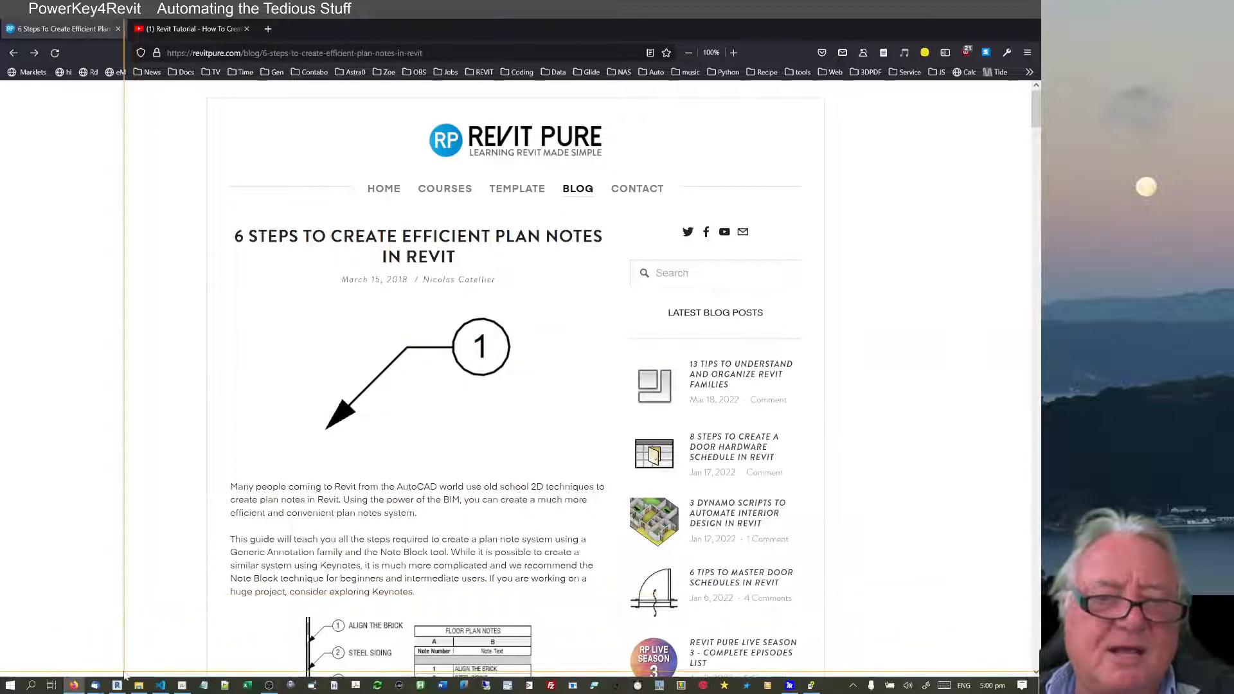
In Revit, load the Combined Note PK4R.rfa family and place its yellow type on sheet A102, between the note blocks and the 3D view
{"action": "left_click", "coordinate": [118, 686]}
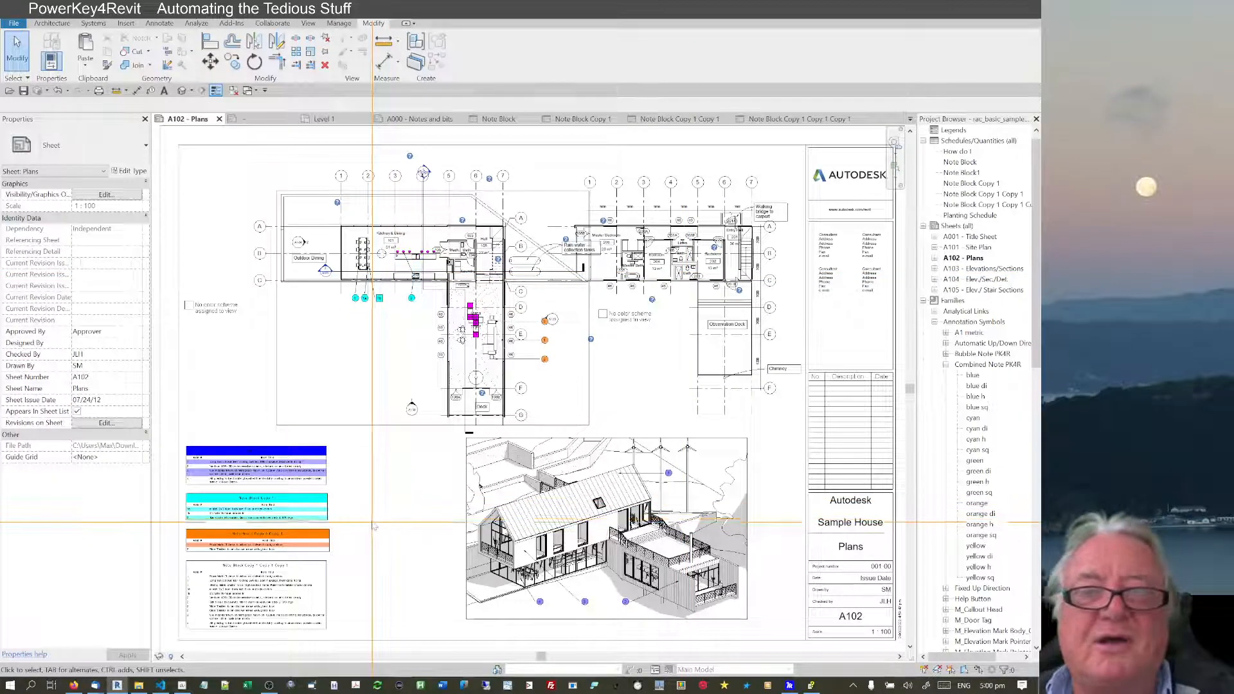
{"action": "scroll", "coordinate": [372, 526], "scroll_direction": "up", "scroll_amount": 1}
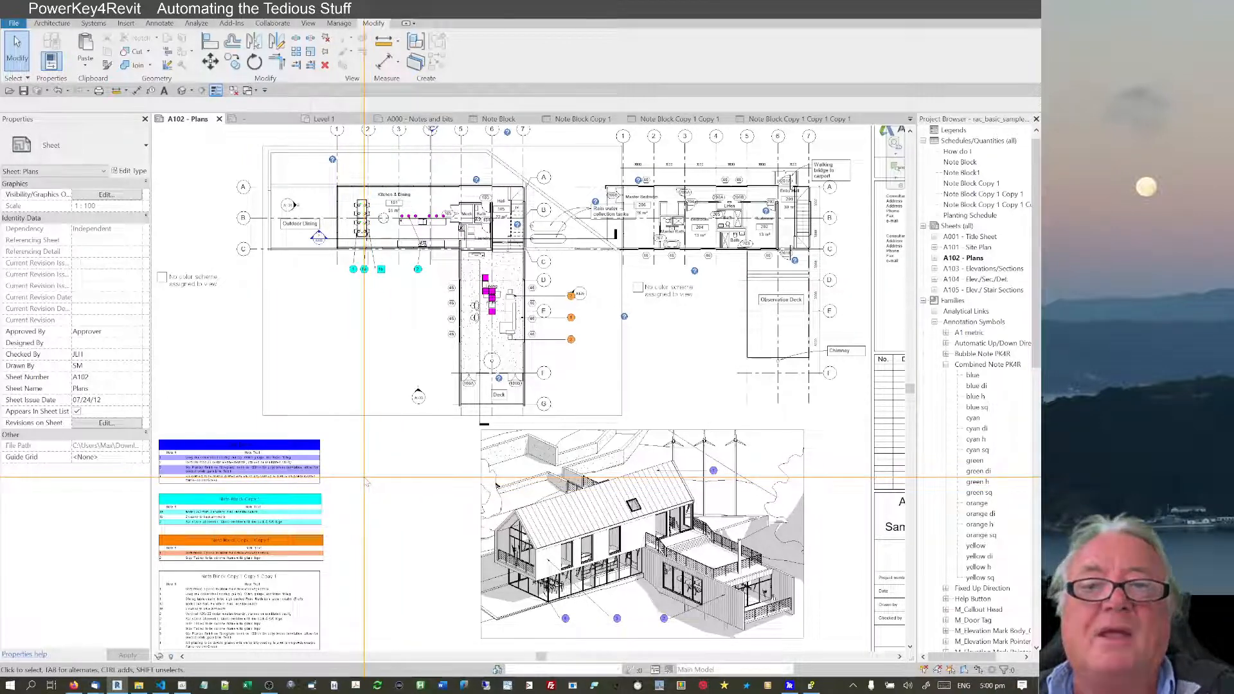
{"action": "scroll", "coordinate": [364, 479], "scroll_direction": "up", "scroll_amount": 2}
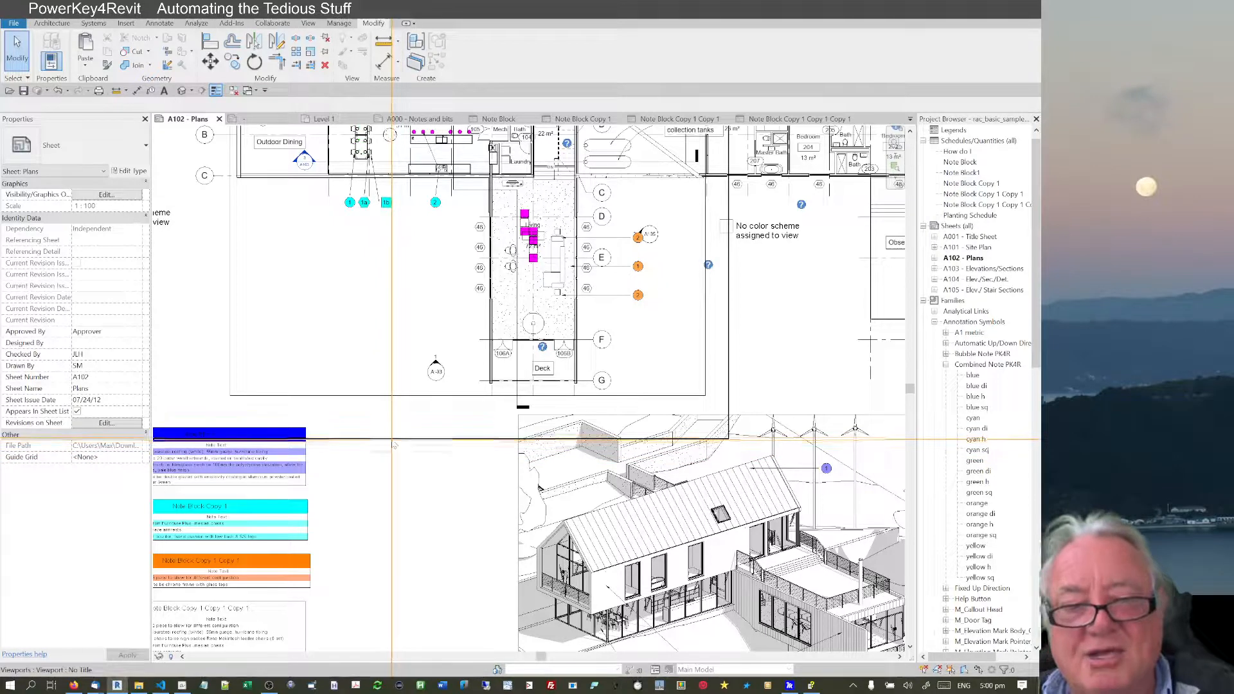
{"action": "key", "text": "F2"}
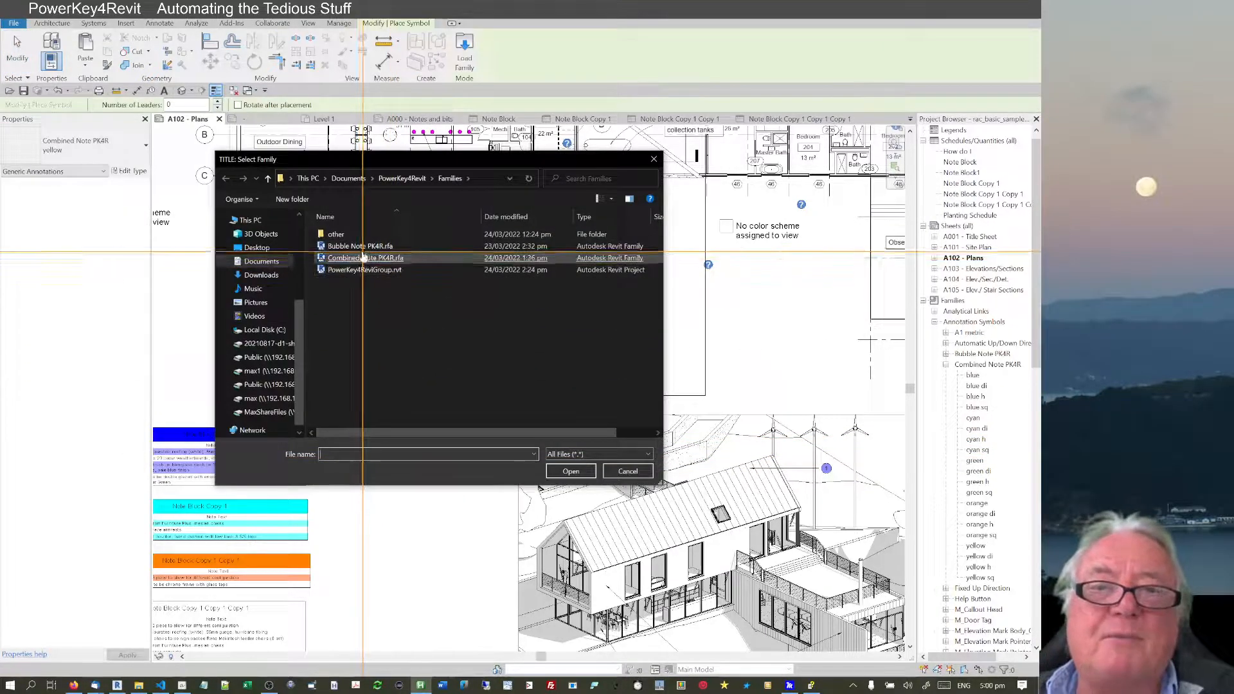
{"action": "double_click", "coordinate": [363, 258]}
{"action": "left_click", "coordinate": [74, 151]}
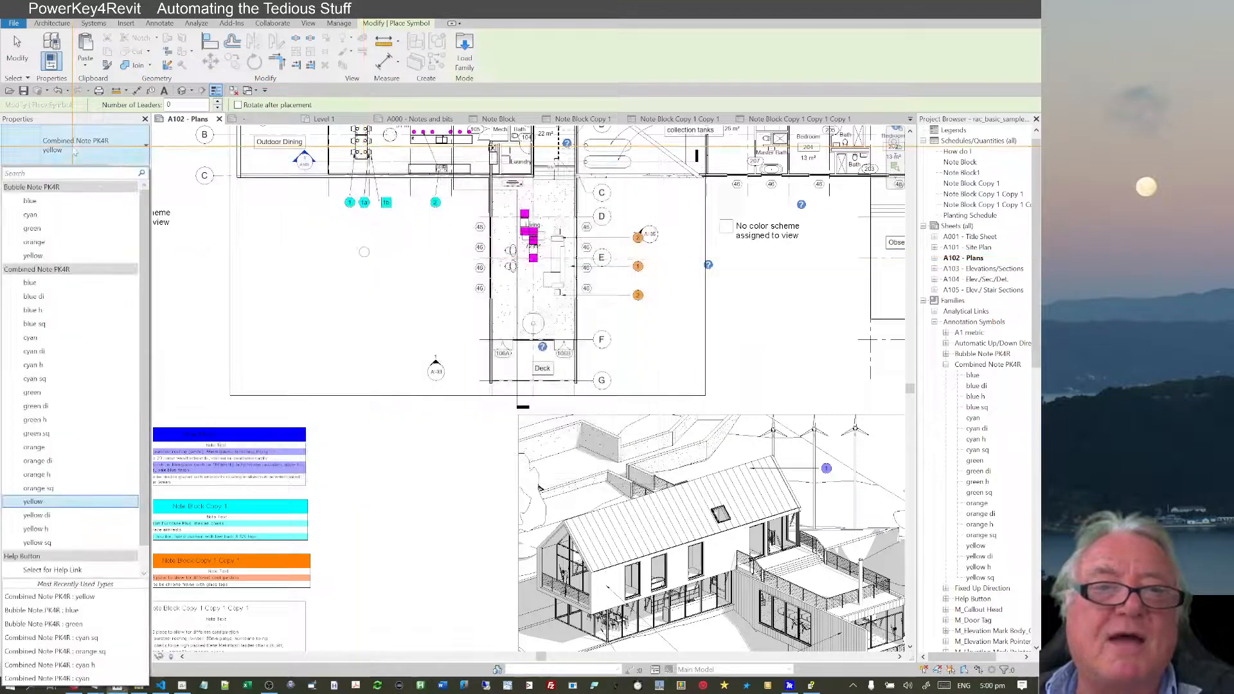
{"action": "left_click", "coordinate": [39, 505]}
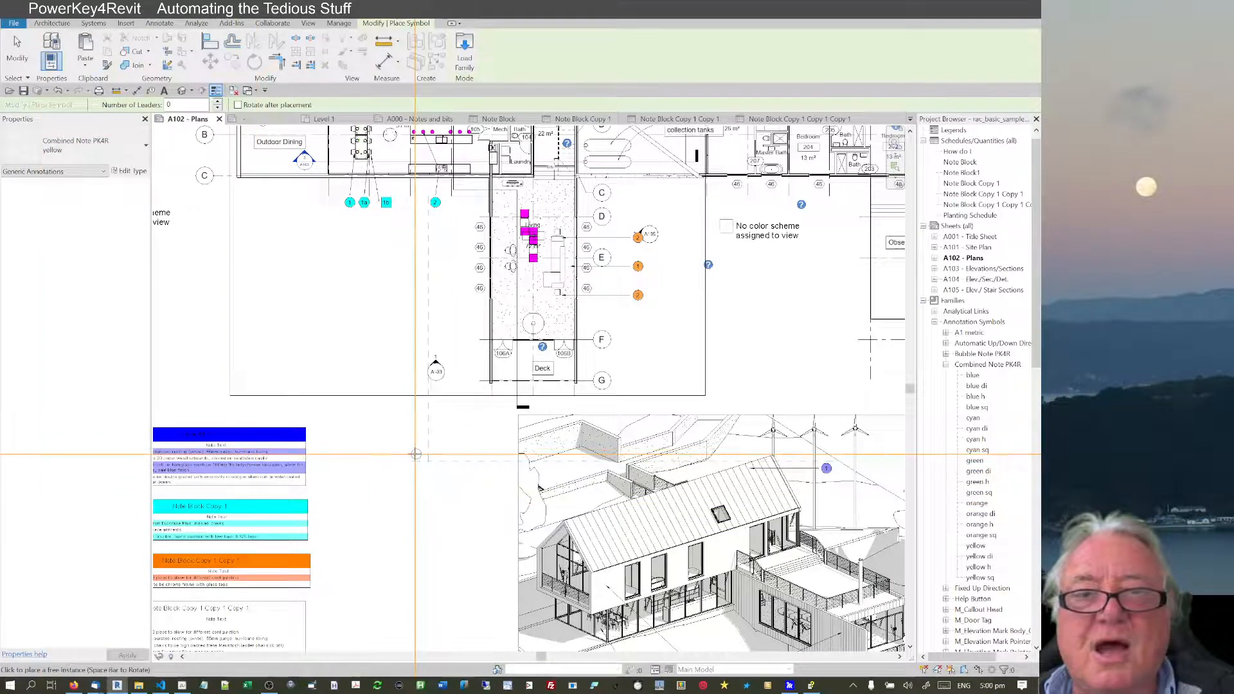
{"action": "key", "text": "Escape"}
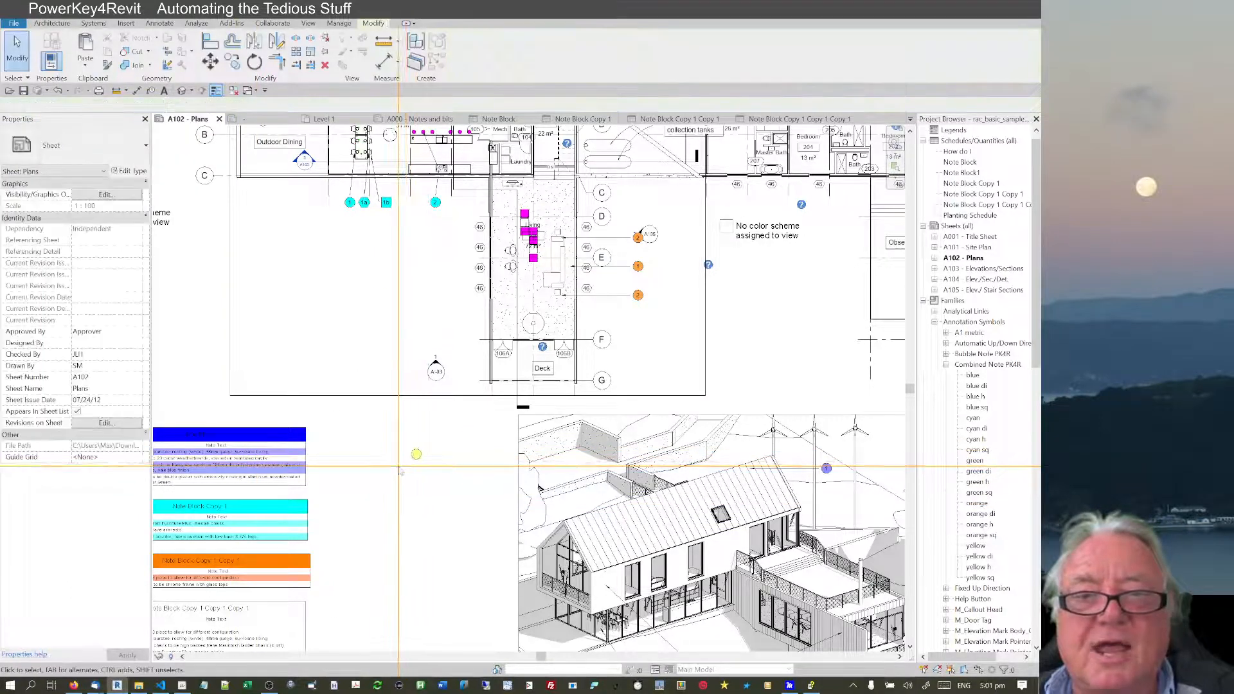
Add a leader to the placed yellow note bubble
{"action": "left_click", "coordinate": [417, 454]}
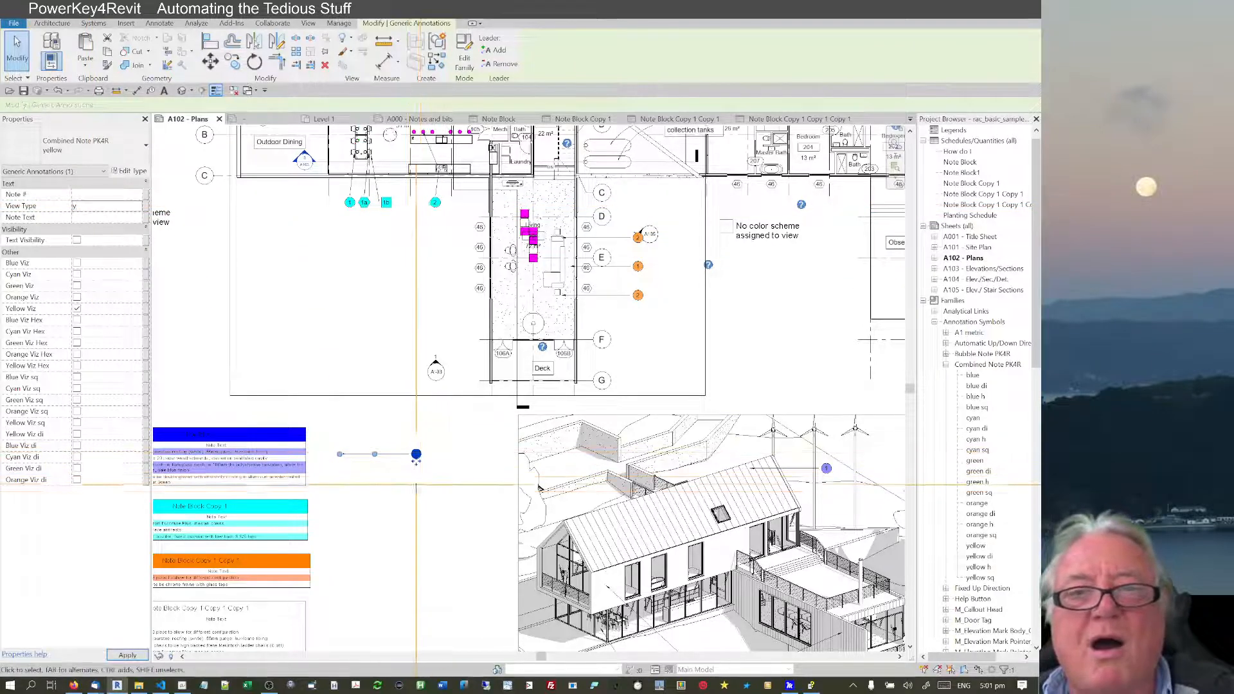
{"action": "scroll", "coordinate": [416, 485], "scroll_direction": "up", "scroll_amount": 3}
{"action": "scroll", "coordinate": [390, 502], "scroll_direction": "down", "scroll_amount": 3}
{"action": "scroll", "coordinate": [390, 503], "scroll_direction": "up", "scroll_amount": 2}
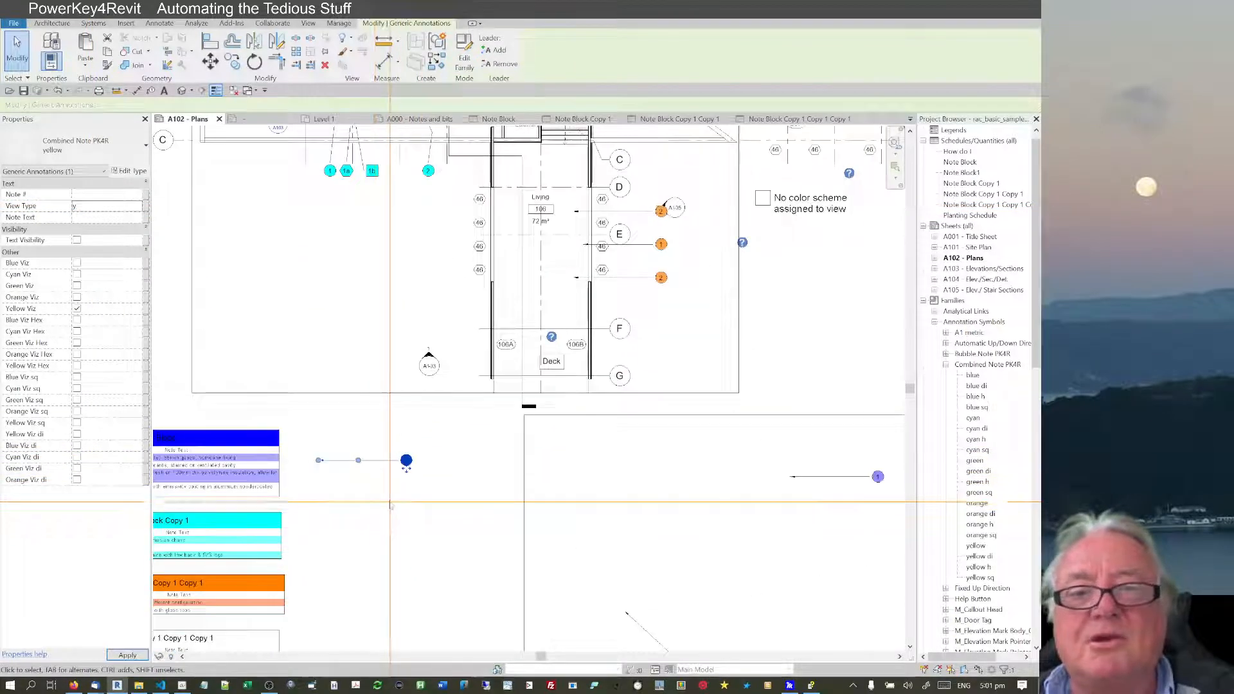
{"action": "key", "text": "Escape"}
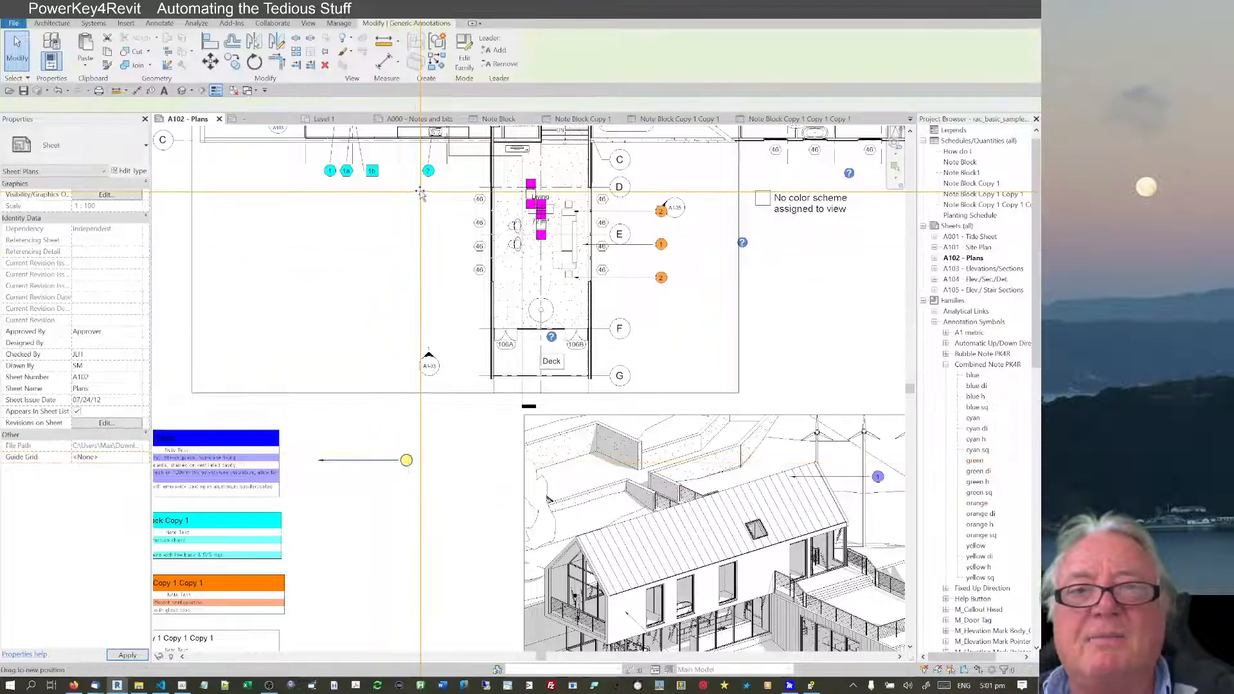
Move the yellow note just below cyan note 2 and make two copies of it further down, outside the Living room
{"action": "left_click_drag", "start_coordinate": [421, 195], "coordinate": [412, 193]}
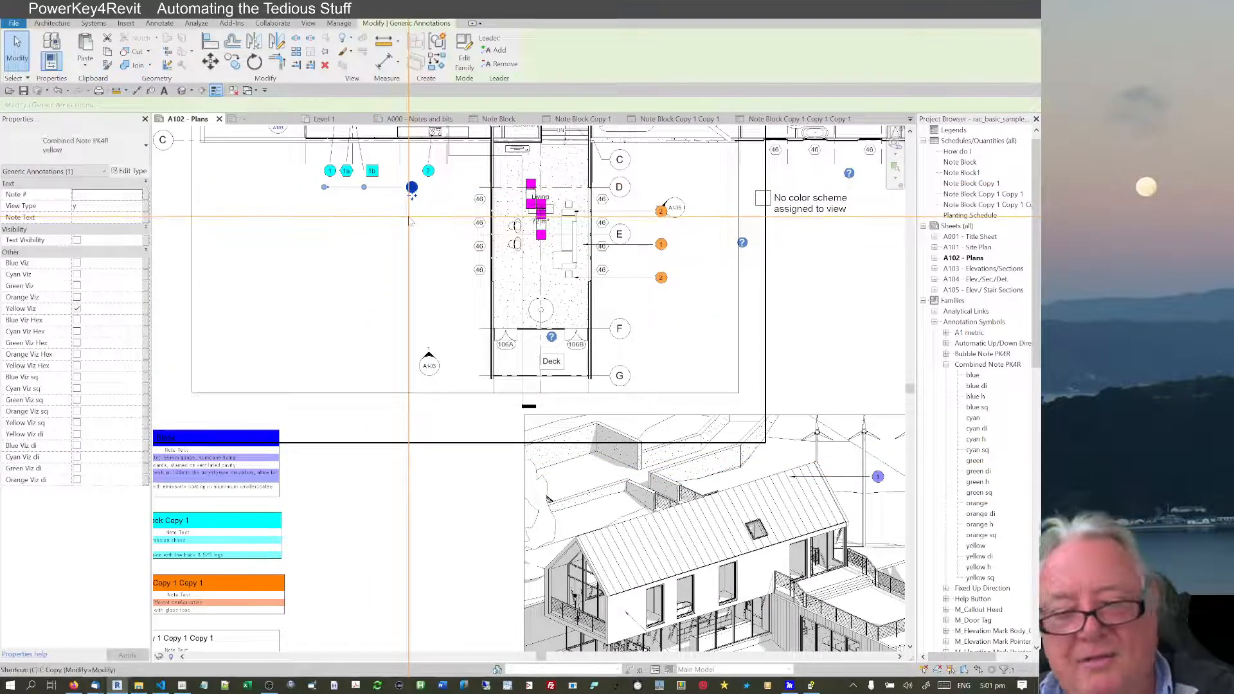
{"action": "left_click", "coordinate": [418, 226]}
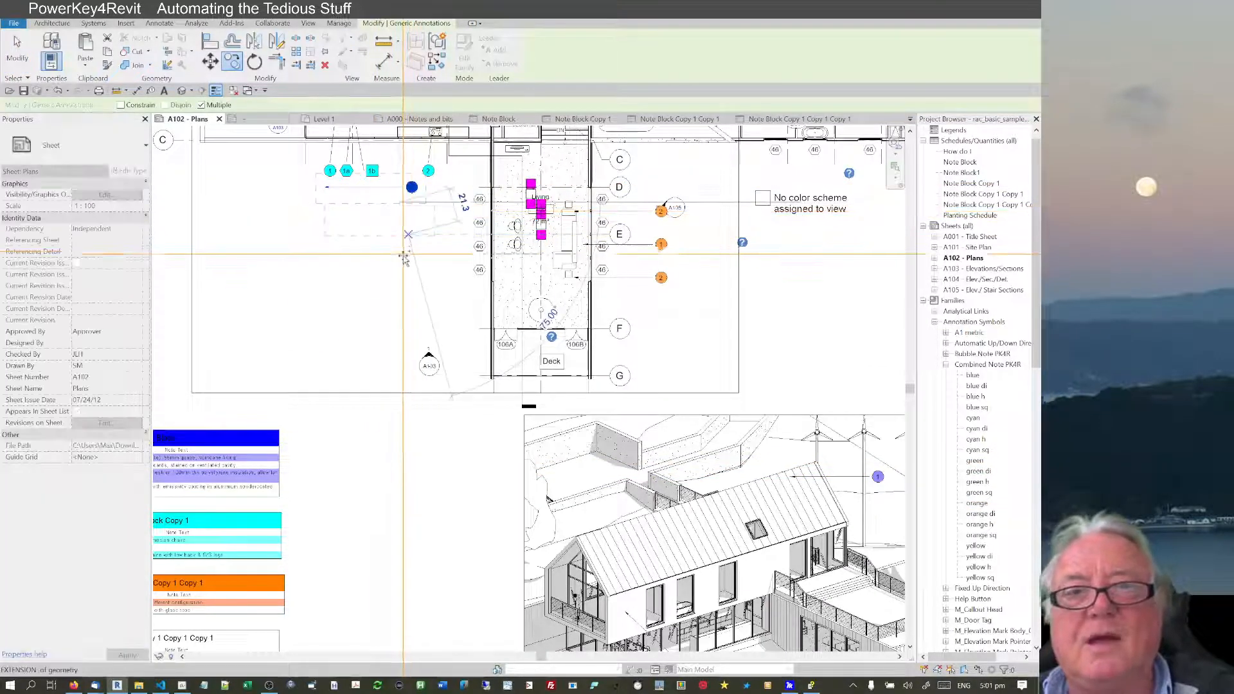
{"action": "scroll", "coordinate": [382, 329], "scroll_direction": "up", "scroll_amount": 2}
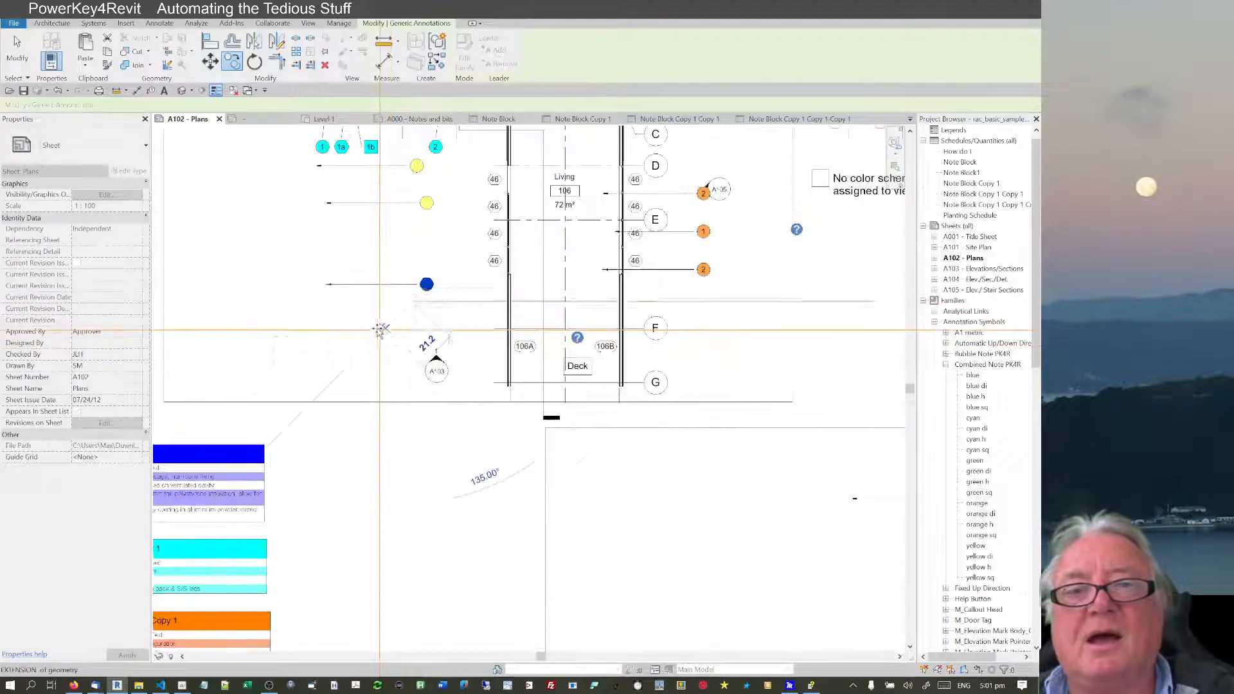
{"action": "left_click", "coordinate": [319, 276]}
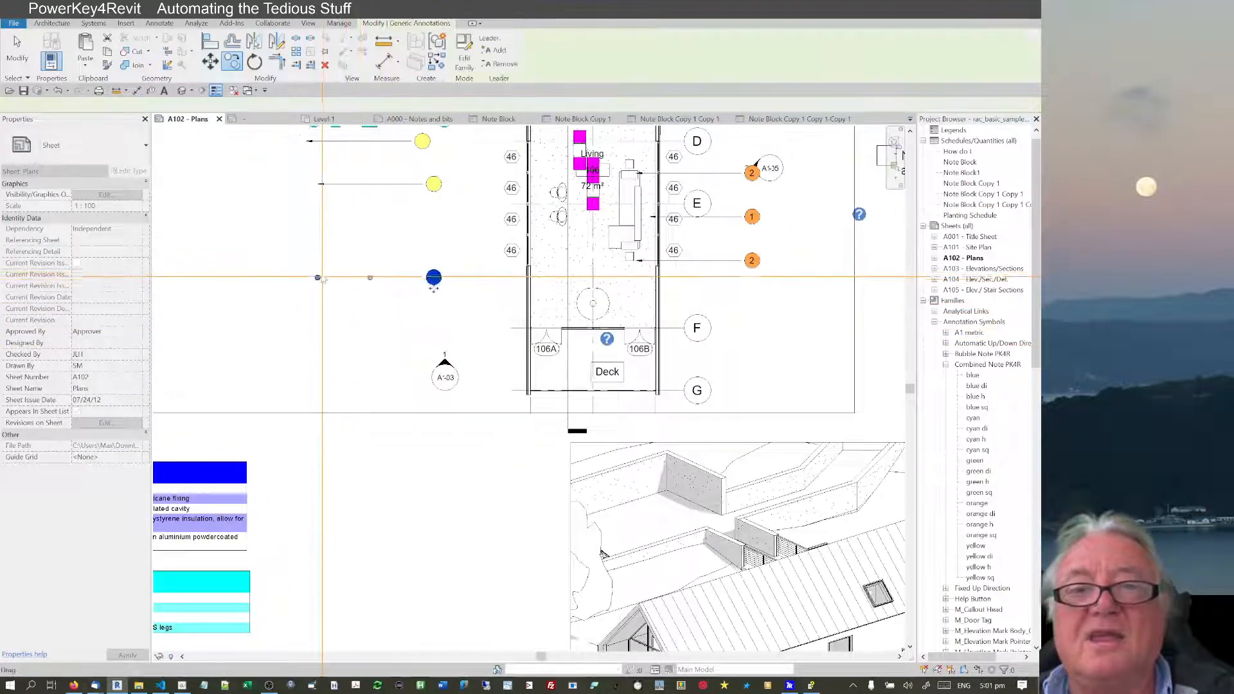
Point the yellow notes' leaders, from lowest to uppermost, at the deck's outer edge, the round living-room fixture and the kitchen cabinetry
{"action": "left_click_drag", "start_coordinate": [318, 276], "coordinate": [550, 390]}
{"action": "left_click", "coordinate": [434, 184]}
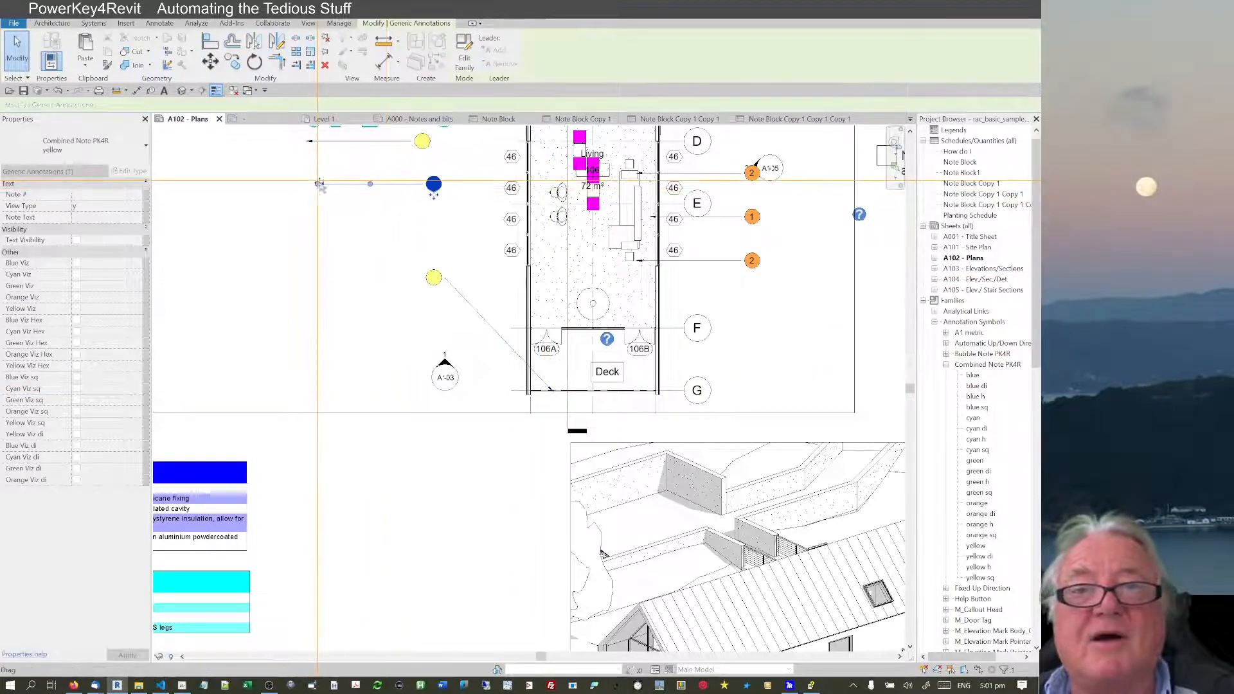
{"action": "left_click_drag", "start_coordinate": [318, 184], "coordinate": [580, 299]}
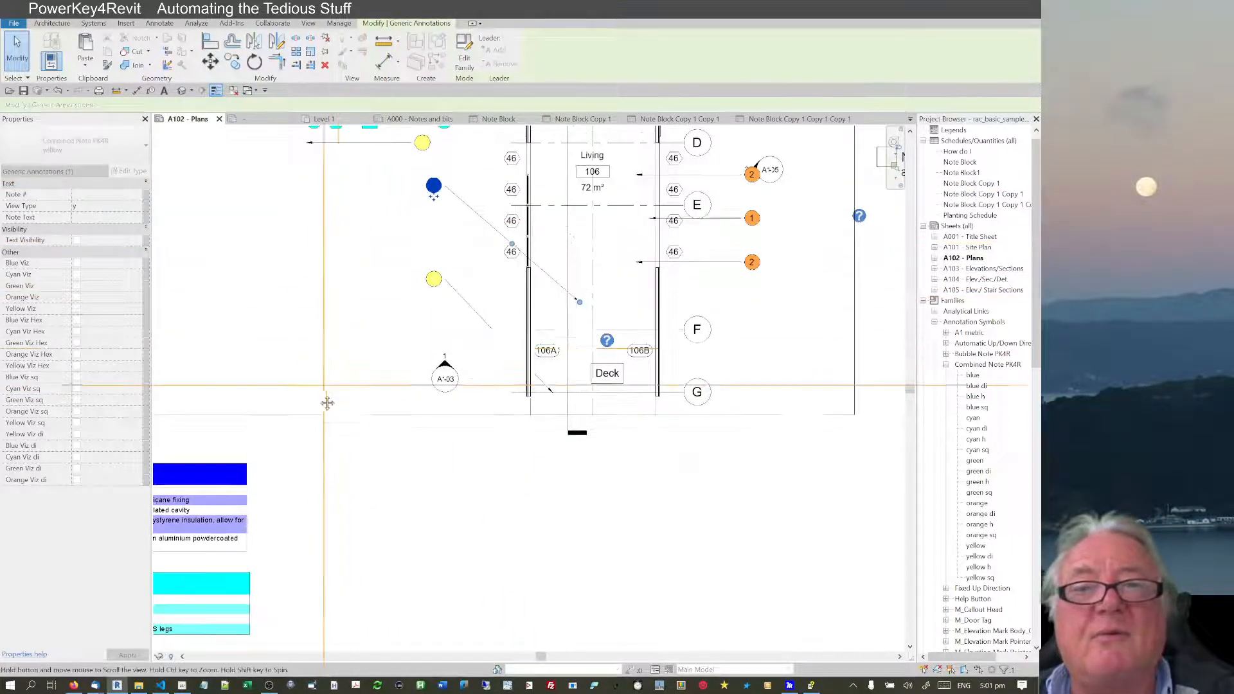
{"action": "middle_click_drag", "start_coordinate": [363, 279], "coordinate": [306, 455]}
{"action": "left_click", "coordinate": [365, 315]}
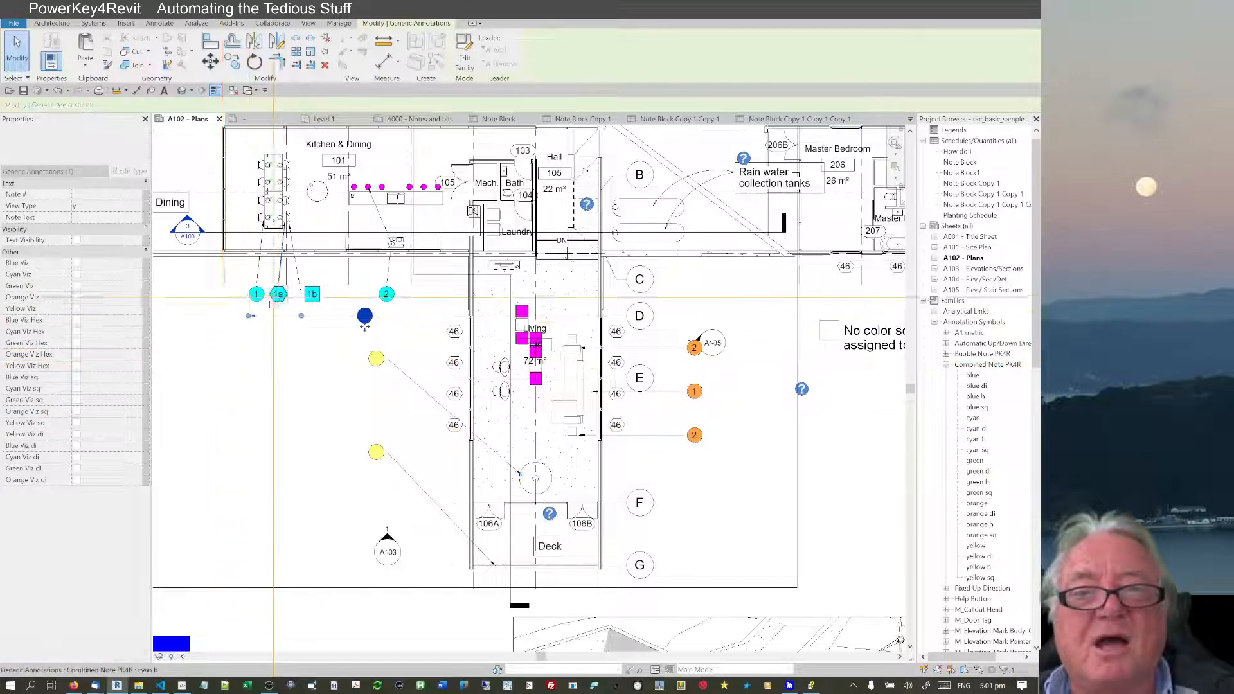
{"action": "left_click_drag", "start_coordinate": [250, 317], "coordinate": [354, 244]}
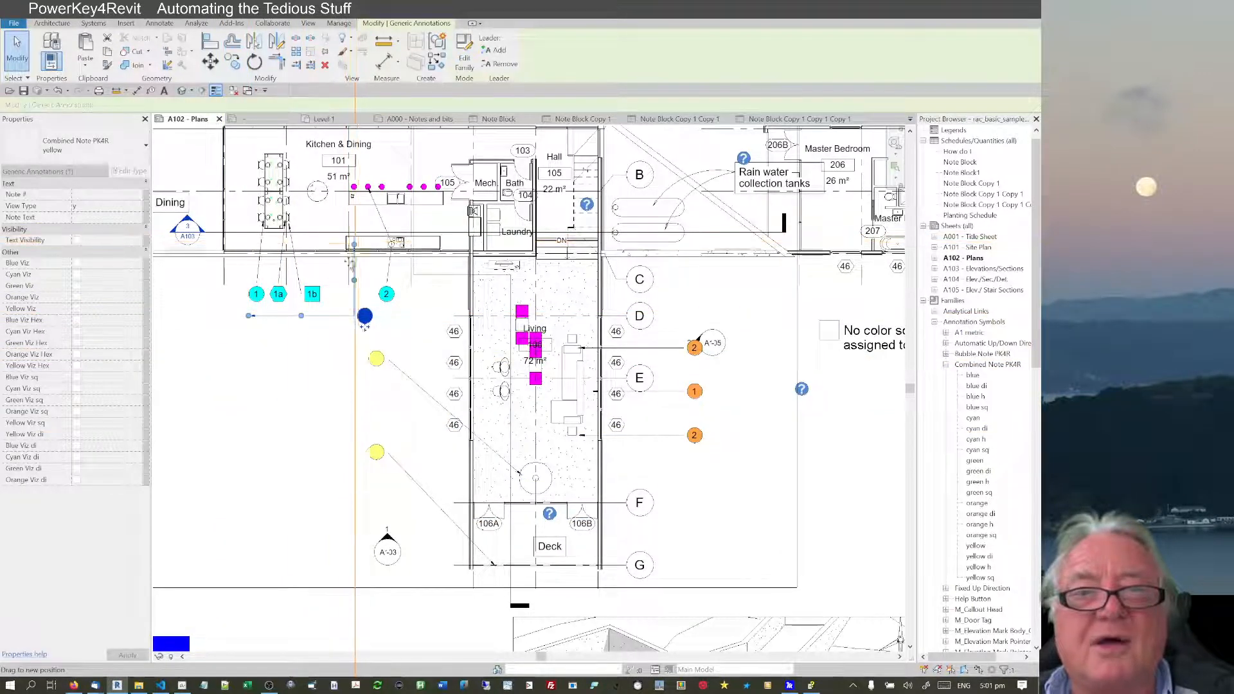
Number the three yellow note bubbles 1, 2 and 3 from the uppermost down
{"action": "type", "text": "1"}
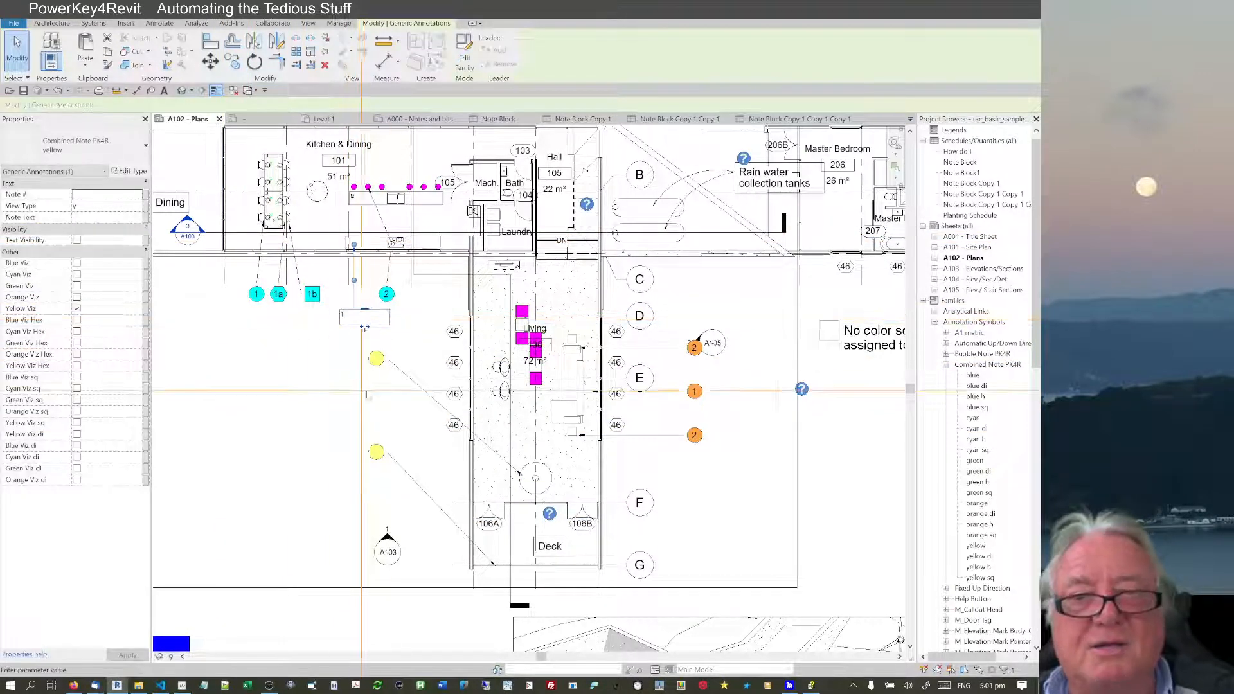
{"action": "left_click", "coordinate": [377, 361]}
{"action": "left_click", "coordinate": [378, 360]}
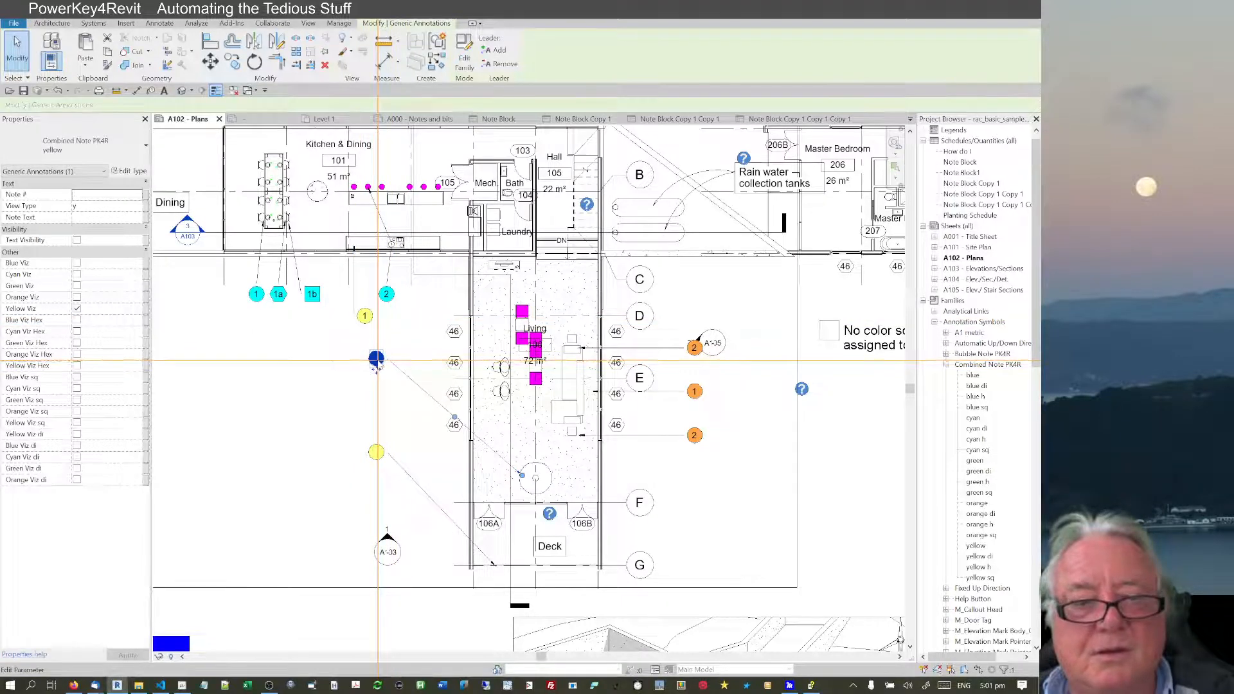
{"action": "left_click", "coordinate": [376, 452]}
{"action": "type", "text": "3"}
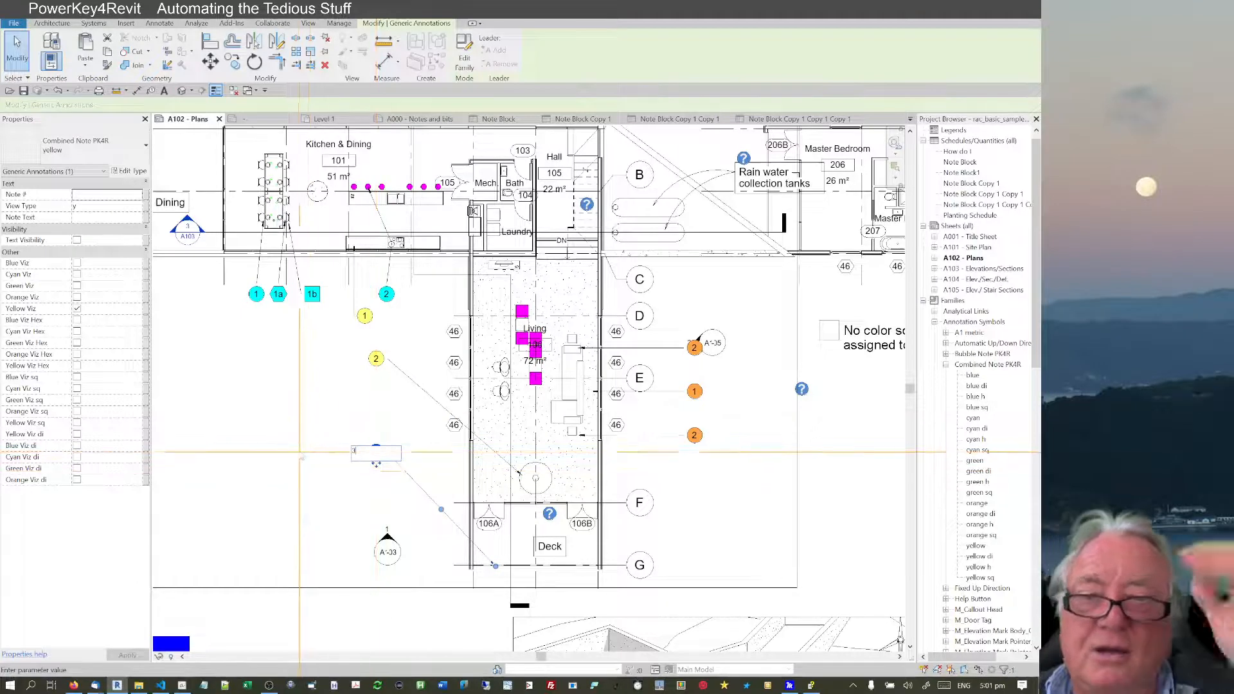
{"action": "key", "text": "Return"}
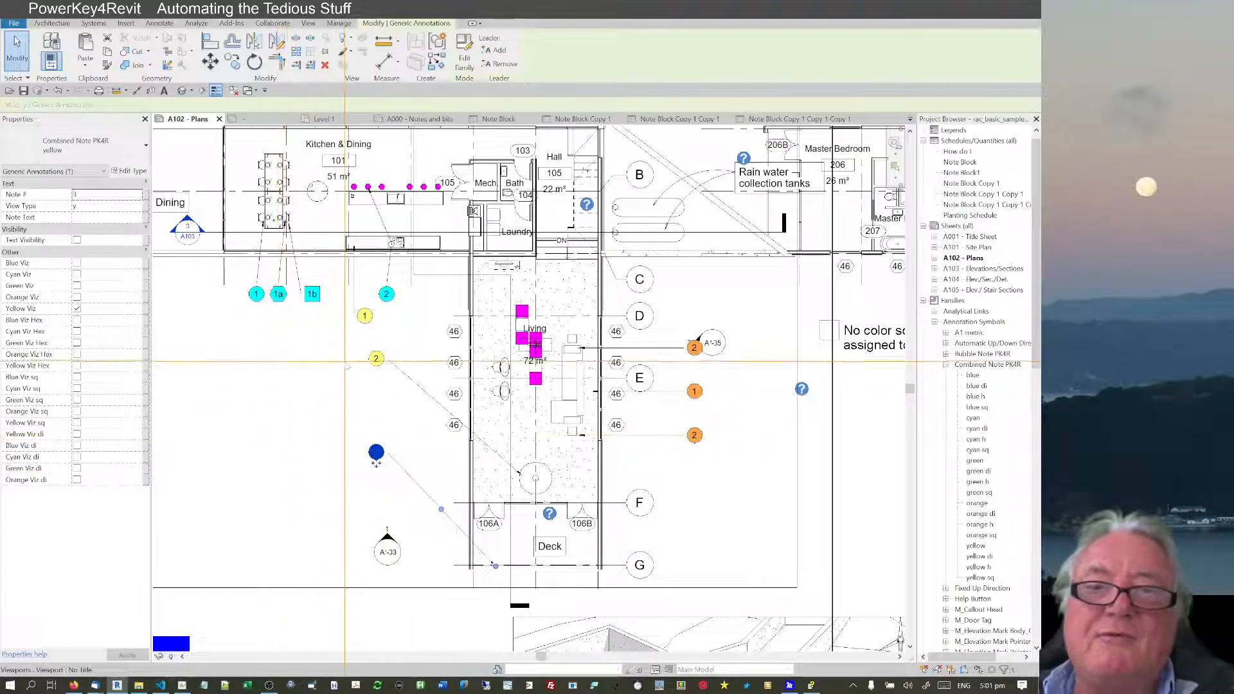
Assign yellow note 1 the text "Cabinetry with stove in kitchen, mdf with meltica surround" from the Bubble Notes .txt note file
{"action": "scroll", "coordinate": [295, 434], "scroll_direction": "down", "scroll_amount": 1}
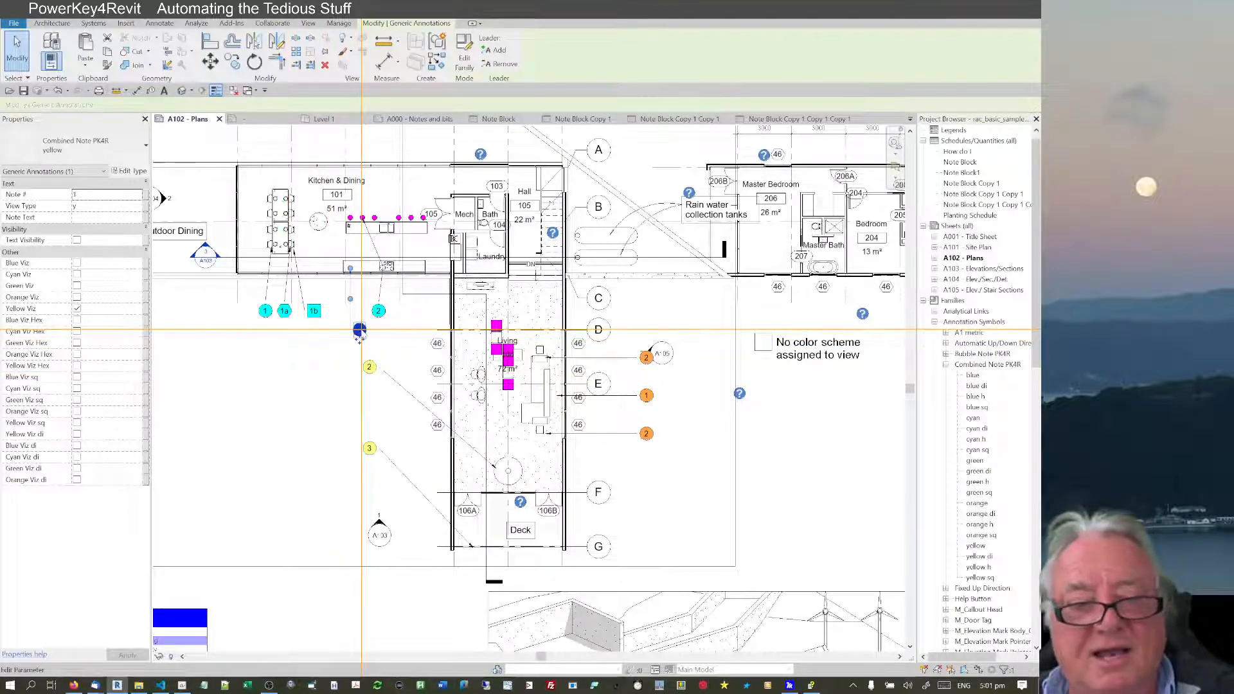
{"action": "key", "text": "s"}
{"action": "key", "text": "n"}
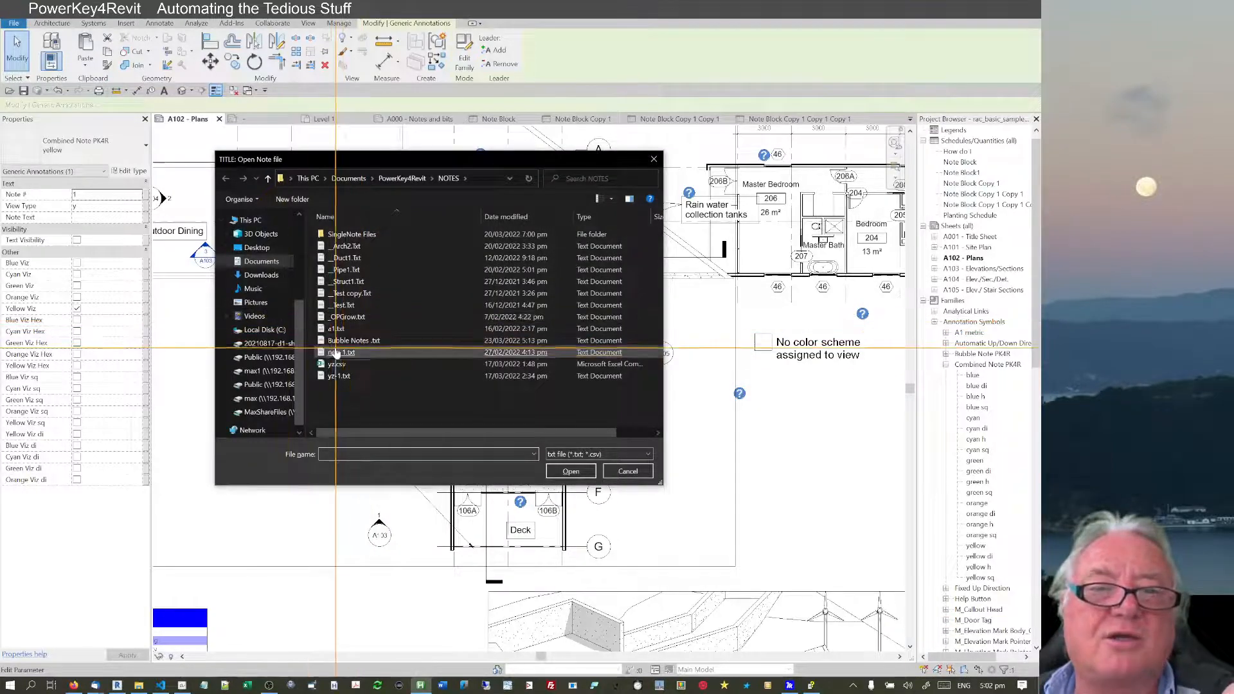
{"action": "double_click", "coordinate": [345, 344]}
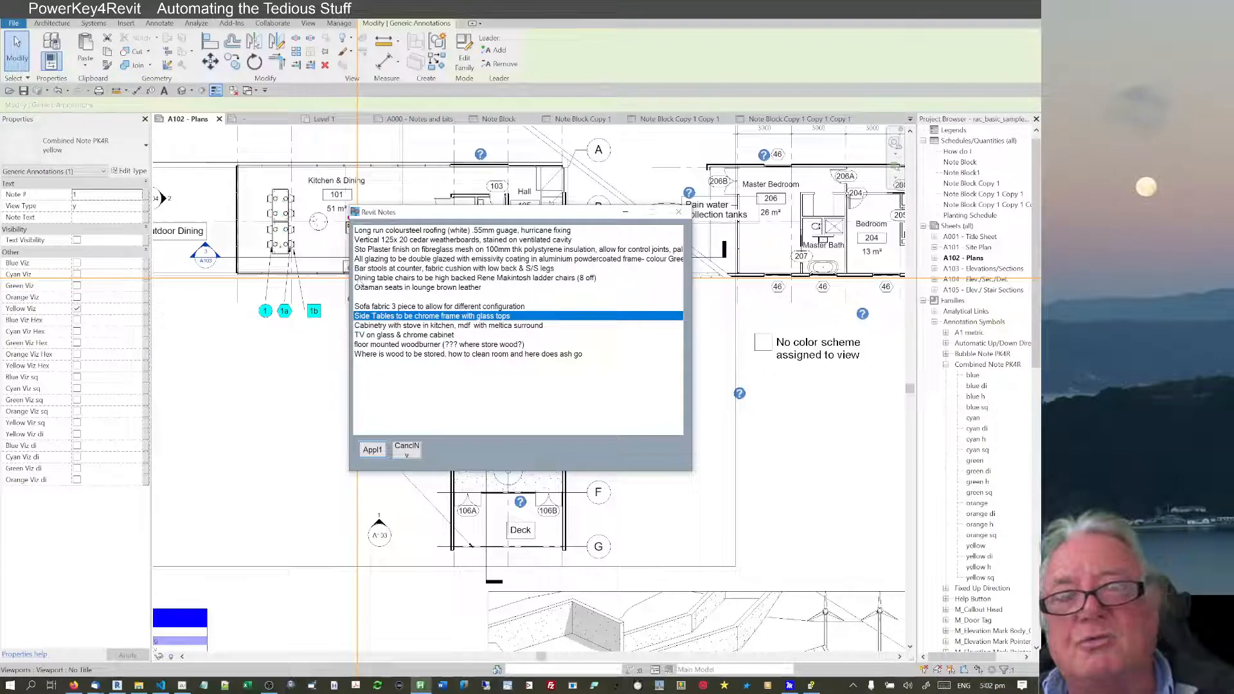
{"action": "left_click", "coordinate": [378, 326]}
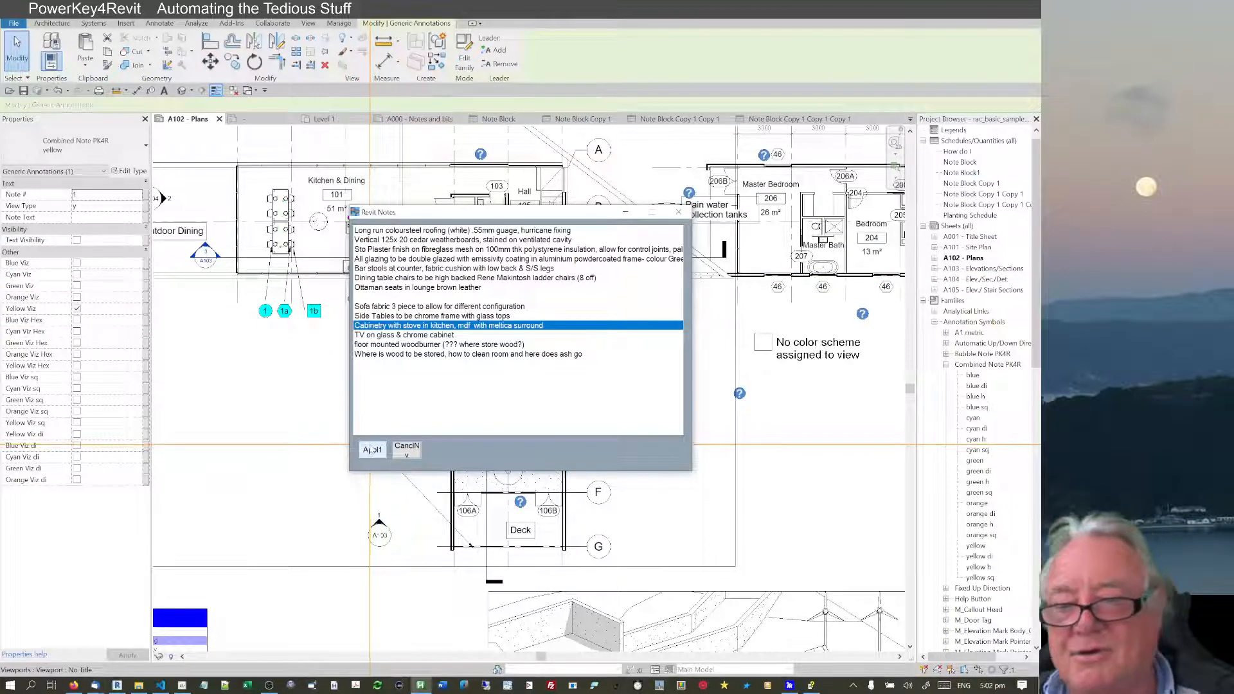
{"action": "left_click", "coordinate": [372, 450]}
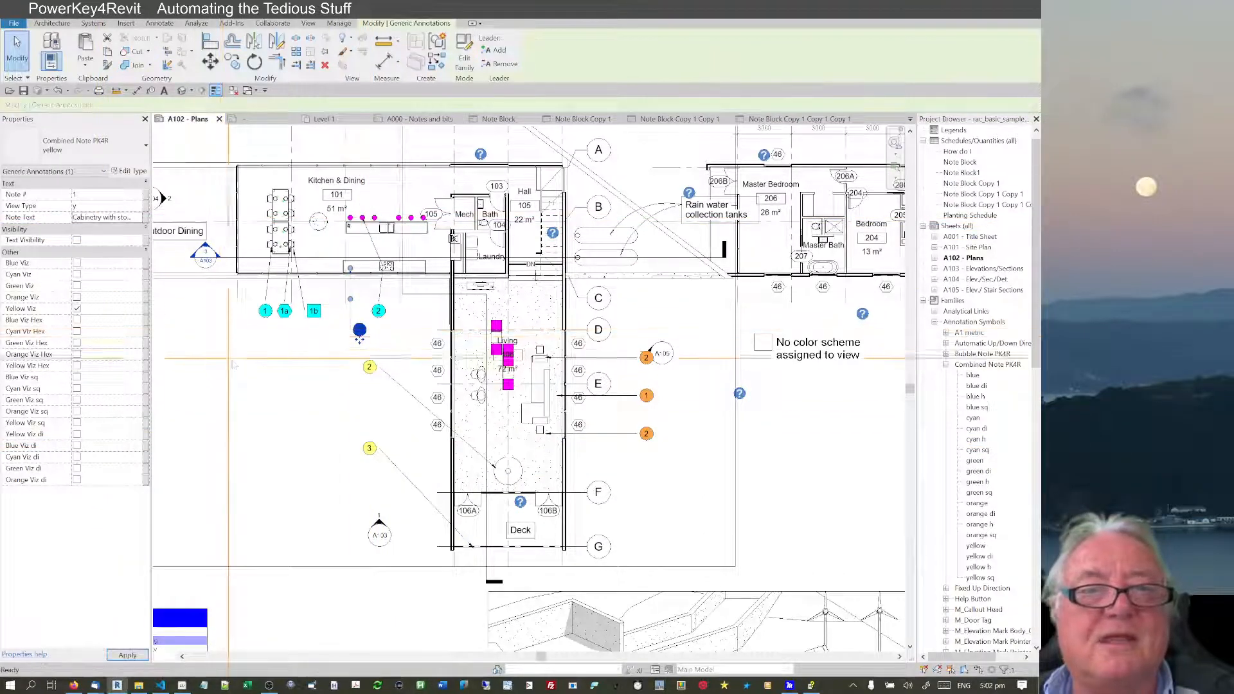
Assign yellow note 2 the text "floor mounted woodburner (??? where store wood?)" from the note file
{"action": "left_click", "coordinate": [359, 330]}
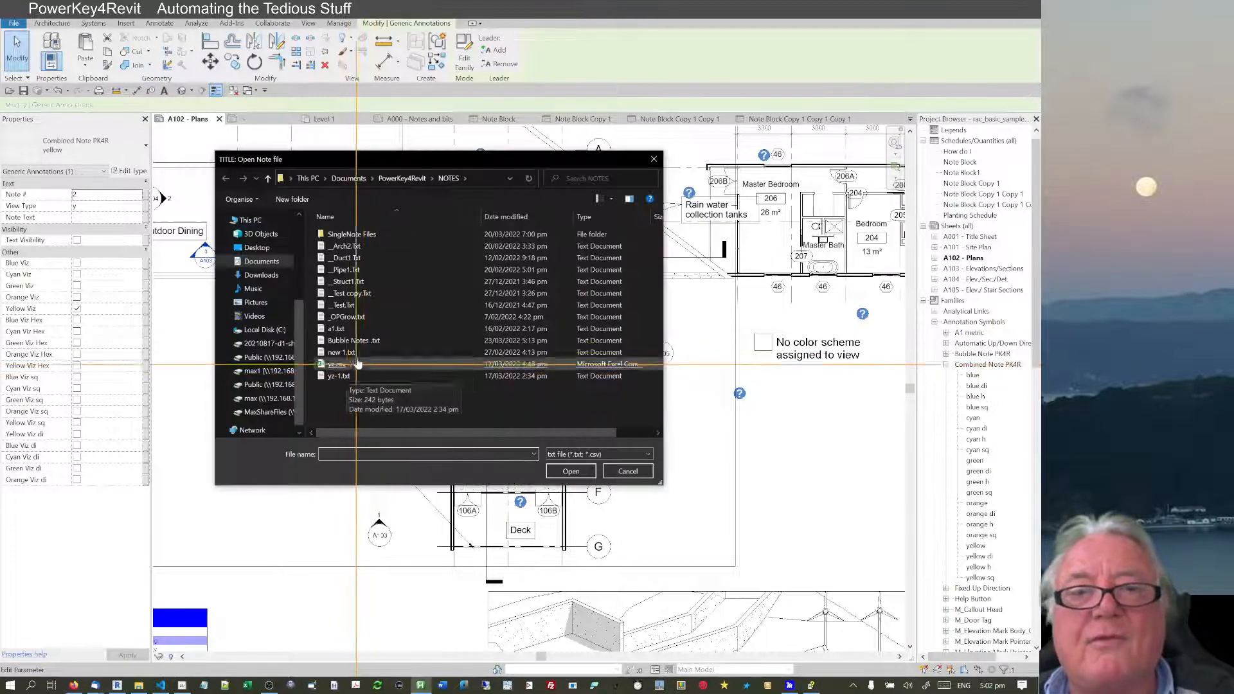
{"action": "double_click", "coordinate": [355, 352]}
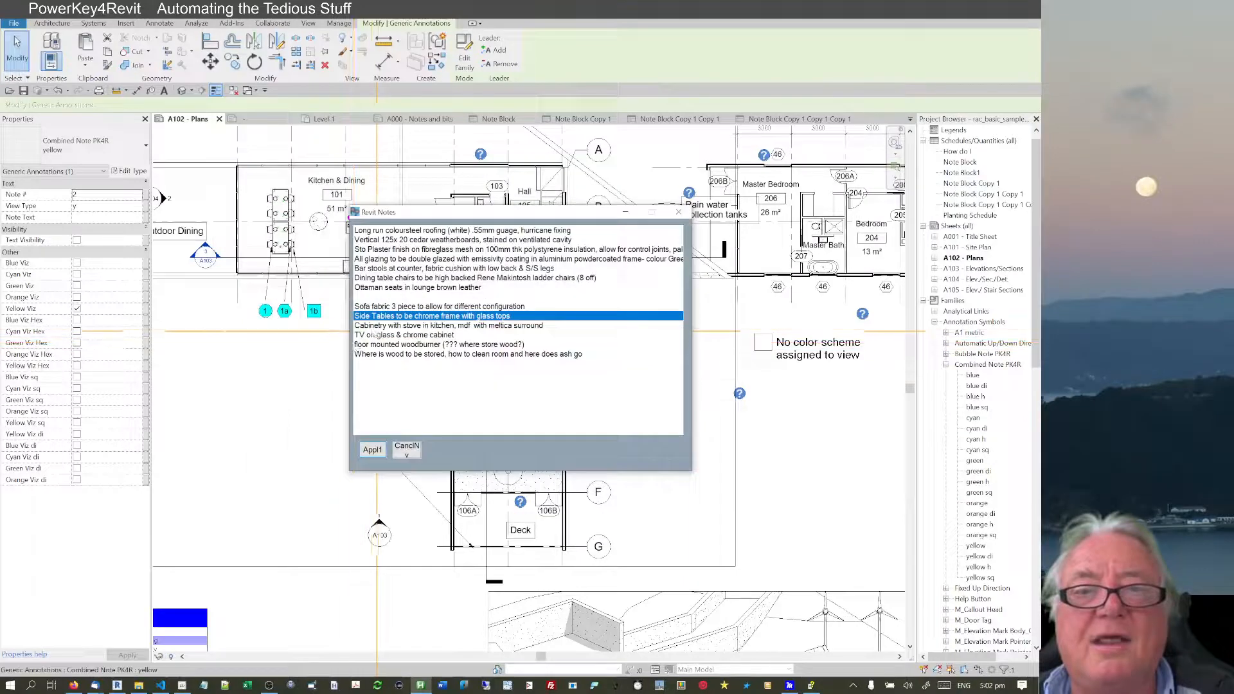
{"action": "left_click", "coordinate": [368, 345]}
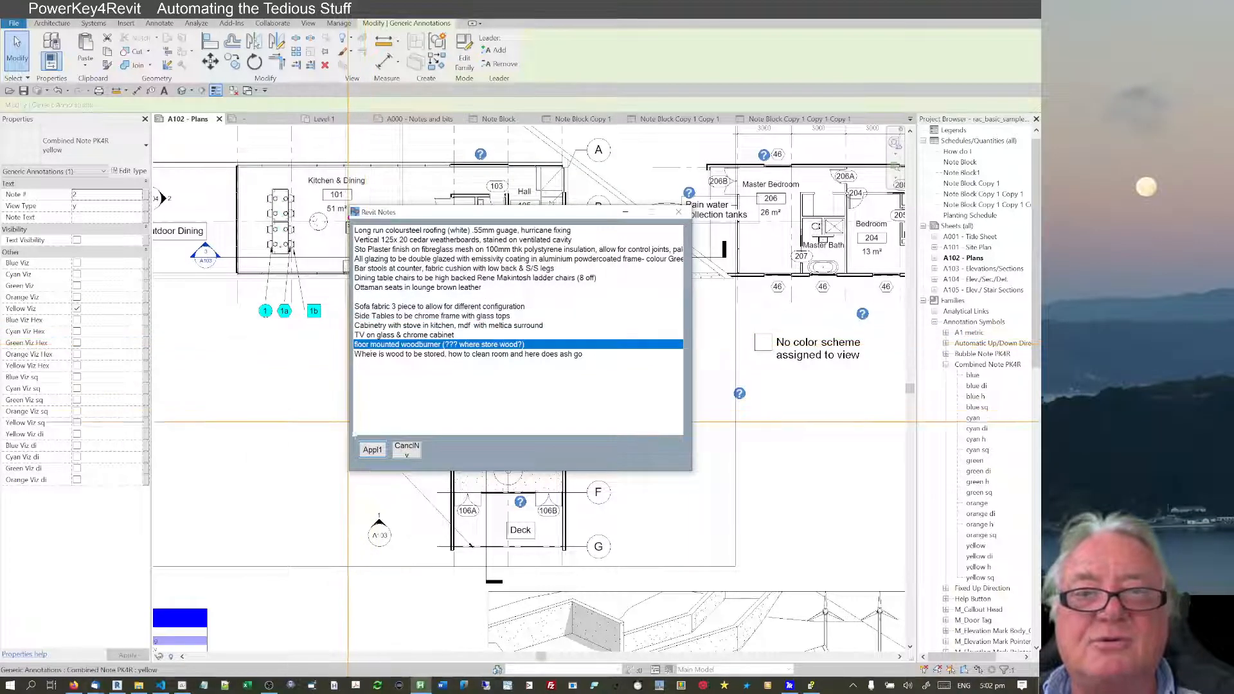
{"action": "left_click", "coordinate": [372, 450]}
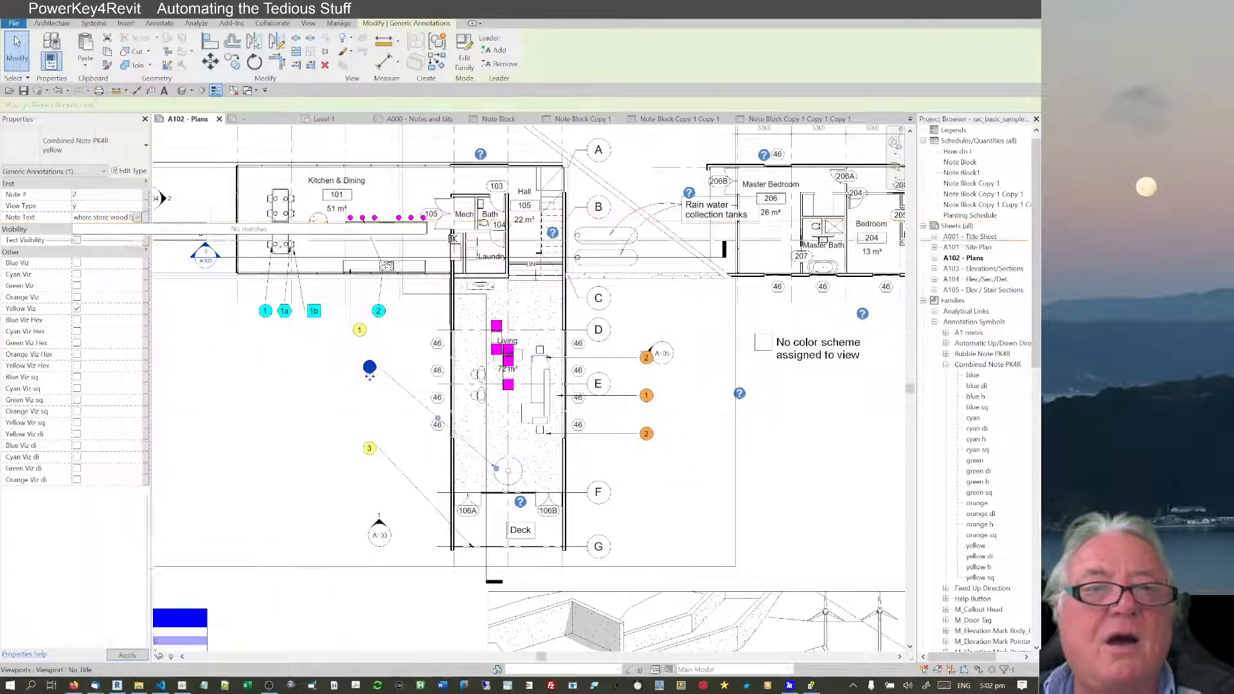
{"action": "key", "text": "Escape"}
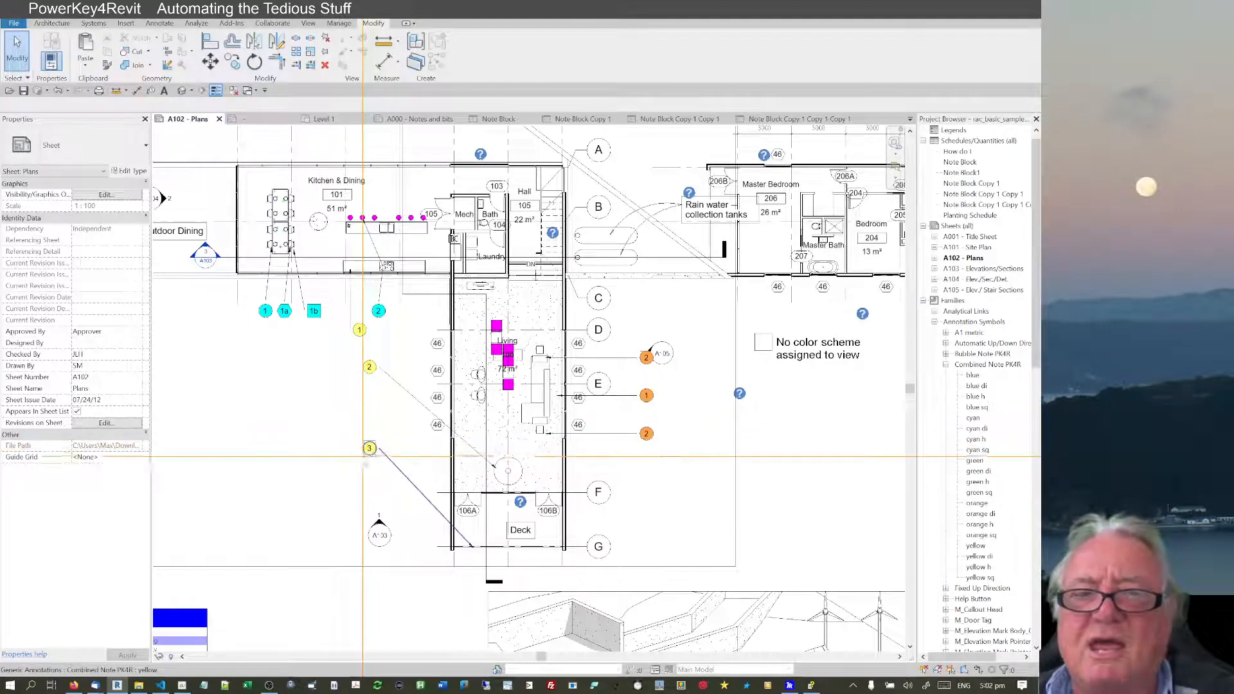
Set the Note Text of yellow note 3 to "Handrail is s/s"
{"action": "left_click", "coordinate": [368, 449]}
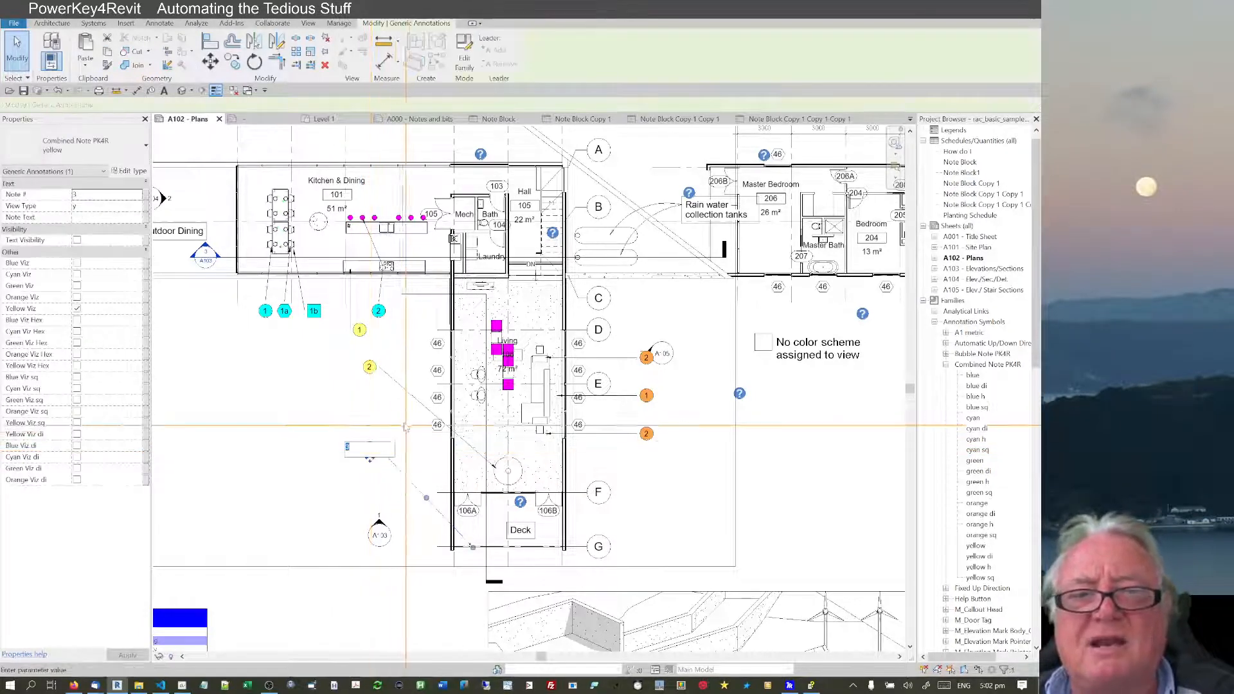
{"action": "left_click", "coordinate": [86, 218]}
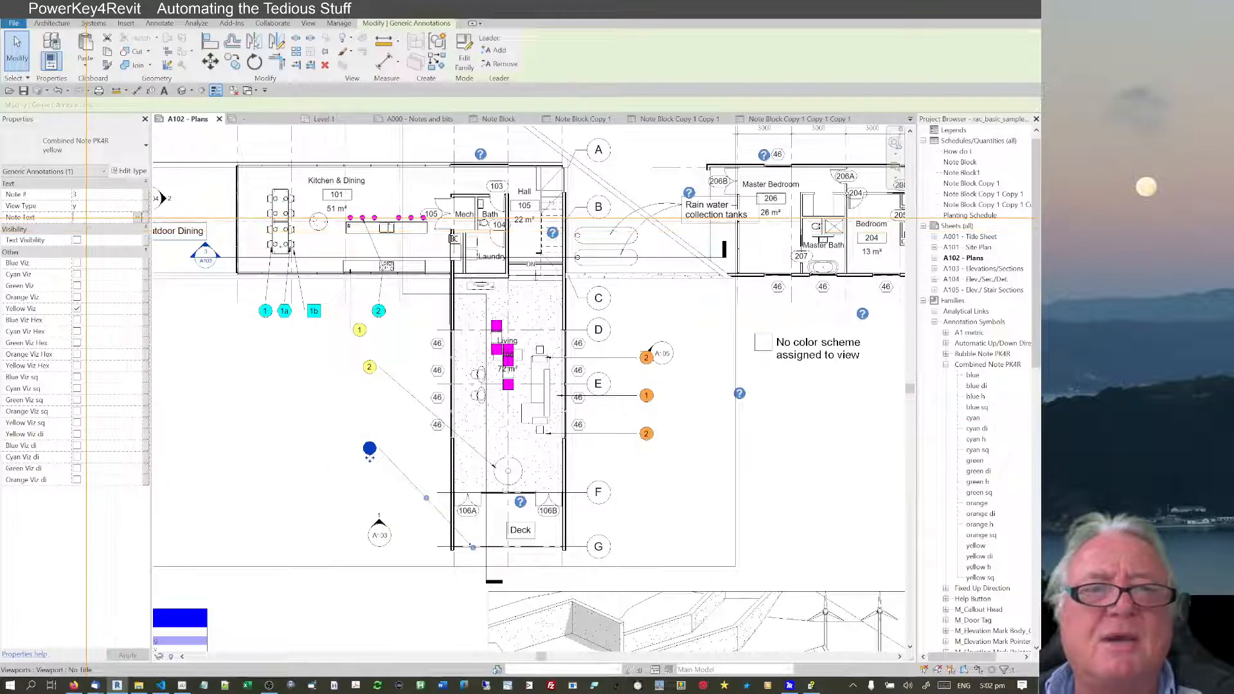
{"action": "type", "text": "Handrail is s/s"}
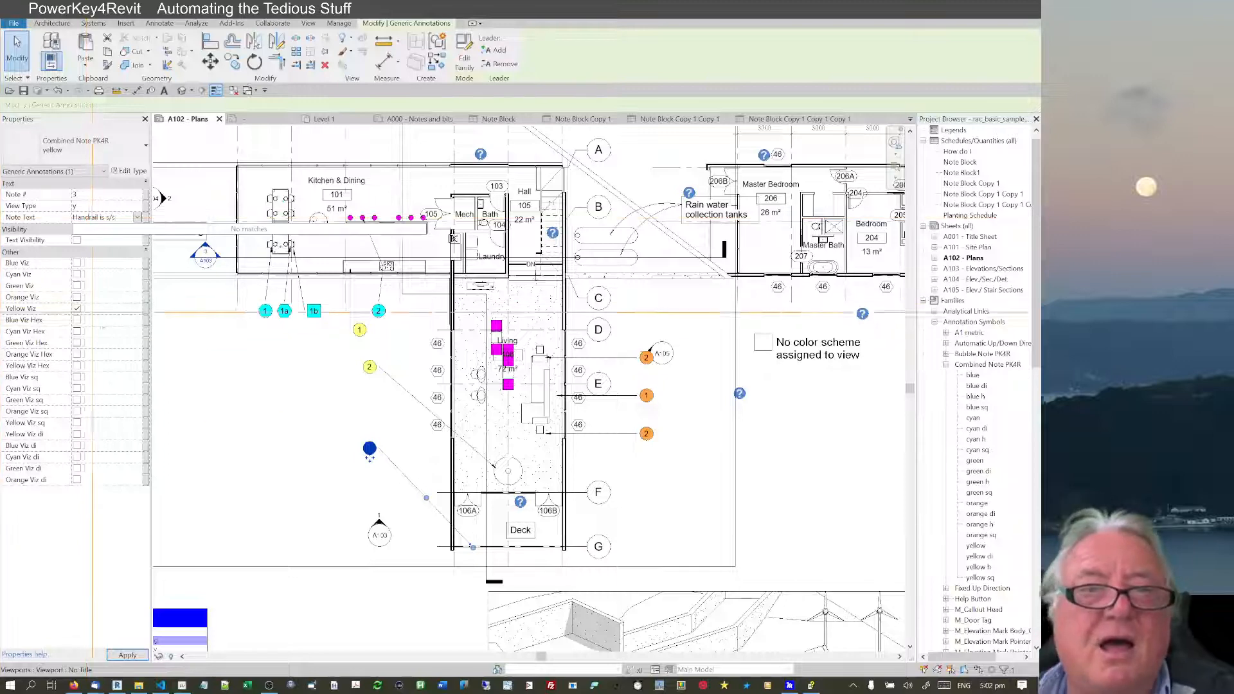
Commit the Note Text entered for yellow note 3 and clear the selection
{"action": "key", "text": "Return"}
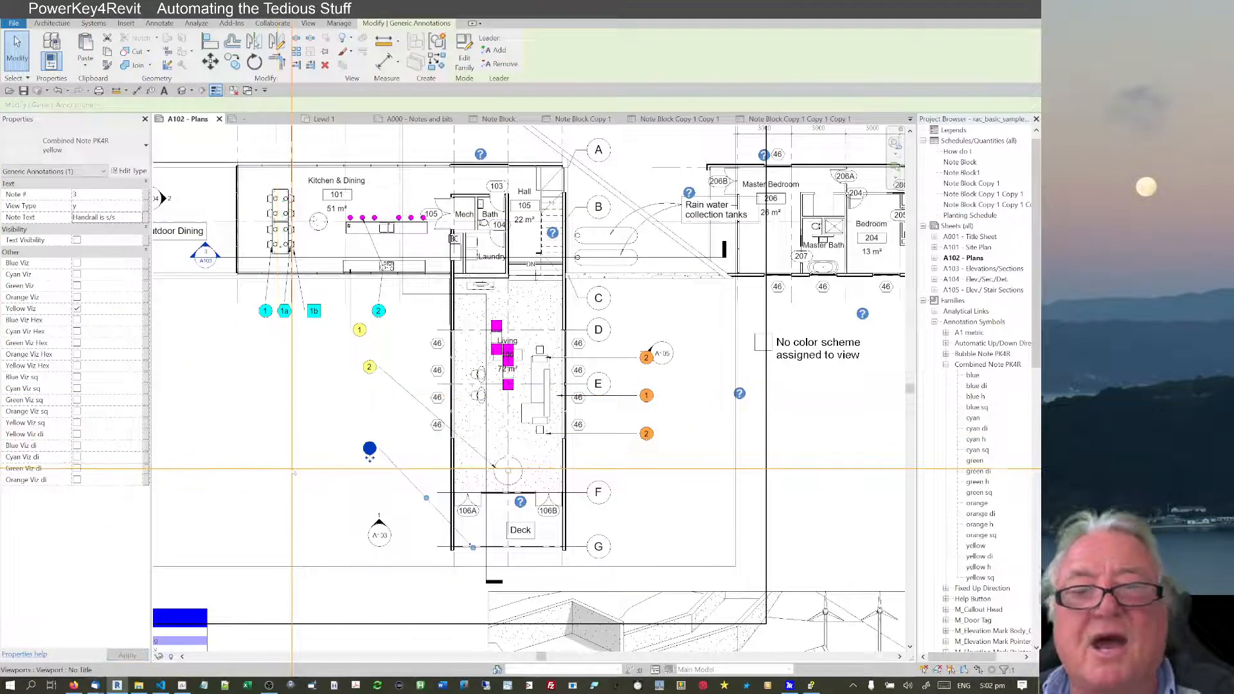
{"action": "left_click", "coordinate": [309, 487]}
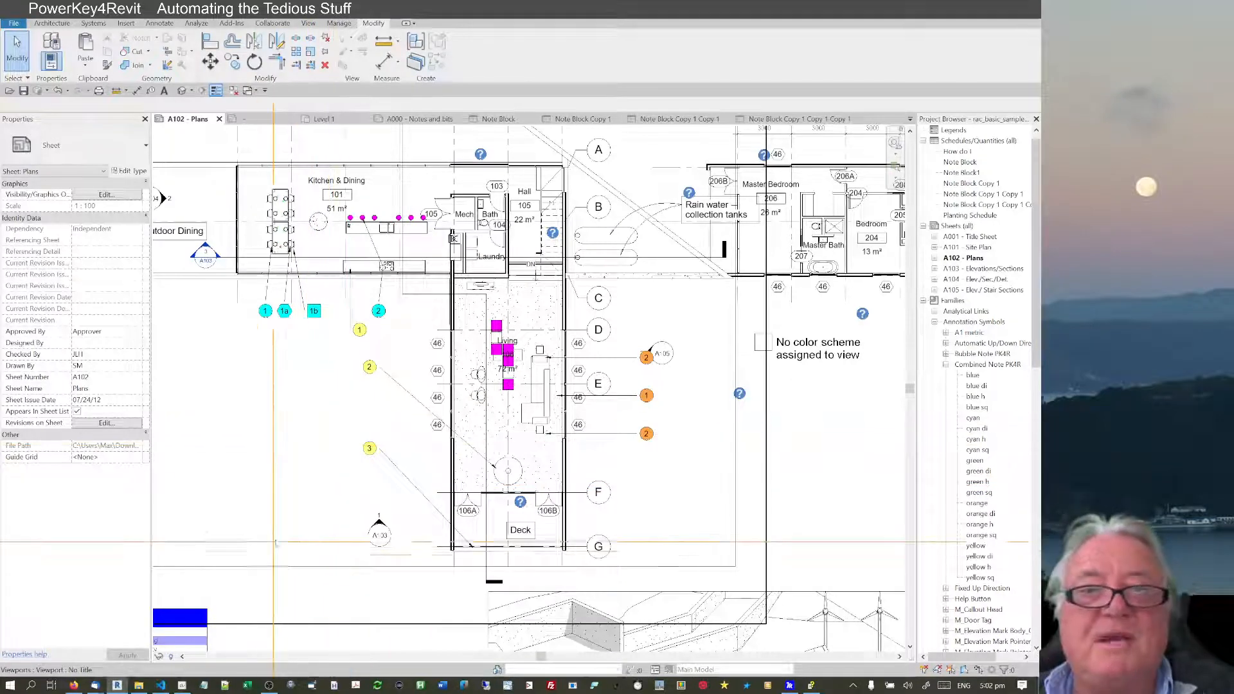
Open the uncoloured Note Block Copy 1 Copy 1 Copy 1 schedule, placed below the orange one on the sheet, for editing
{"action": "scroll", "coordinate": [318, 559], "scroll_direction": "down", "scroll_amount": 2}
{"action": "middle_click_drag", "start_coordinate": [322, 570], "coordinate": [552, 337]}
{"action": "left_click", "coordinate": [395, 542]}
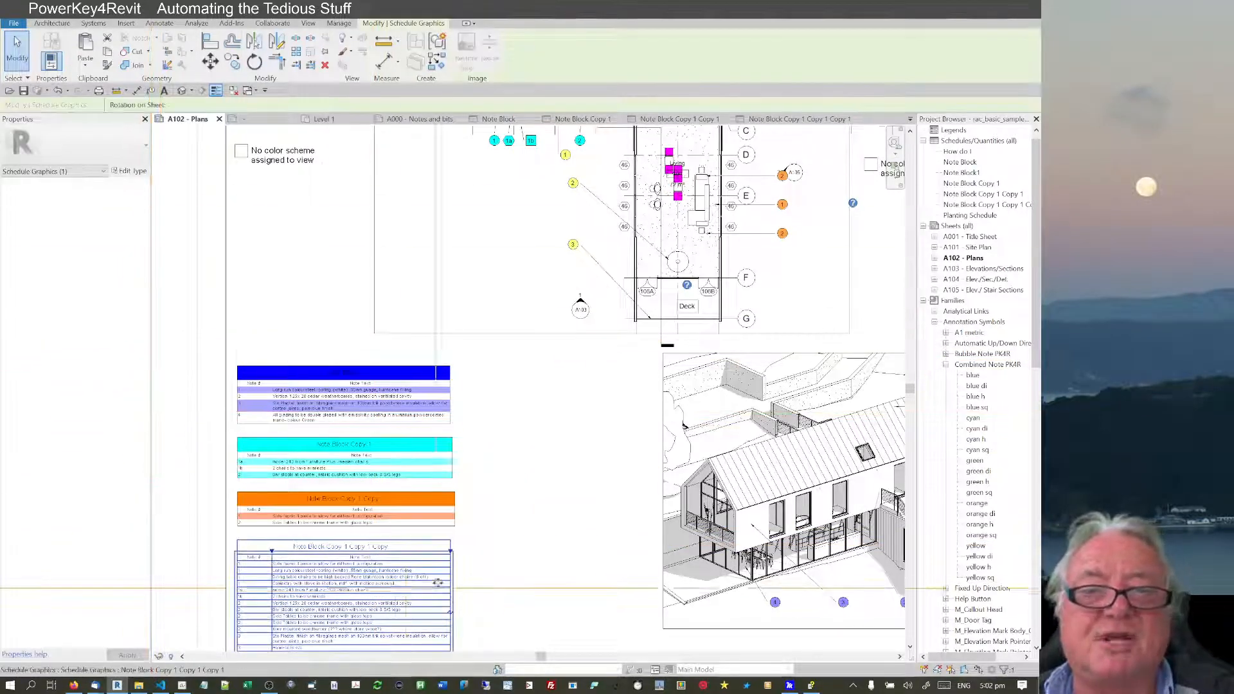
{"action": "left_click", "coordinate": [515, 580]}
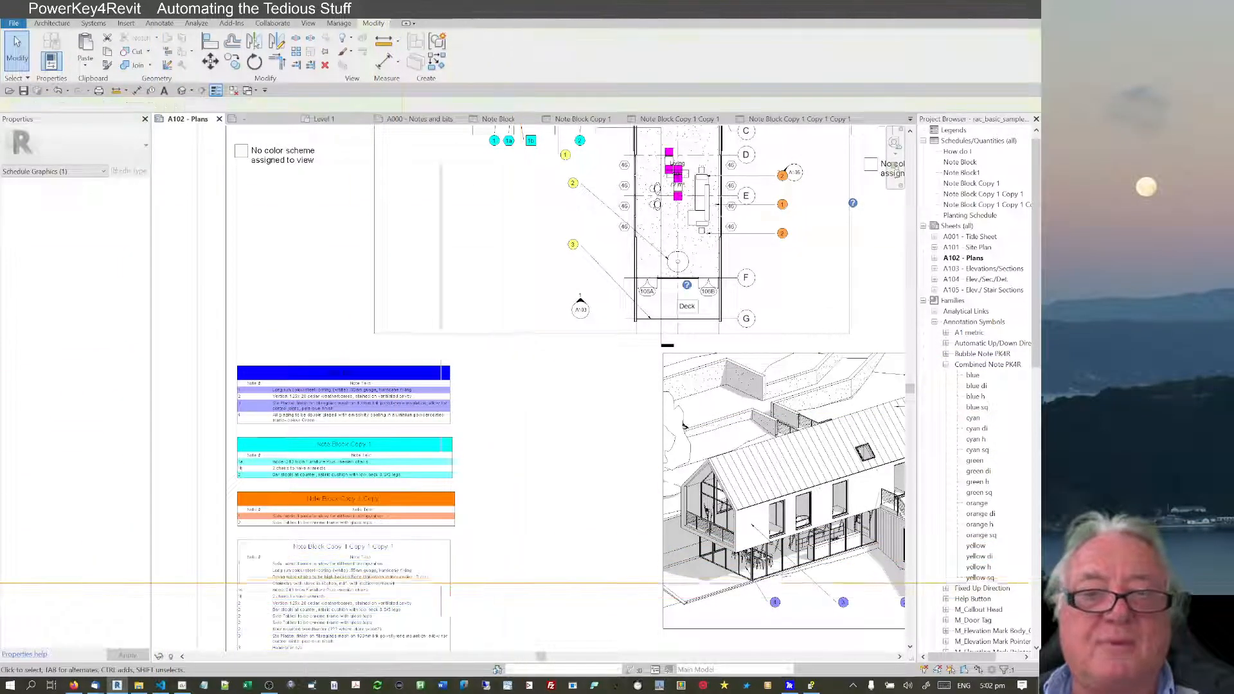
{"action": "left_click", "coordinate": [407, 561]}
{"action": "right_click", "coordinate": [407, 561]}
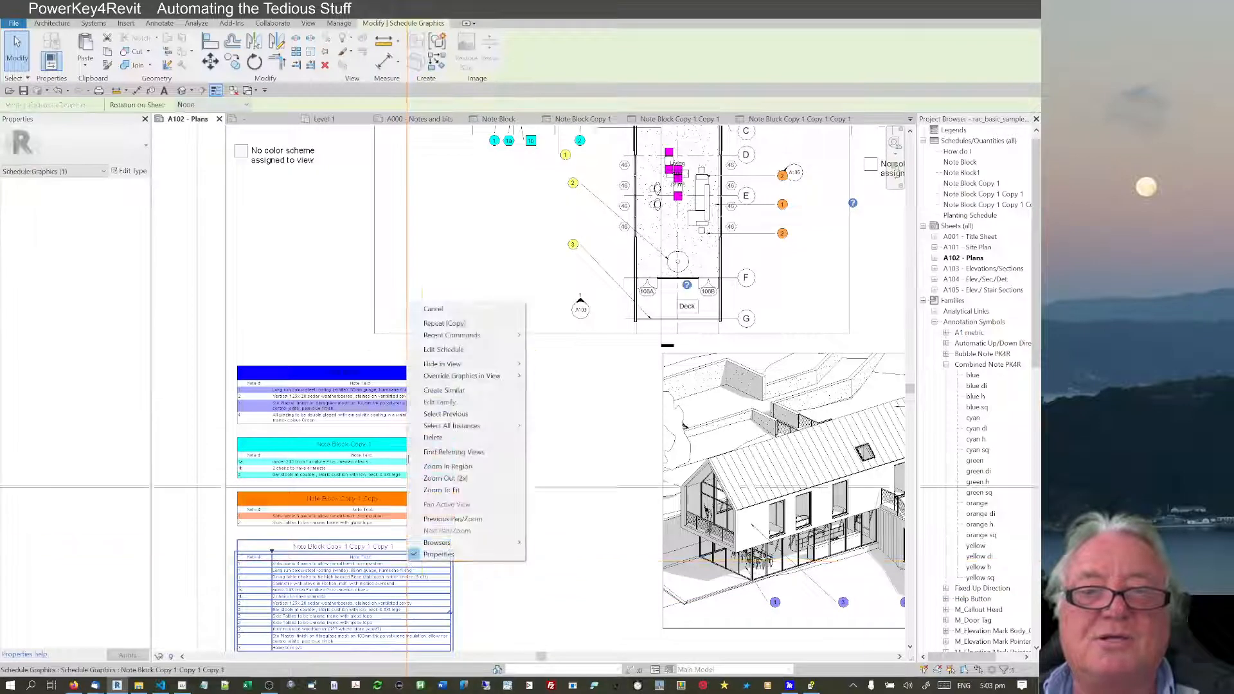
{"action": "left_click", "coordinate": [433, 350]}
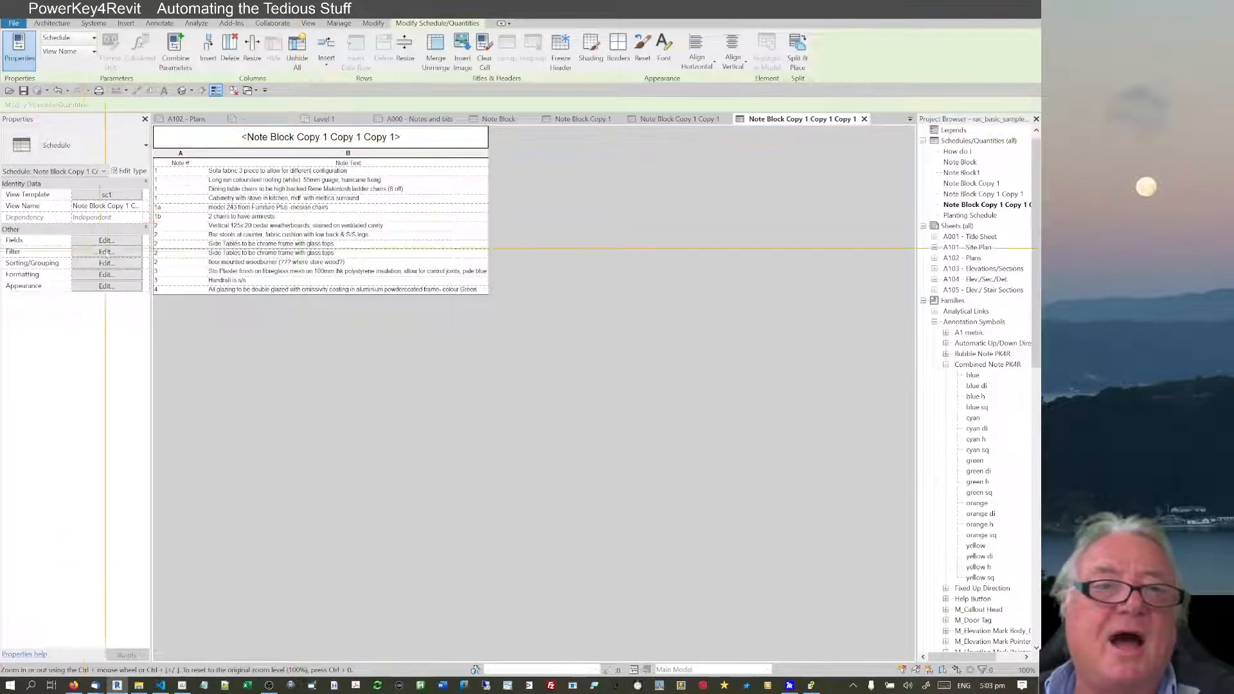
Filter the note block schedule by View Type equals y
{"action": "left_click", "coordinate": [108, 252]}
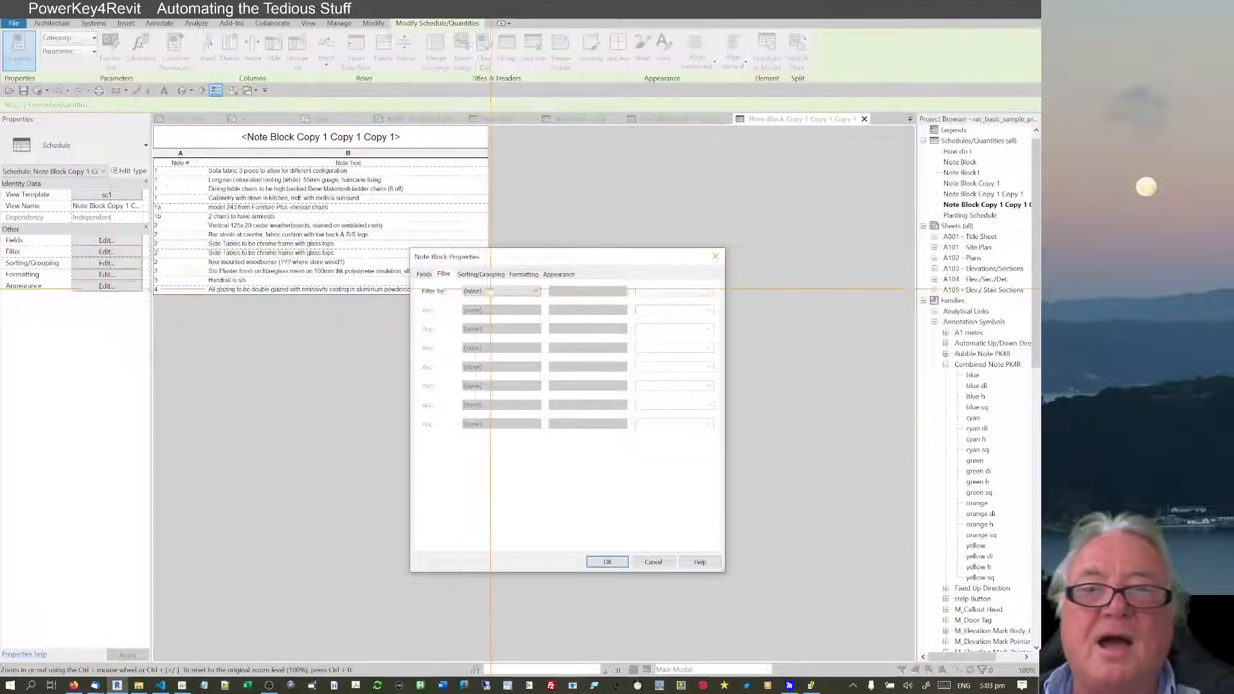
{"action": "left_click", "coordinate": [495, 292]}
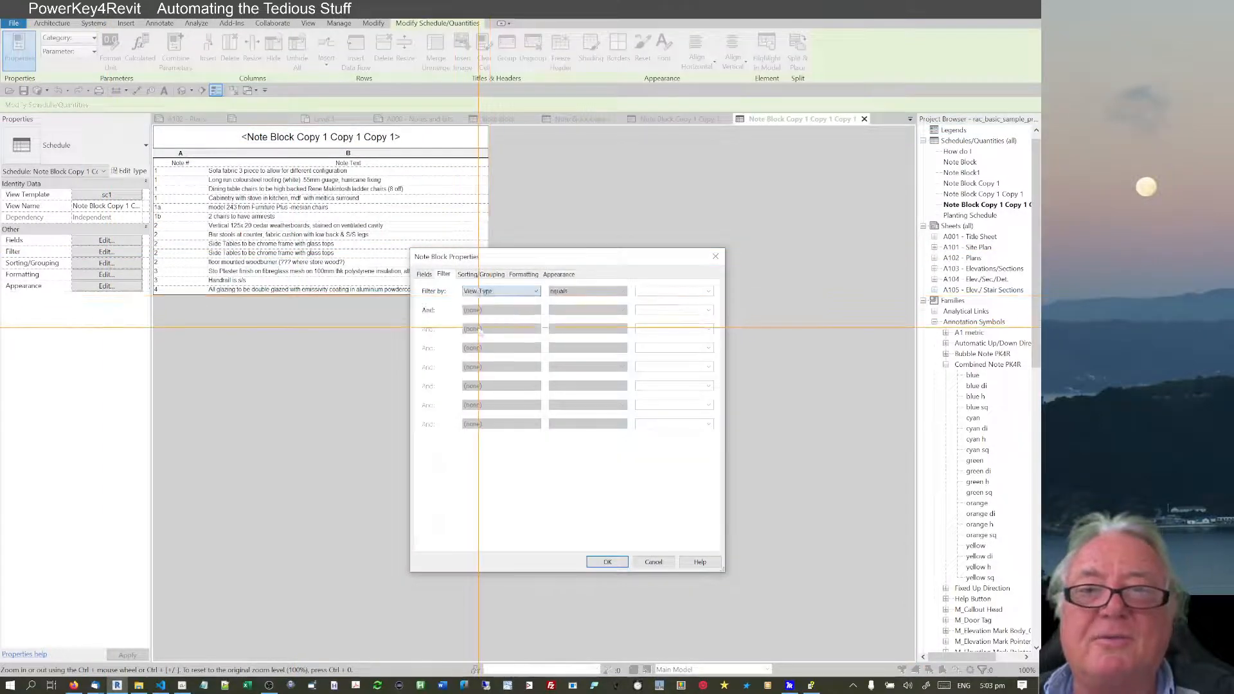
{"action": "left_click", "coordinate": [597, 293]}
{"action": "left_click", "coordinate": [606, 300]}
{"action": "left_click", "coordinate": [672, 292]}
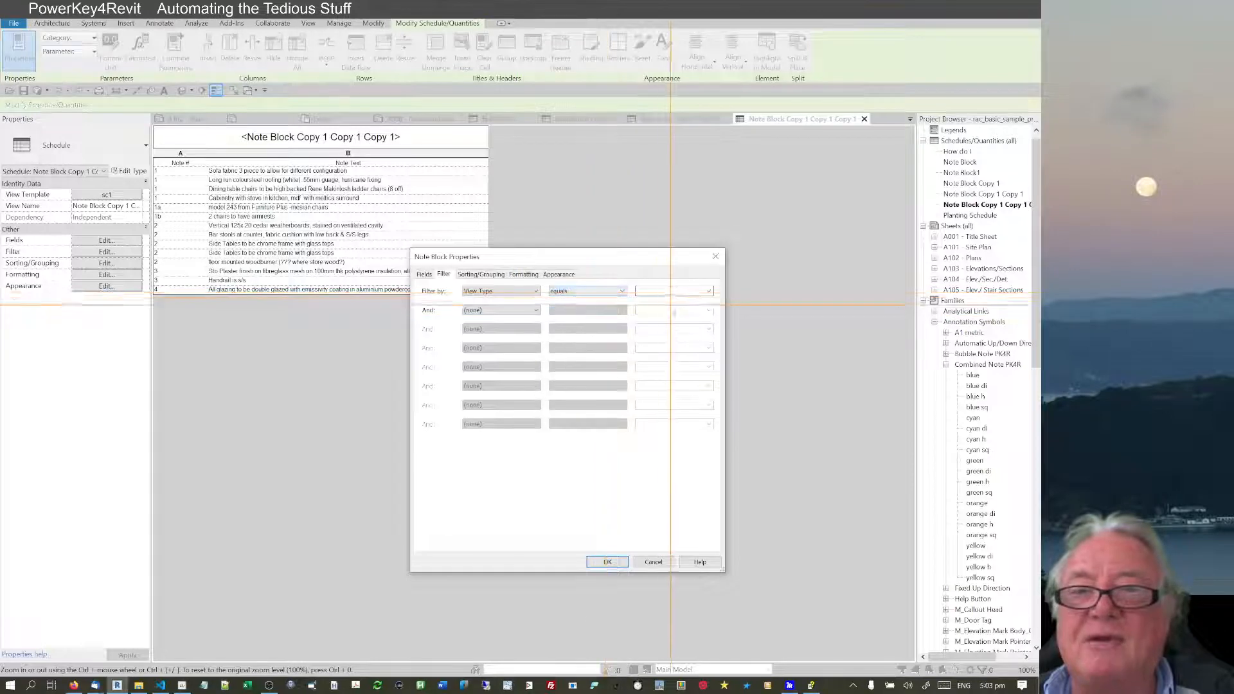
{"action": "left_click", "coordinate": [707, 291]}
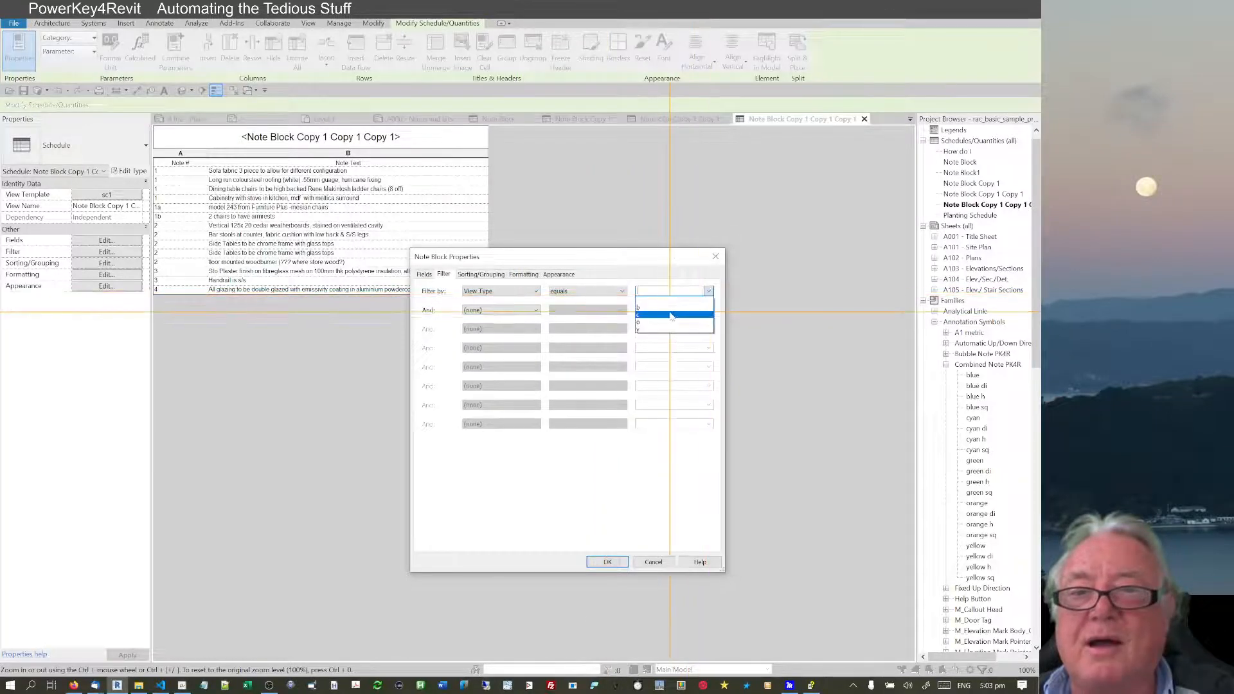
{"action": "left_click", "coordinate": [606, 561]}
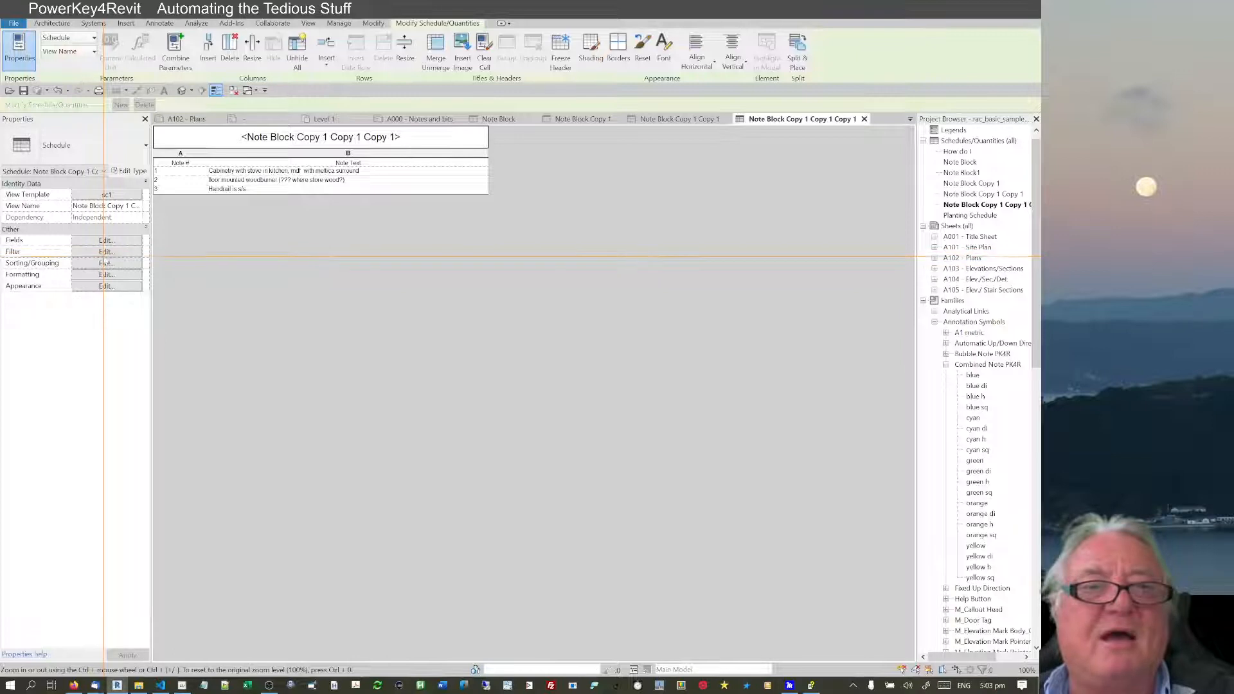
Shade the schedule's title row with the basic yellow colour (RGB 255, 255, 0)
{"action": "left_click", "coordinate": [261, 137]}
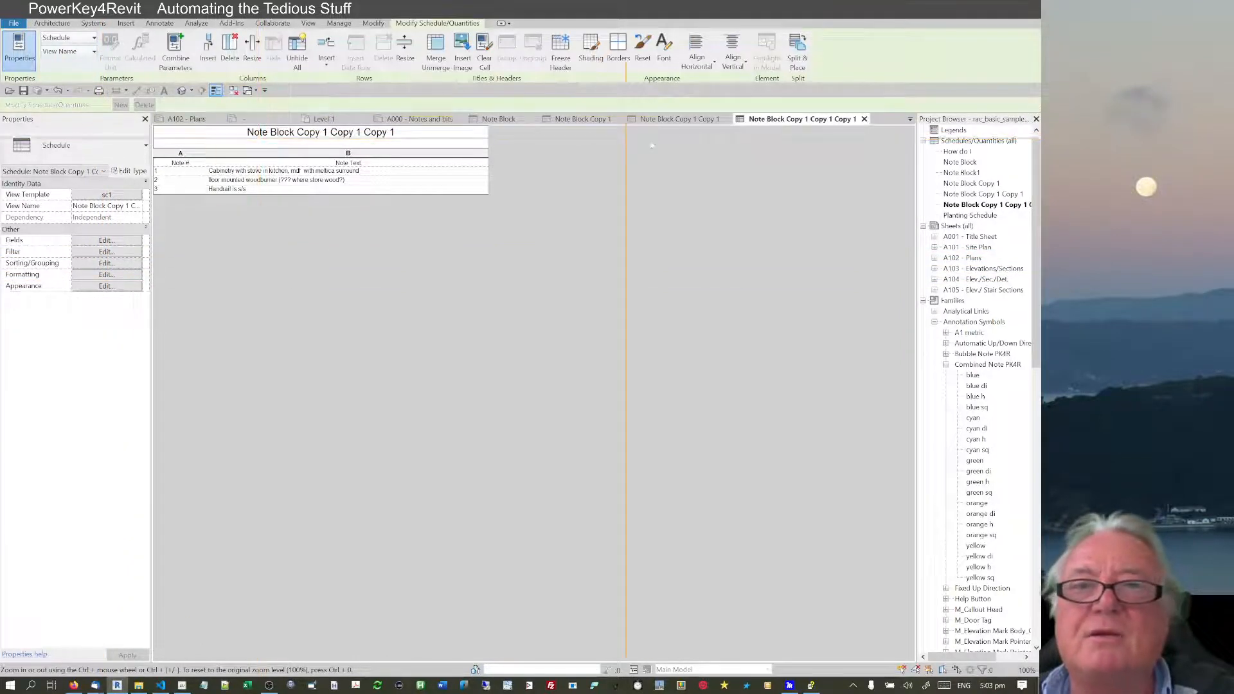
{"action": "left_click", "coordinate": [590, 47]}
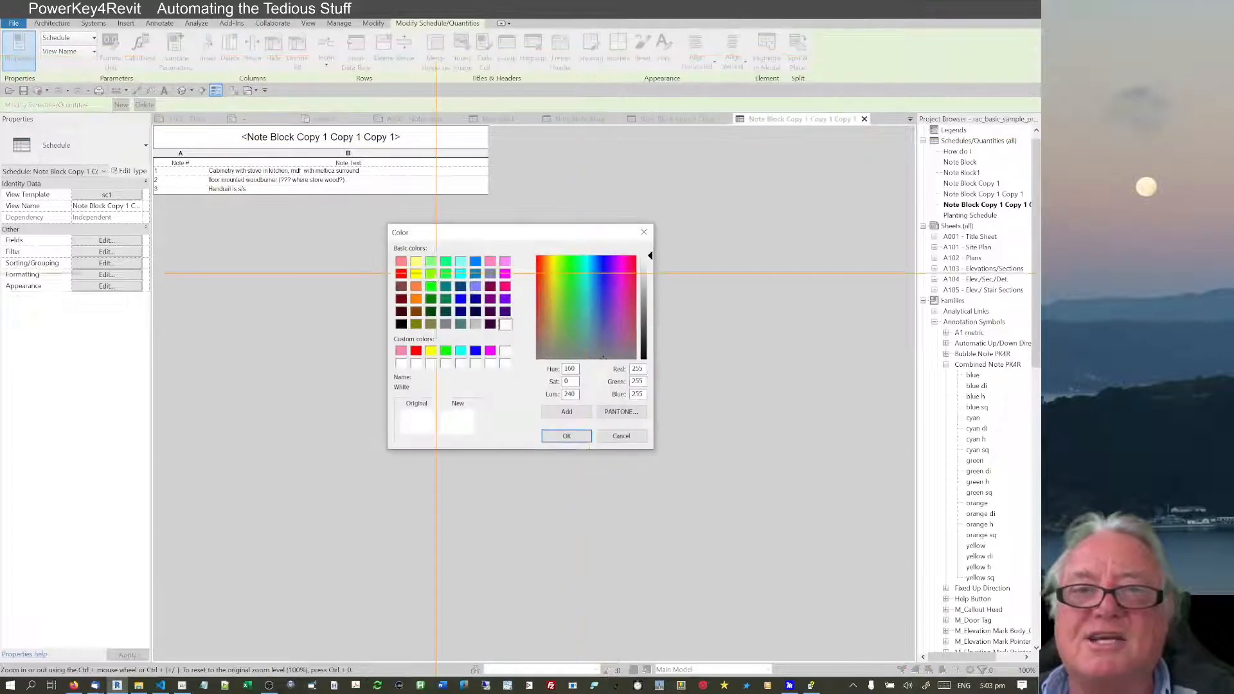
{"action": "left_click", "coordinate": [416, 273]}
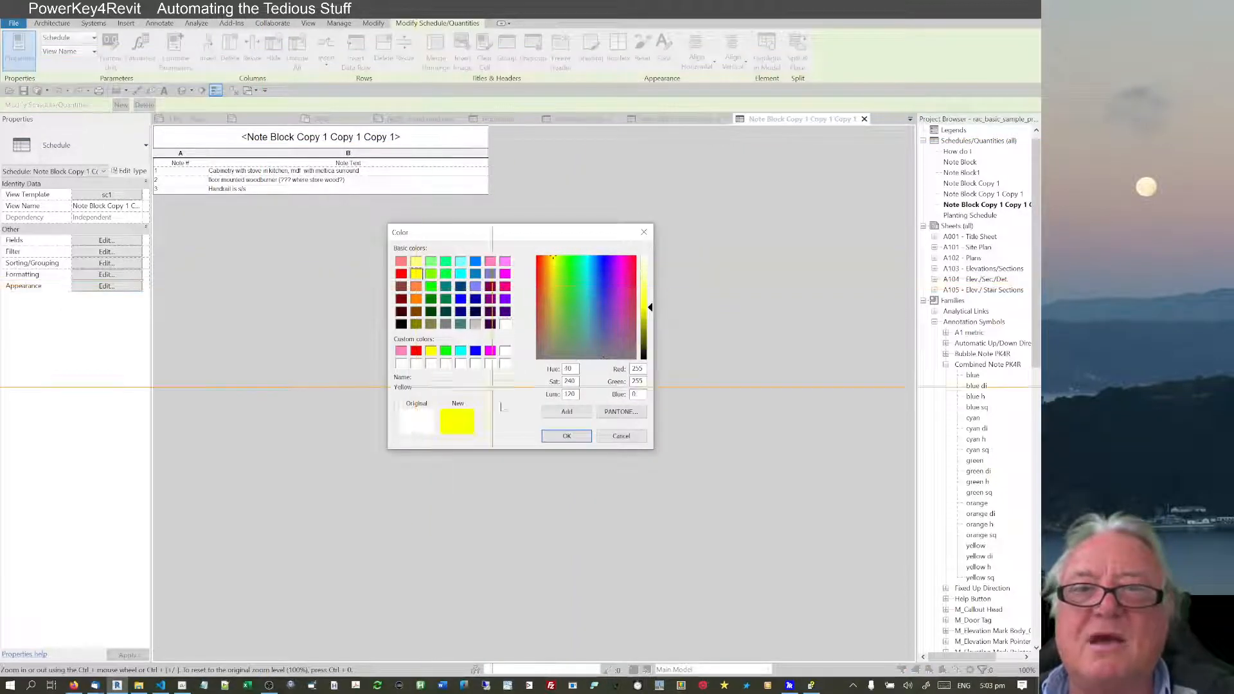
{"action": "left_click", "coordinate": [566, 436]}
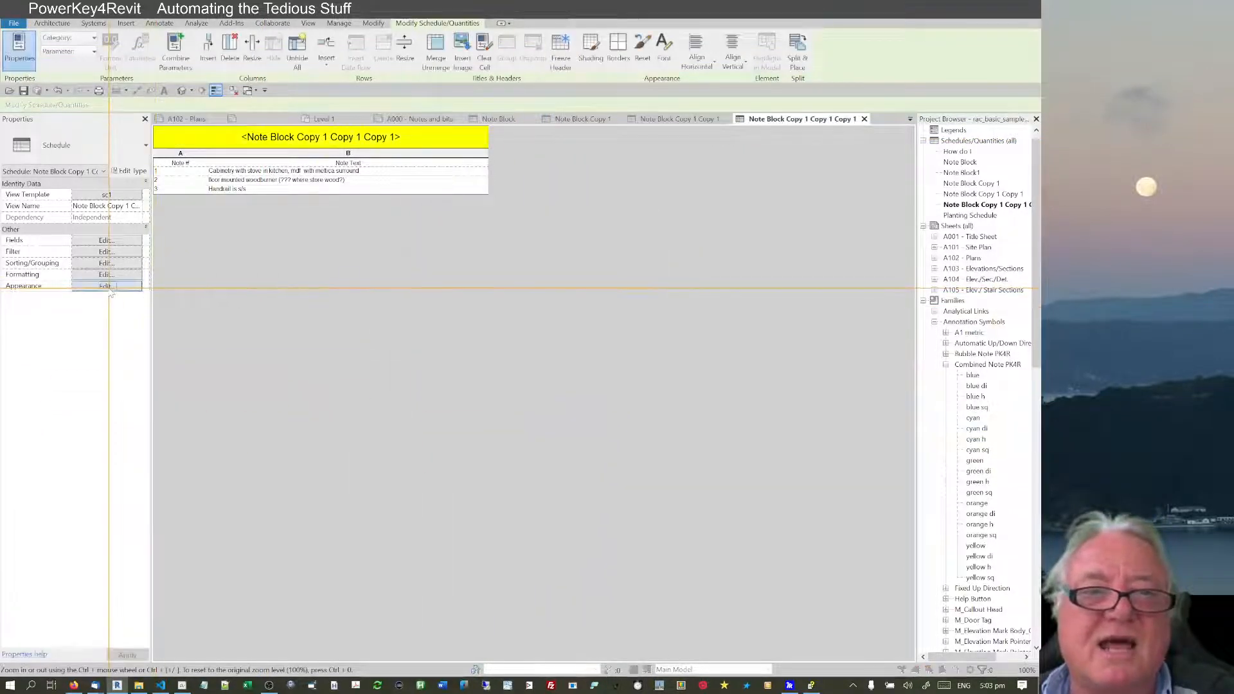
Set the first row stripe colour in the schedule's appearance to pale yellow, RGB 255-255-179
{"action": "left_click", "coordinate": [107, 287]}
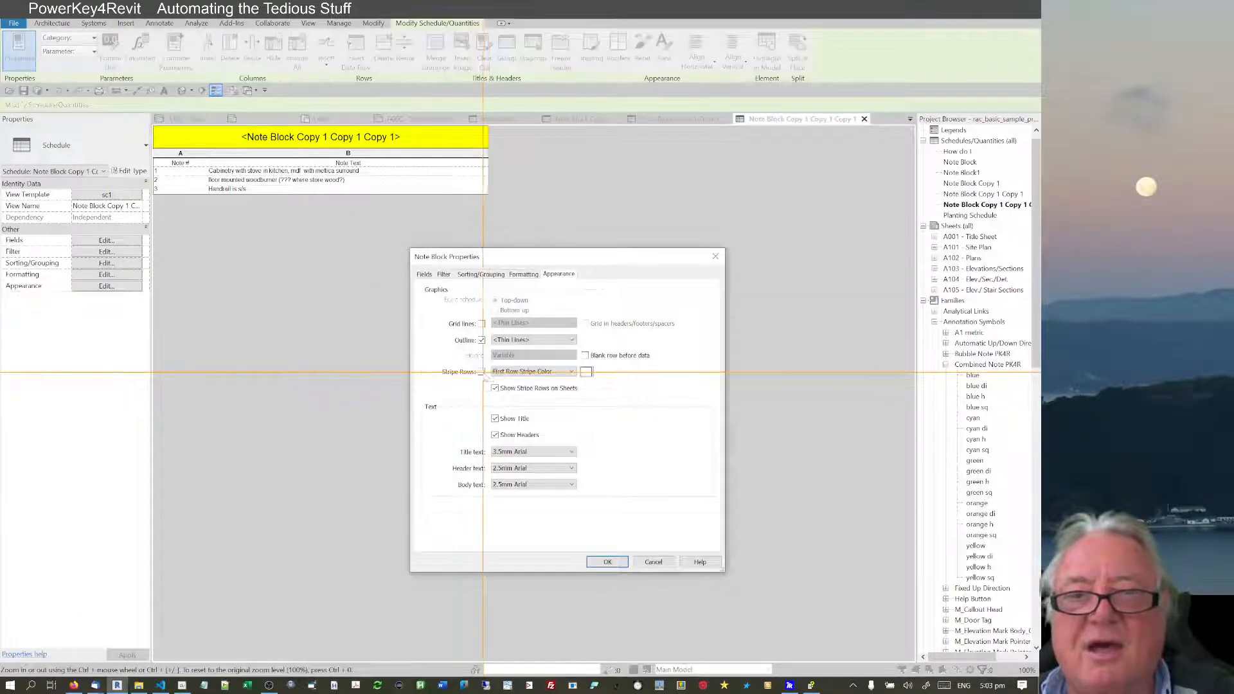
{"action": "left_click", "coordinate": [586, 372]}
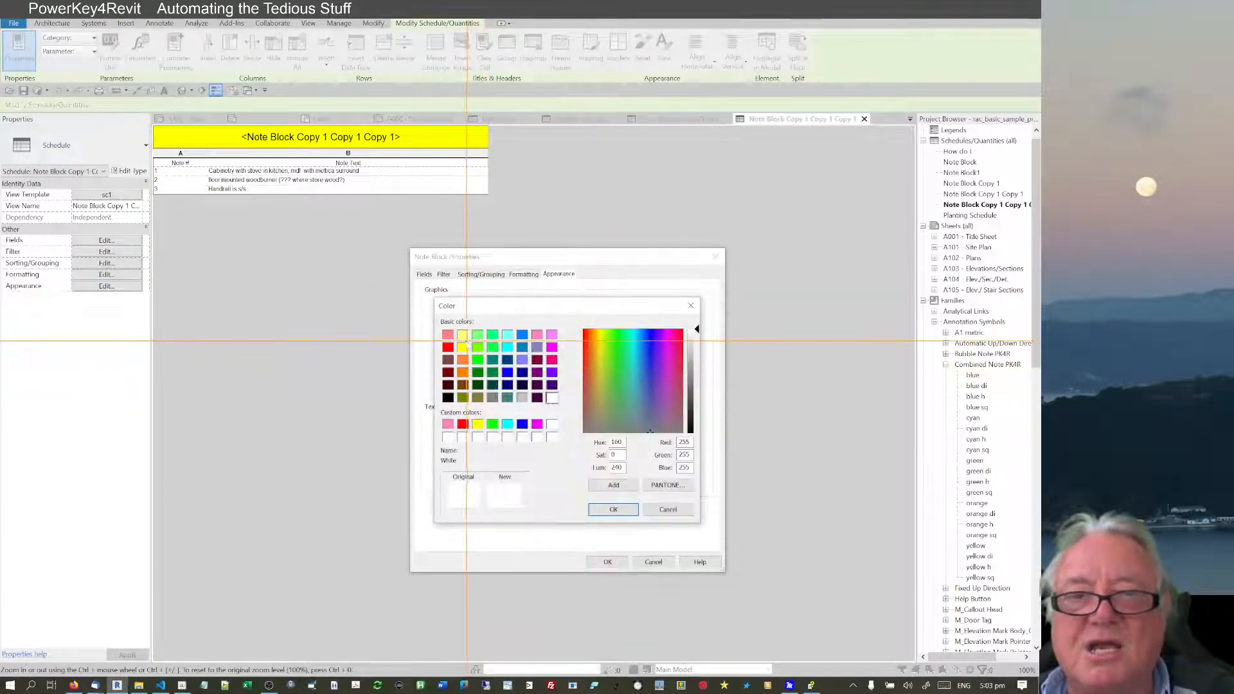
{"action": "left_click", "coordinate": [462, 334]}
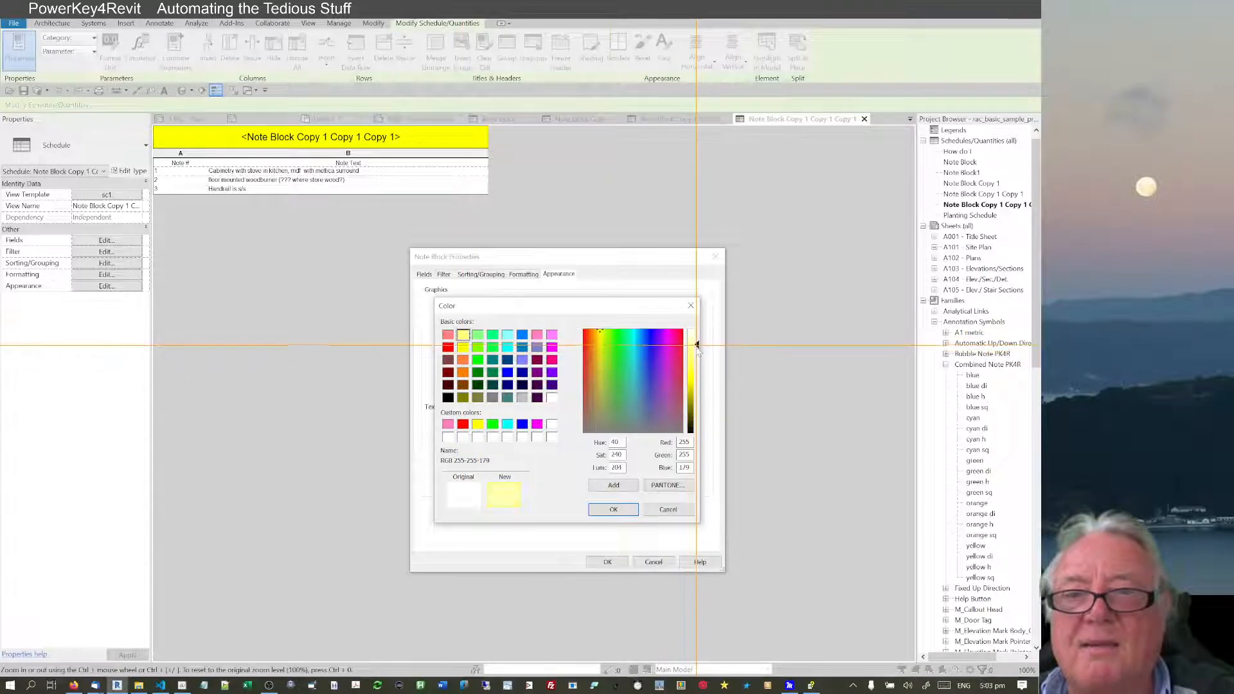
{"action": "left_click", "coordinate": [608, 509]}
{"action": "left_click", "coordinate": [607, 562]}
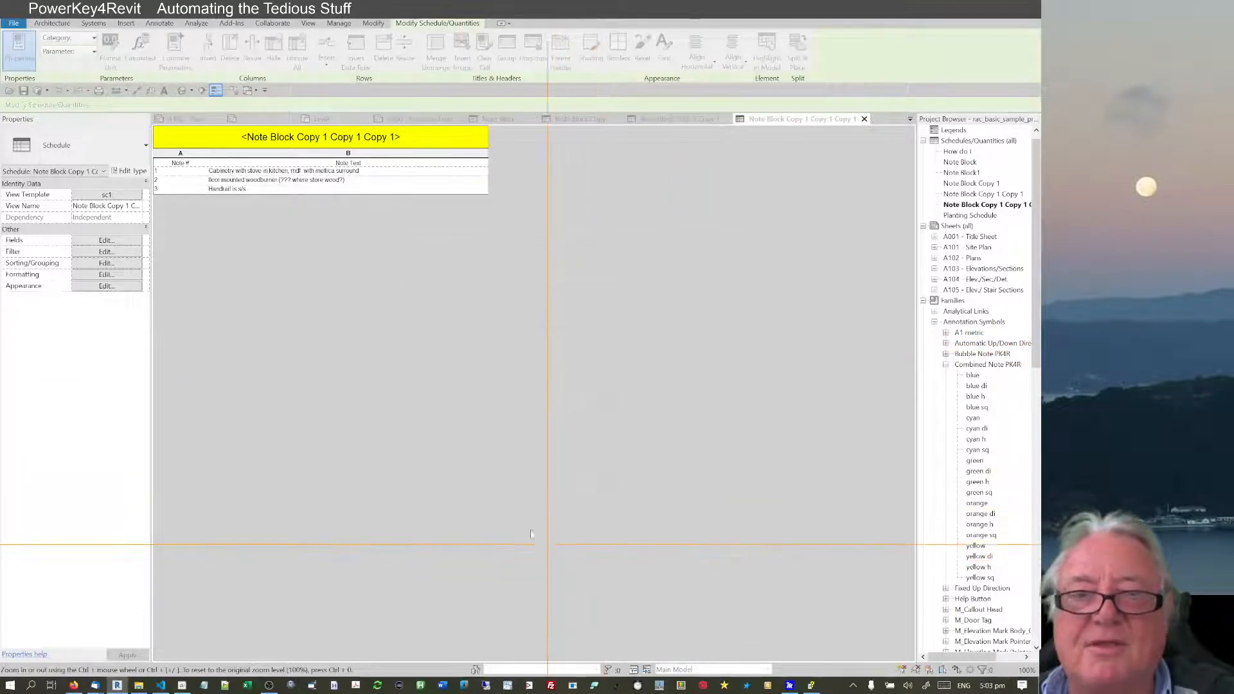
Return to sheet A102 - Plans and temporarily isolate the generic annotation category of yellow note 3
{"action": "left_click", "coordinate": [188, 121]}
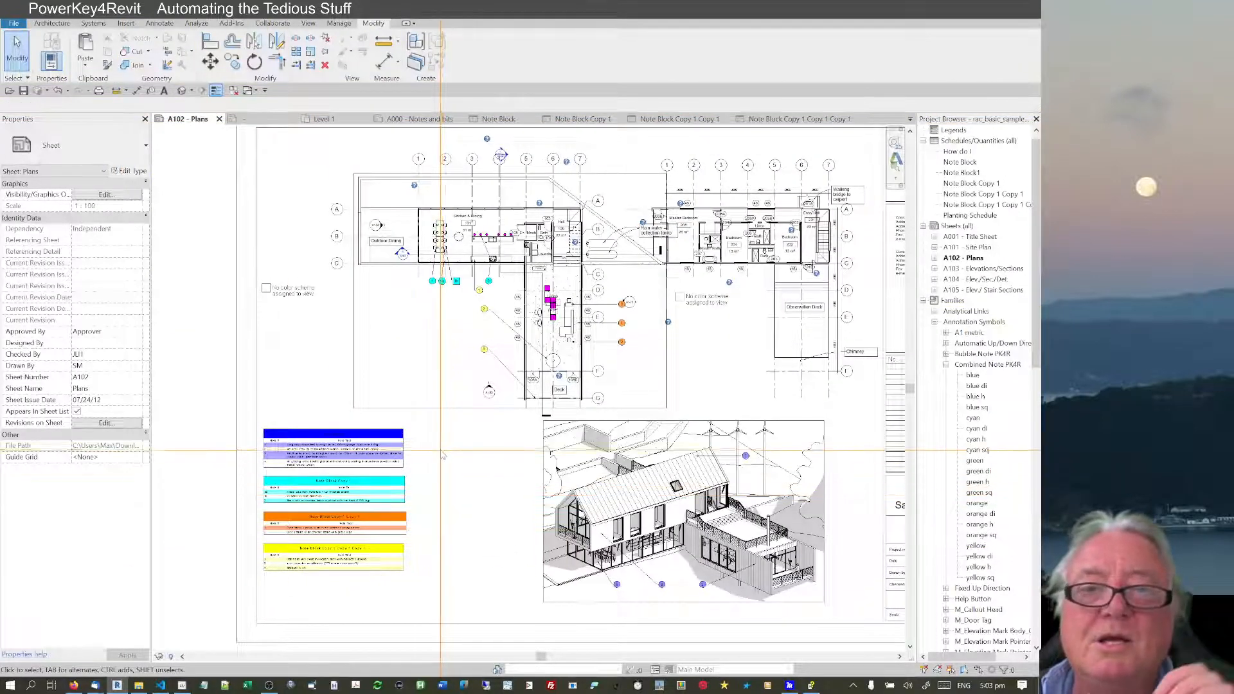
{"action": "scroll", "coordinate": [443, 486], "scroll_direction": "up", "scroll_amount": 2}
{"action": "scroll", "coordinate": [449, 444], "scroll_direction": "down", "scroll_amount": 1}
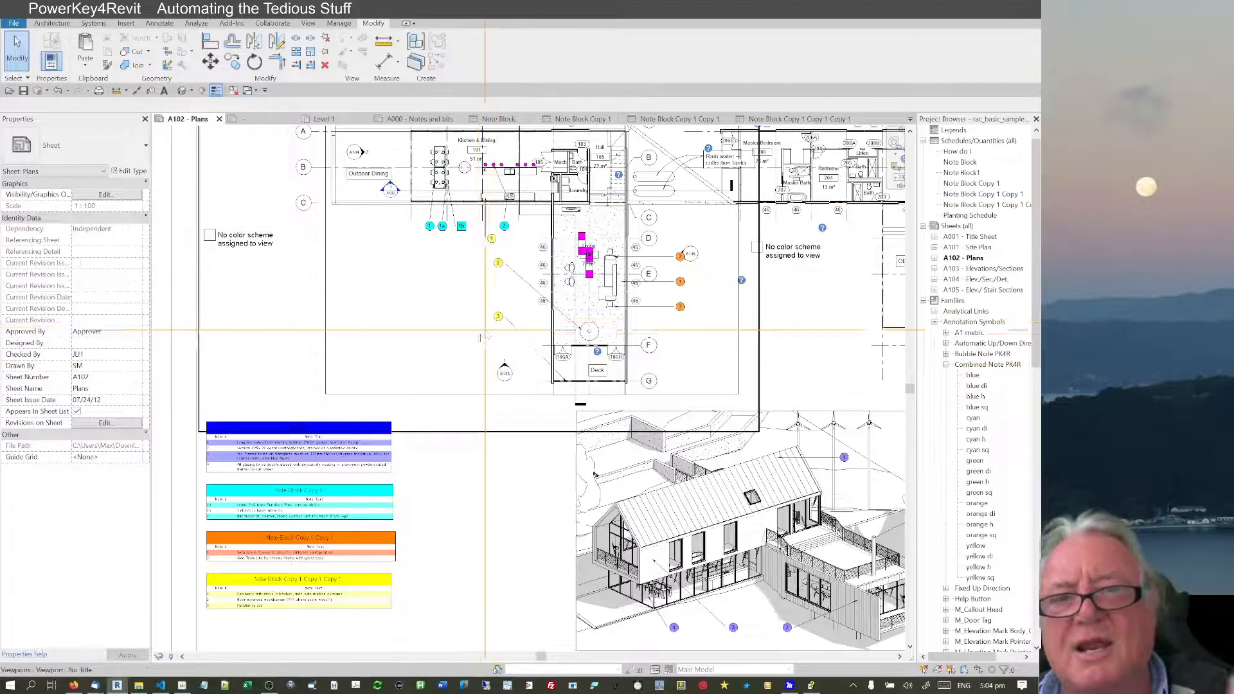
{"action": "scroll", "coordinate": [481, 334], "scroll_direction": "down", "scroll_amount": 4}
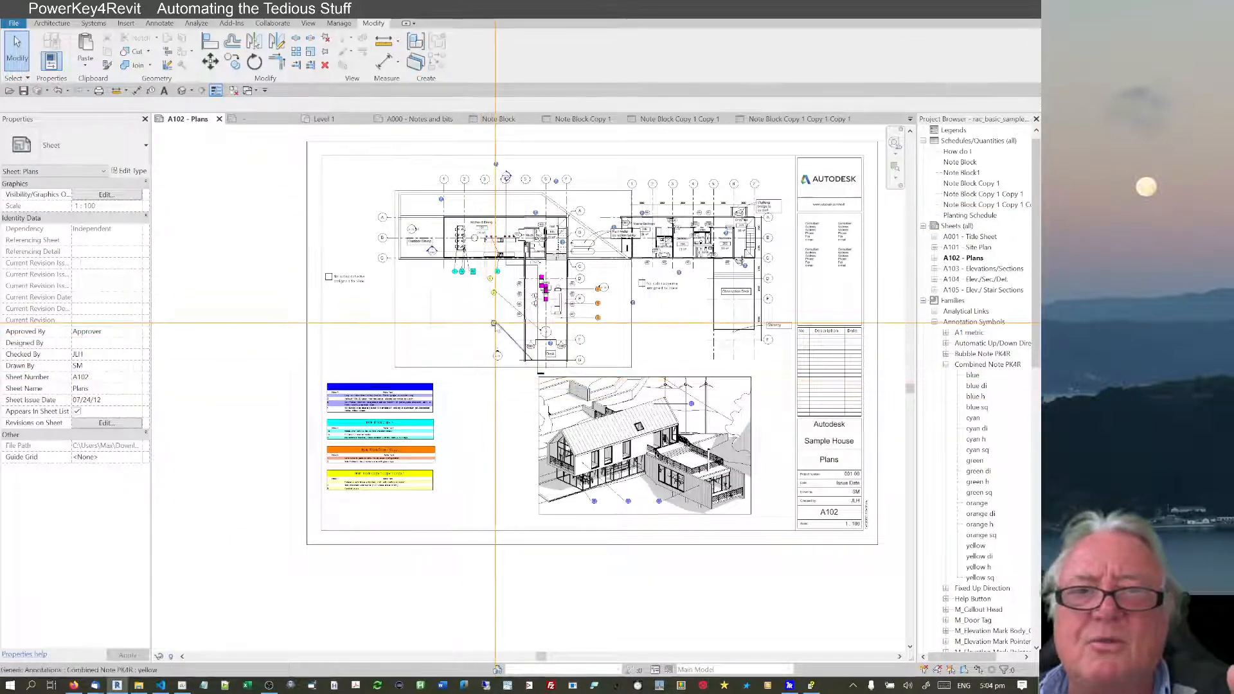
{"action": "left_click", "coordinate": [493, 325]}
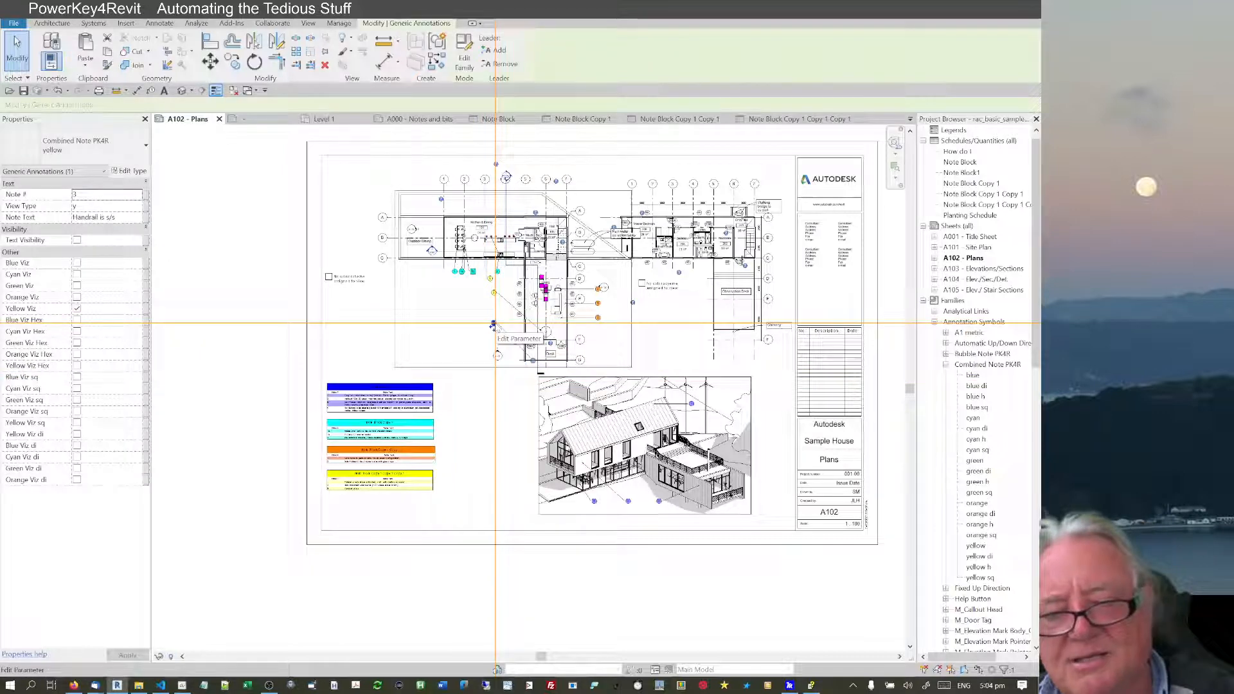
{"action": "key", "text": "c"}
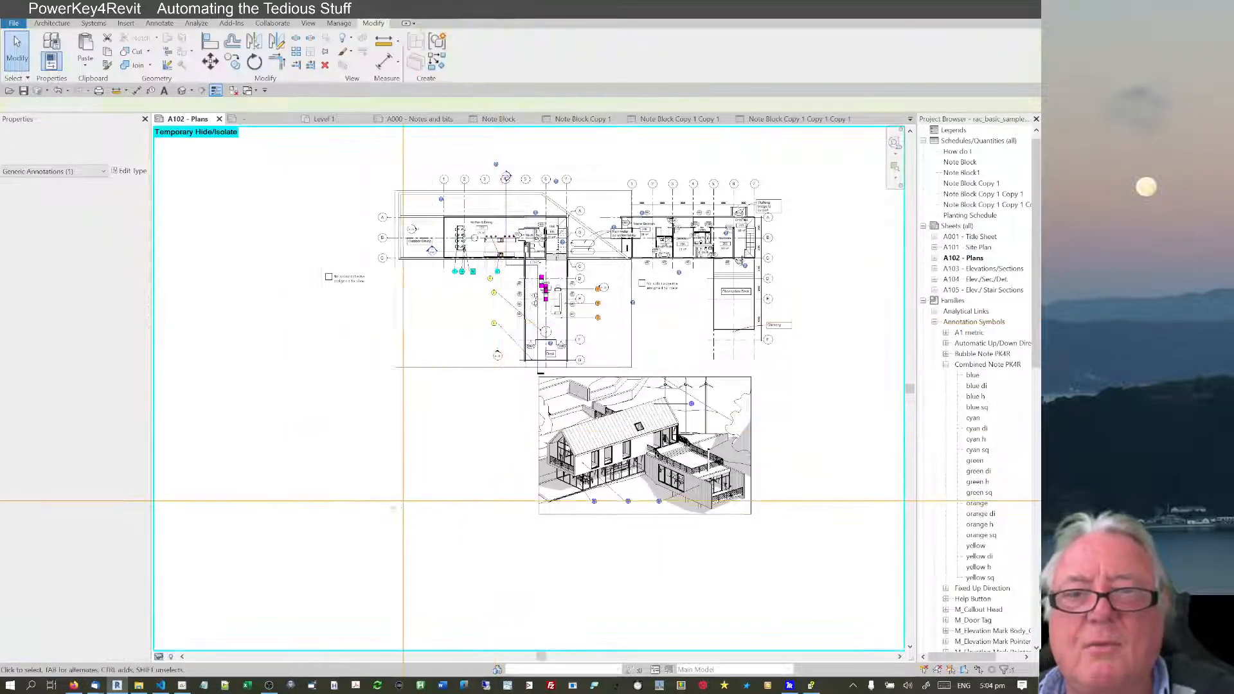
Select all the coloured note bubbles on the sheet and associate their Text Visibility with the global parameter noteviz
{"action": "mouse_move", "coordinate": [302, 540]}
{"action": "left_mouse_down"}
{"action": "mouse_move", "coordinate": [611, 333]}
{"action": "mouse_move", "coordinate": [700, 253]}
{"action": "mouse_move", "coordinate": [713, 225]}
{"action": "left_mouse_up"}
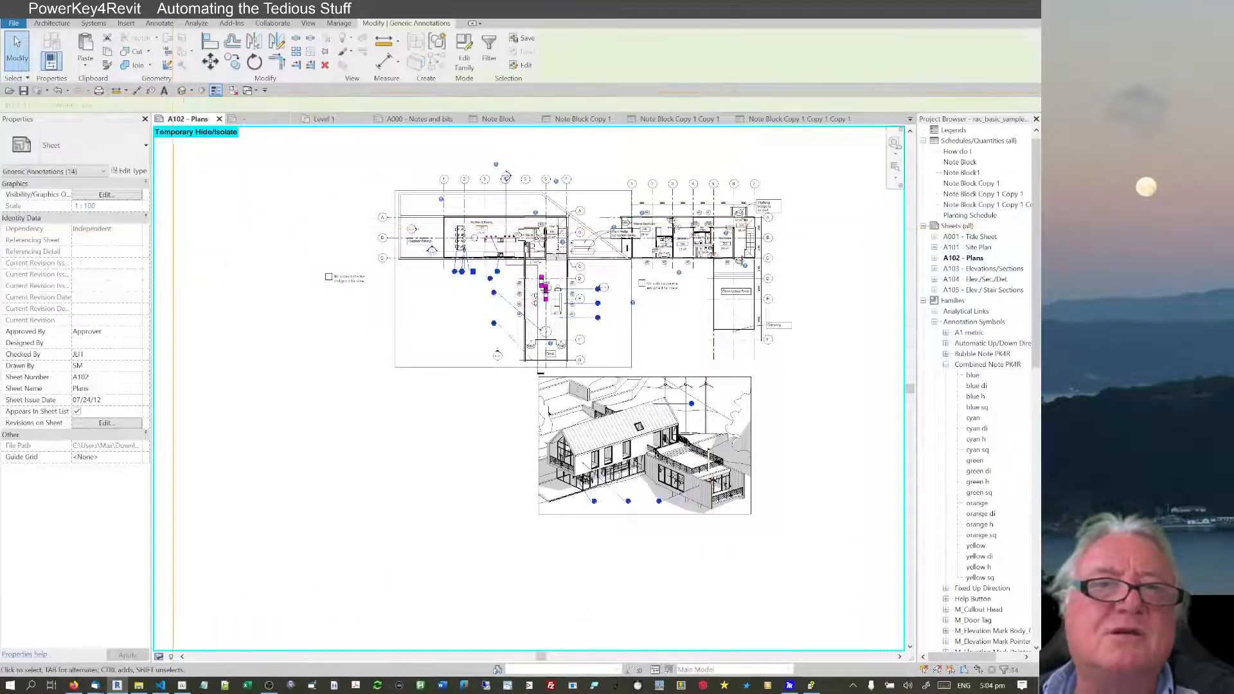
{"action": "left_click", "coordinate": [147, 246]}
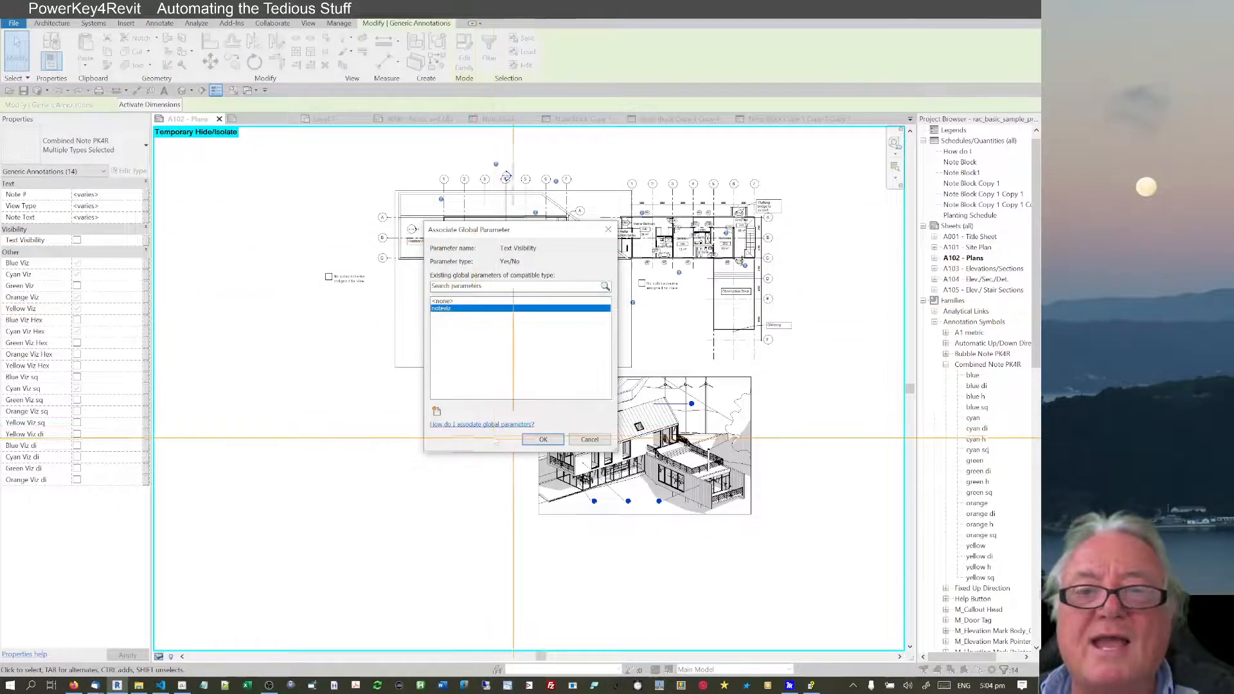
{"action": "left_click", "coordinate": [543, 440]}
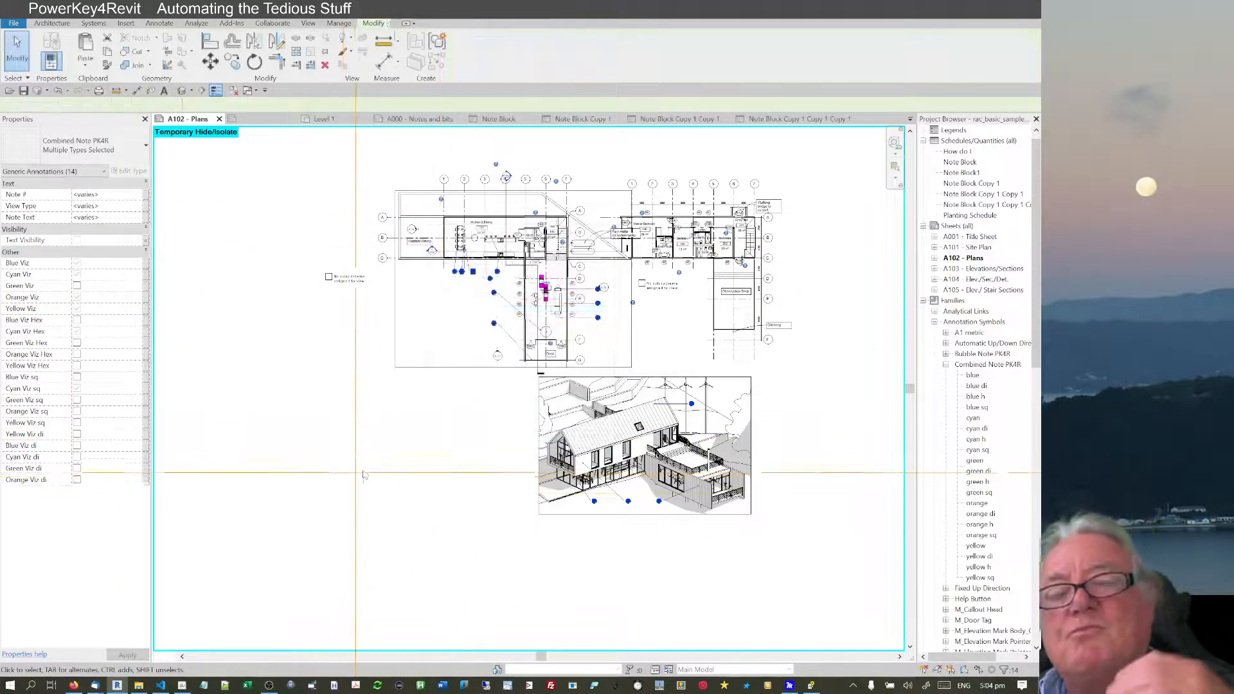
Deselect the notes and reset the temporary hide/isolate on the sheet
{"action": "left_click", "coordinate": [483, 420]}
{"action": "scroll", "coordinate": [483, 424], "scroll_direction": "up", "scroll_amount": 1}
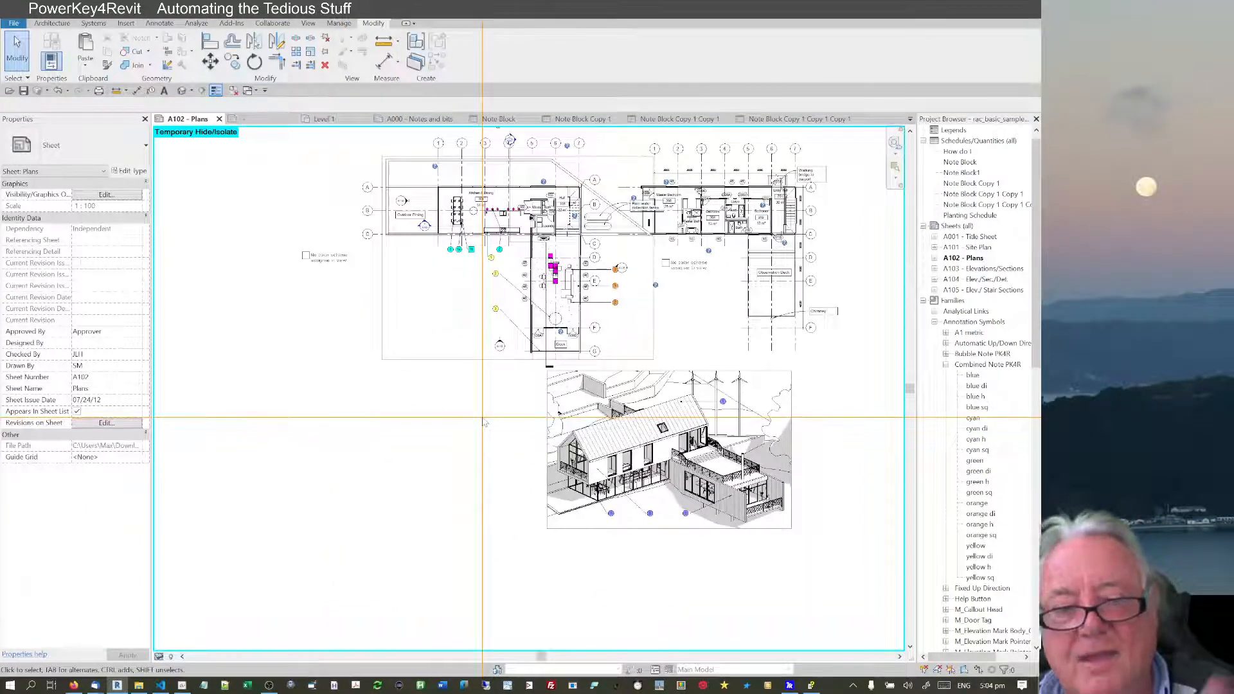
{"action": "key", "text": "h"}
{"action": "key", "text": "r"}
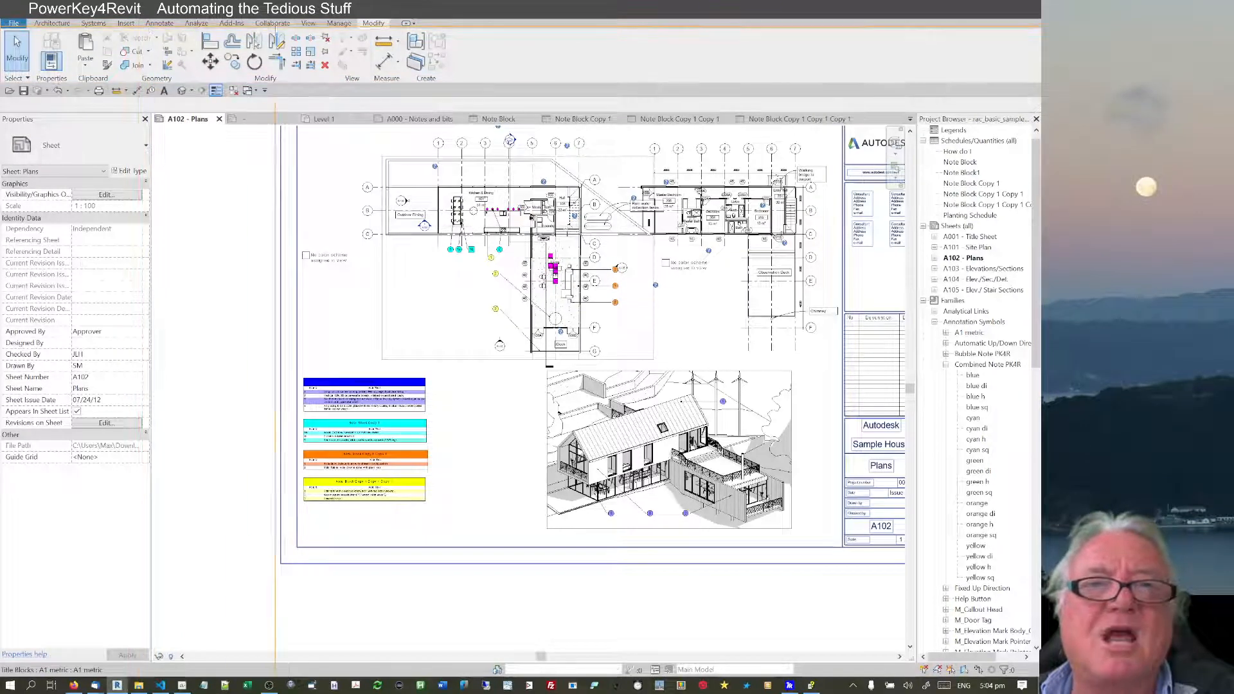
Turn on the noteviz global parameter and inspect the note texts beside the bubbles on the plan
{"action": "left_click", "coordinate": [346, 24]}
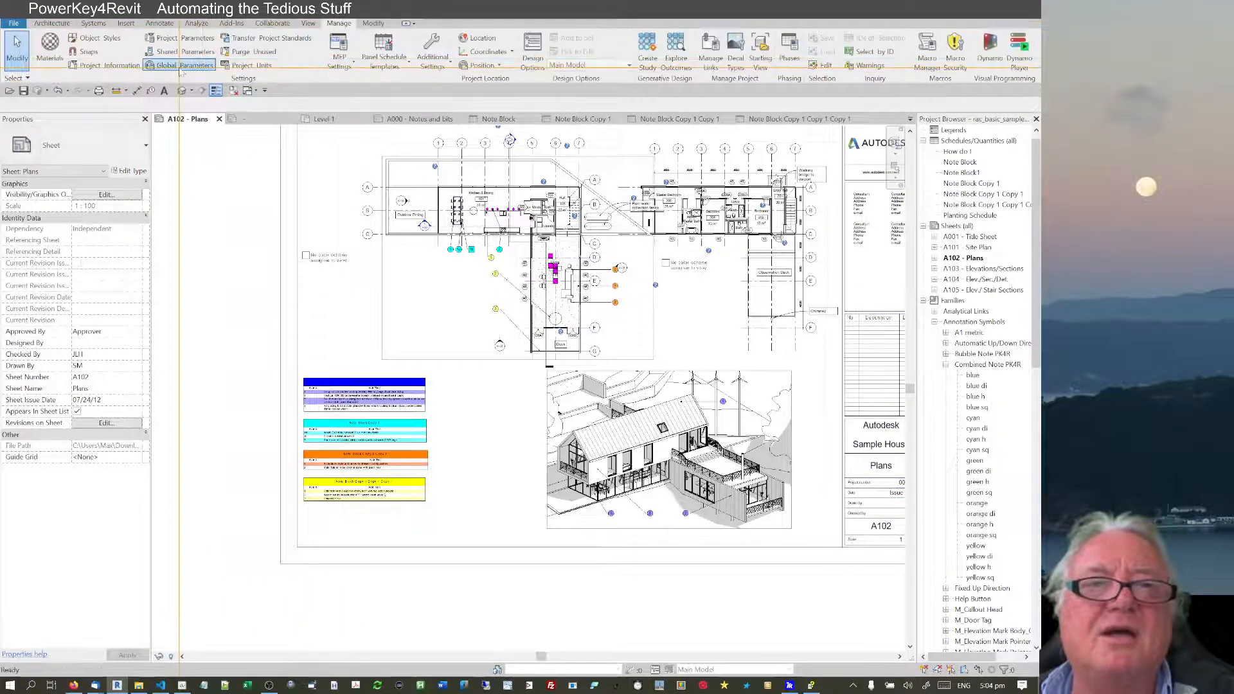
{"action": "left_click", "coordinate": [179, 65]}
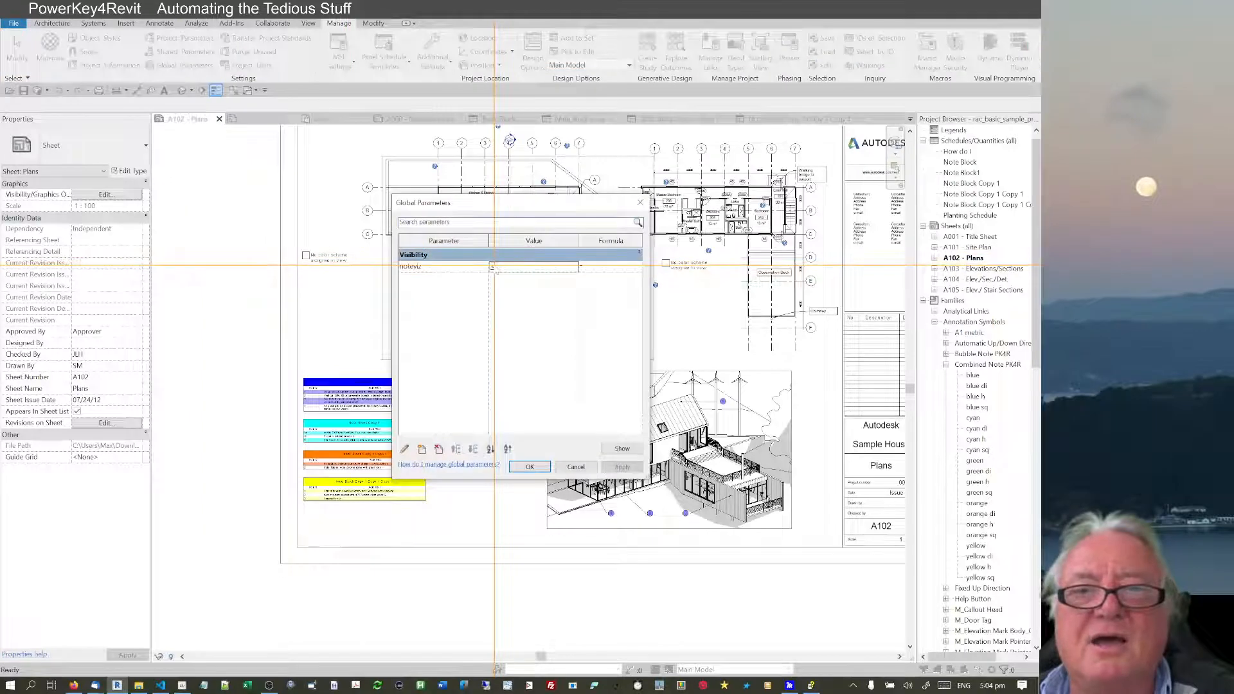
{"action": "left_click", "coordinate": [493, 266]}
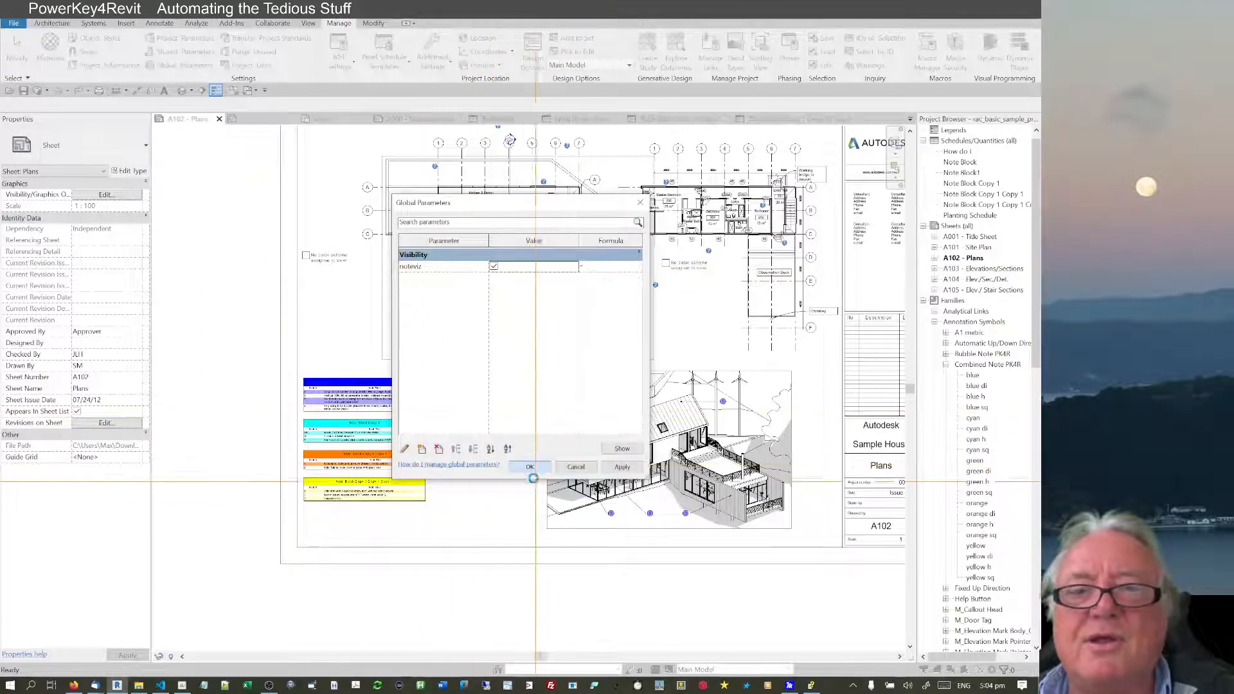
{"action": "left_click", "coordinate": [531, 469]}
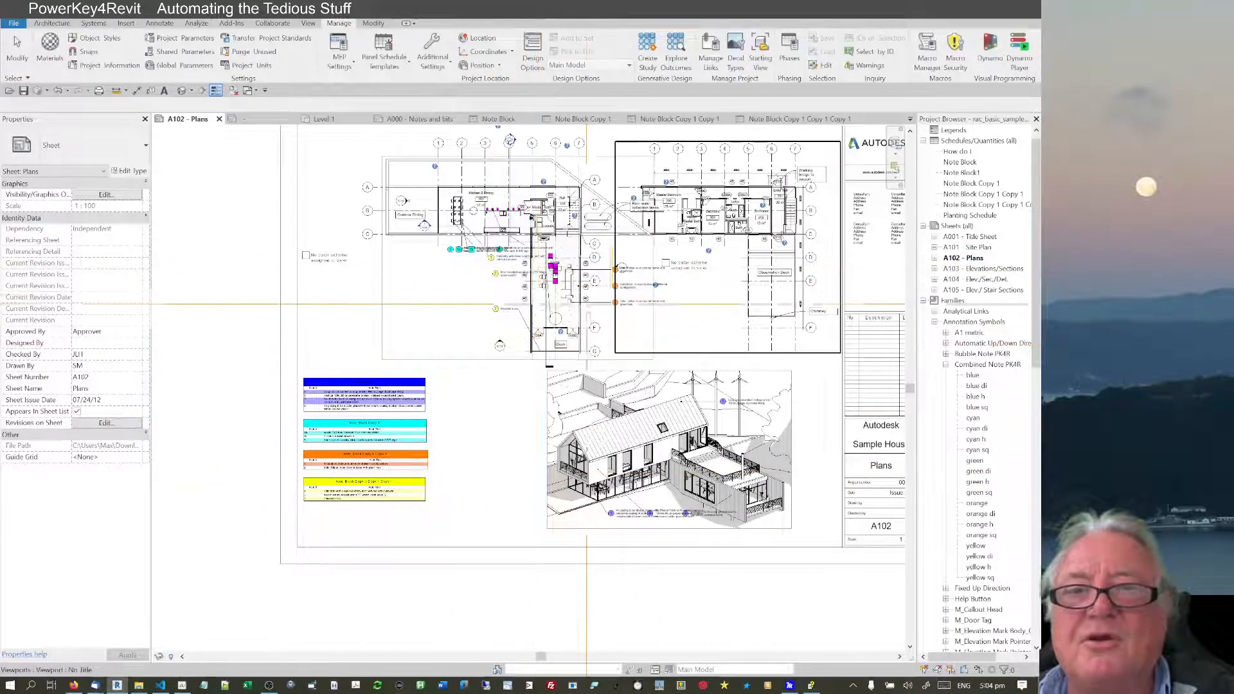
{"action": "scroll", "coordinate": [546, 303], "scroll_direction": "up", "scroll_amount": 5}
{"action": "scroll", "coordinate": [565, 270], "scroll_direction": "up", "scroll_amount": 3}
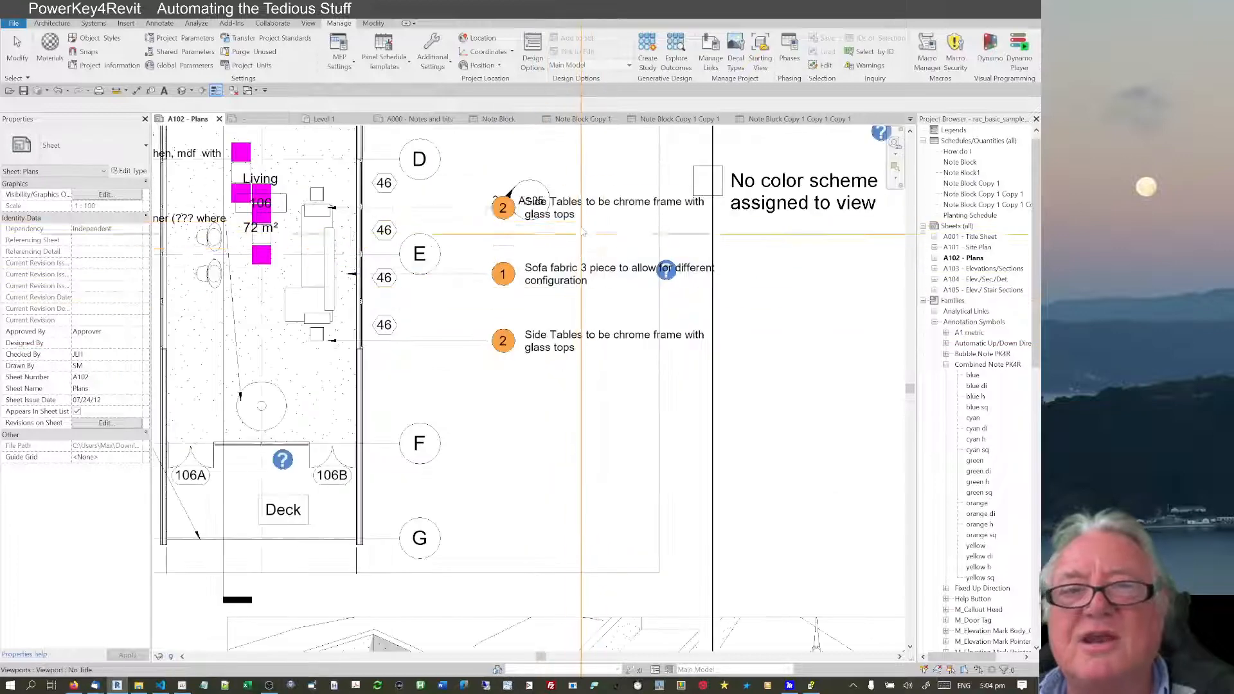
{"action": "scroll", "coordinate": [552, 360], "scroll_direction": "down", "scroll_amount": 2}
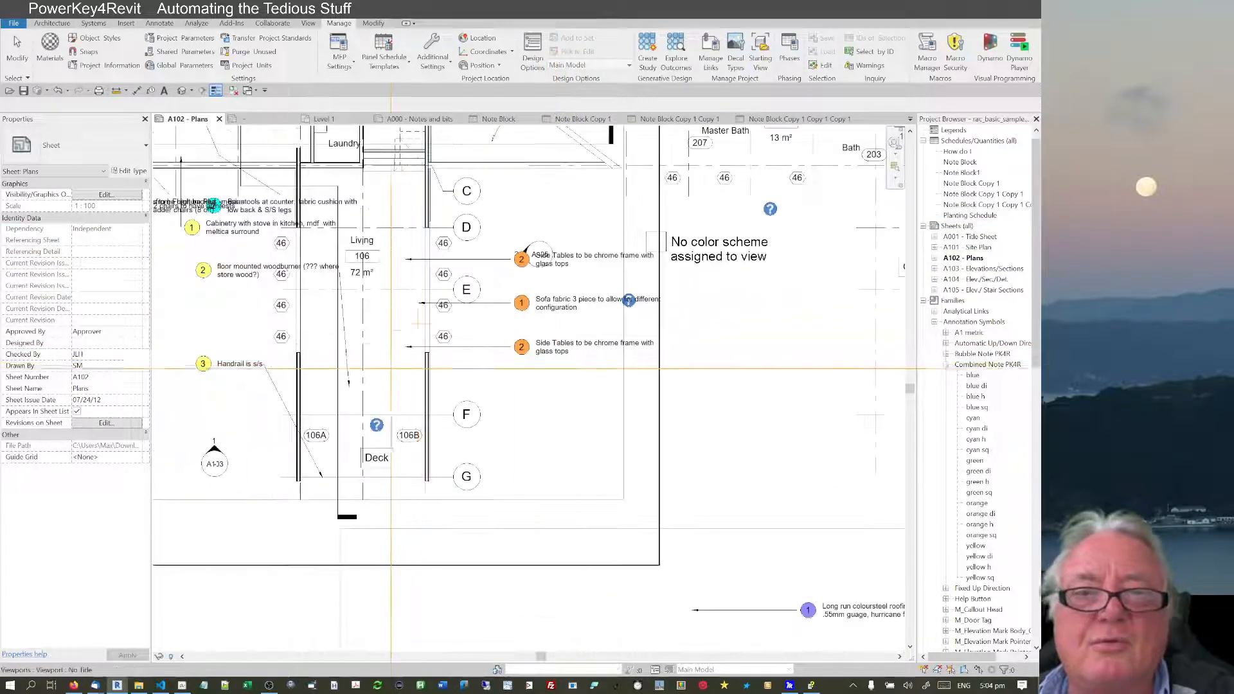
Temporarily hide the cyan hexagonal note 1a among the overlapping note texts below the dining area
{"action": "scroll", "coordinate": [354, 374], "scroll_direction": "down", "scroll_amount": 2}
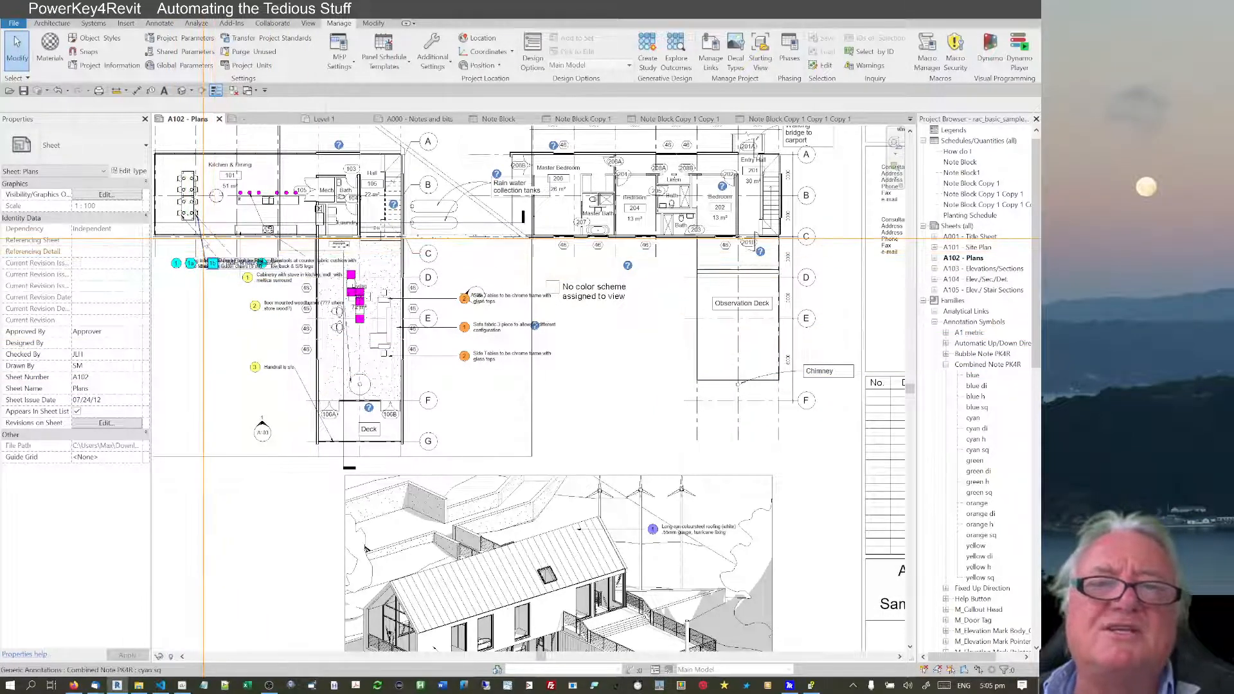
{"action": "scroll", "coordinate": [205, 237], "scroll_direction": "up", "scroll_amount": 3}
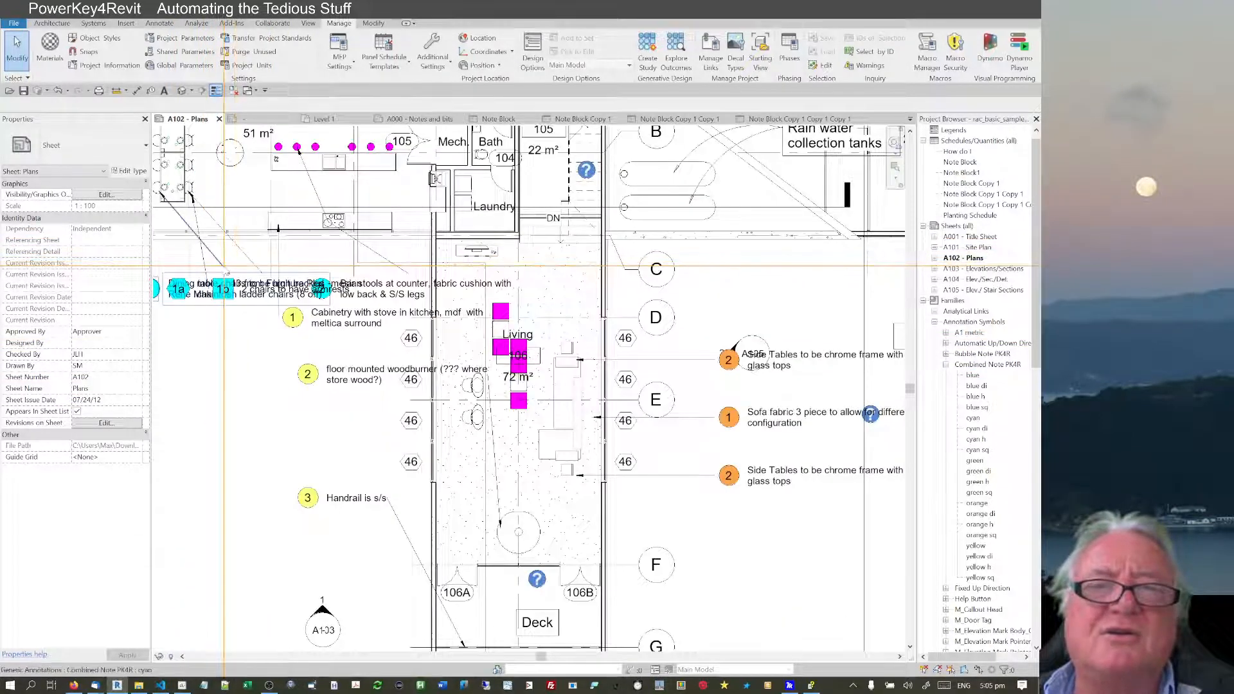
{"action": "left_click", "coordinate": [257, 260]}
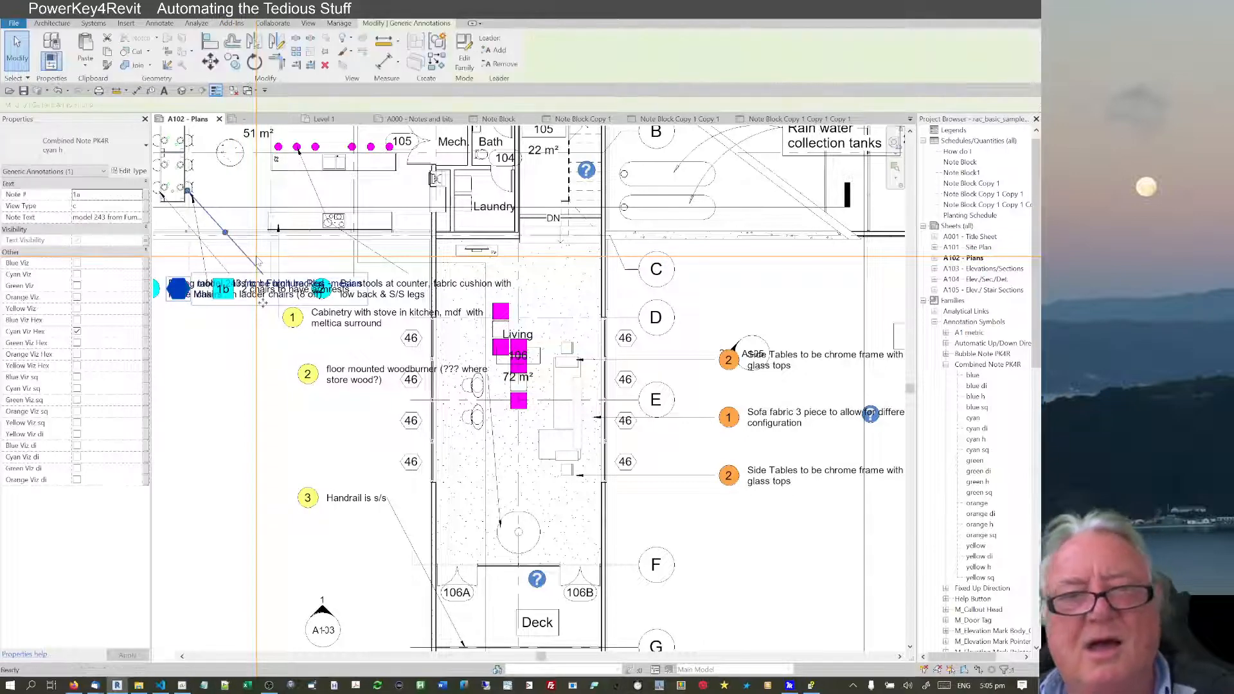
{"action": "key", "text": "h"}
{"action": "key", "text": "h"}
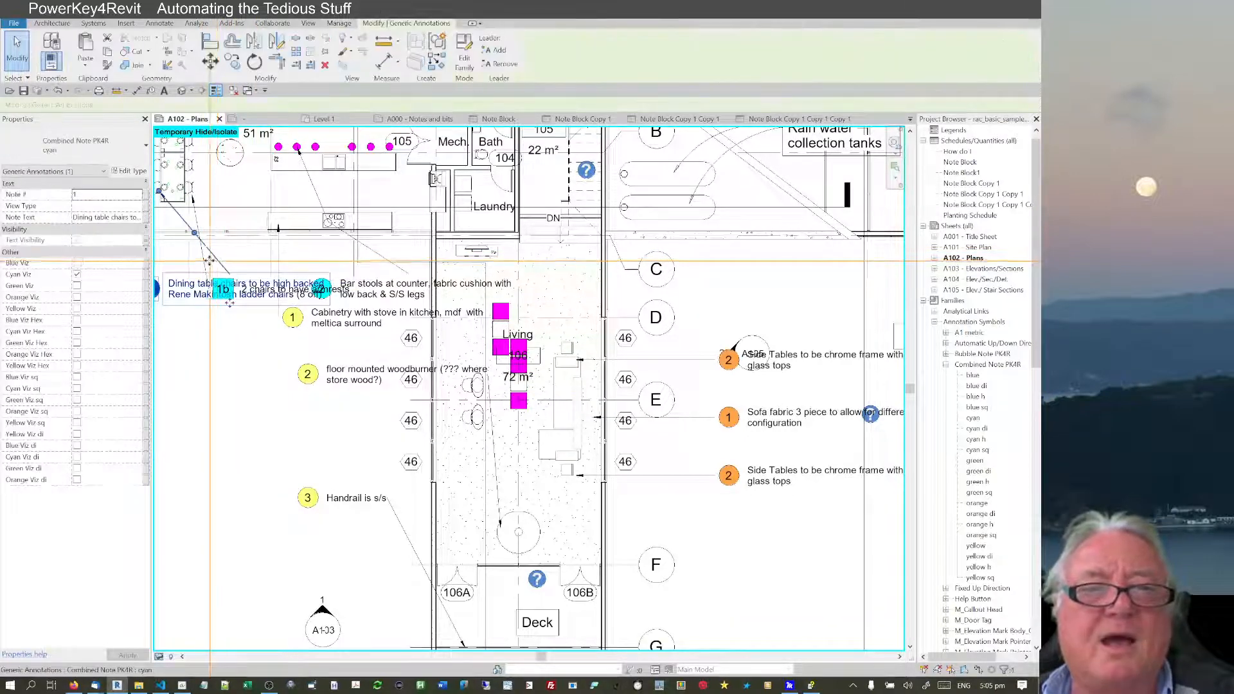
Pick the cyan circular note 1 to view its text, deselect it, and reset the temporary hide/isolate on the sheet
{"action": "left_click", "coordinate": [209, 251]}
{"action": "scroll", "coordinate": [209, 251], "scroll_direction": "down", "scroll_amount": 2}
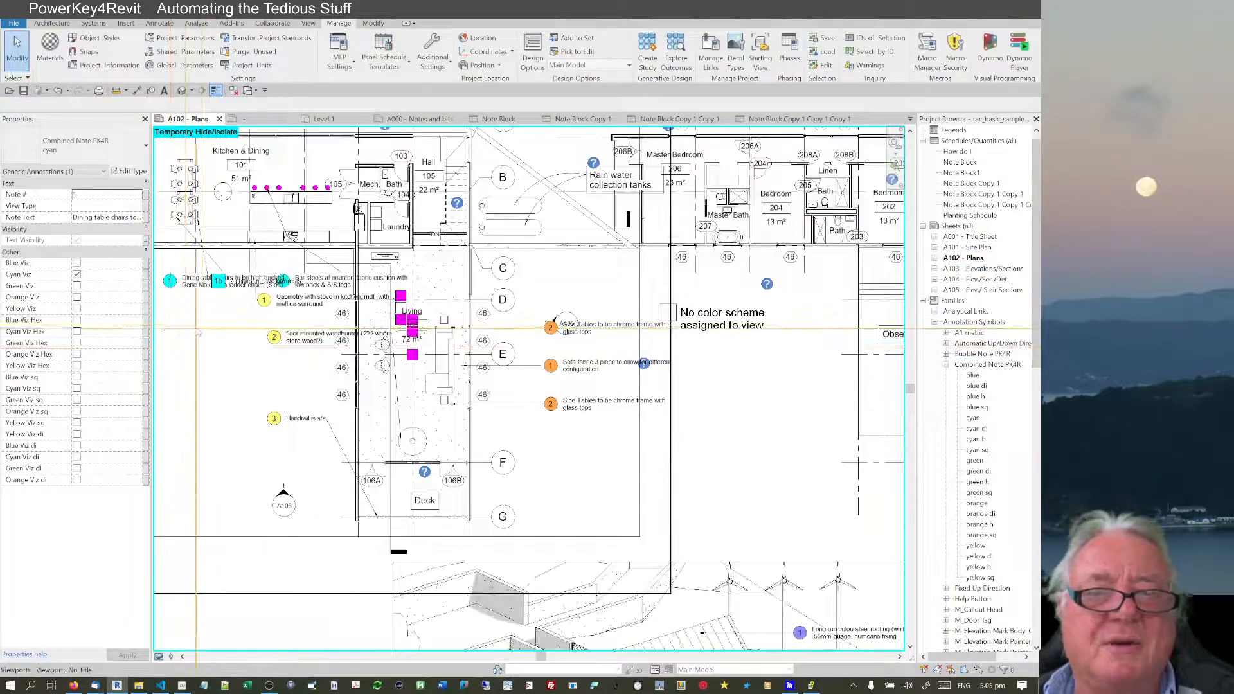
{"action": "key", "text": "Escape"}
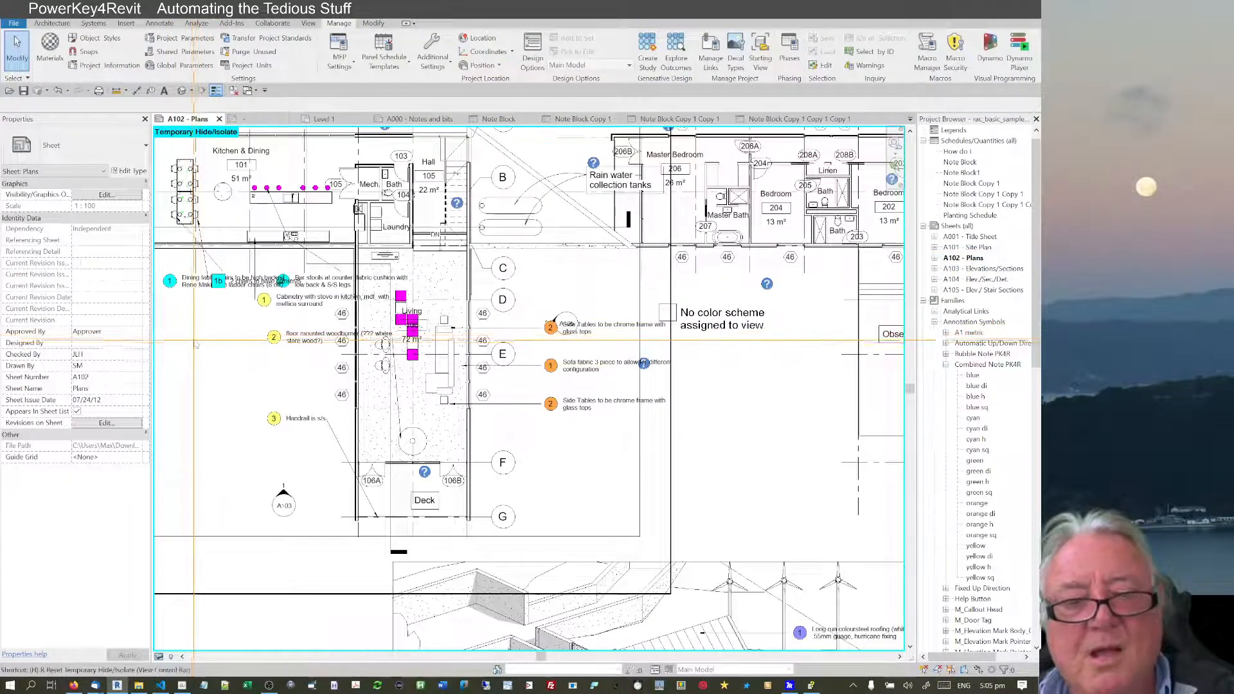
{"action": "key", "text": "h"}
{"action": "key", "text": "r"}
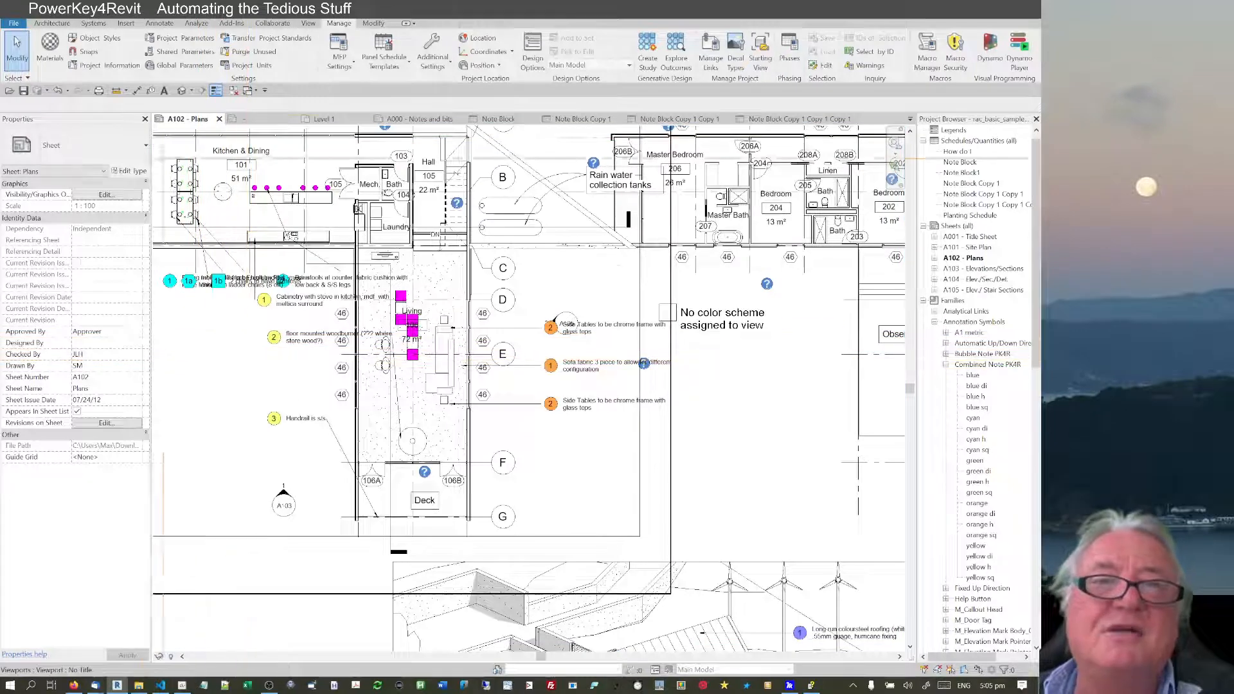
Turn off the noteviz global parameter
{"action": "left_click", "coordinate": [187, 65]}
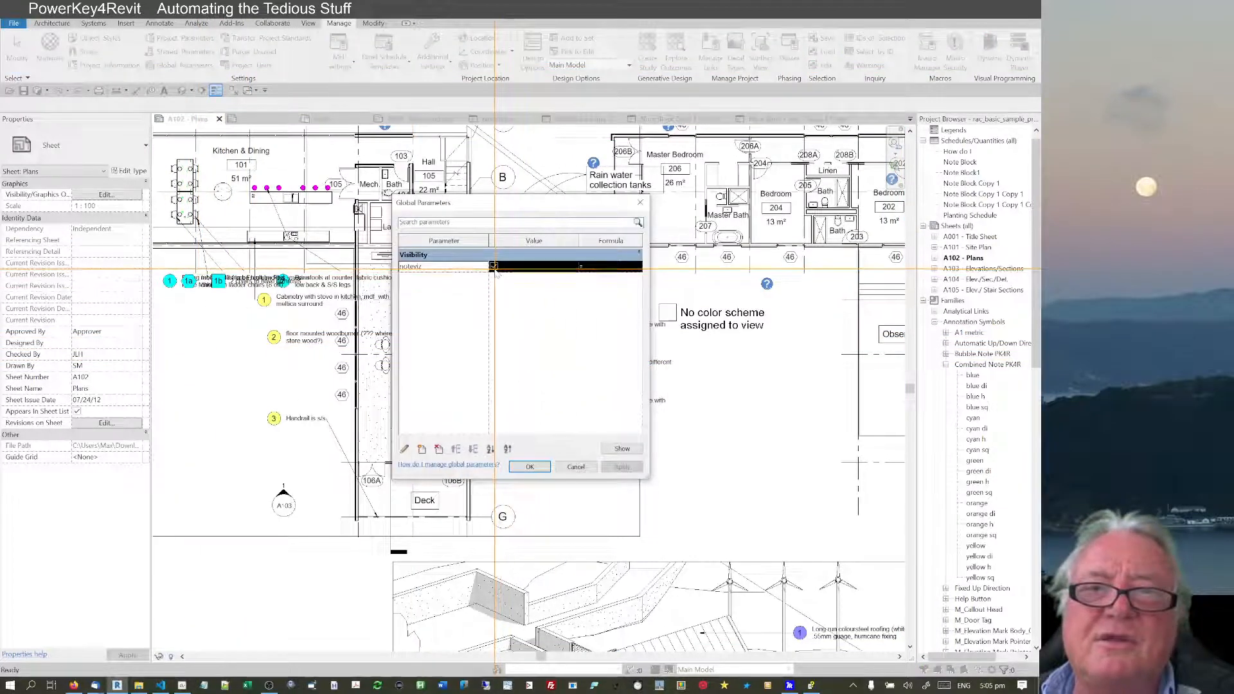
{"action": "left_click", "coordinate": [493, 266]}
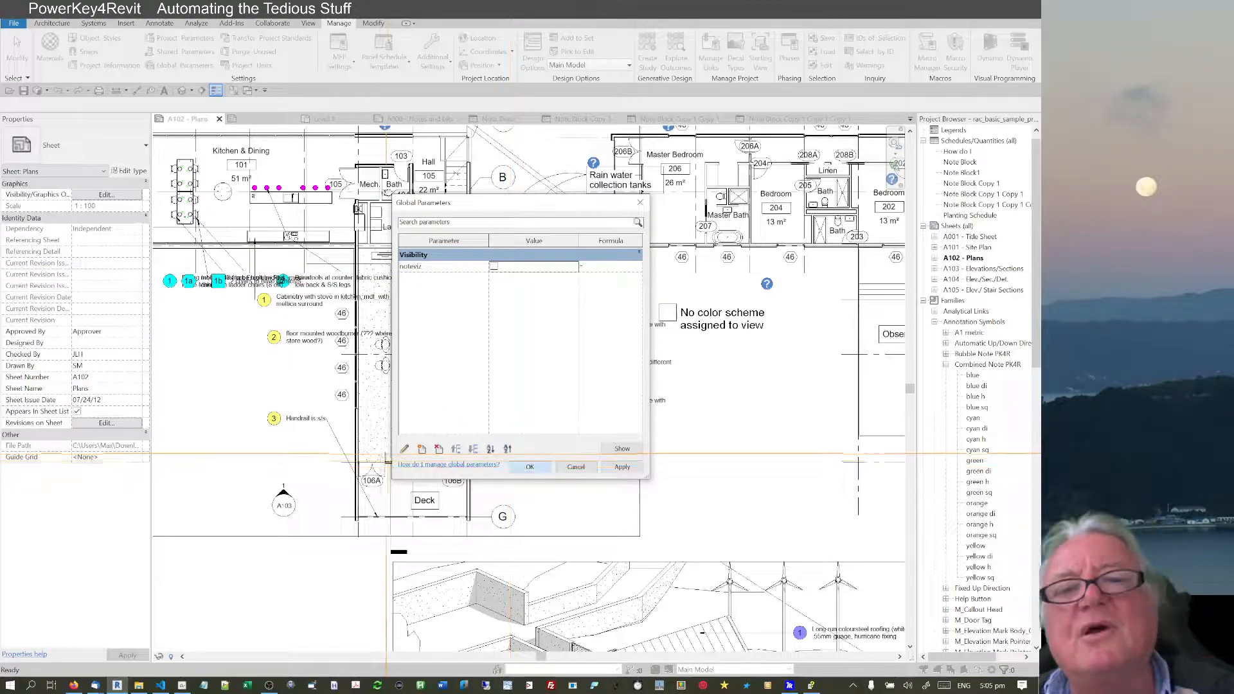
{"action": "left_click", "coordinate": [529, 466]}
Compare the coloured note bubbles on the plan and 3D view with the four note block schedules on the sheet
{"action": "scroll", "coordinate": [264, 466], "scroll_direction": "down", "scroll_amount": 3}
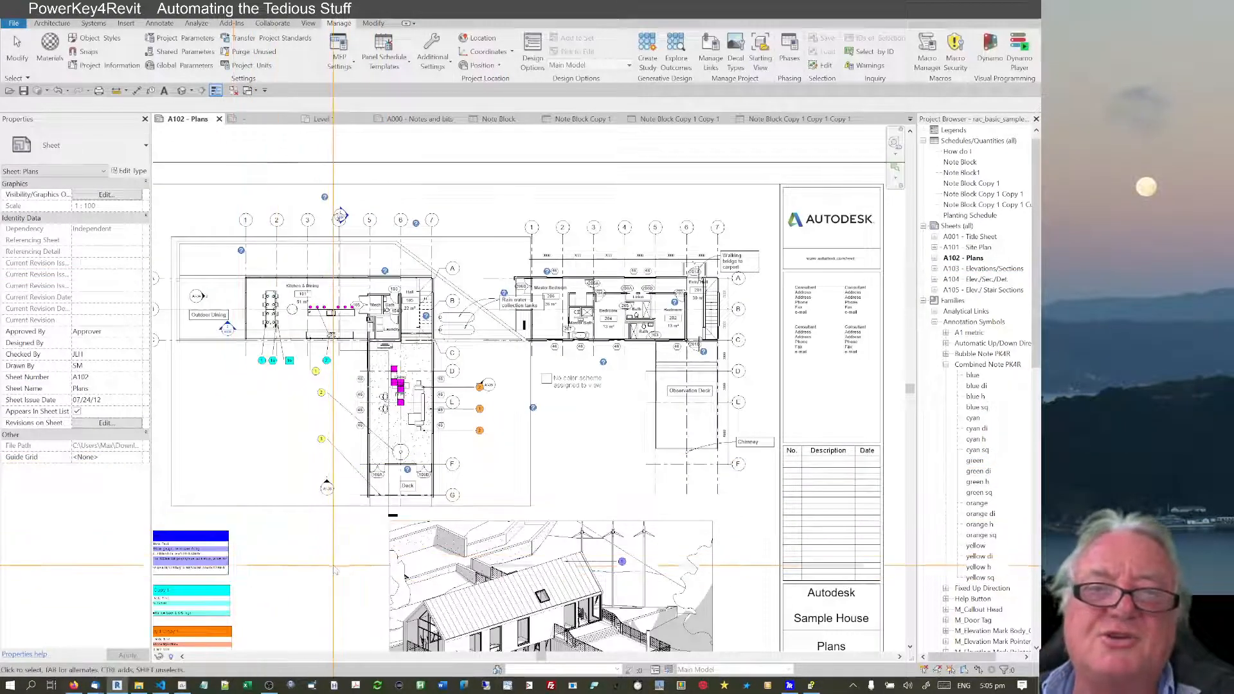
{"action": "middle_click_drag", "start_coordinate": [334, 566], "coordinate": [517, 496]}
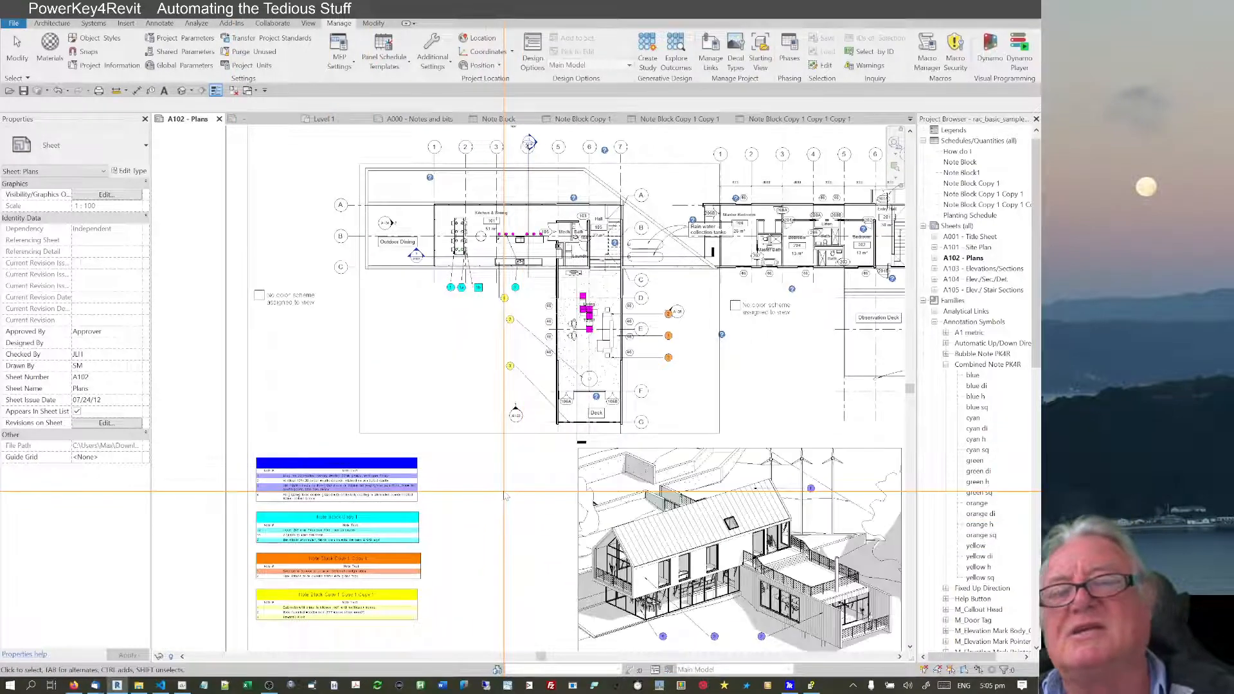
{"action": "scroll", "coordinate": [437, 501], "scroll_direction": "down", "scroll_amount": 1}
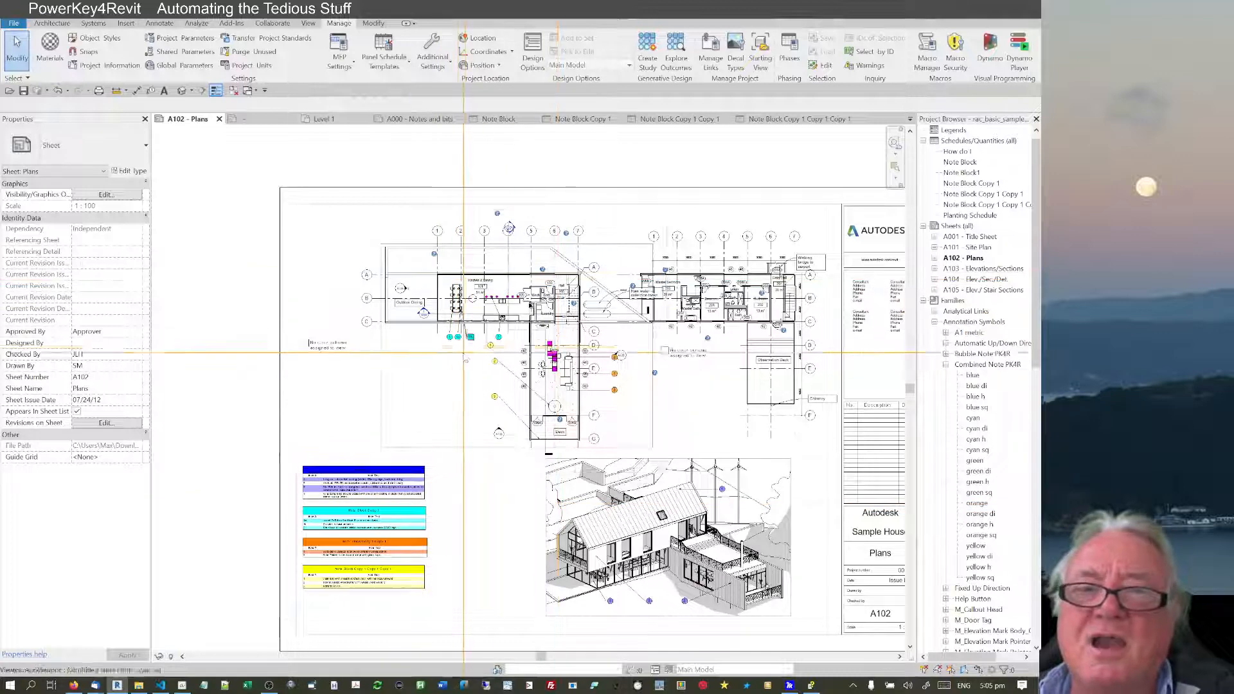
{"action": "scroll", "coordinate": [462, 353], "scroll_direction": "up", "scroll_amount": 3}
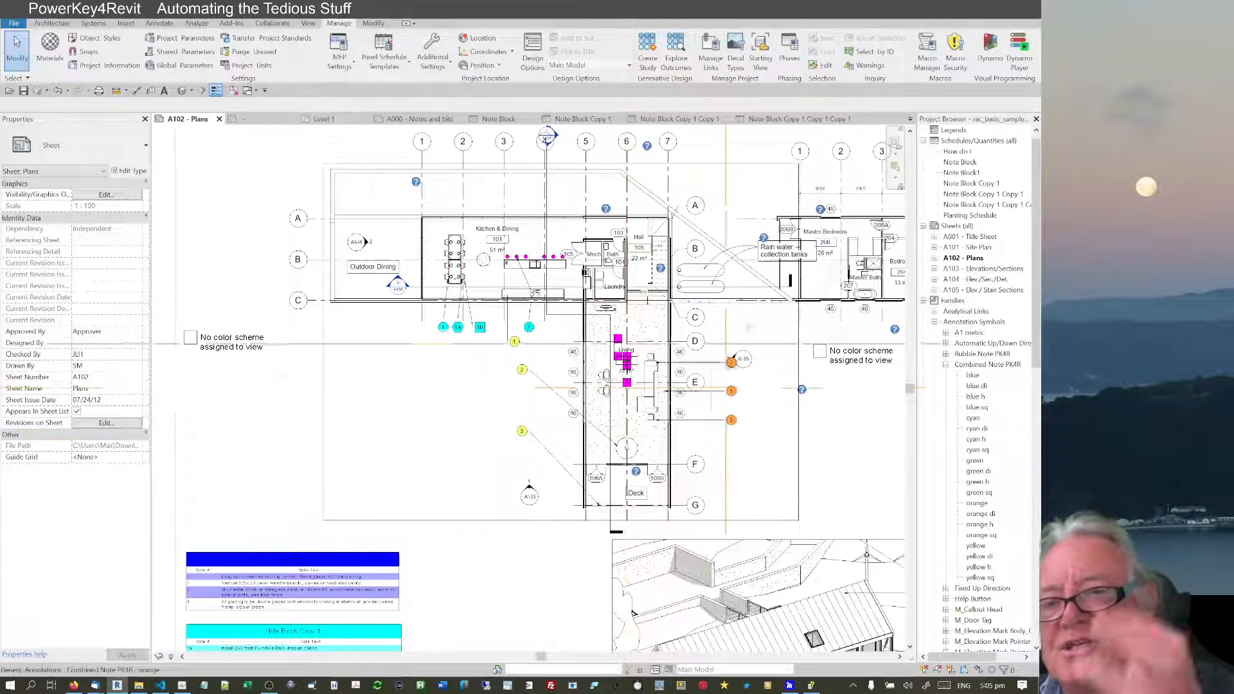
{"action": "scroll", "coordinate": [700, 460], "scroll_direction": "down", "scroll_amount": 2}
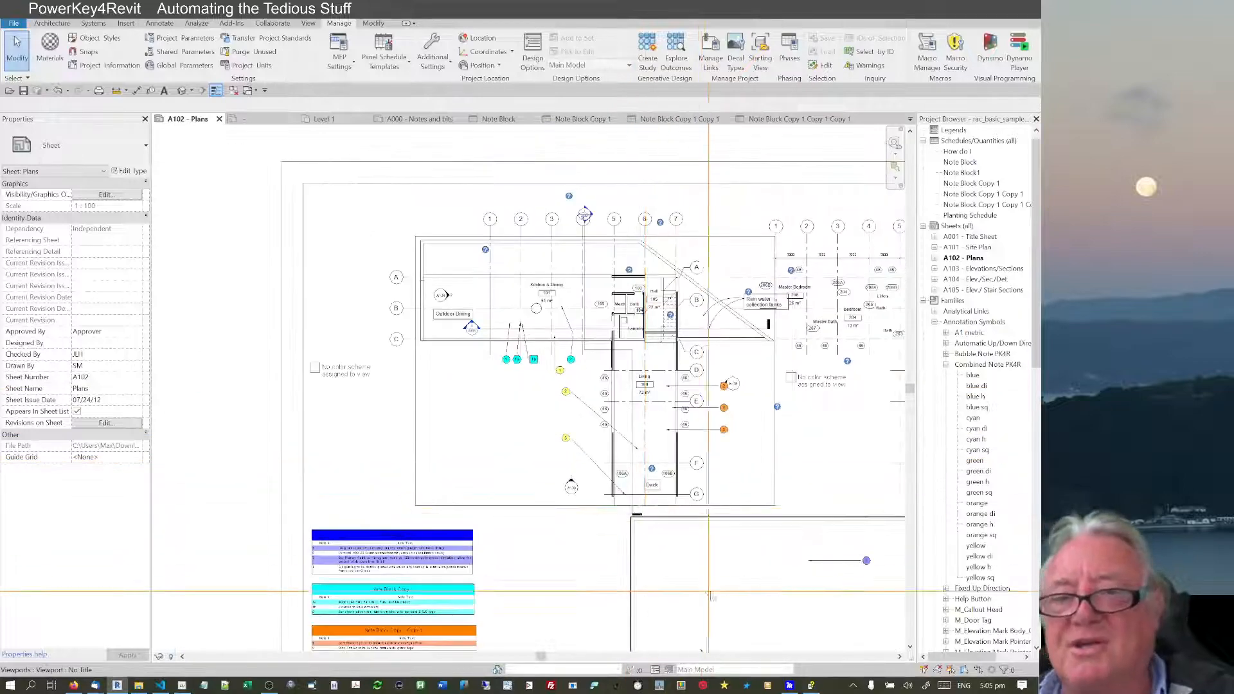
{"action": "middle_click_drag", "start_coordinate": [708, 574], "coordinate": [595, 429]}
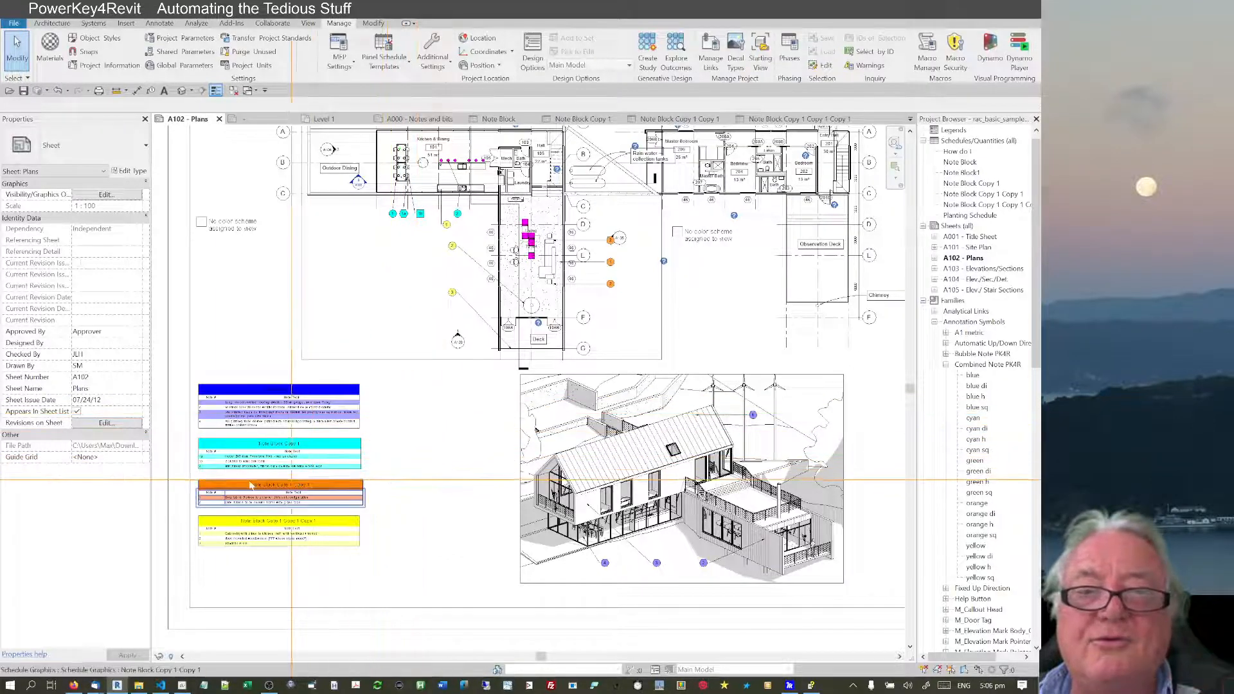
{"action": "scroll", "coordinate": [180, 468], "scroll_direction": "up", "scroll_amount": 3}
{"action": "scroll", "coordinate": [193, 427], "scroll_direction": "down", "scroll_amount": 3}
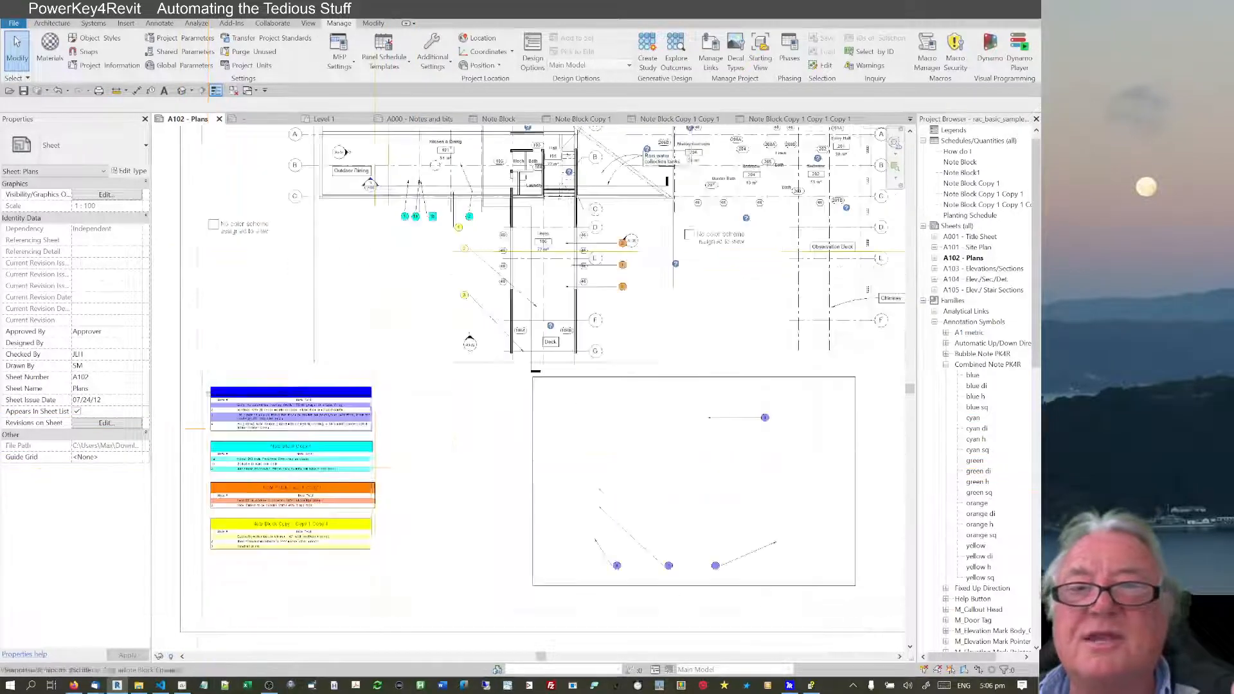
{"action": "scroll", "coordinate": [418, 225], "scroll_direction": "up", "scroll_amount": 3}
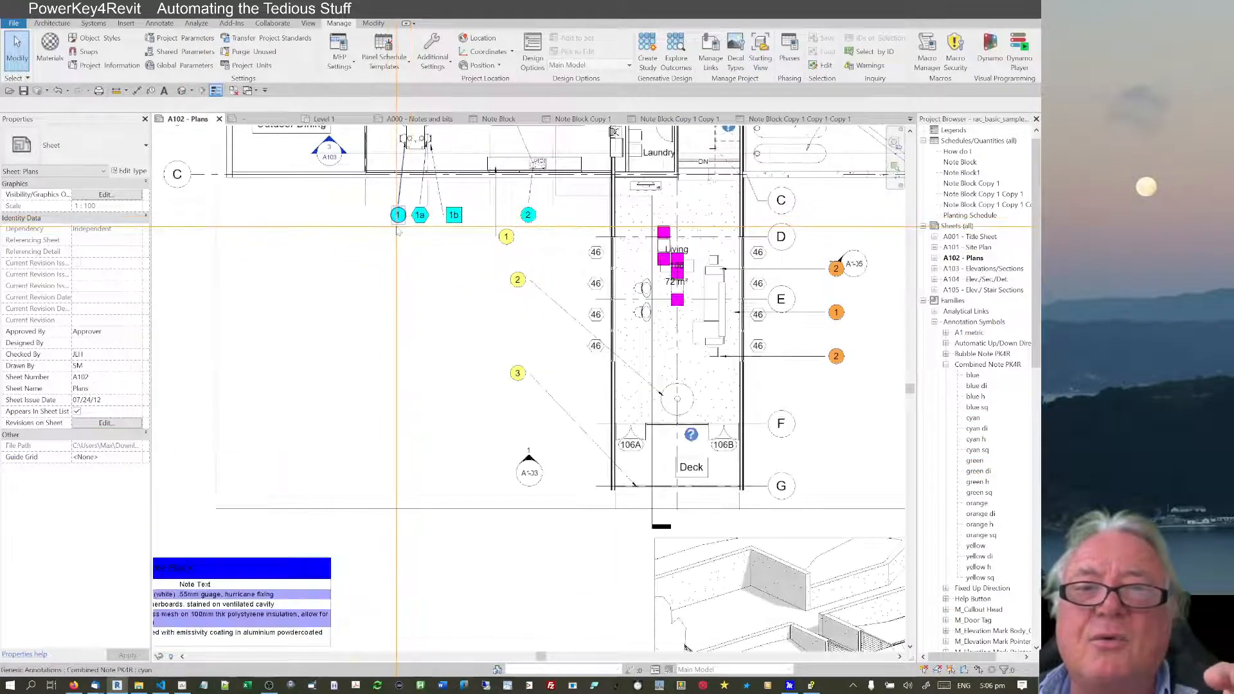
{"action": "middle_click_drag", "start_coordinate": [392, 316], "coordinate": [349, 441]}
{"action": "scroll", "coordinate": [349, 372], "scroll_direction": "up", "scroll_amount": 3}
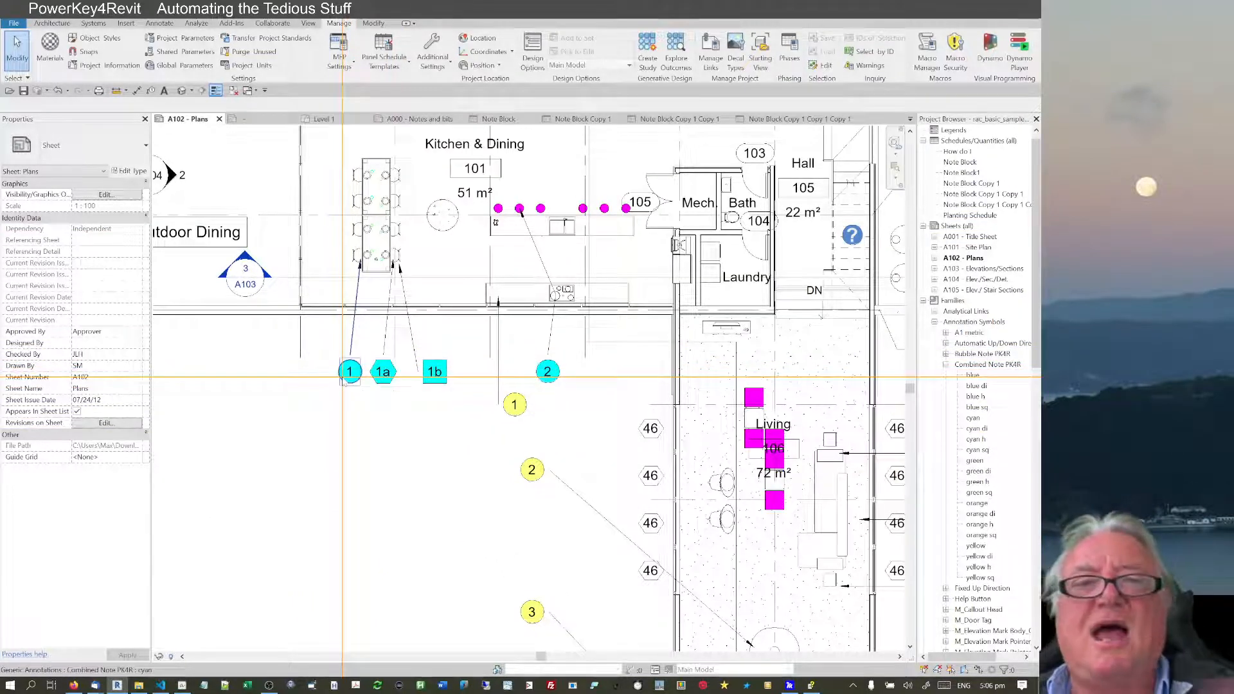
{"action": "left_click", "coordinate": [382, 389]}
{"action": "left_click", "coordinate": [349, 422]}
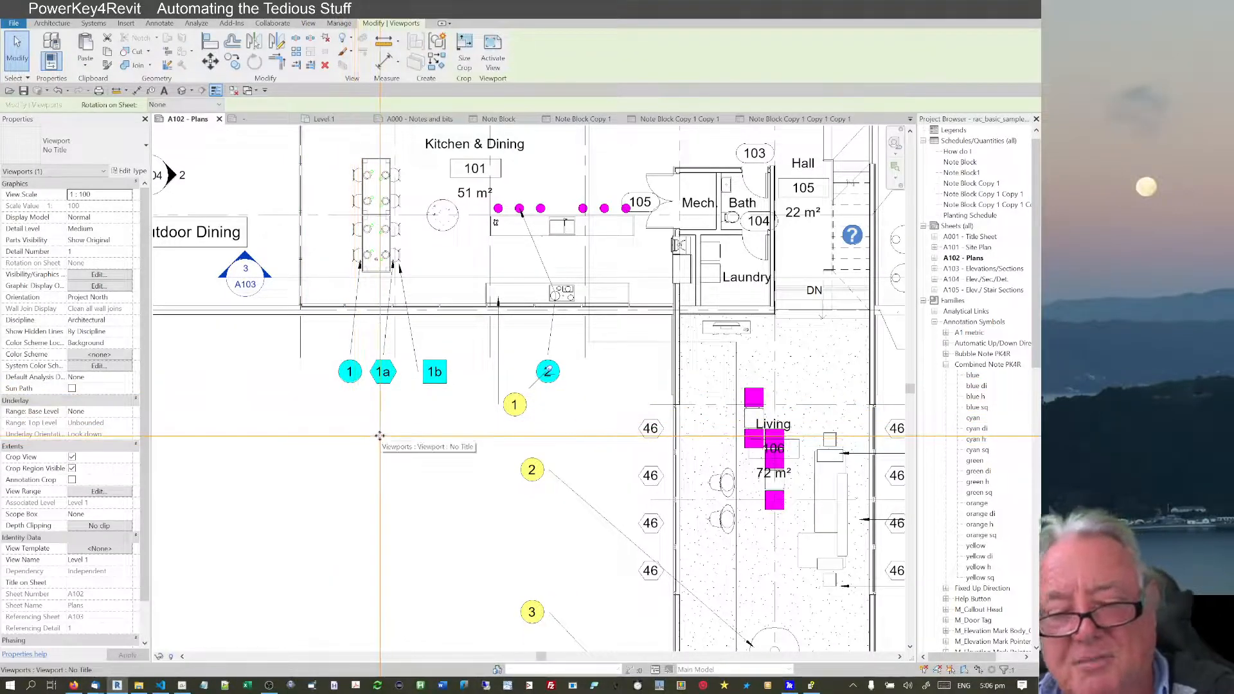
{"action": "key", "text": "F1"}
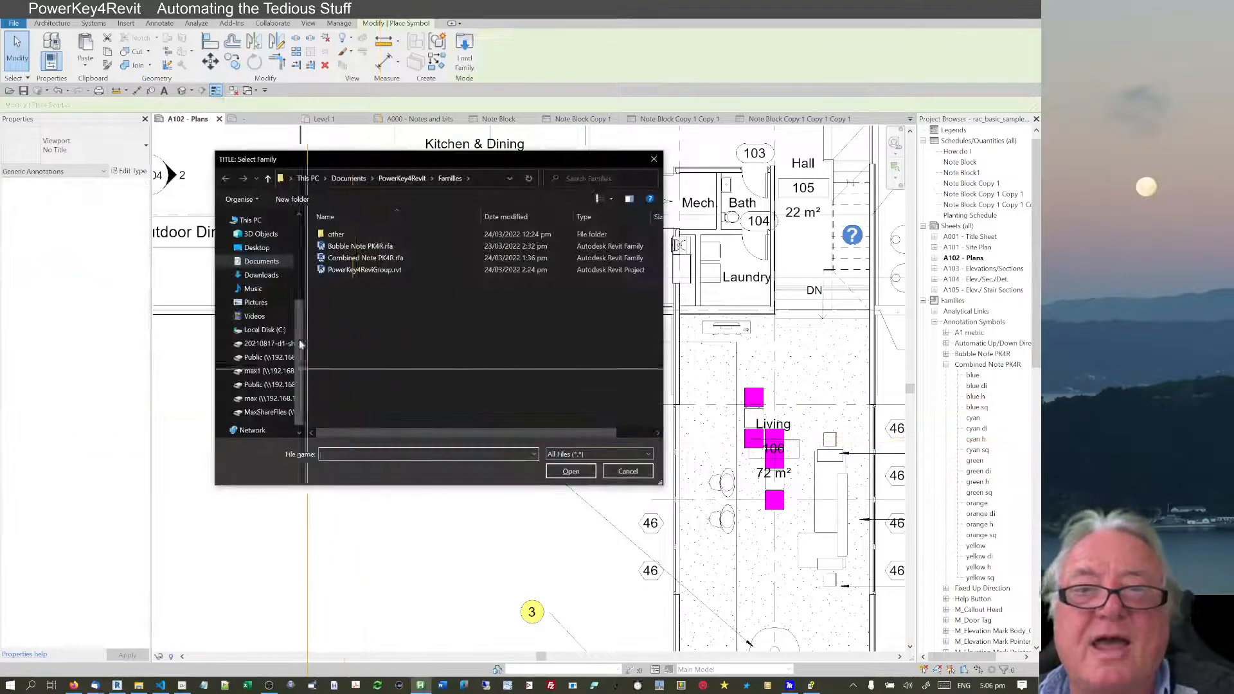
{"action": "double_click", "coordinate": [353, 259]}
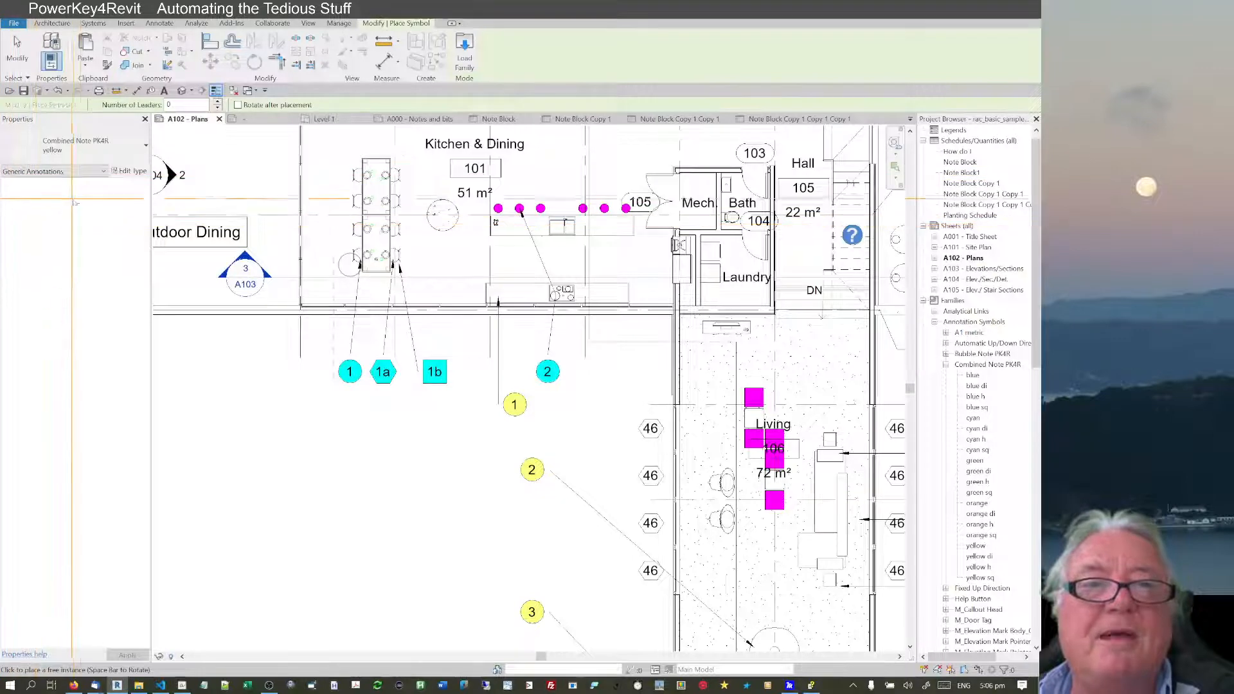
{"action": "left_click", "coordinate": [83, 158]}
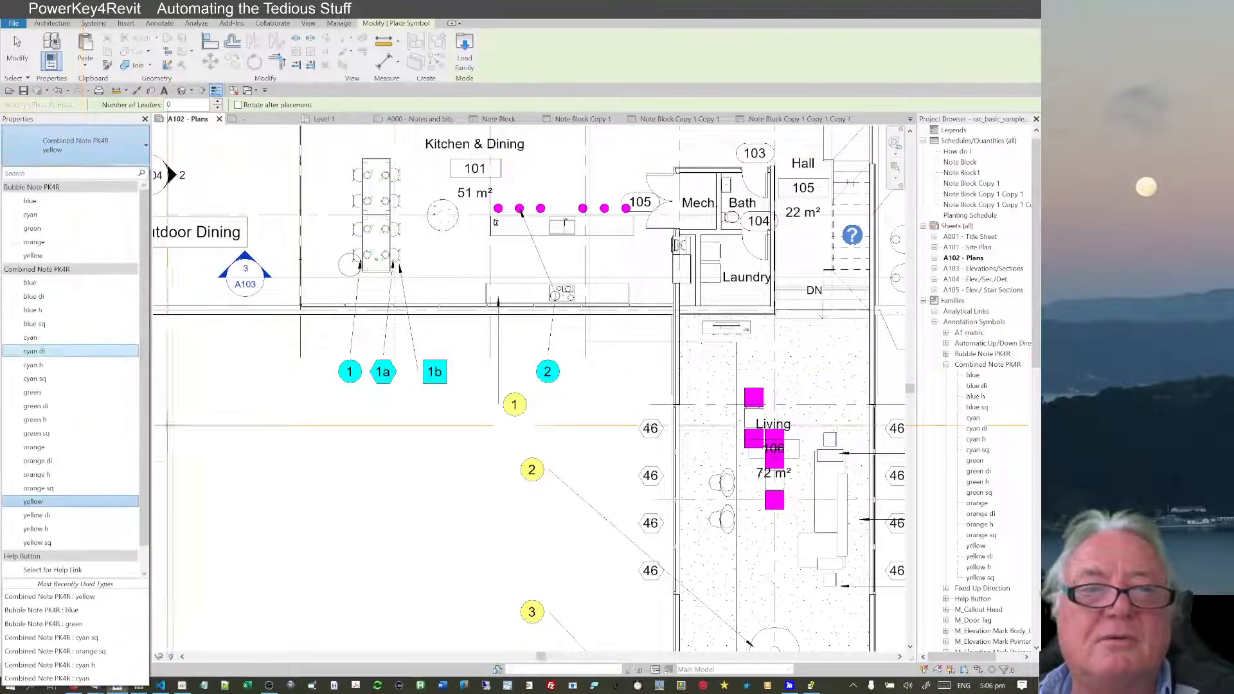
{"action": "left_click", "coordinate": [303, 490]}
{"action": "key", "text": "Escape"}
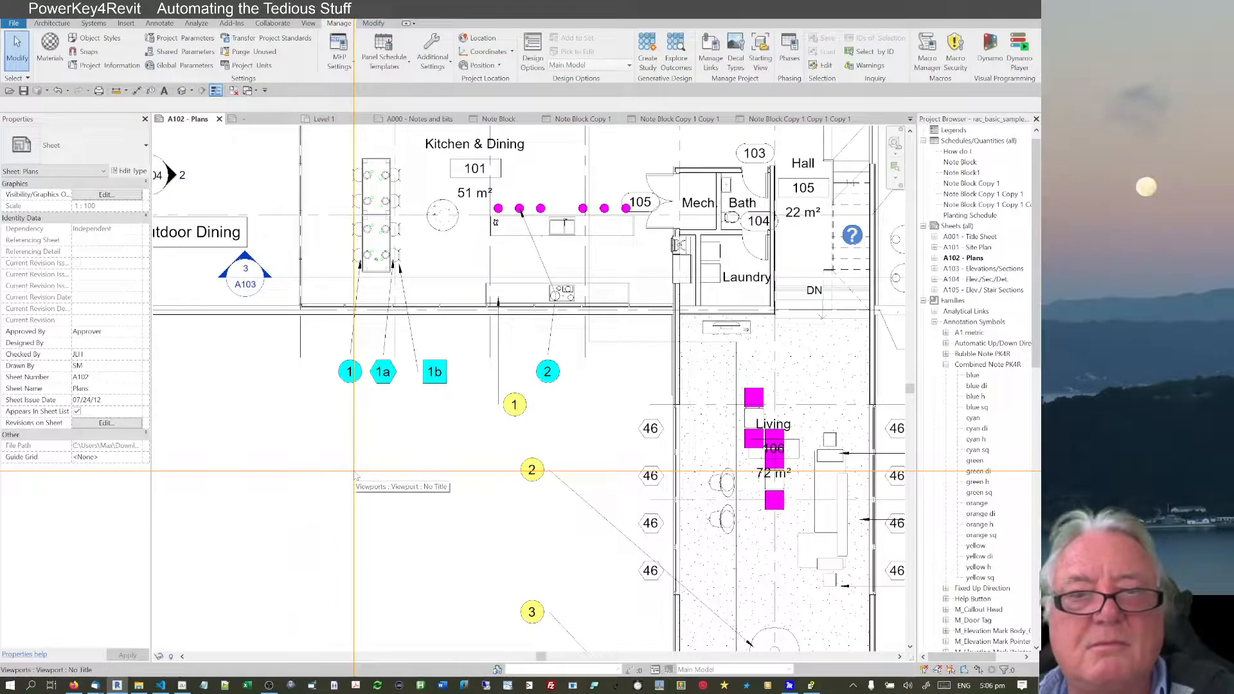
{"action": "right_click", "coordinate": [355, 476]}
{"action": "left_click", "coordinate": [385, 215]}
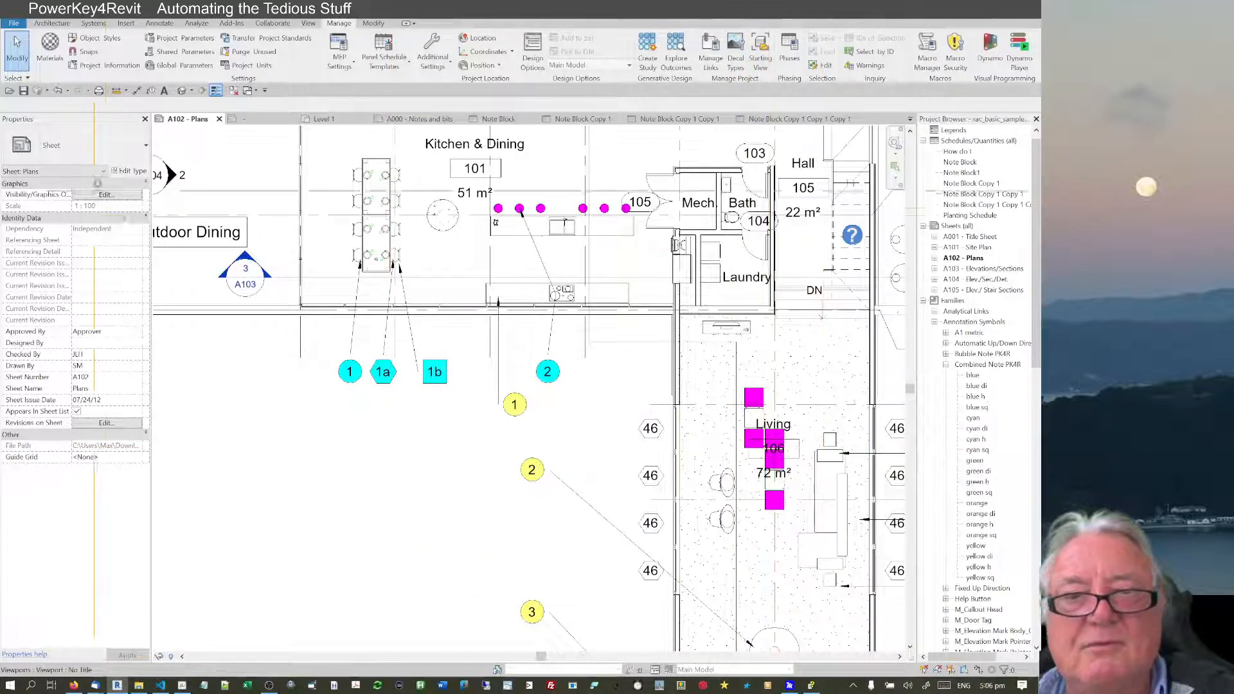
{"action": "left_click", "coordinate": [145, 215]}
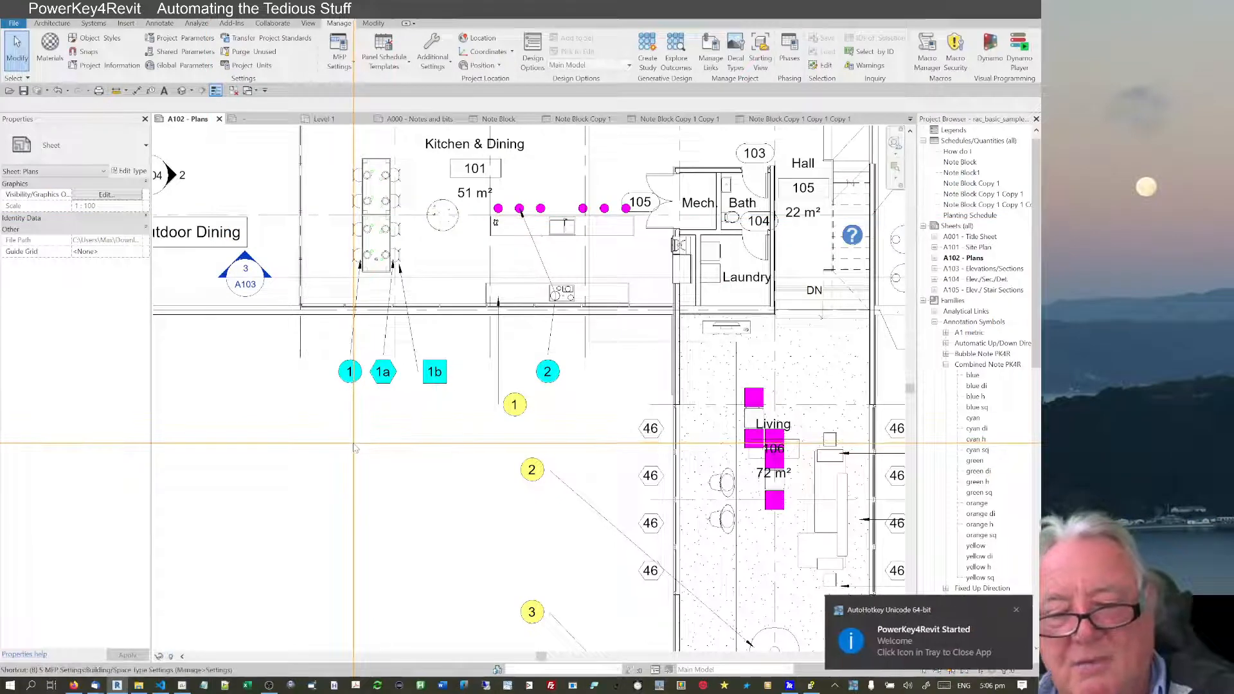
Place a blue di symbol from the Combined Note PK4R.rfa family on the sheet just below cyan note 1b
{"action": "key", "text": "s"}
{"action": "key", "text": "y"}
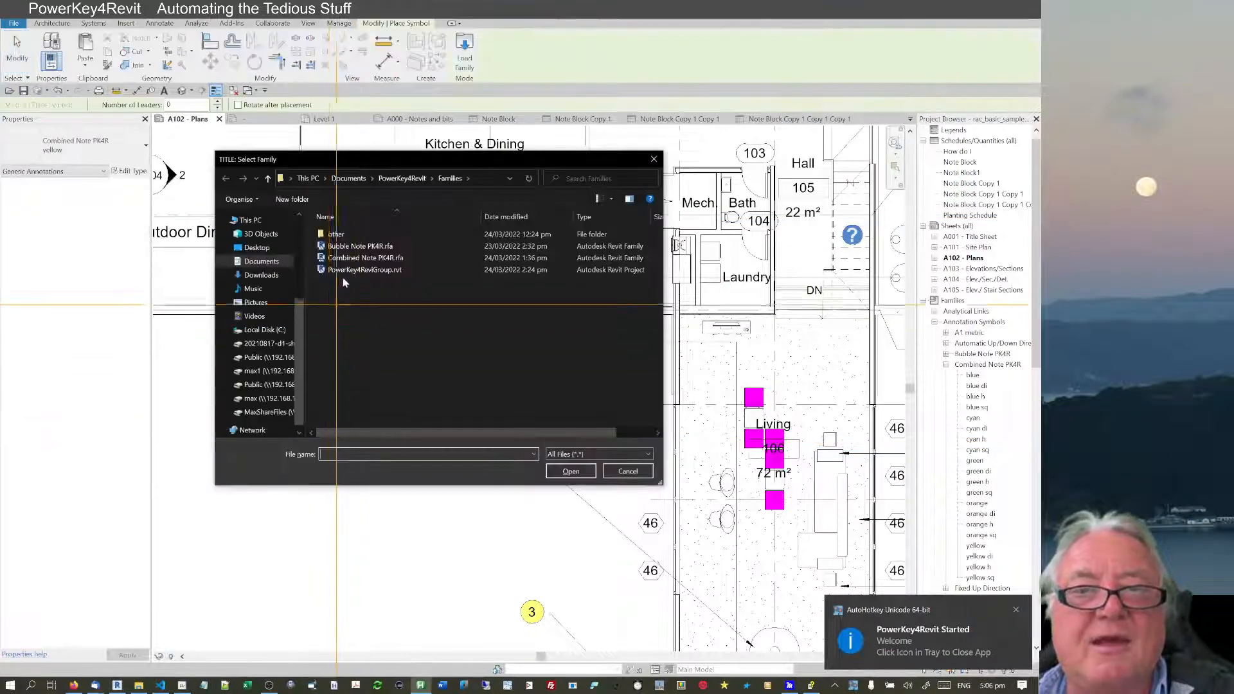
{"action": "double_click", "coordinate": [344, 259]}
{"action": "left_click", "coordinate": [75, 145]}
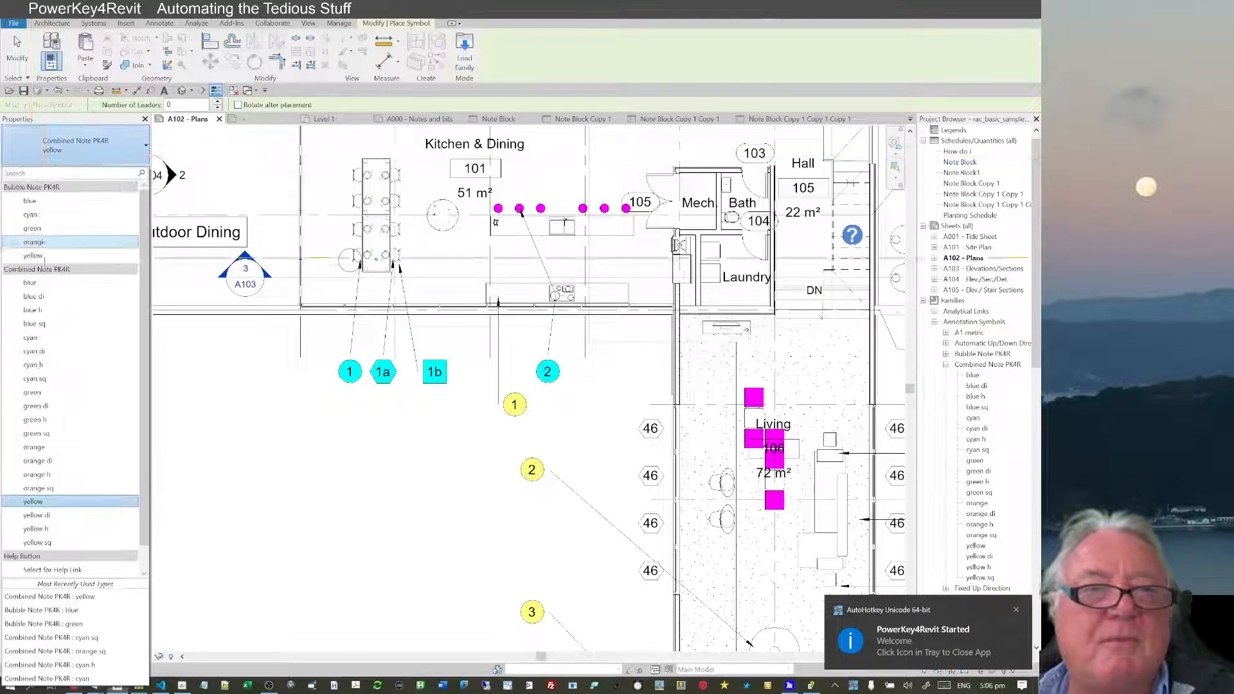
{"action": "left_click", "coordinate": [40, 300]}
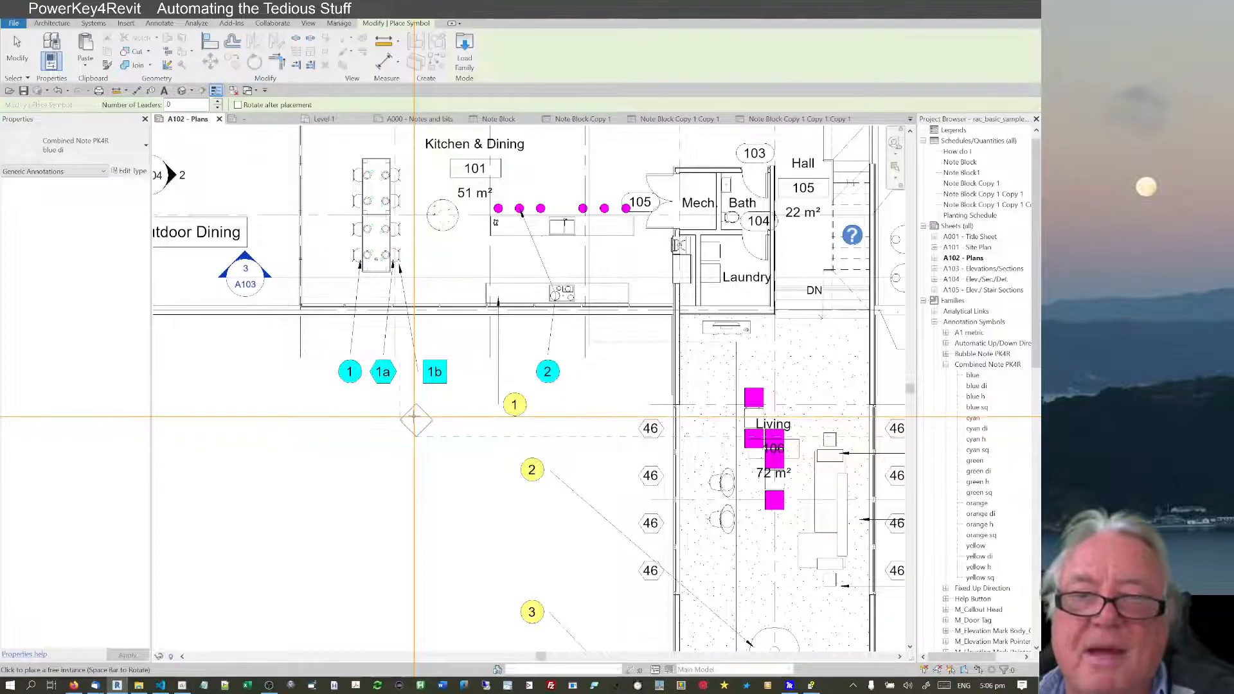
{"action": "left_click", "coordinate": [414, 418]}
{"action": "key", "text": "Escape"}
{"action": "key", "text": "Escape"}
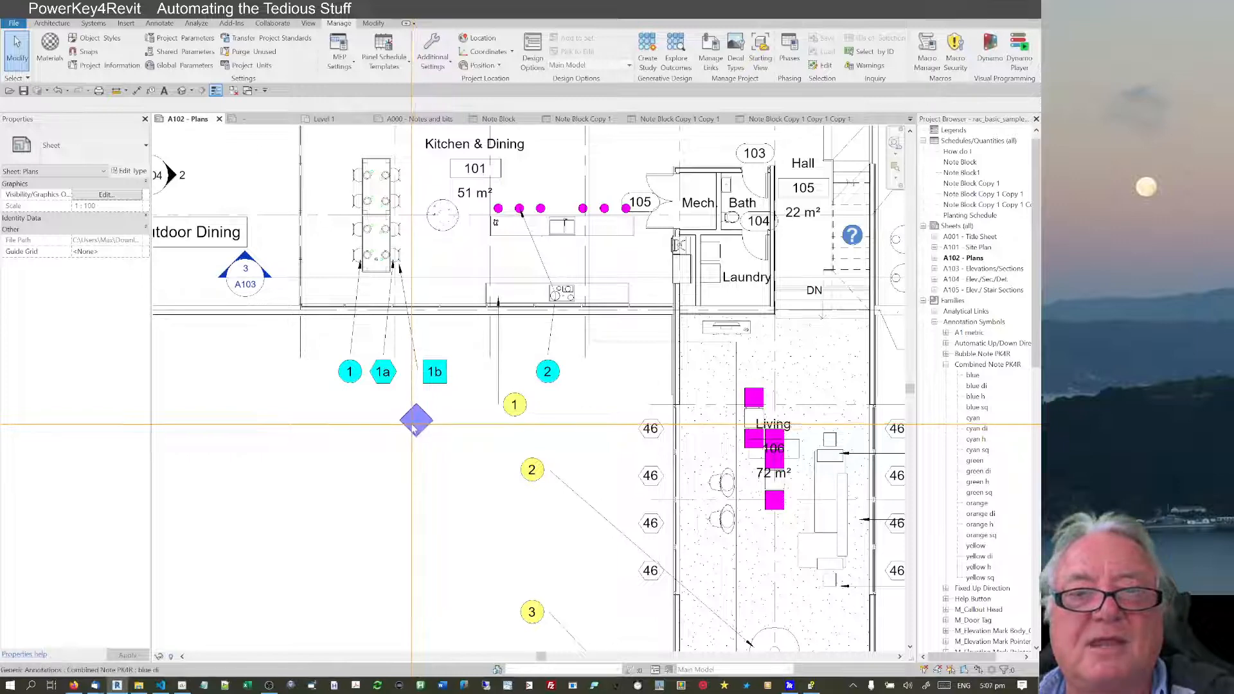
Point the leader of the blue diamond note at the dining chair marked by cyan note 1b
{"action": "left_click", "coordinate": [416, 424]}
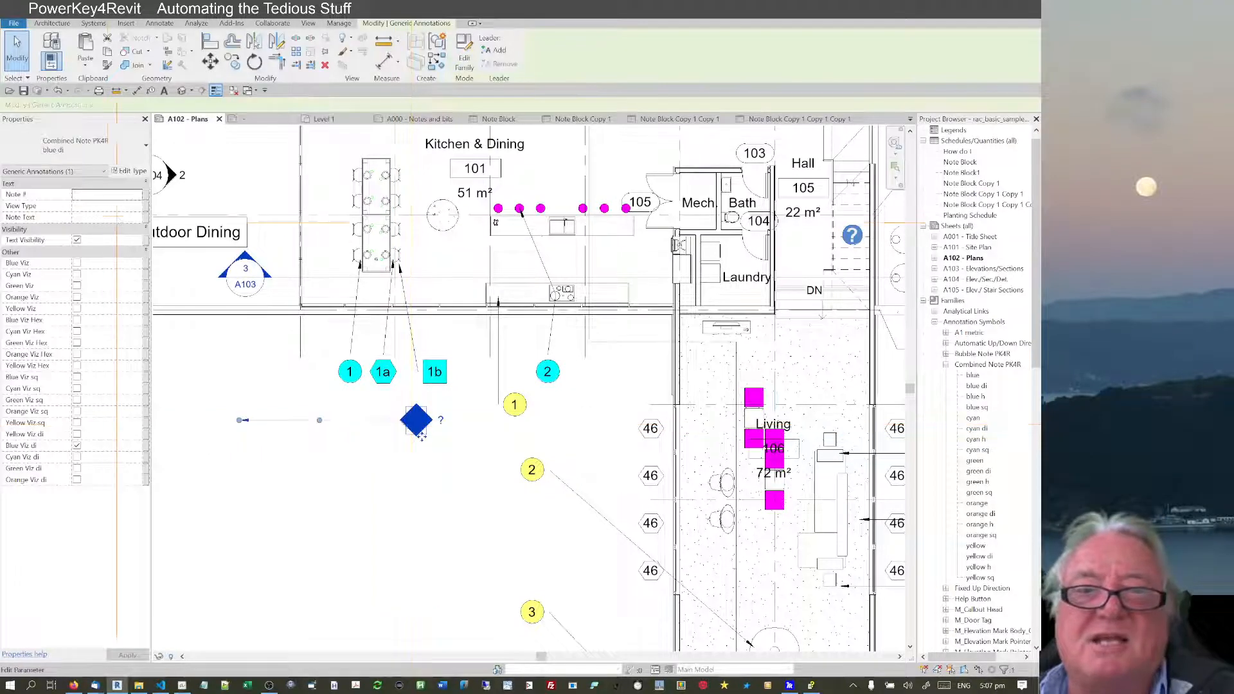
{"action": "left_click", "coordinate": [143, 217]}
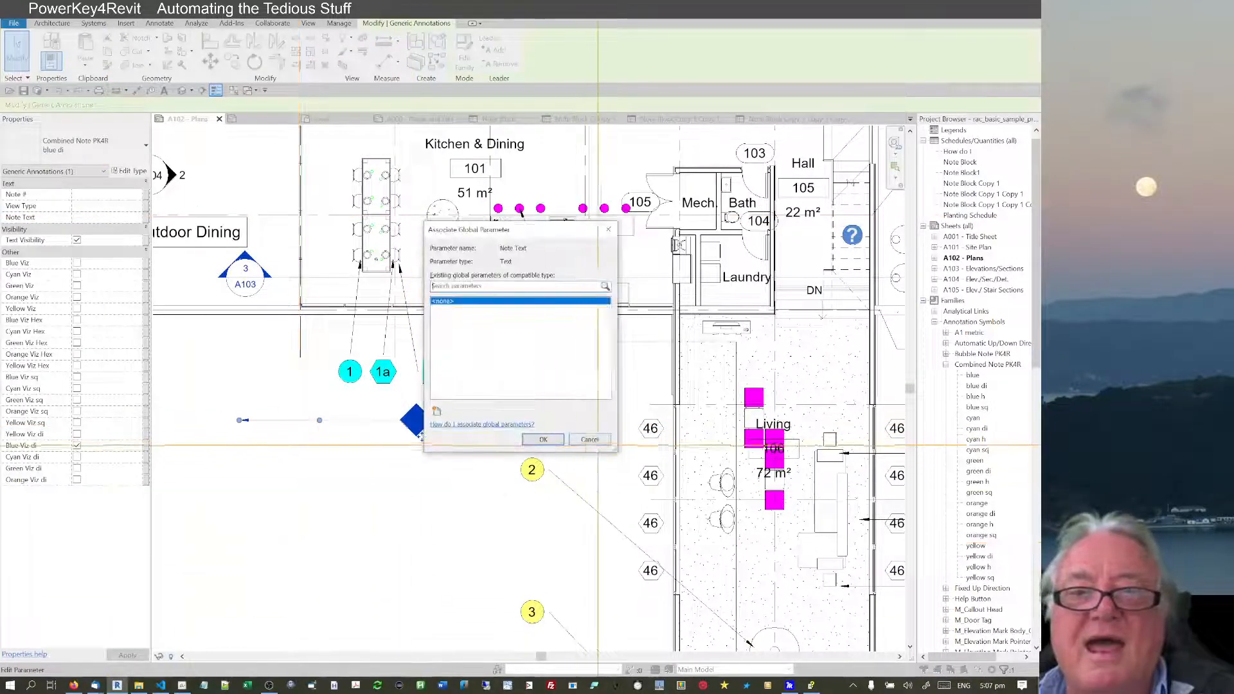
{"action": "left_click", "coordinate": [589, 440]}
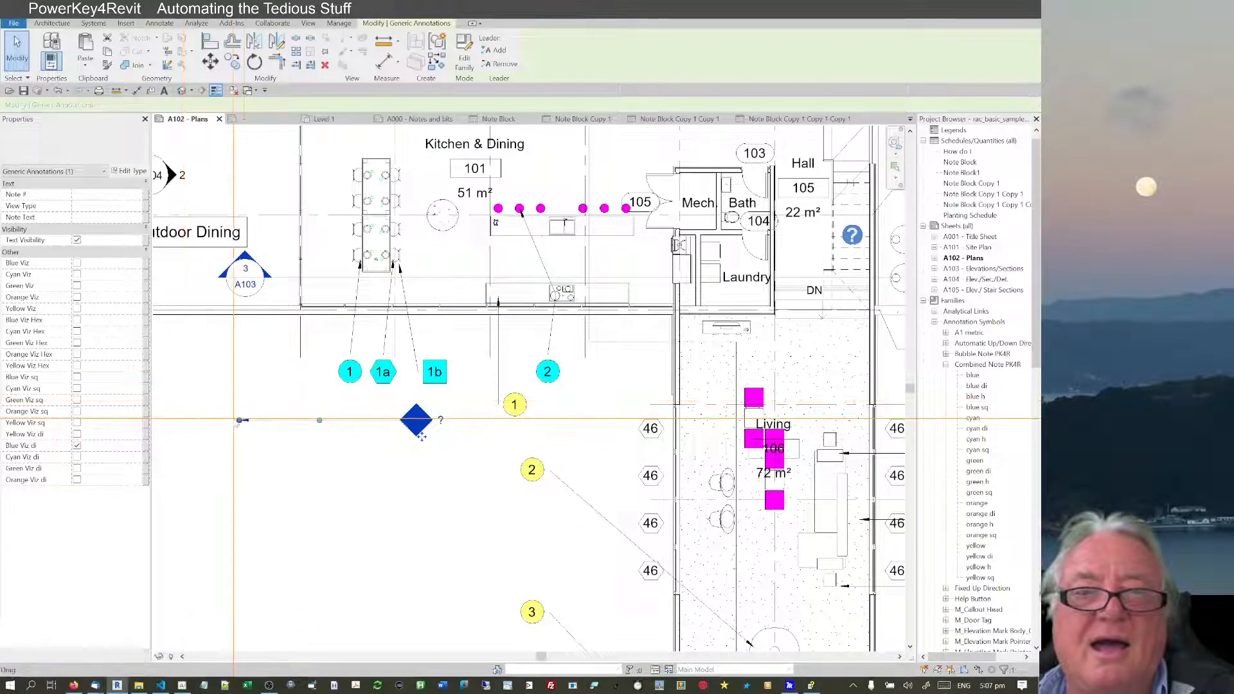
{"action": "left_click_drag", "start_coordinate": [354, 251], "coordinate": [399, 261]}
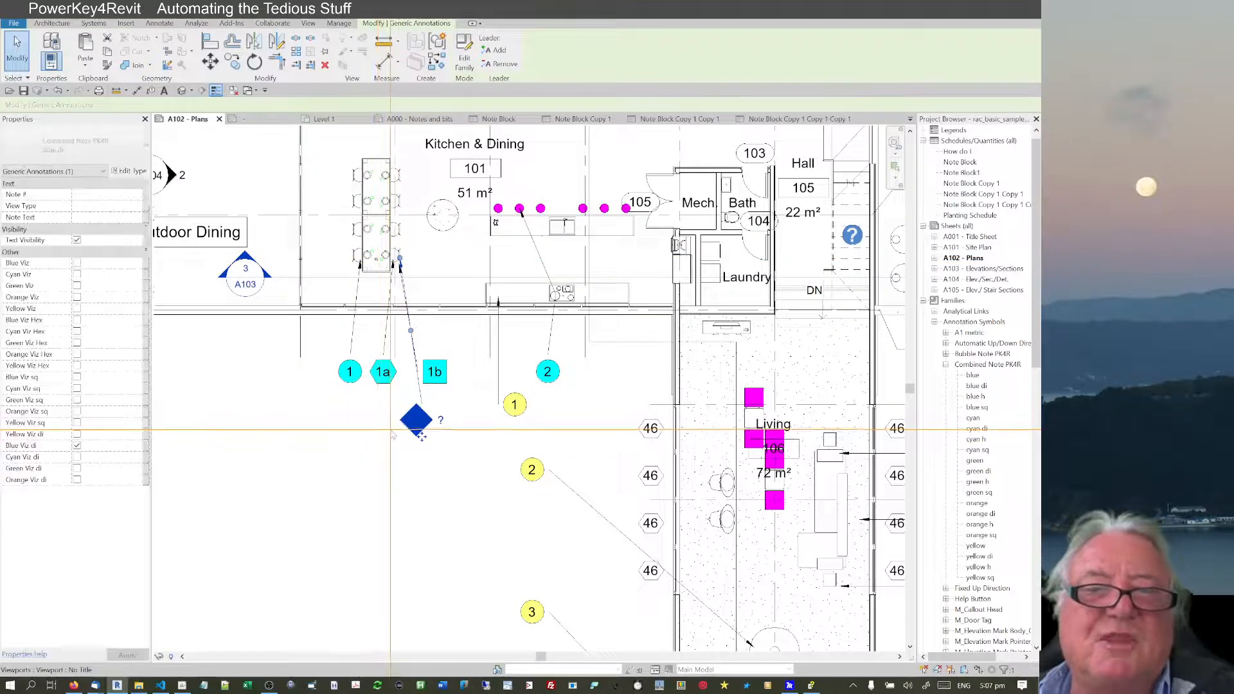
Set the blue diamond symbol's Note # to 1c and its View Type to c
{"action": "scroll", "coordinate": [420, 436], "scroll_direction": "up", "scroll_amount": 2}
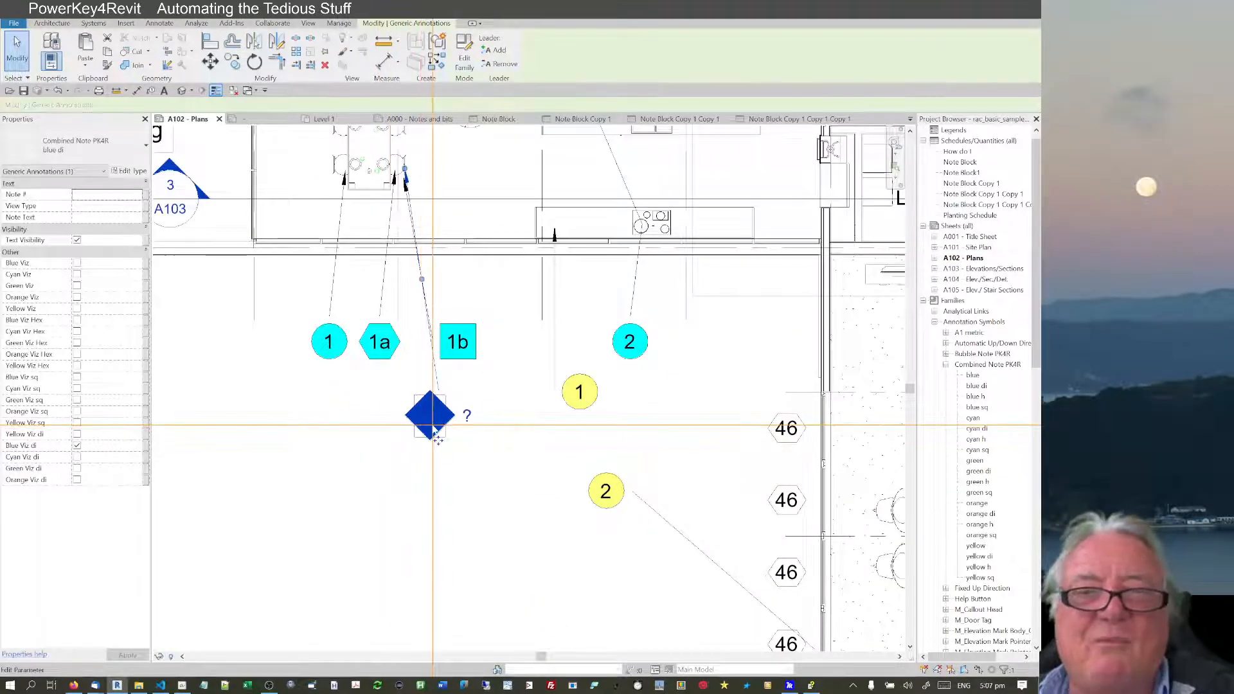
{"action": "scroll", "coordinate": [434, 427], "scroll_direction": "down", "scroll_amount": 3}
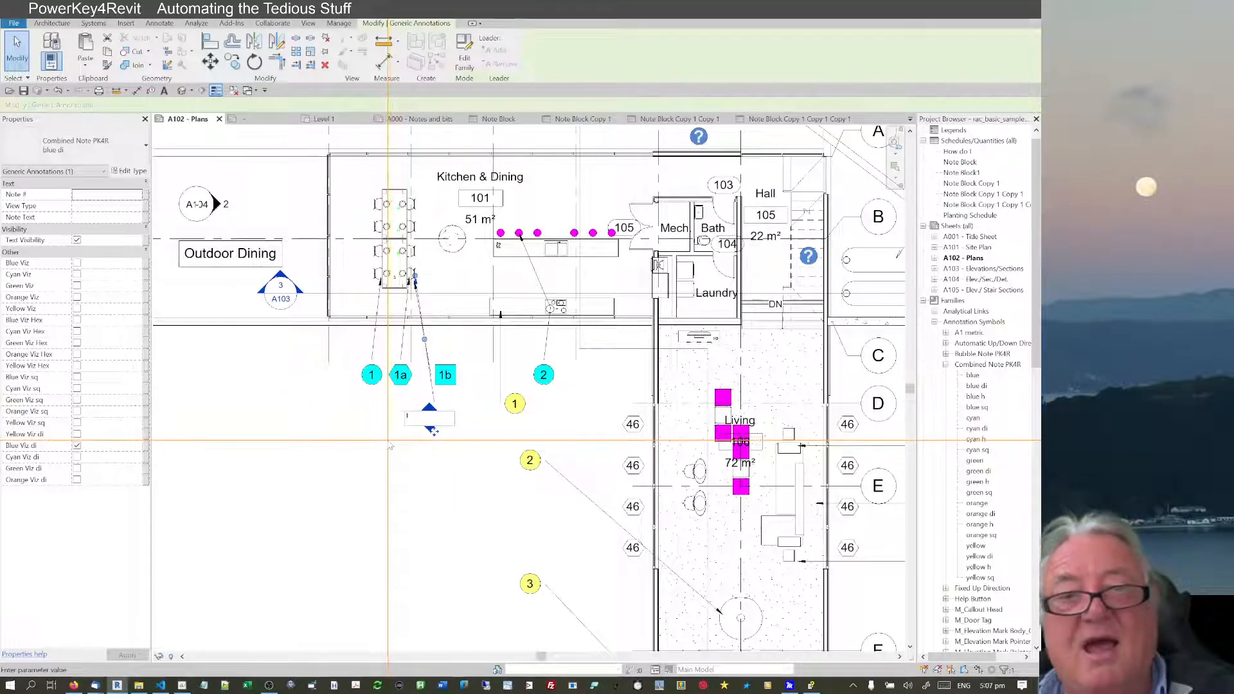
{"action": "left_click", "coordinate": [364, 441]}
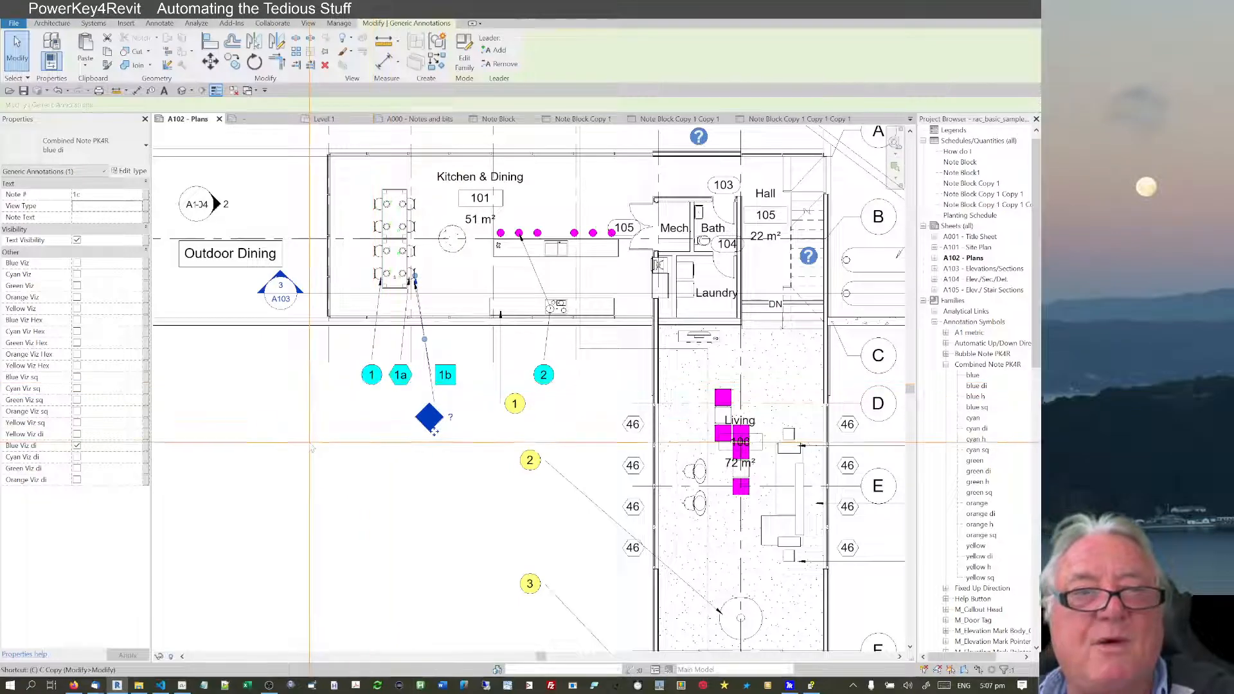
{"action": "type", "text": "c"}
{"action": "key", "text": "Tab"}
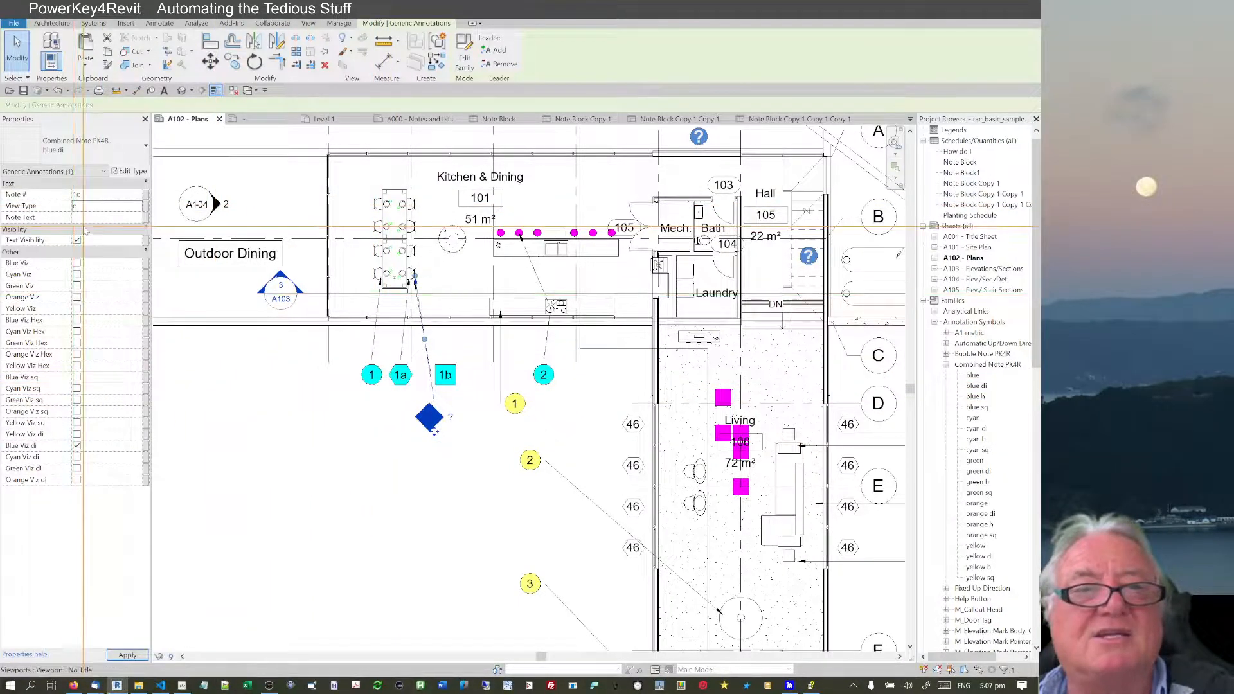
Enter "pink upholstery" as the blue diamond's note text and turn off its Text Visibility
{"action": "type", "text": "pi"}
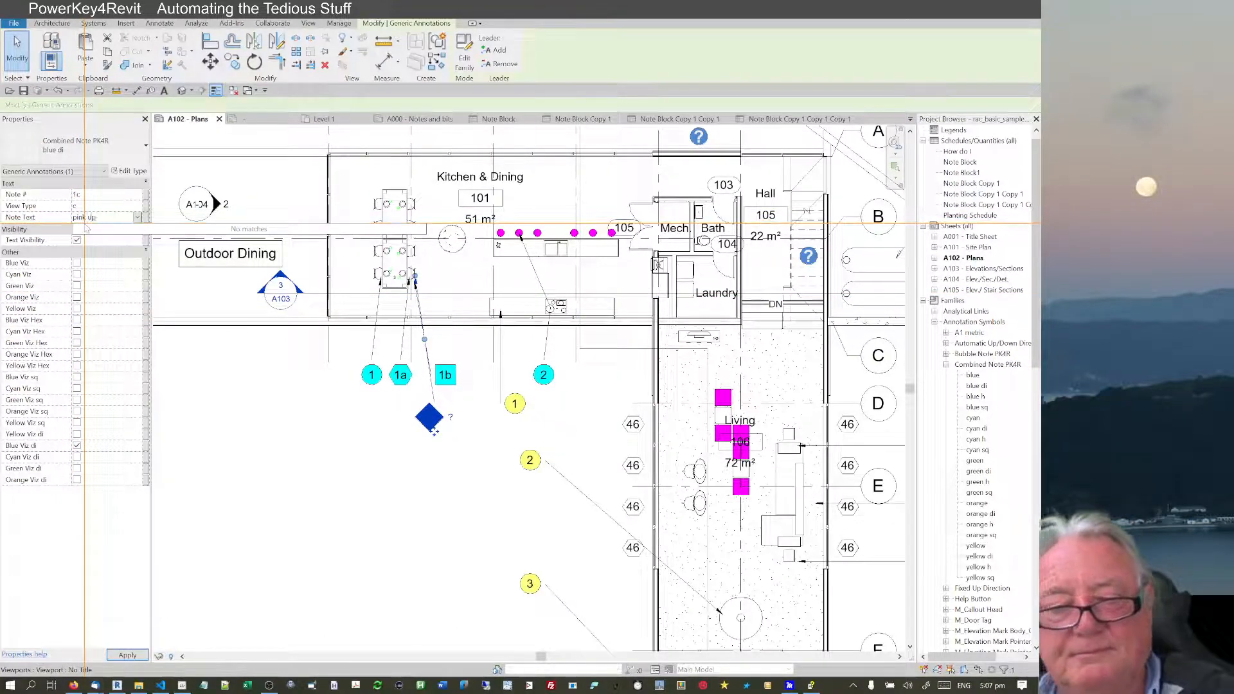
{"action": "type", "text": "nk upholst"}
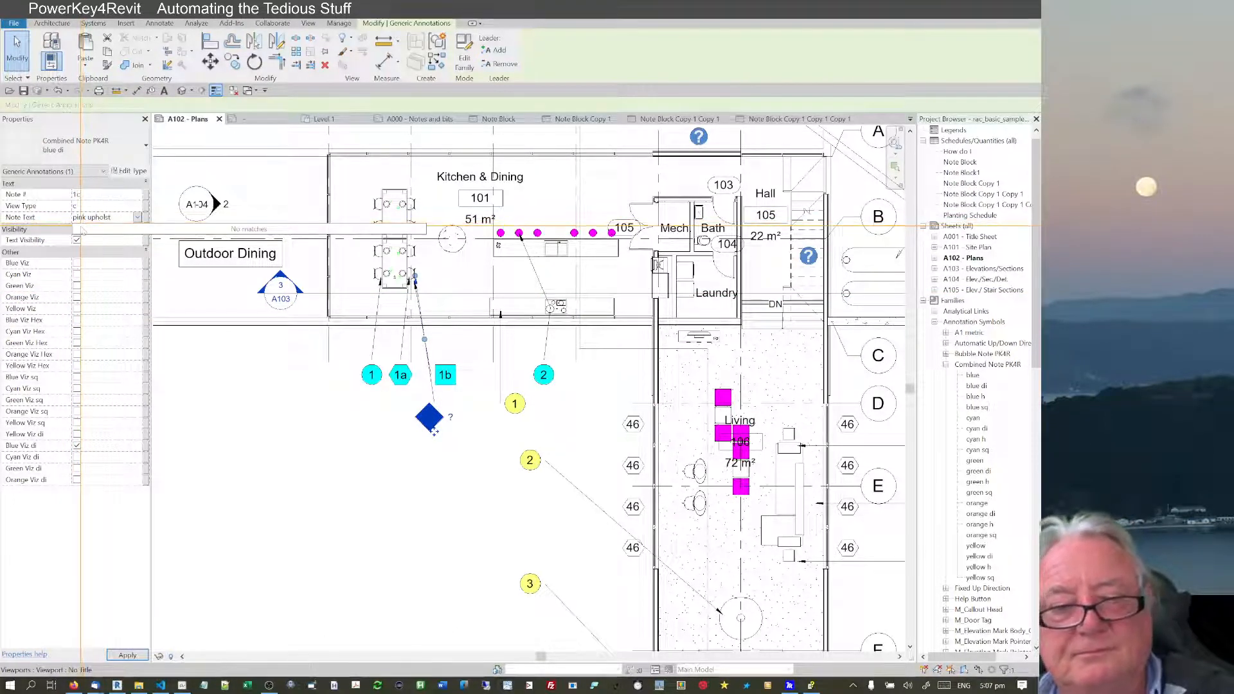
{"action": "type", "text": "ery"}
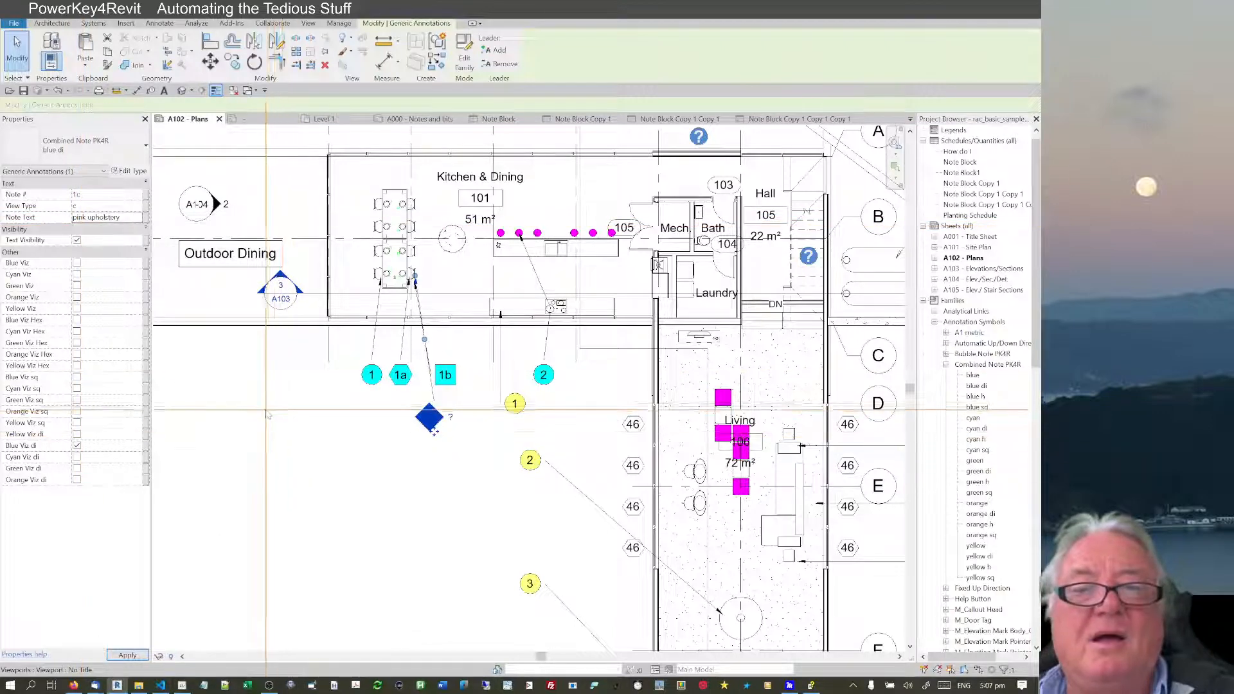
{"action": "left_click", "coordinate": [366, 460]}
{"action": "scroll", "coordinate": [374, 463], "scroll_direction": "down", "scroll_amount": 1}
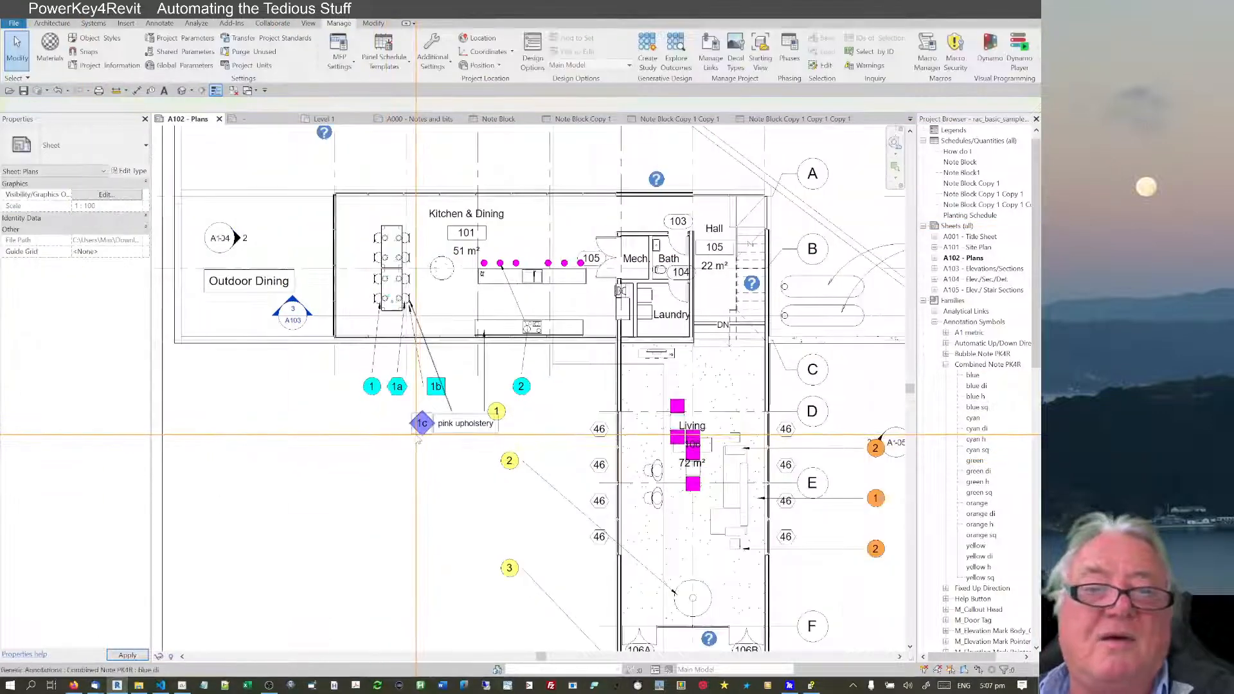
{"action": "left_click", "coordinate": [415, 430]}
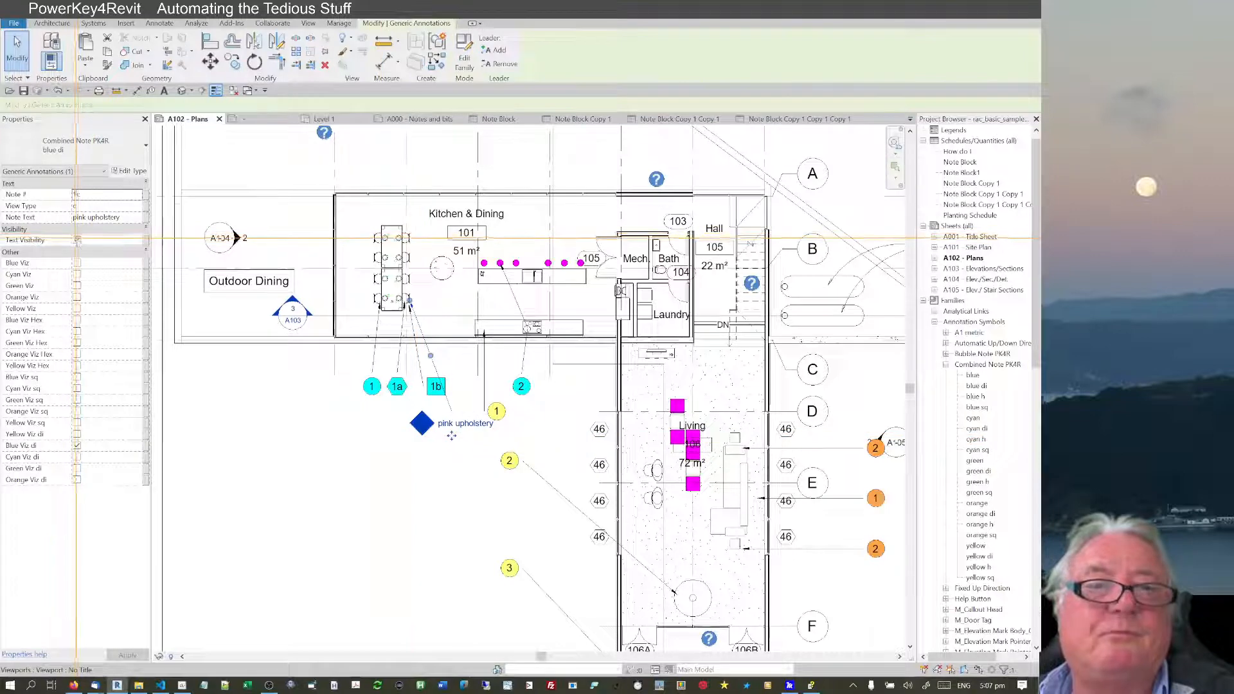
{"action": "left_click", "coordinate": [338, 452]}
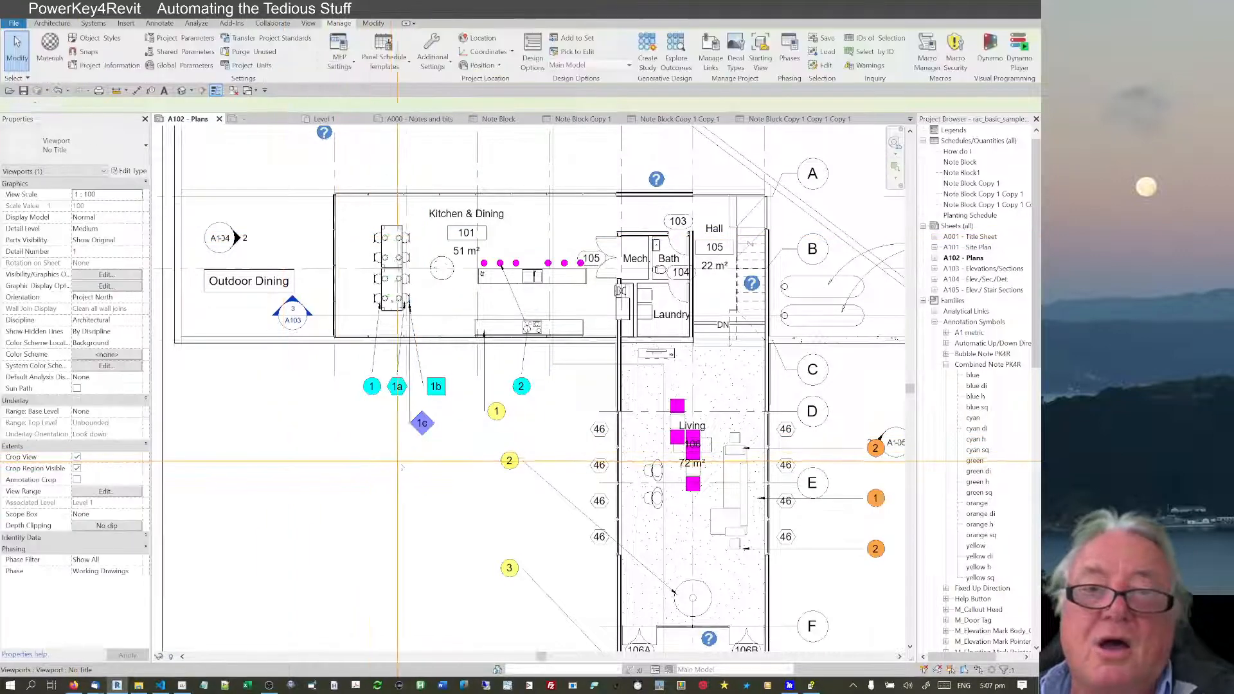
Check the diamond note's entry in the cyan note block schedule and compare the schedules with the notes on the plan
{"action": "scroll", "coordinate": [398, 460], "scroll_direction": "down", "scroll_amount": 2}
{"action": "middle_click_drag", "start_coordinate": [322, 564], "coordinate": [448, 262]}
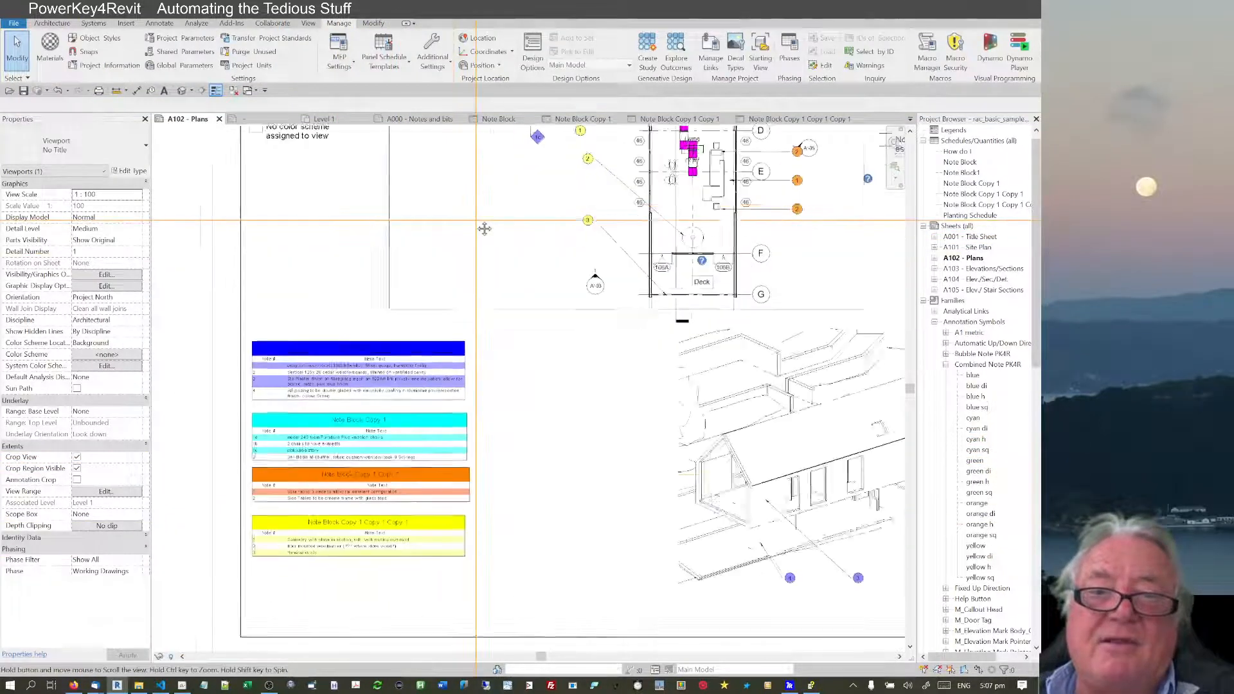
{"action": "left_click", "coordinate": [224, 469]}
{"action": "scroll", "coordinate": [224, 469], "scroll_direction": "up", "scroll_amount": 5}
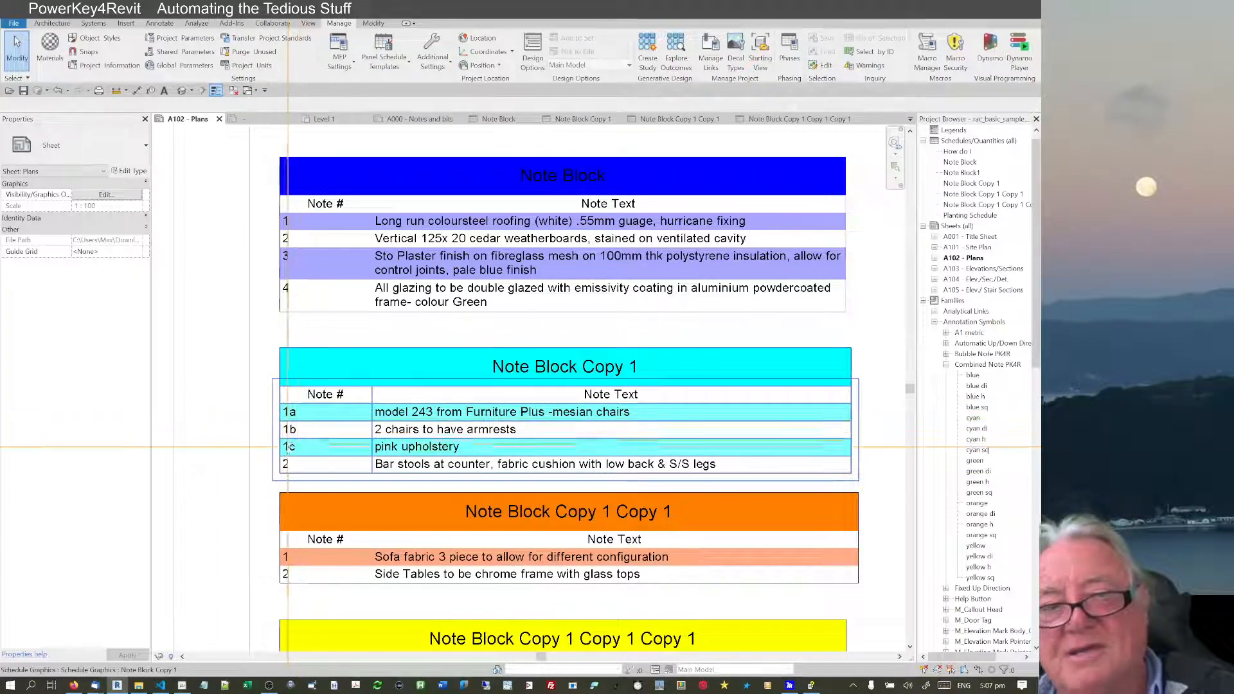
{"action": "scroll", "coordinate": [288, 443], "scroll_direction": "down", "scroll_amount": 2}
{"action": "scroll", "coordinate": [285, 264], "scroll_direction": "down", "scroll_amount": 3}
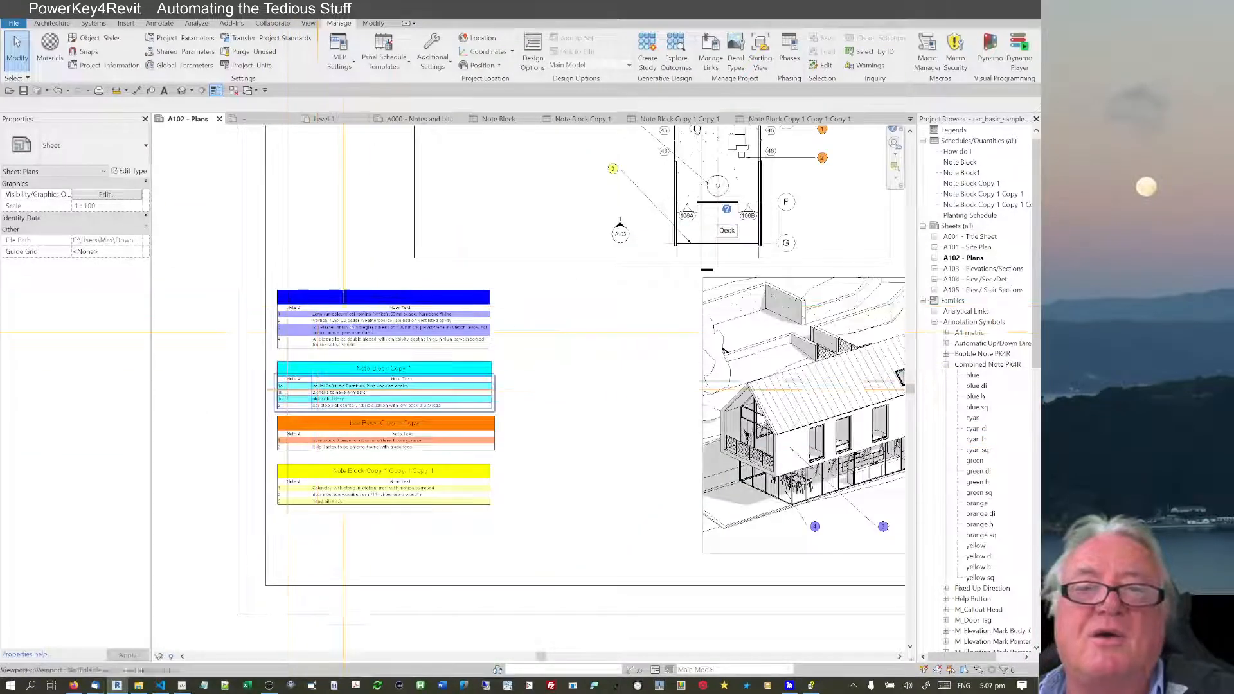
{"action": "scroll", "coordinate": [362, 270], "scroll_direction": "down", "scroll_amount": 2}
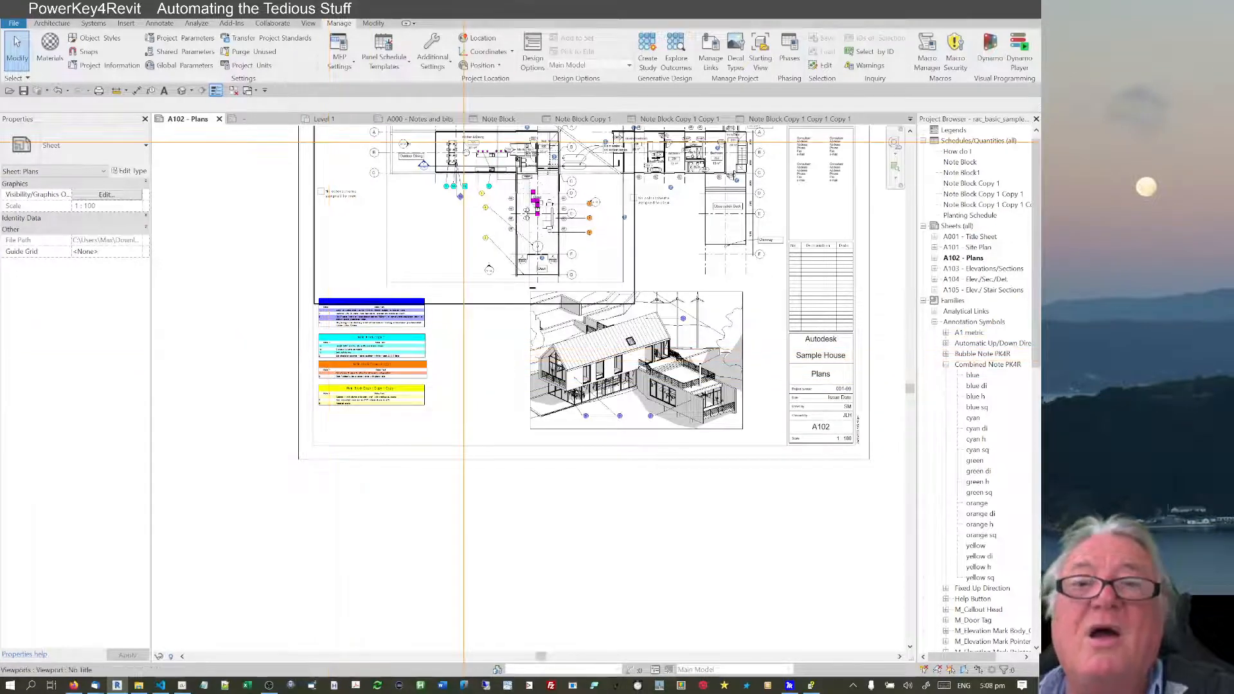
{"action": "scroll", "coordinate": [307, 352], "scroll_direction": "up", "scroll_amount": 6}
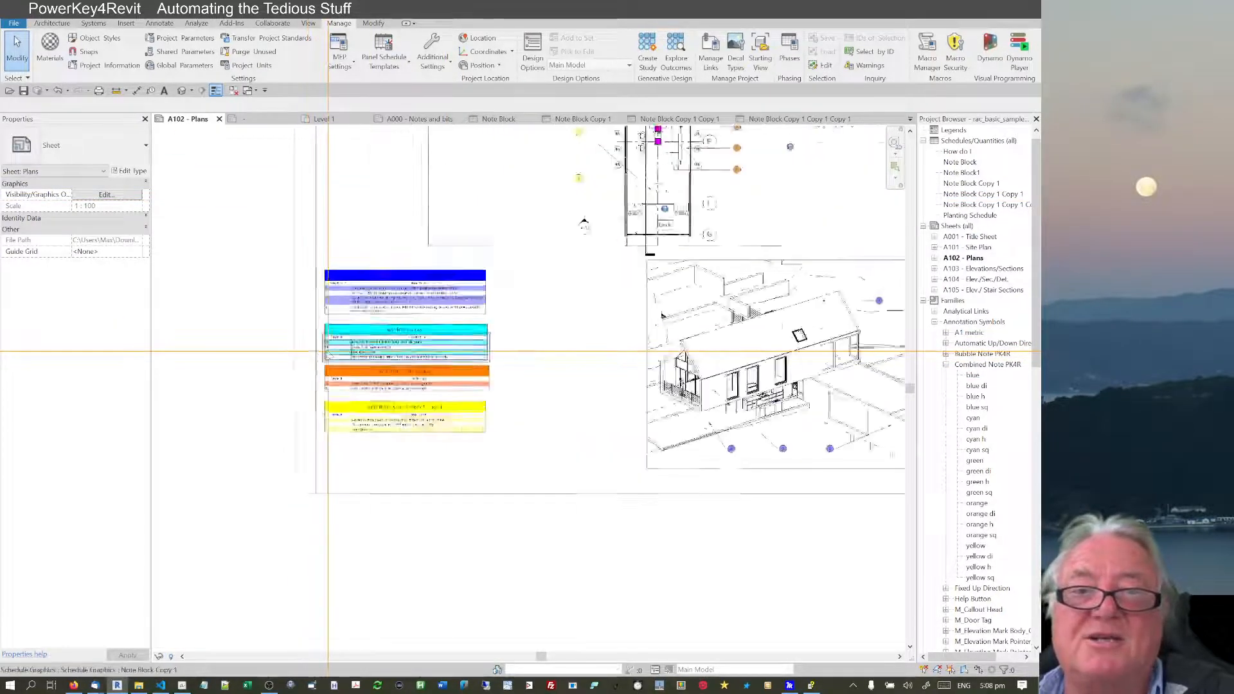
{"action": "scroll", "coordinate": [281, 375], "scroll_direction": "down", "scroll_amount": 4}
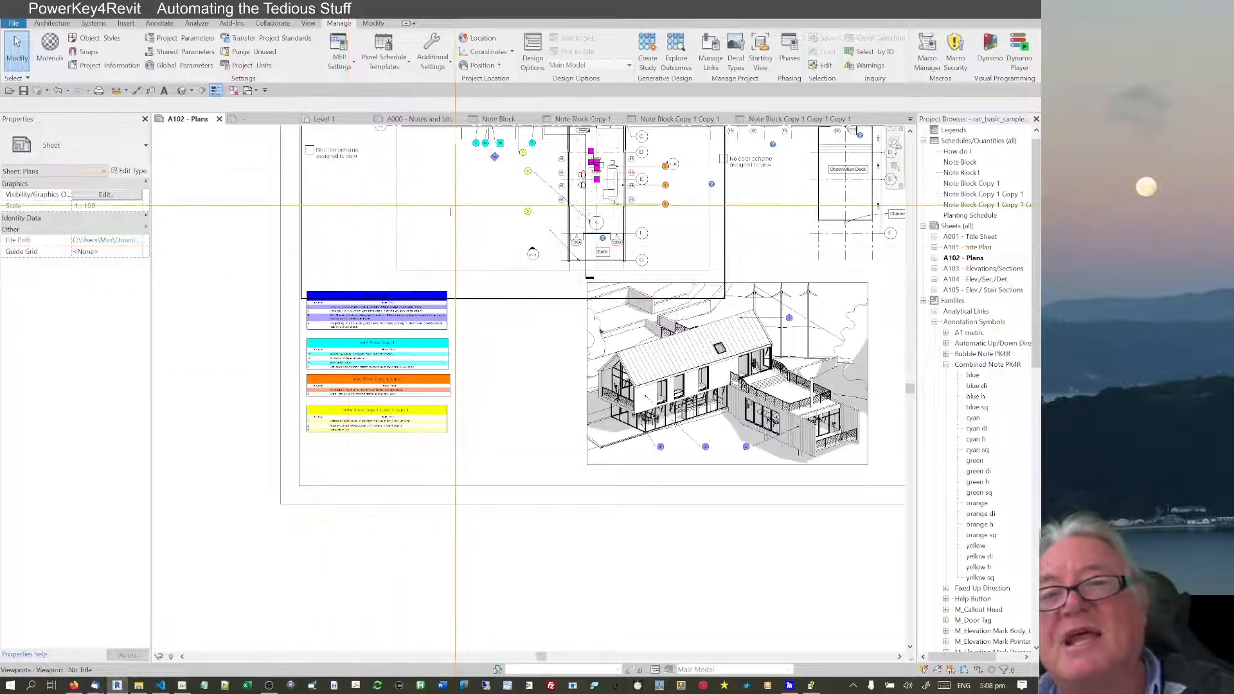
{"action": "middle_click_drag", "start_coordinate": [472, 214], "coordinate": [354, 330]}
{"action": "scroll", "coordinate": [355, 330], "scroll_direction": "down", "scroll_amount": 2}
{"action": "scroll", "coordinate": [322, 299], "scroll_direction": "up", "scroll_amount": 4}
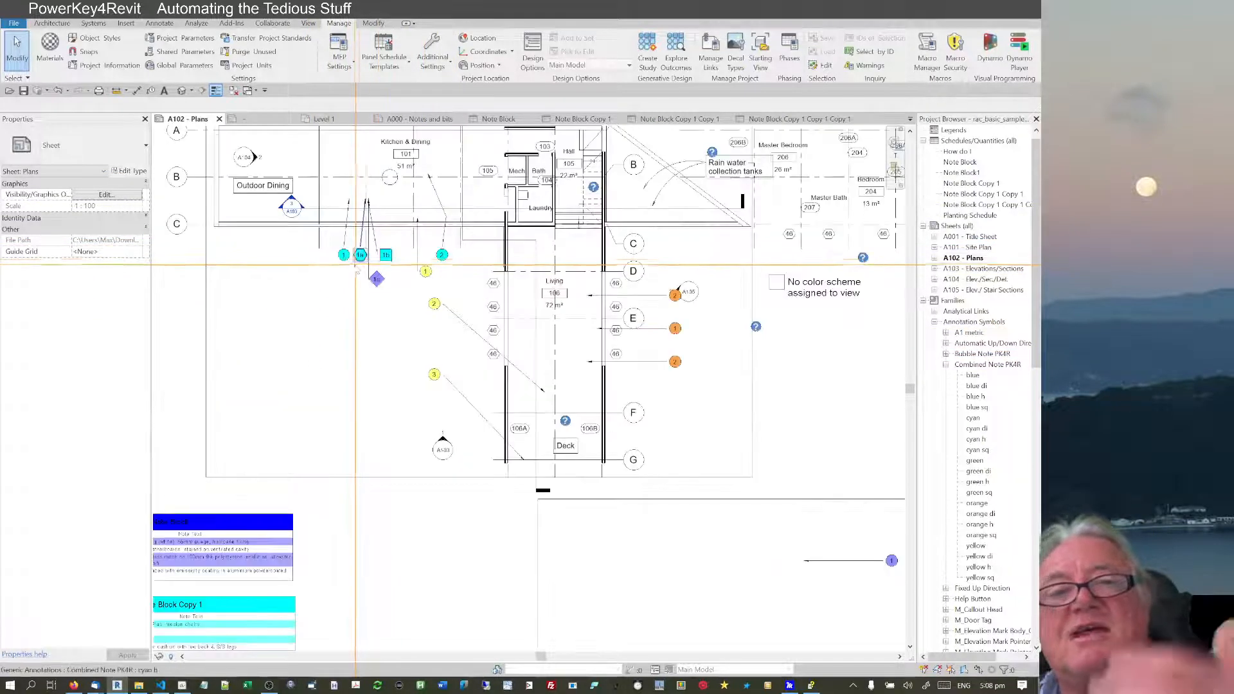
{"action": "scroll", "coordinate": [322, 300], "scroll_direction": "down", "scroll_amount": 3}
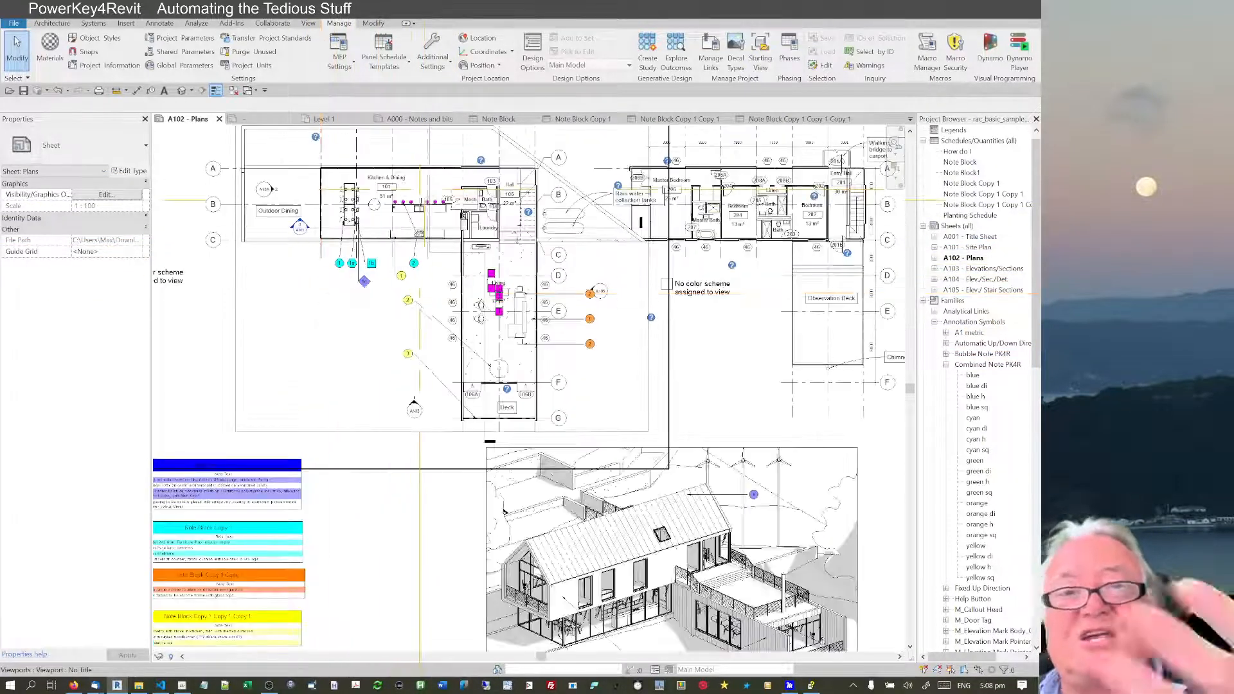
Place a cyan h symbol from the Combined Note PK4R.rfa family on the sheet beside cyan note 2
{"action": "scroll", "coordinate": [361, 220], "scroll_direction": "up", "scroll_amount": 5}
{"action": "scroll", "coordinate": [370, 217], "scroll_direction": "up", "scroll_amount": 2}
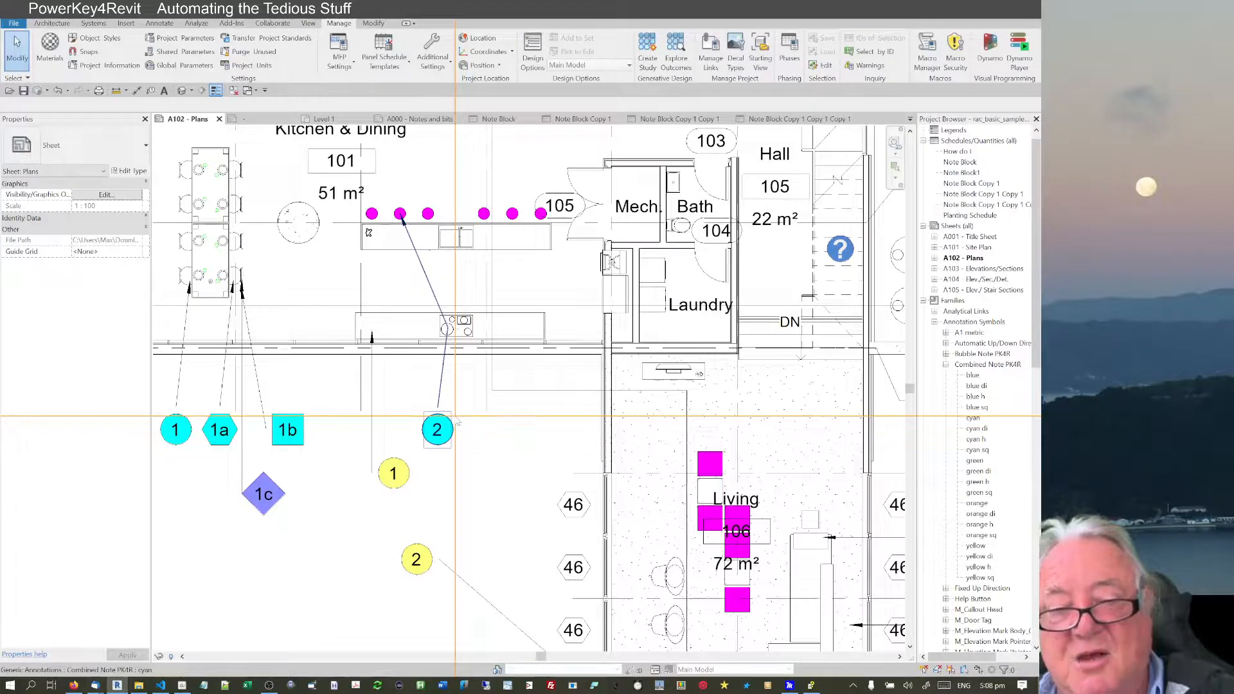
{"action": "key", "text": "s"}
{"action": "key", "text": "y"}
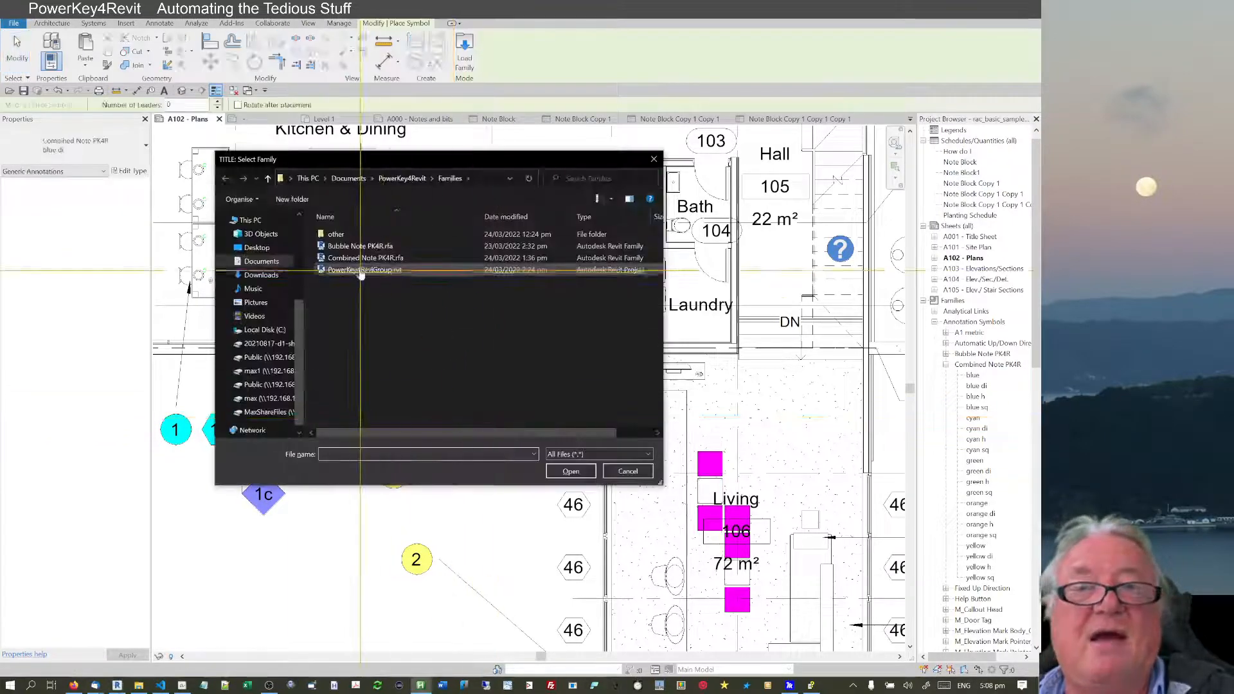
{"action": "double_click", "coordinate": [352, 258]}
{"action": "left_click", "coordinate": [32, 141]}
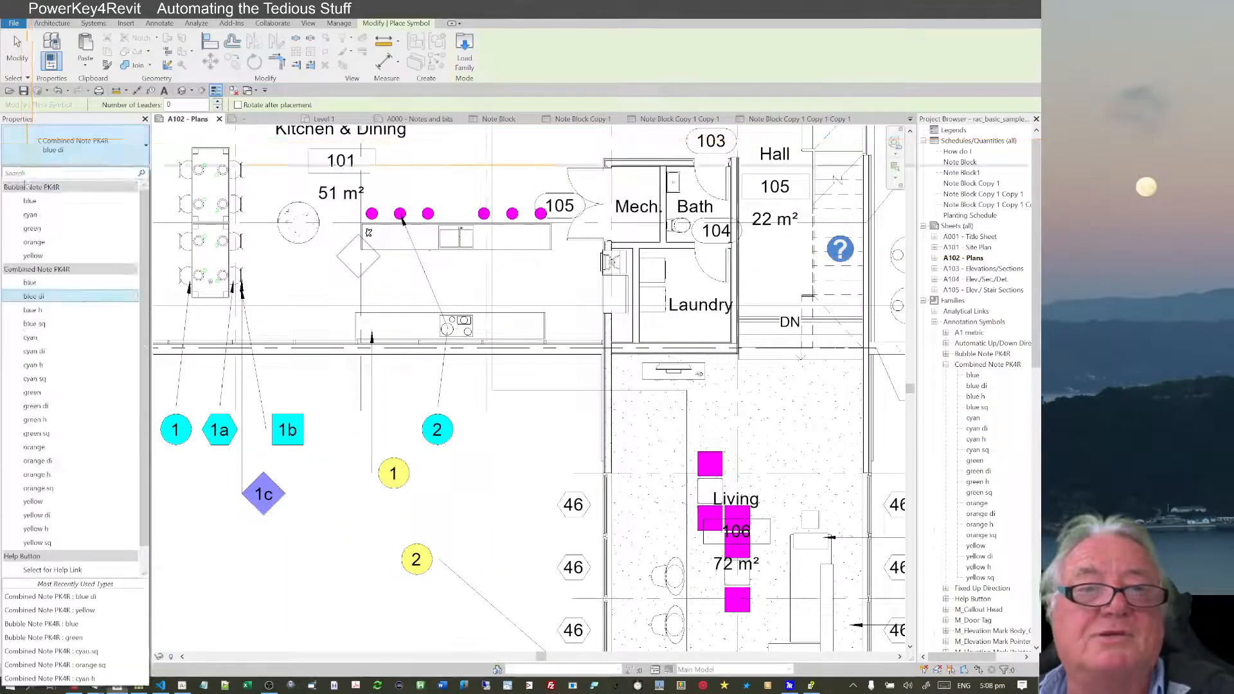
{"action": "left_click", "coordinate": [33, 365]}
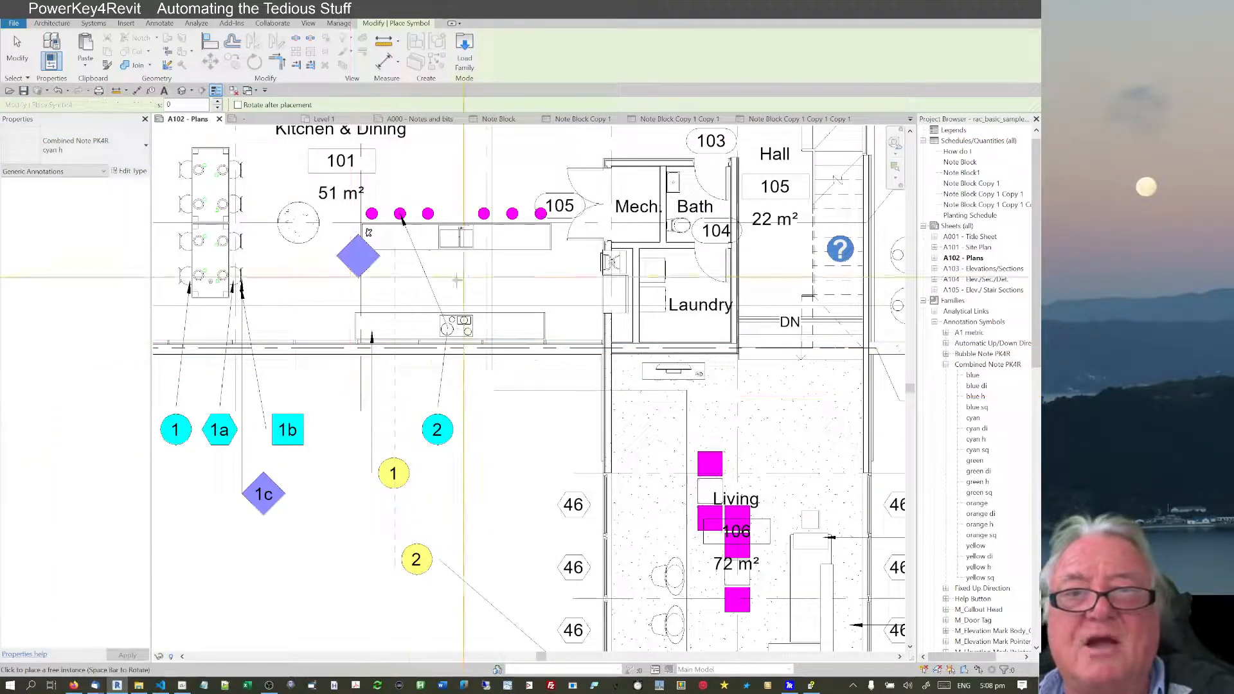
{"action": "left_click", "coordinate": [520, 428]}
{"action": "key", "text": "Escape"}
{"action": "key", "text": "Escape"}
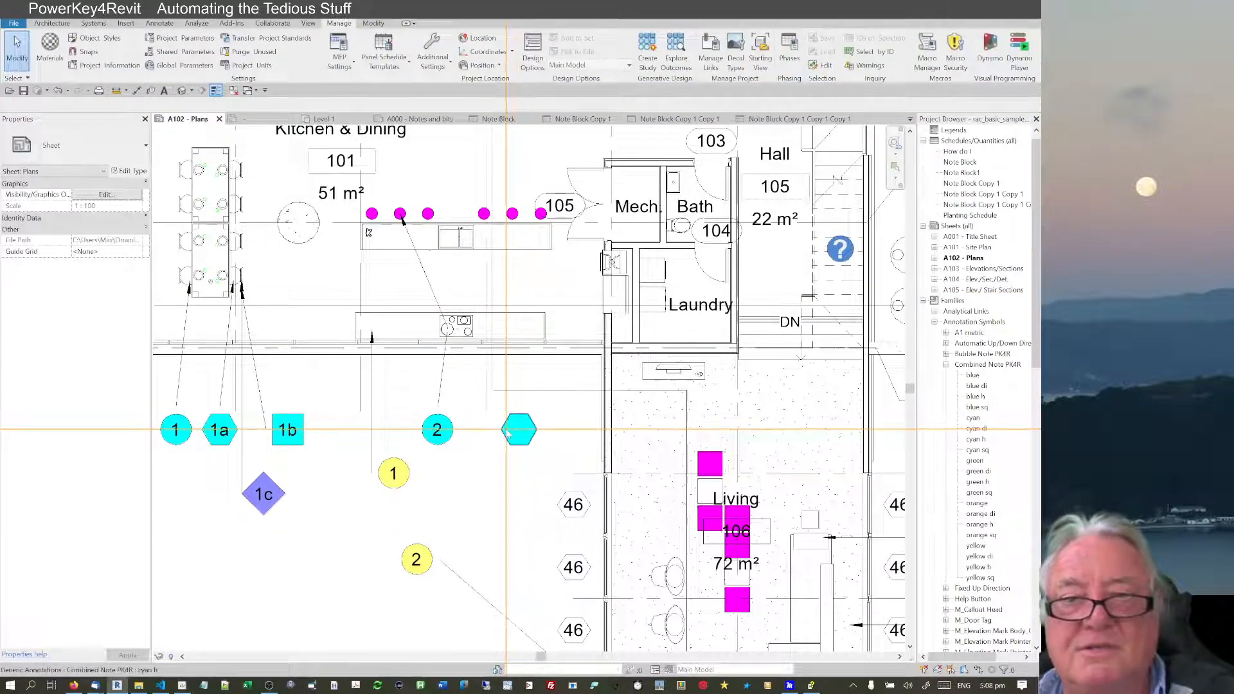
Fill in the cyan hexagon with Note # 2a, View Type c and text "oak stools with low back powdercoated legs. model 4 from frlomnmhrw"
{"action": "left_click", "coordinate": [514, 430]}
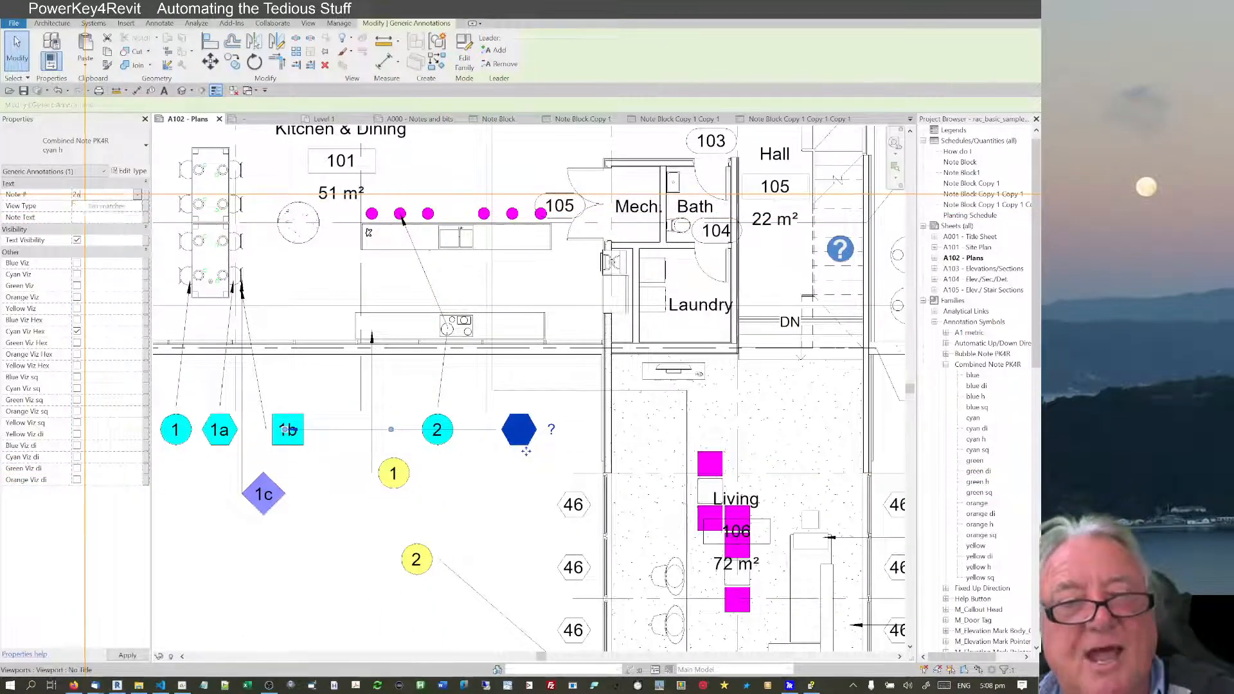
{"action": "left_click", "coordinate": [80, 218]}
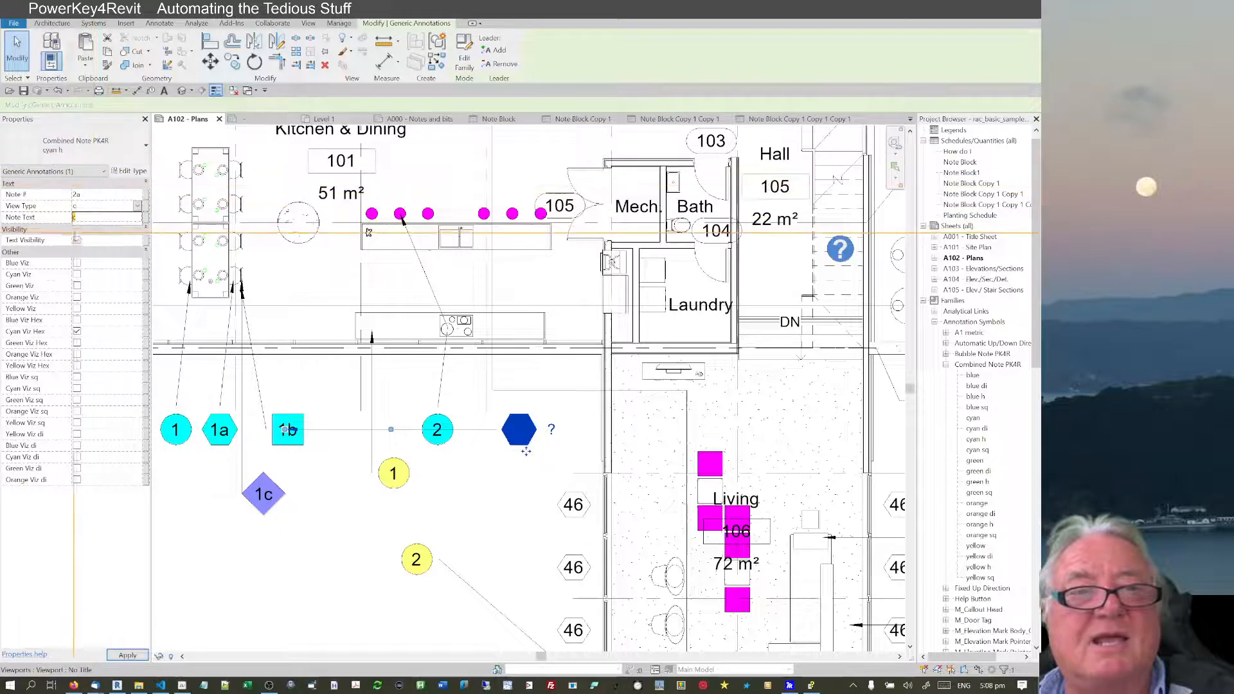
{"action": "key", "text": "Delete"}
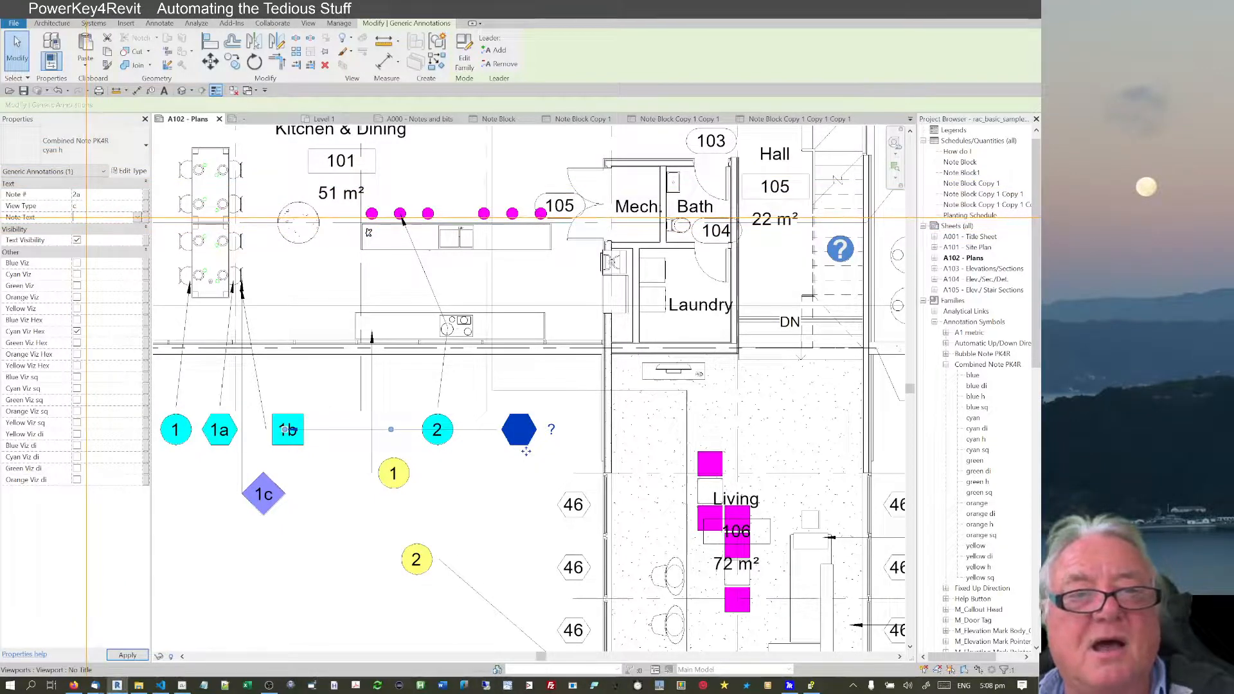
{"action": "type", "text": "oak st"}
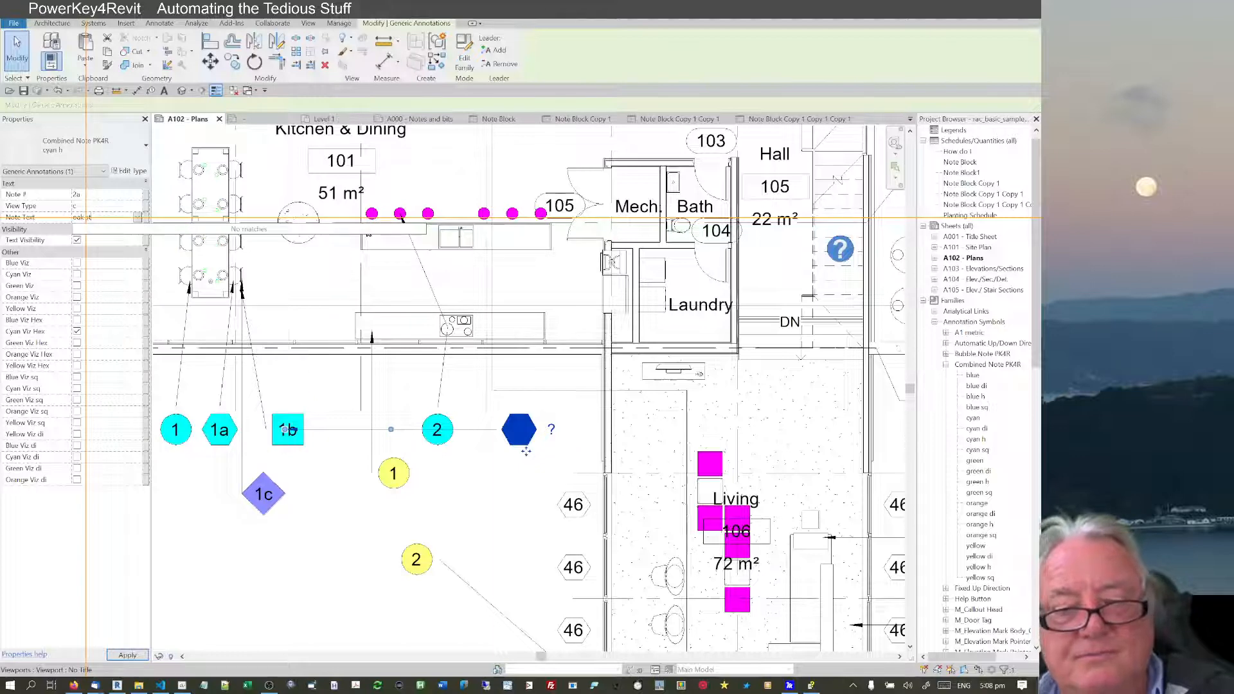
{"action": "type", "text": "ools w"}
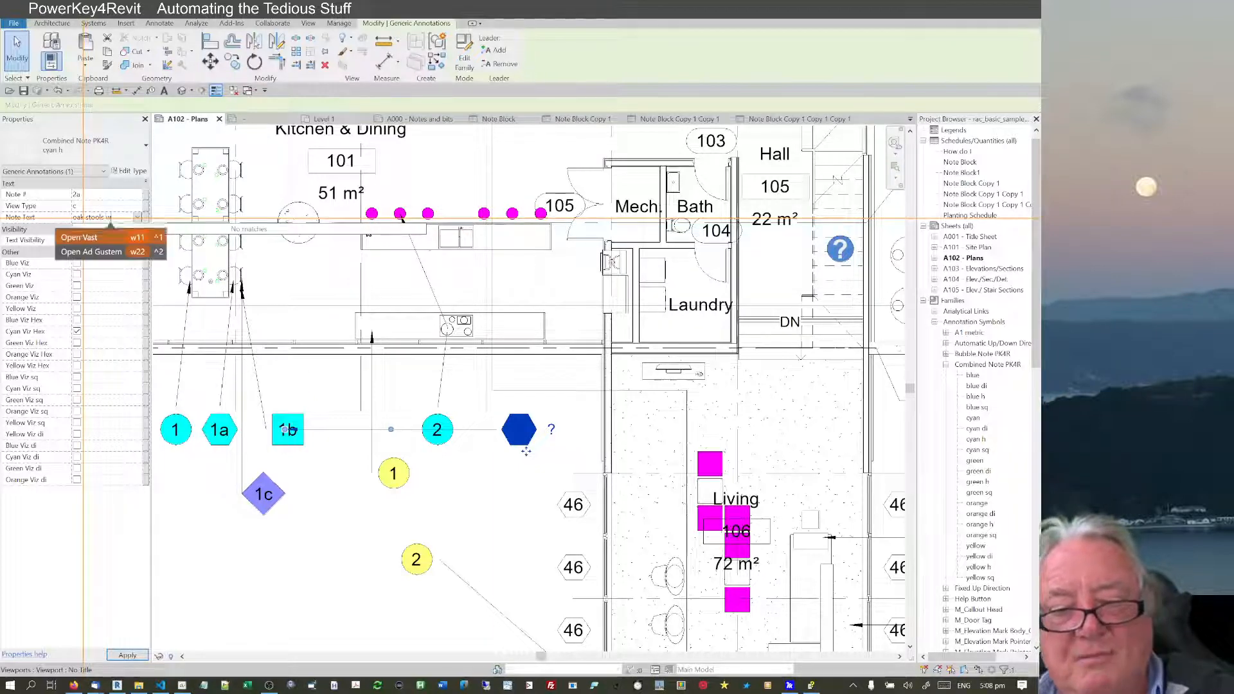
{"action": "type", "text": "ith"}
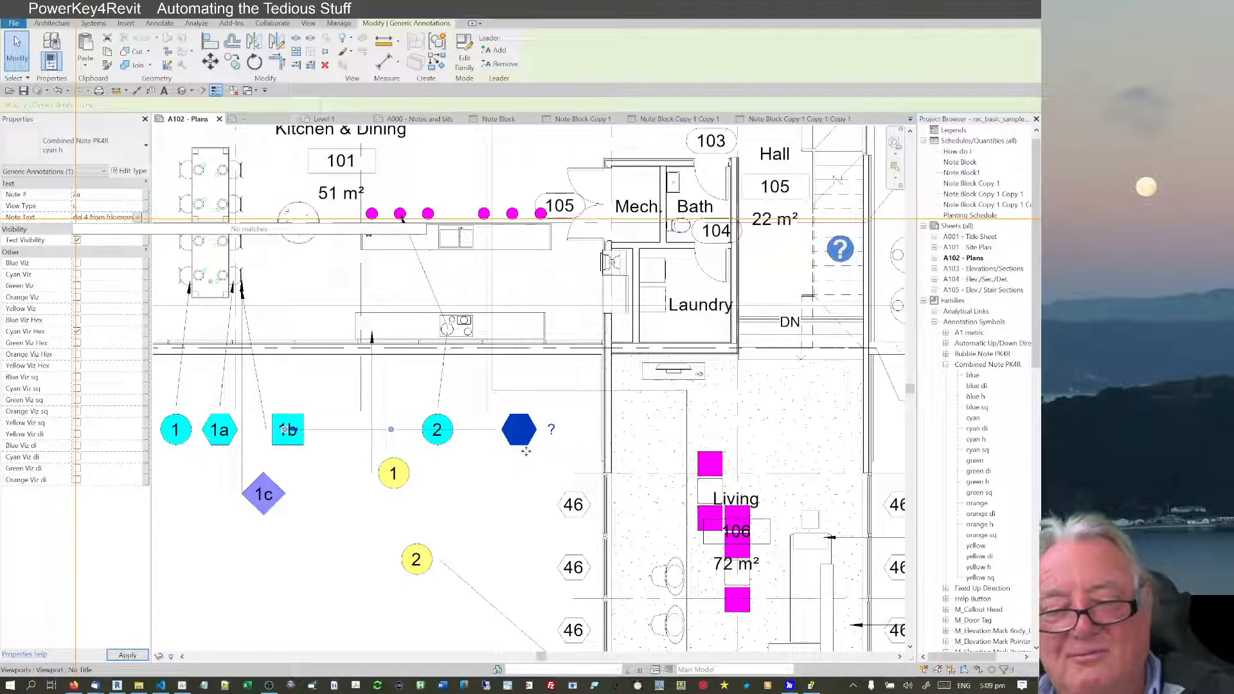
{"action": "left_click", "coordinate": [88, 531]}
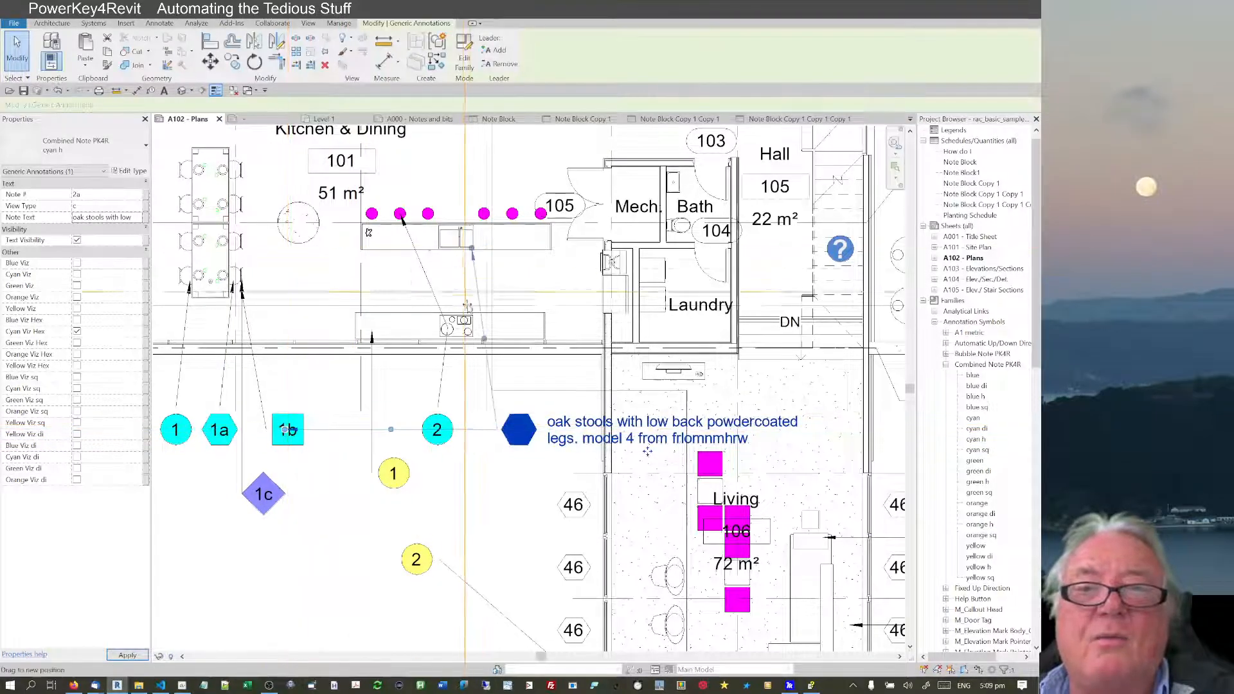
Point the cyan hexagon's leader at the fourth magenta bar stool along the kitchen counter and turn off the hexagon's Text Visibility
{"action": "left_click_drag", "start_coordinate": [485, 247], "coordinate": [487, 220]}
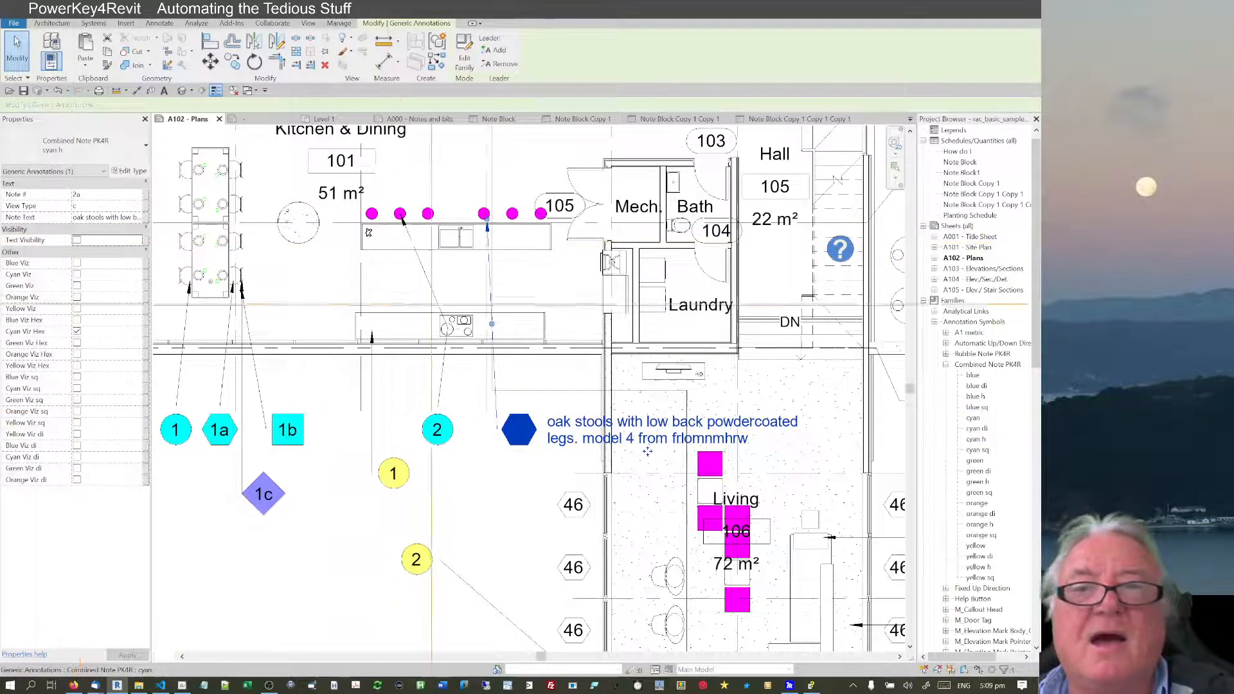
{"action": "key", "text": "Escape"}
Activate the Level 1 plan viewport and reset the view-specific graphic overrides on all the magenta bar stools at the kitchen counter
{"action": "double_click", "coordinate": [438, 206]}
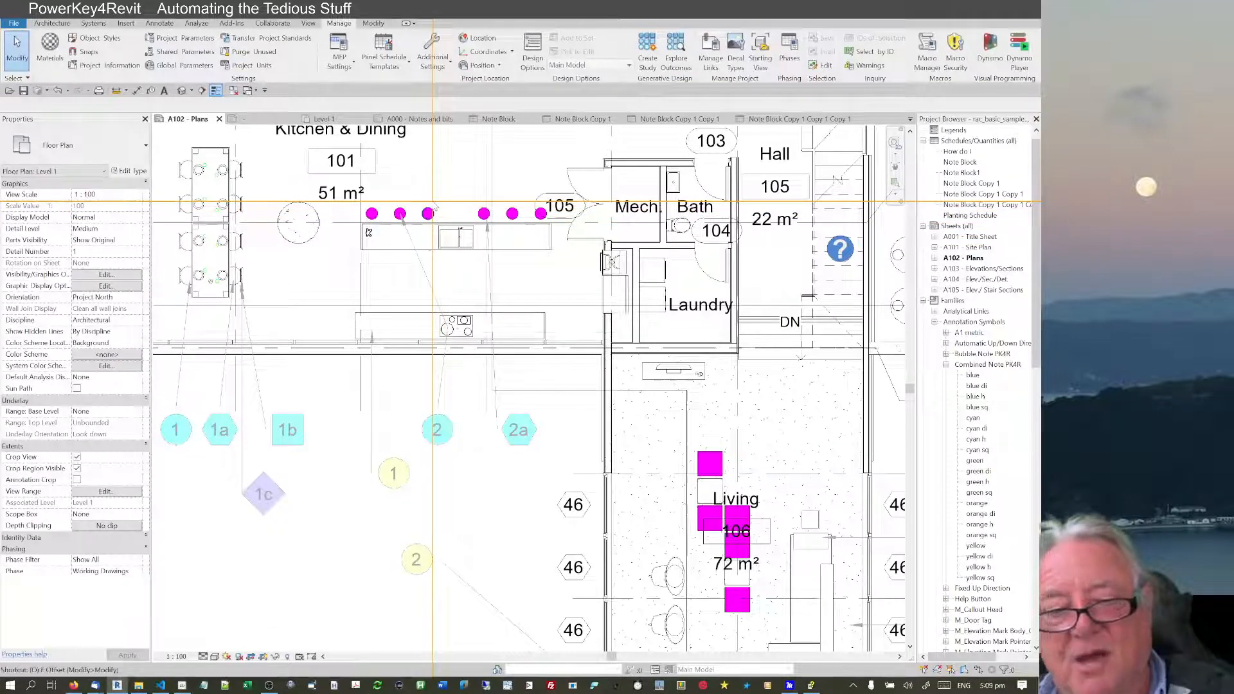
{"action": "left_click", "coordinate": [429, 213]}
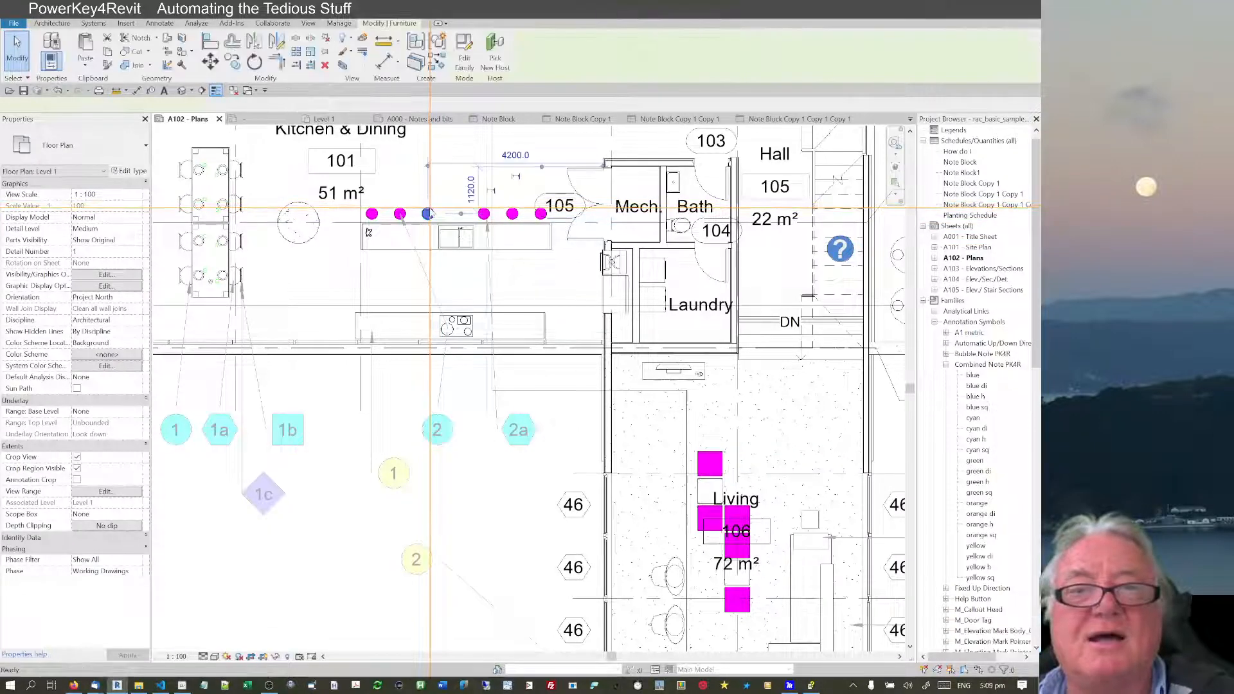
{"action": "key", "text": "s"}
{"action": "key", "text": "a"}
{"action": "key", "text": "e"}
{"action": "key", "text": "o"}
{"action": "key", "text": "d"}
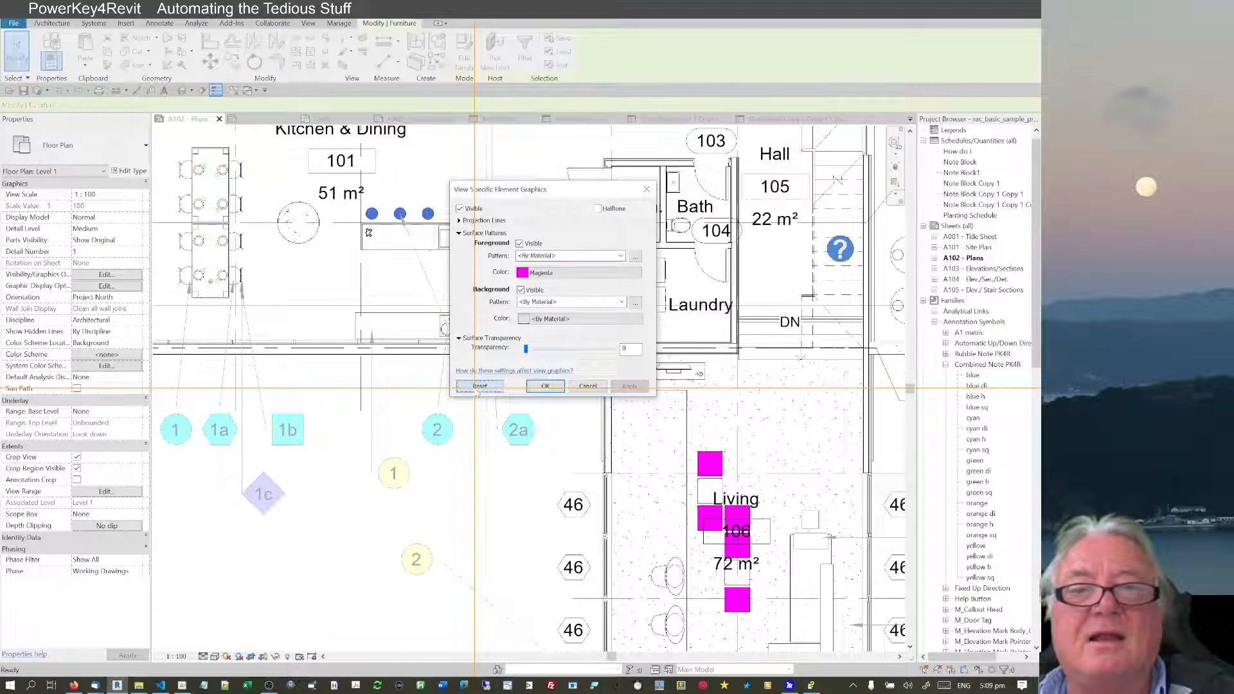
{"action": "left_click", "coordinate": [475, 389]}
{"action": "left_click", "coordinate": [369, 451]}
{"action": "scroll", "coordinate": [370, 418], "scroll_direction": "down", "scroll_amount": 2}
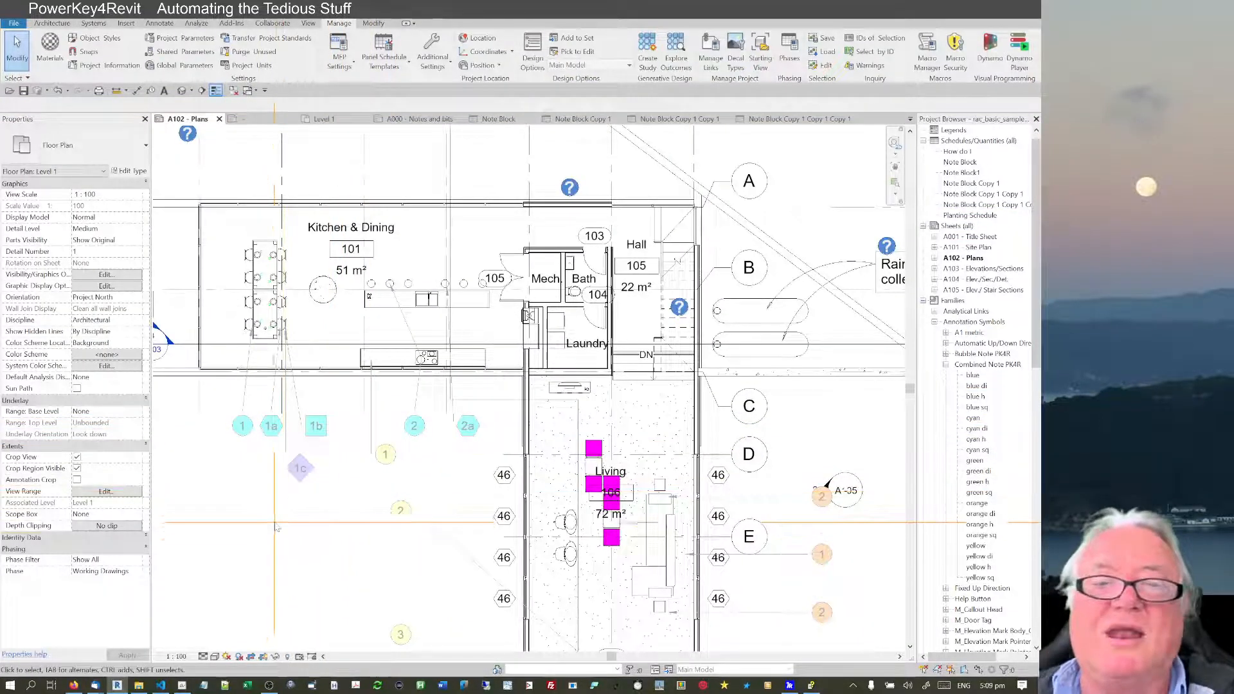
Clear the selection and deactivate the Level 1 plan viewport to return to sheet A102
{"action": "double_click", "coordinate": [239, 539]}
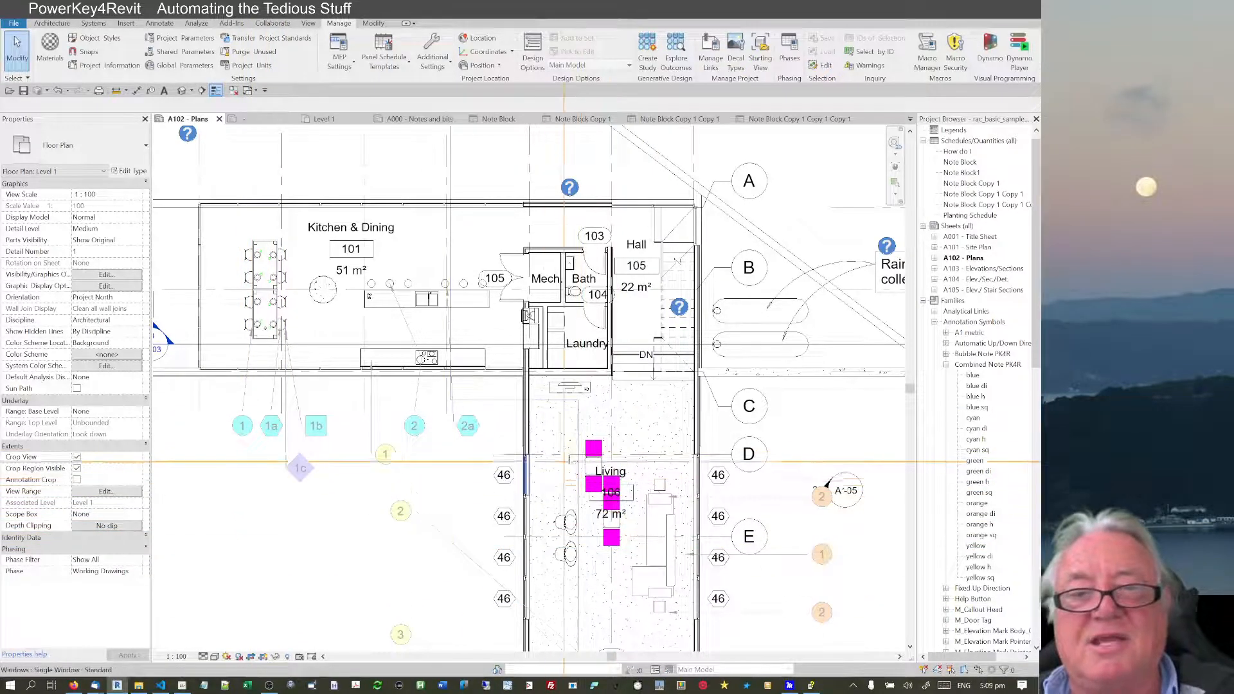
{"action": "scroll", "coordinate": [443, 461], "scroll_direction": "down", "scroll_amount": 1}
{"action": "scroll", "coordinate": [408, 505], "scroll_direction": "down", "scroll_amount": 2}
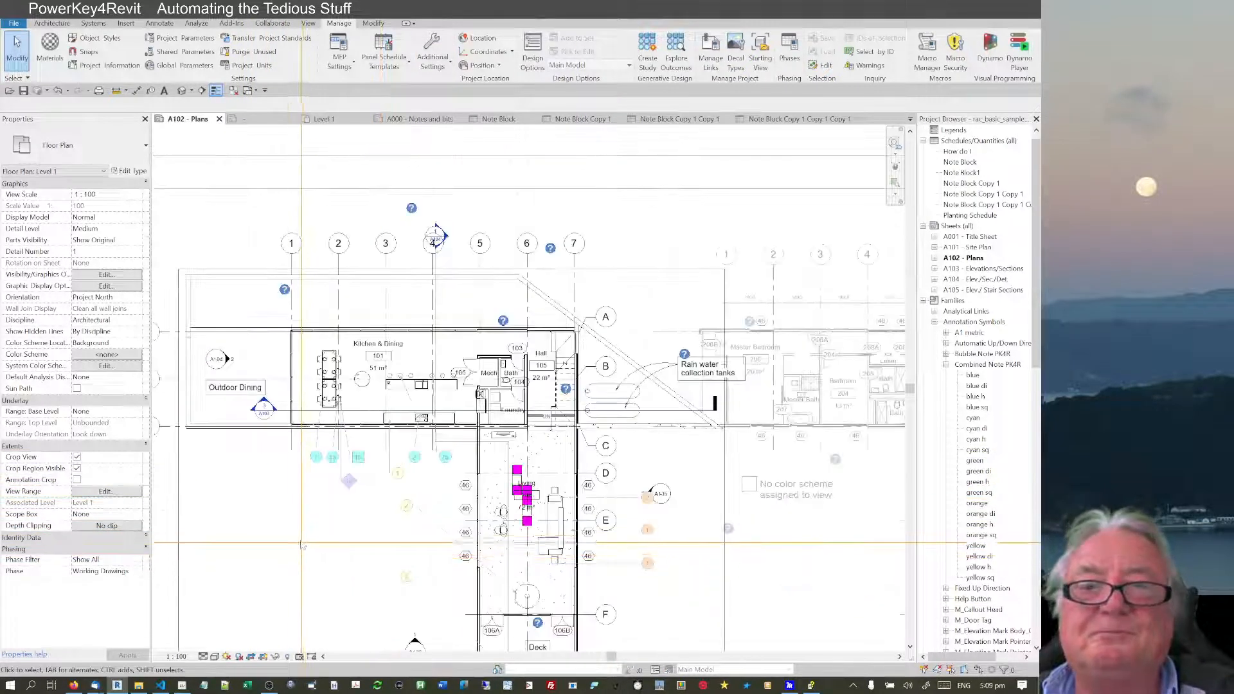
{"action": "right_click", "coordinate": [601, 226]}
{"action": "left_click", "coordinate": [629, 272]}
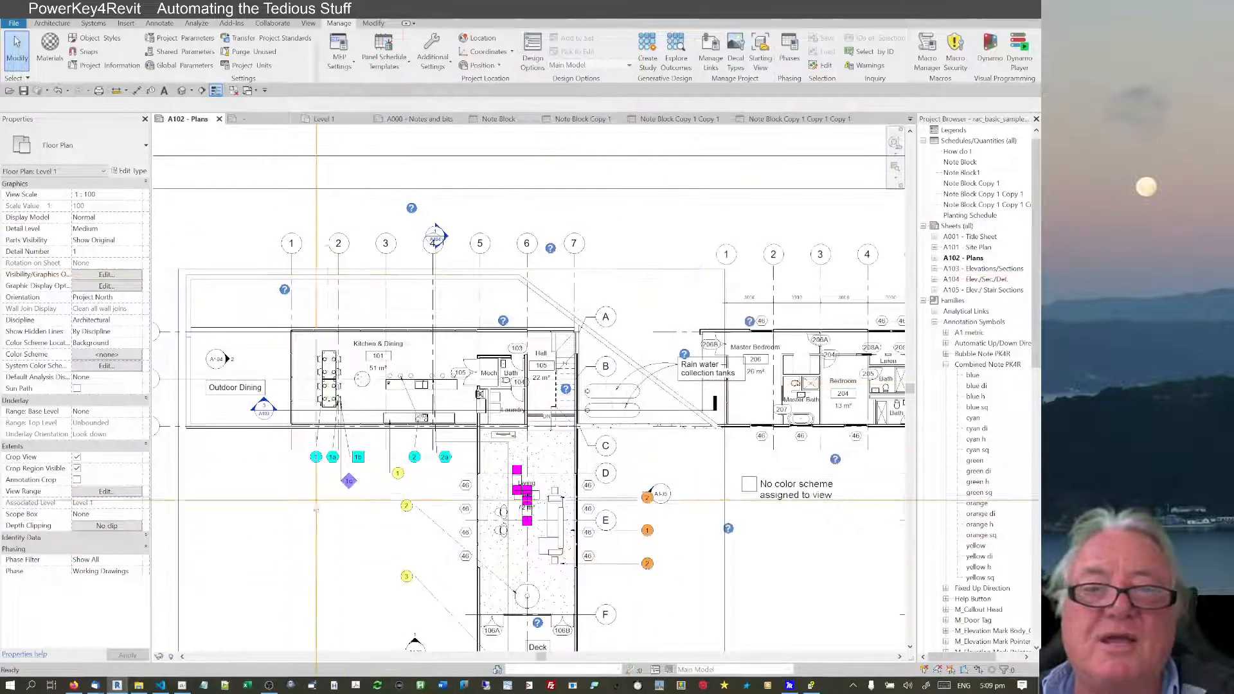
Nudge the cyan note block schedule slightly up and left, clear of the orange schedule beneath it
{"action": "scroll", "coordinate": [304, 512], "scroll_direction": "down", "scroll_amount": 4}
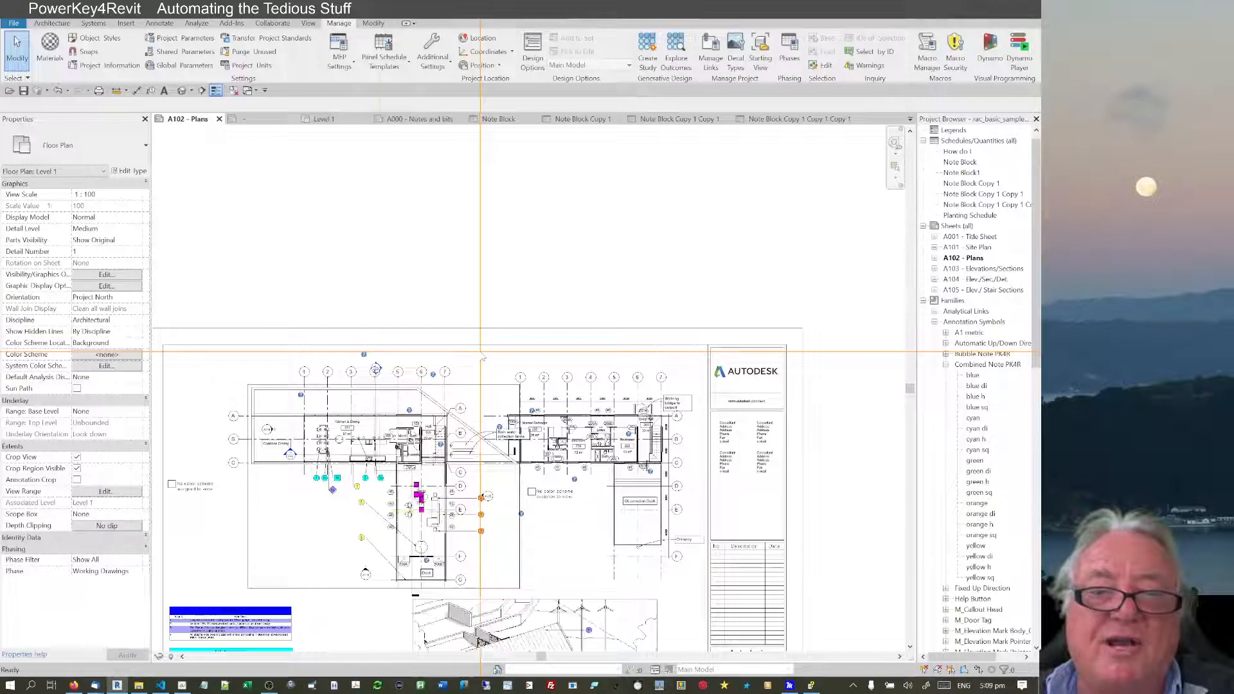
{"action": "scroll", "coordinate": [358, 614], "scroll_direction": "up", "scroll_amount": 1}
{"action": "middle_click_drag", "start_coordinate": [393, 585], "coordinate": [580, 319]}
{"action": "scroll", "coordinate": [393, 585], "scroll_direction": "down", "scroll_amount": 1}
{"action": "scroll", "coordinate": [387, 424], "scroll_direction": "up", "scroll_amount": 2}
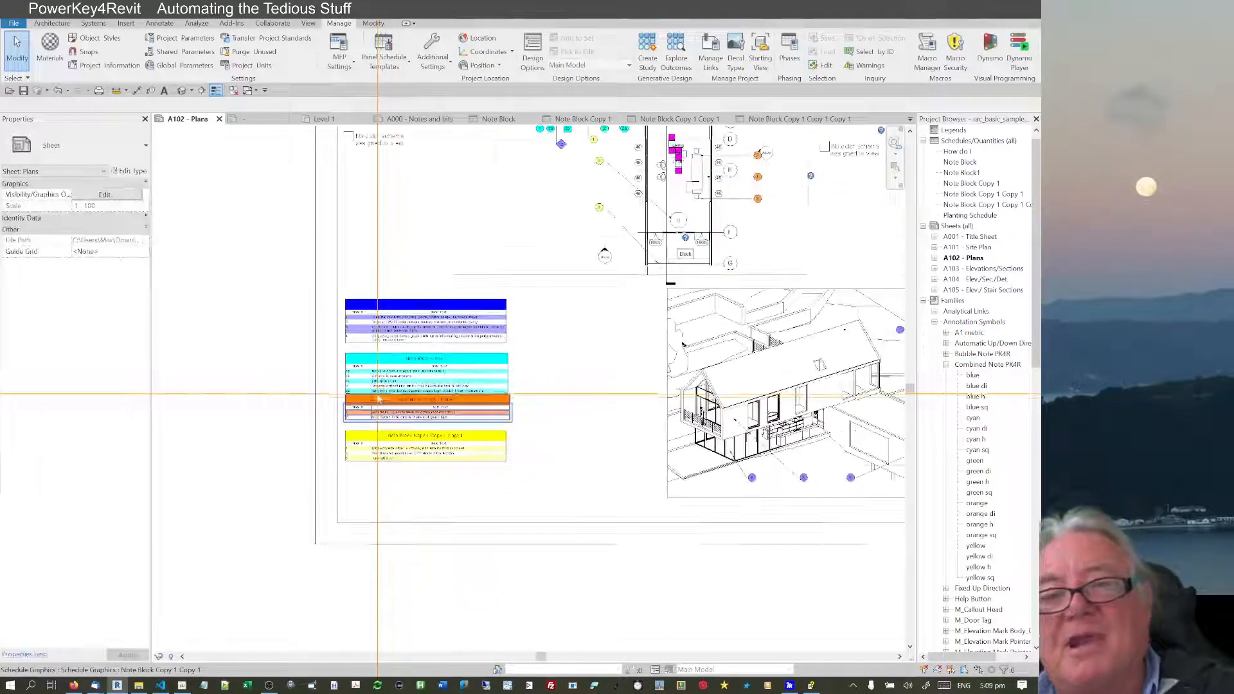
{"action": "scroll", "coordinate": [378, 371], "scroll_direction": "up", "scroll_amount": 1}
{"action": "left_click", "coordinate": [353, 342]}
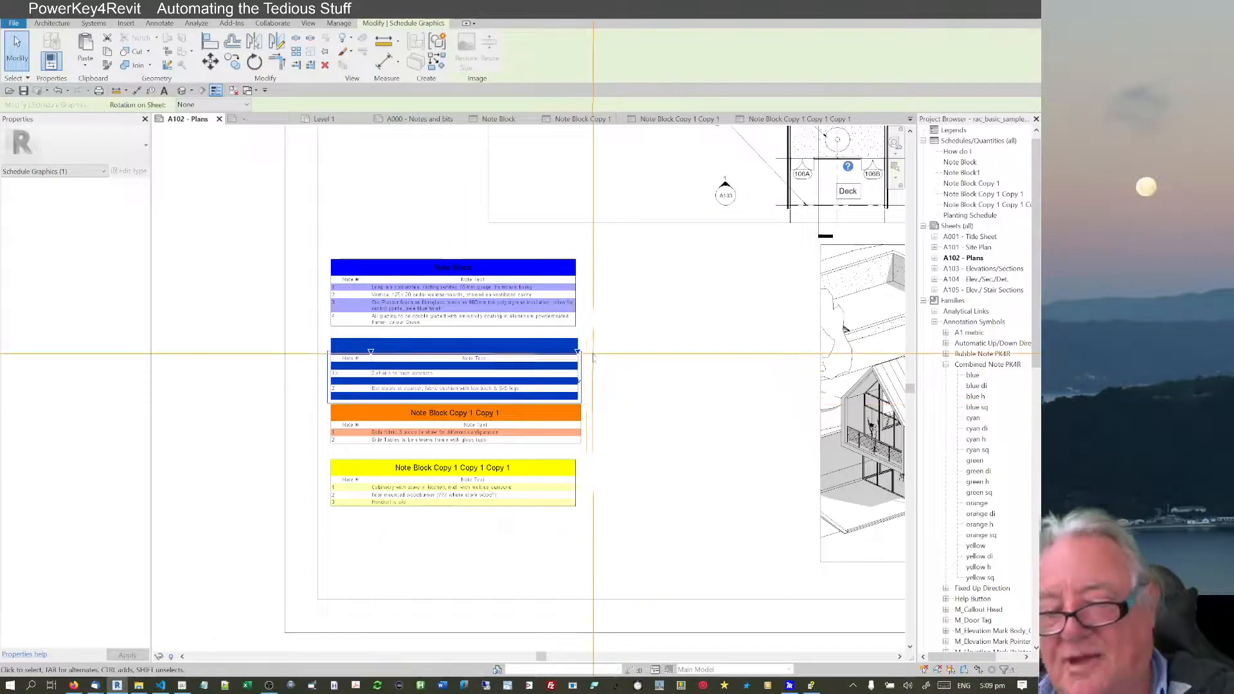
{"action": "key", "text": "Left"}
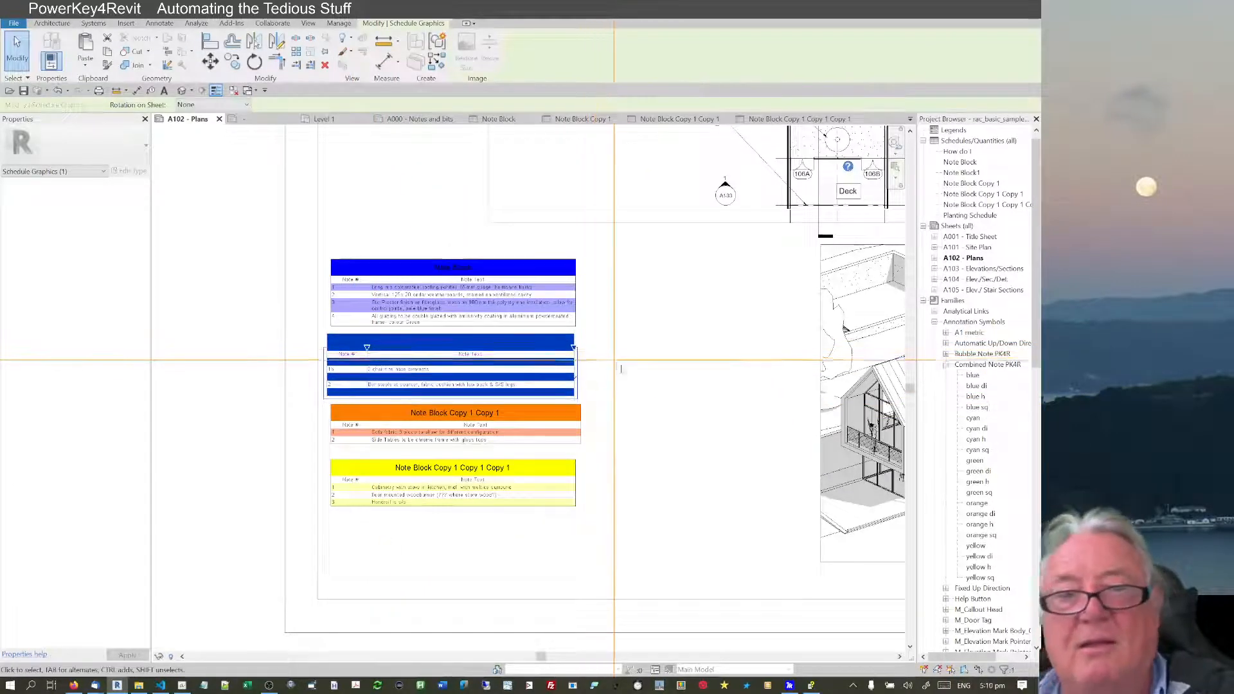
{"action": "key", "text": "Escape"}
Delete the Bubble Note PK4R annotation family from the project
{"action": "scroll", "coordinate": [582, 424], "scroll_direction": "down", "scroll_amount": 2}
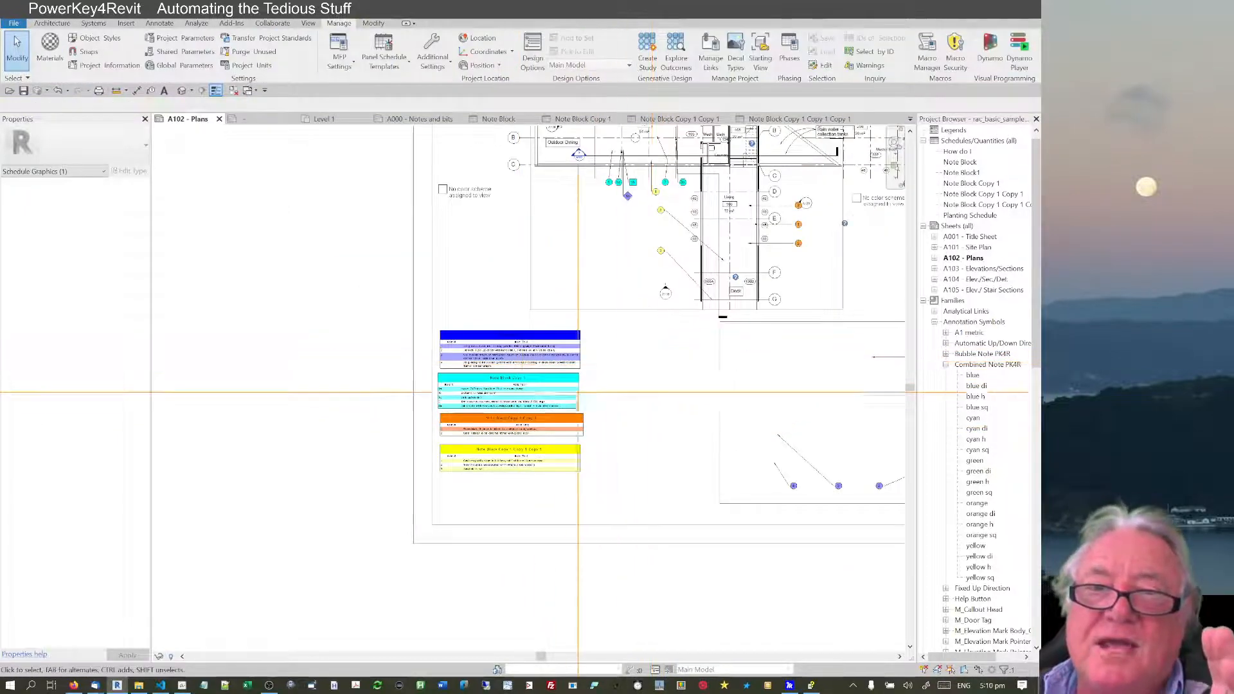
{"action": "middle_click_drag", "start_coordinate": [599, 363], "coordinate": [471, 417]}
{"action": "scroll", "coordinate": [462, 405], "scroll_direction": "up", "scroll_amount": 3}
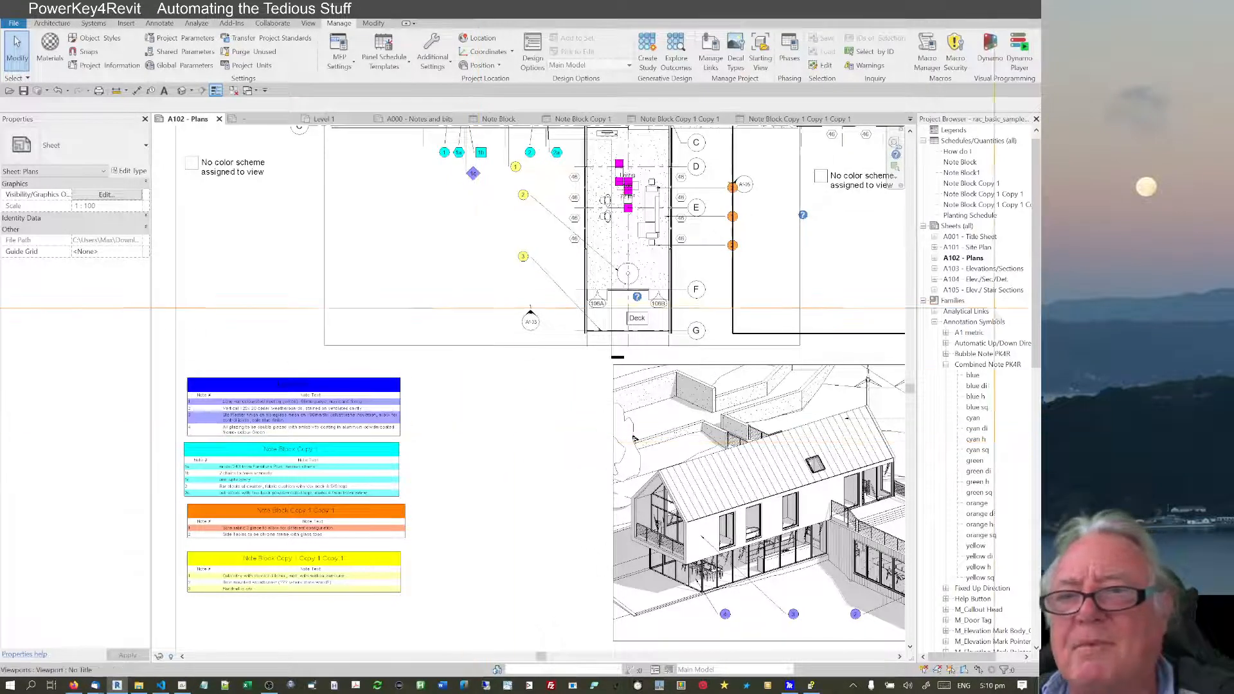
{"action": "left_click", "coordinate": [965, 353]}
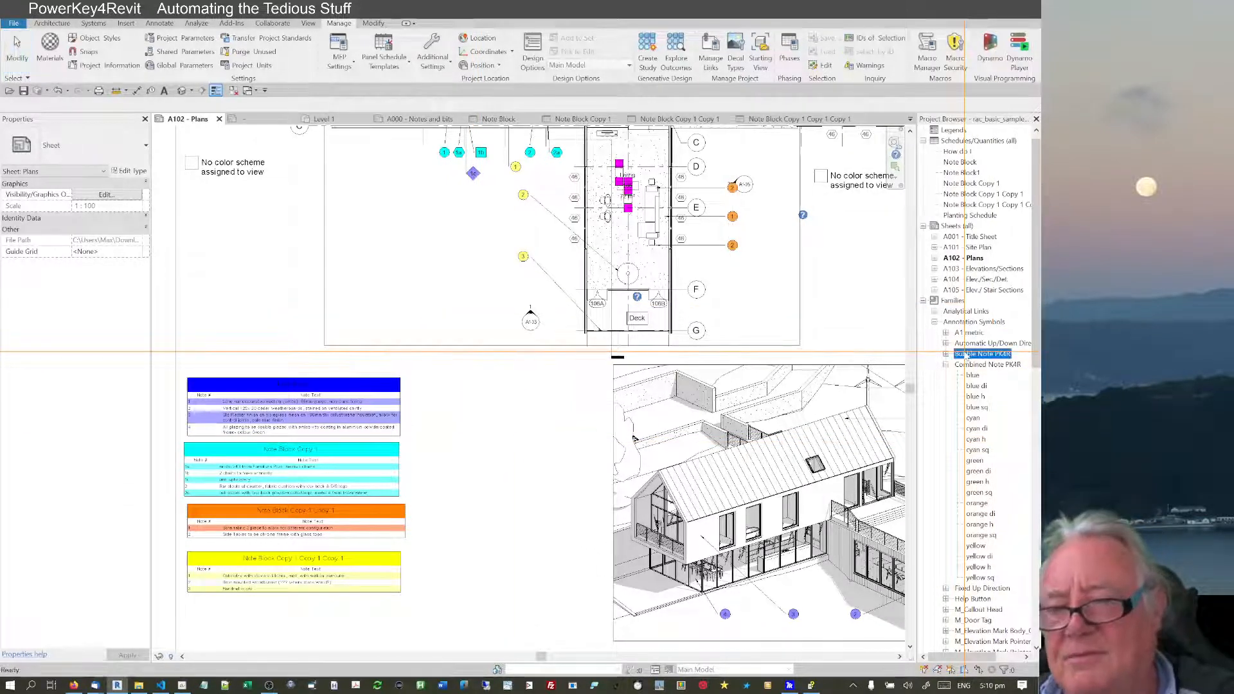
{"action": "key", "text": "Delete"}
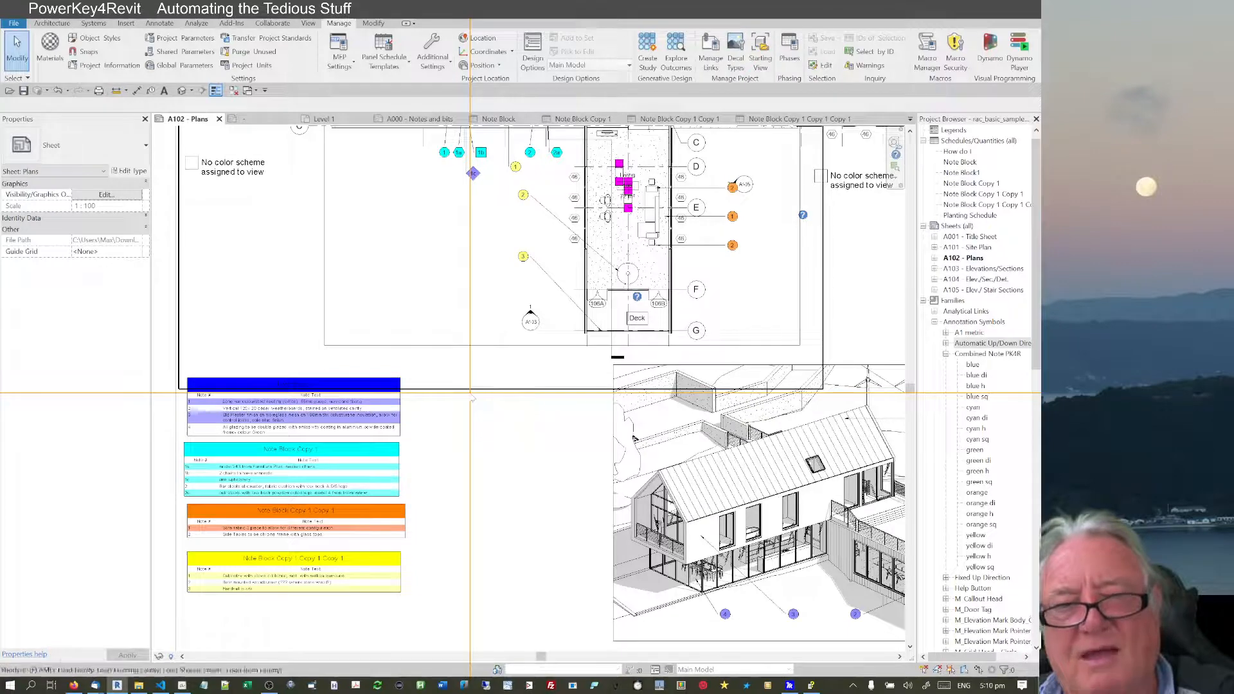
Load the Bubble Note PK4R.rfa family and place its orange type on the sheet to the right of the blue note block schedule
{"action": "key", "text": "l"}
{"action": "key", "text": "f"}
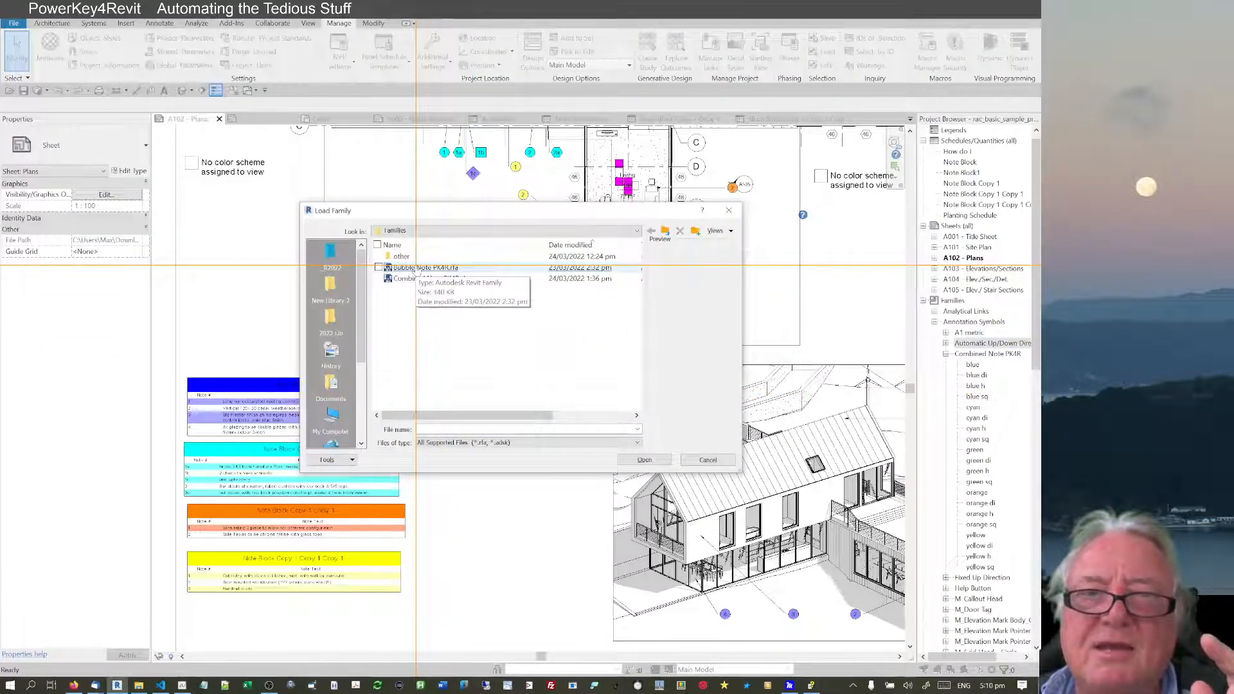
{"action": "double_click", "coordinate": [416, 267]}
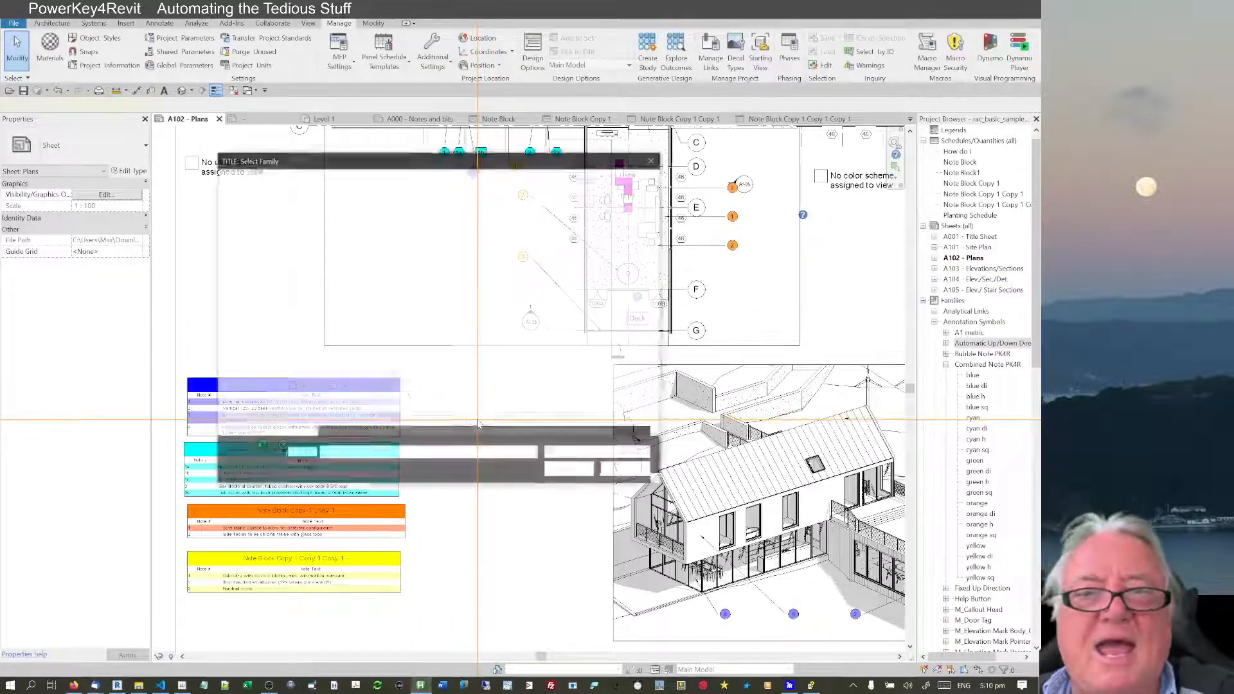
{"action": "double_click", "coordinate": [360, 247]}
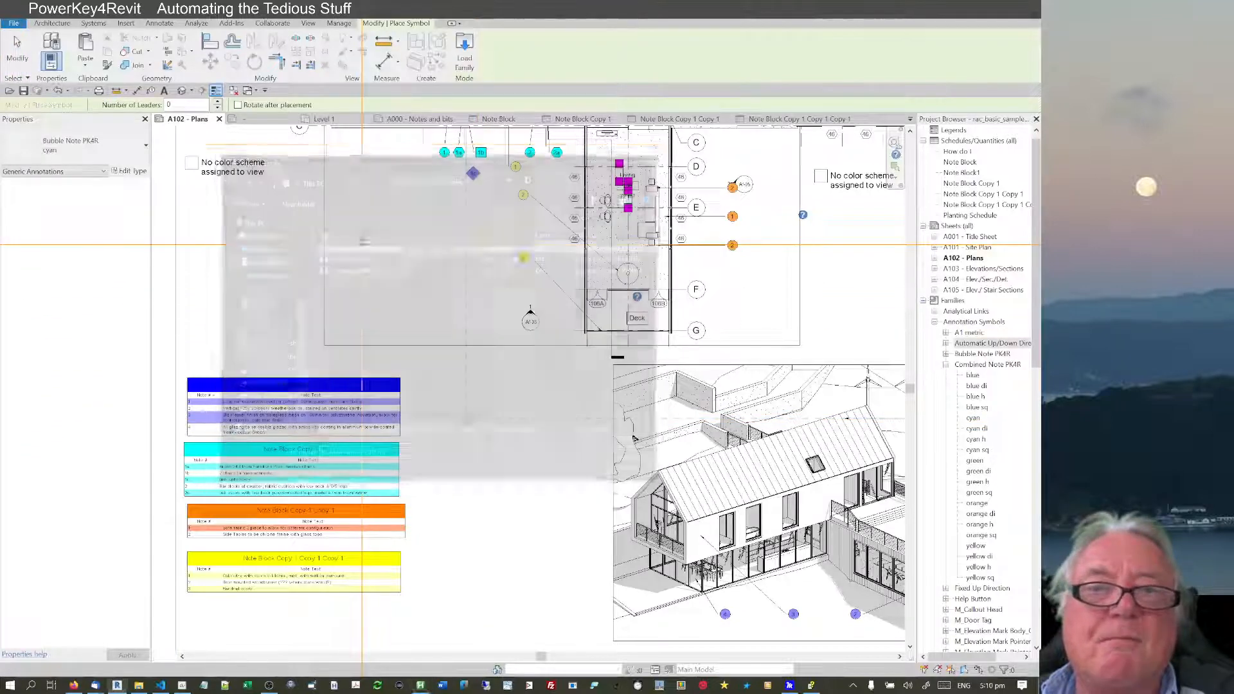
{"action": "left_click", "coordinate": [74, 146]}
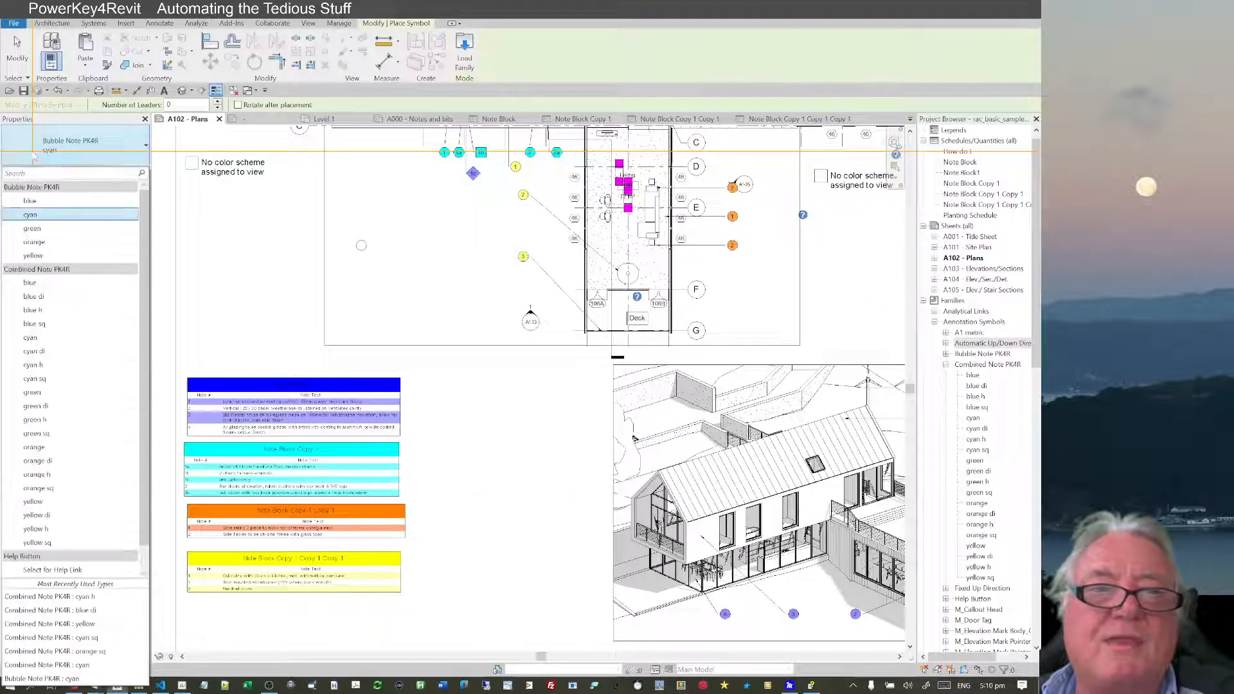
{"action": "left_click", "coordinate": [35, 243]}
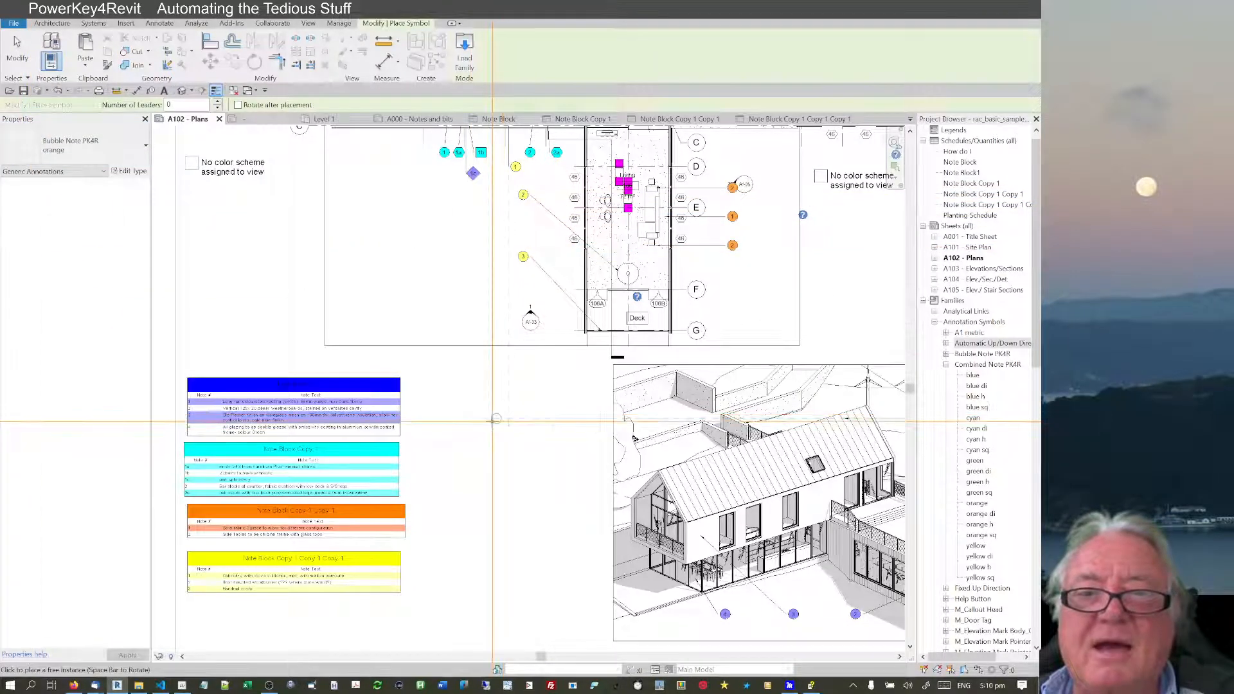
{"action": "key", "text": "Escape"}
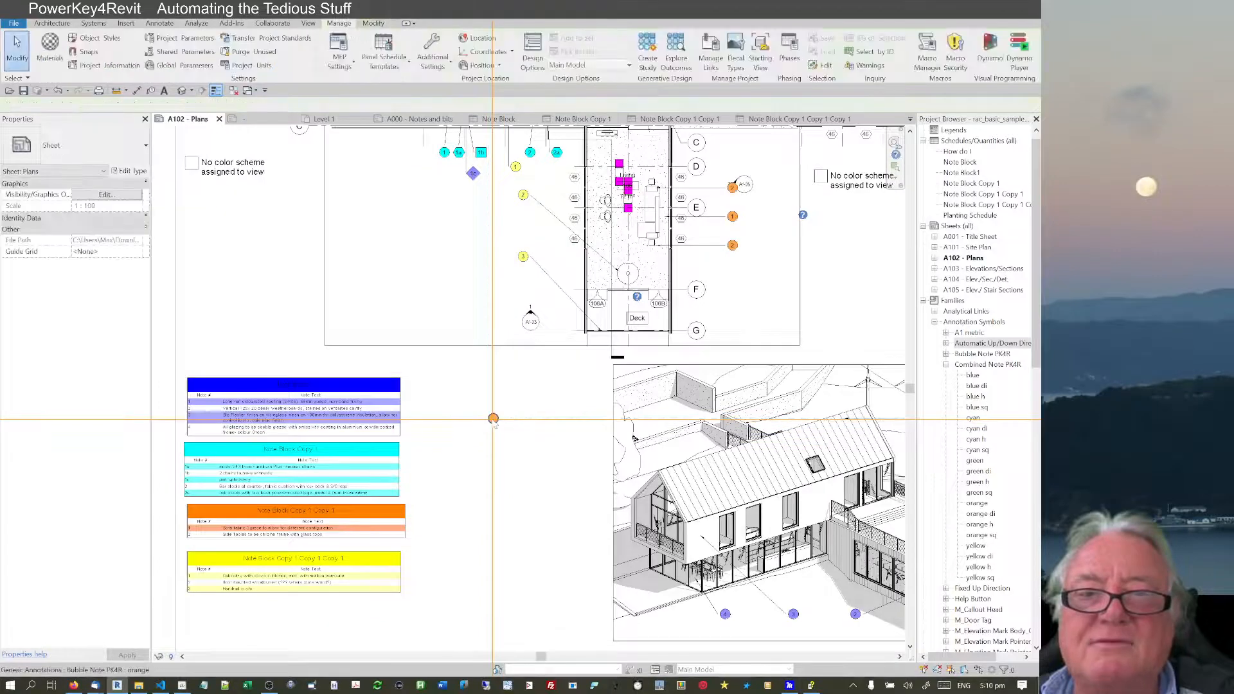
{"action": "left_click", "coordinate": [493, 418]}
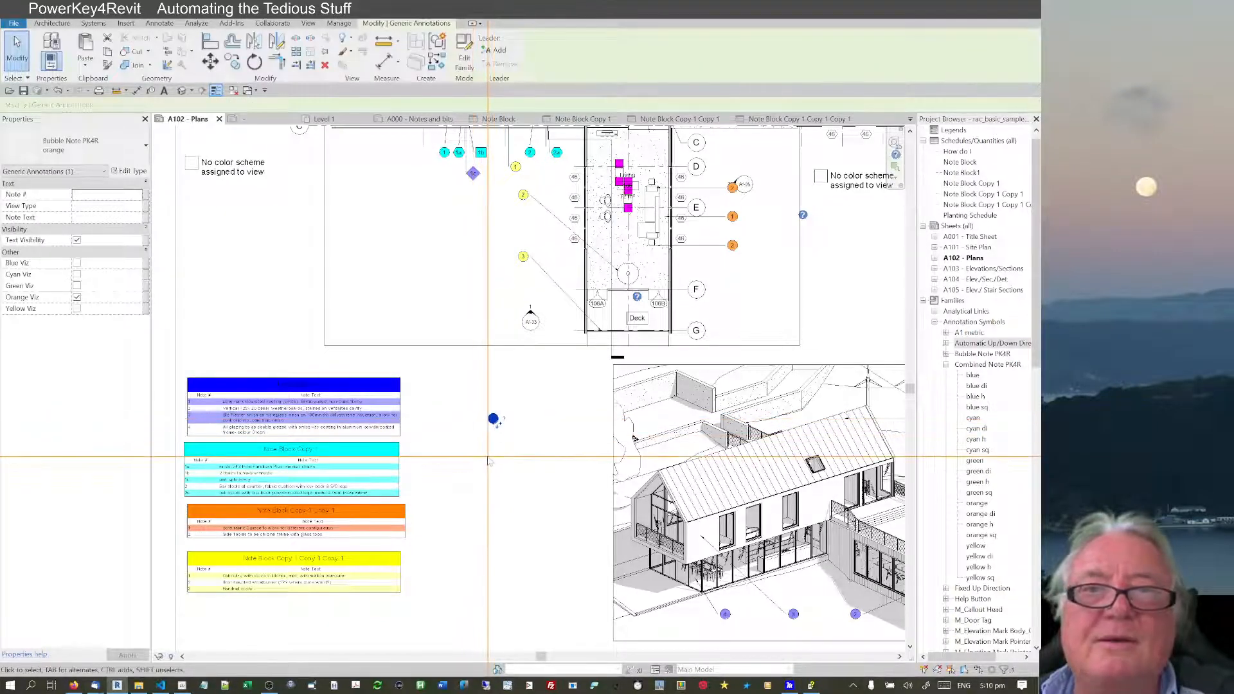
{"action": "key", "text": "d"}
{"action": "key", "text": "l"}
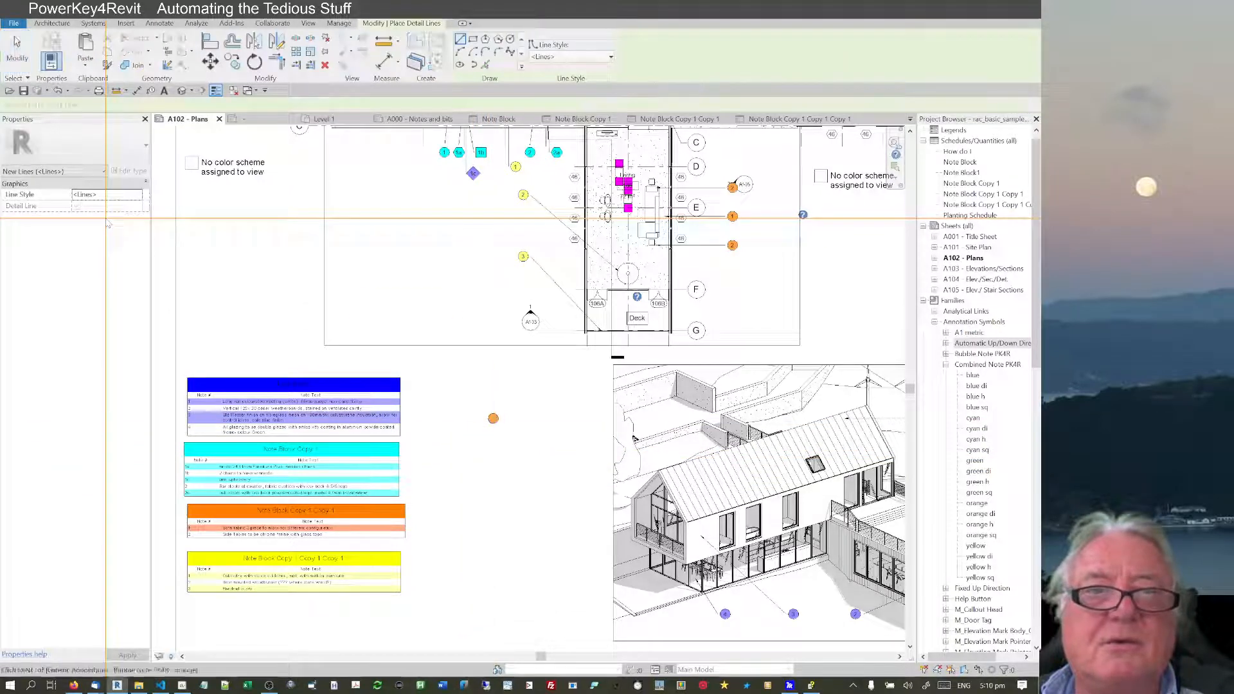
{"action": "key", "text": "Escape"}
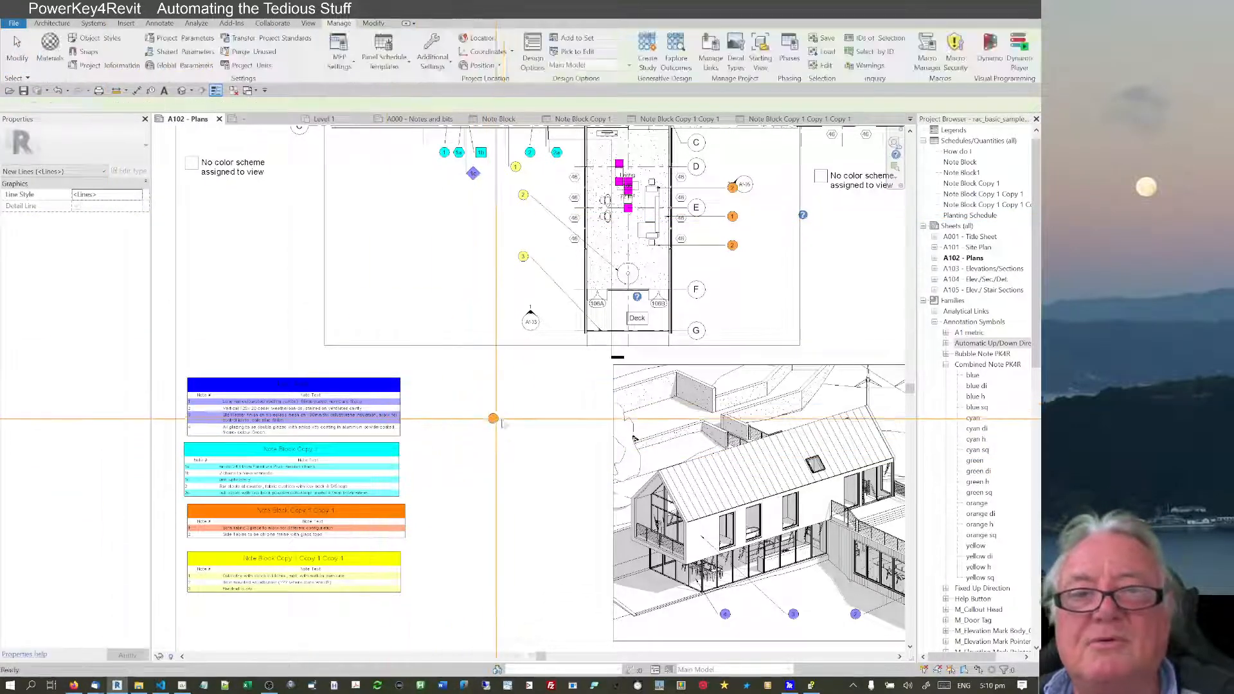
Add a leader to the new orange bubble note beside the note block schedules
{"action": "left_click", "coordinate": [493, 419]}
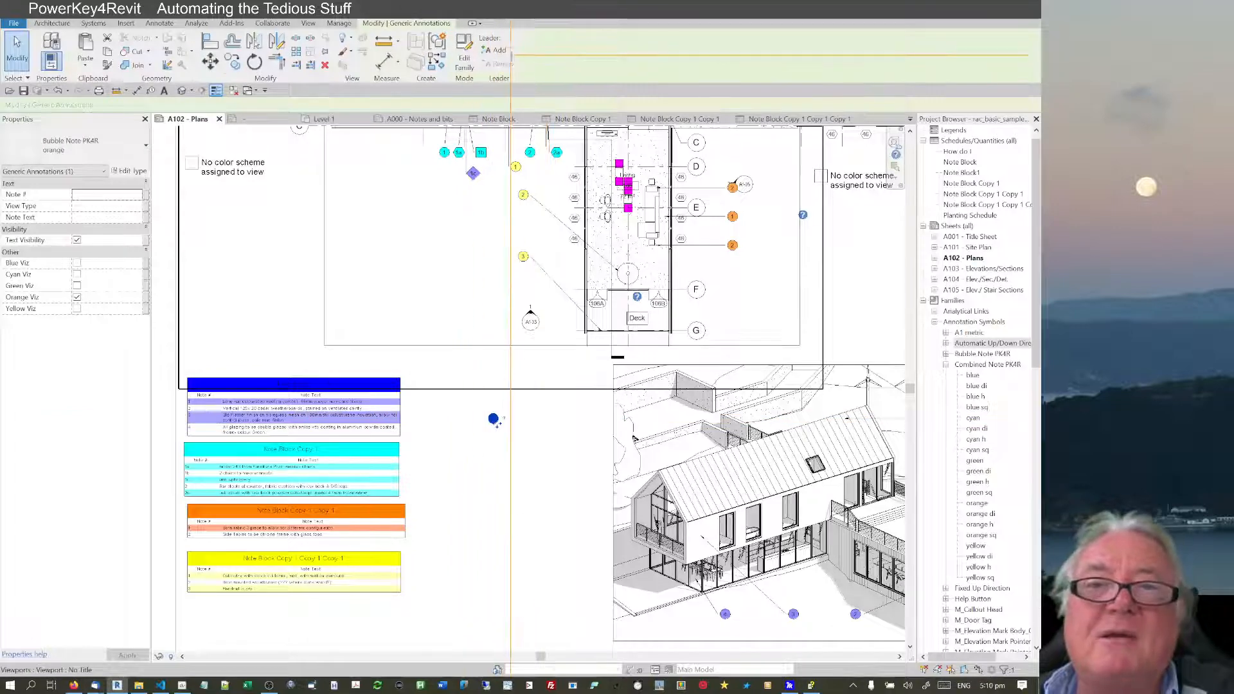
{"action": "key", "text": "Escape"}
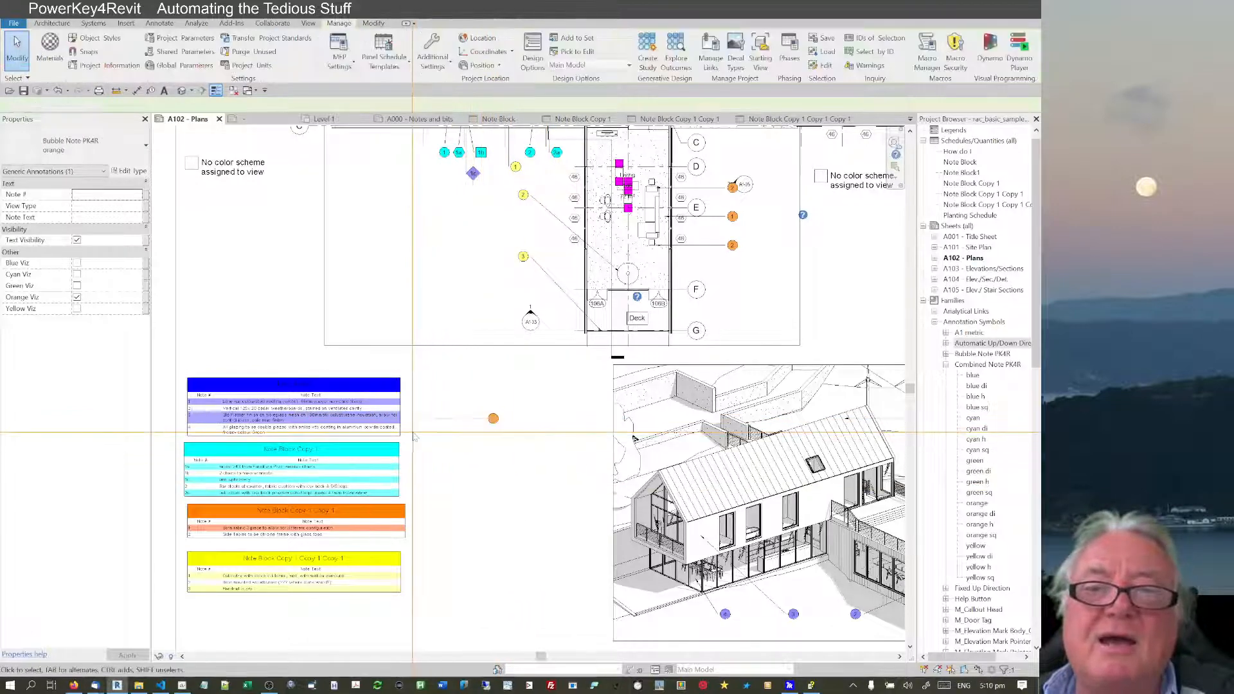
{"action": "scroll", "coordinate": [414, 432], "scroll_direction": "up", "scroll_amount": 3}
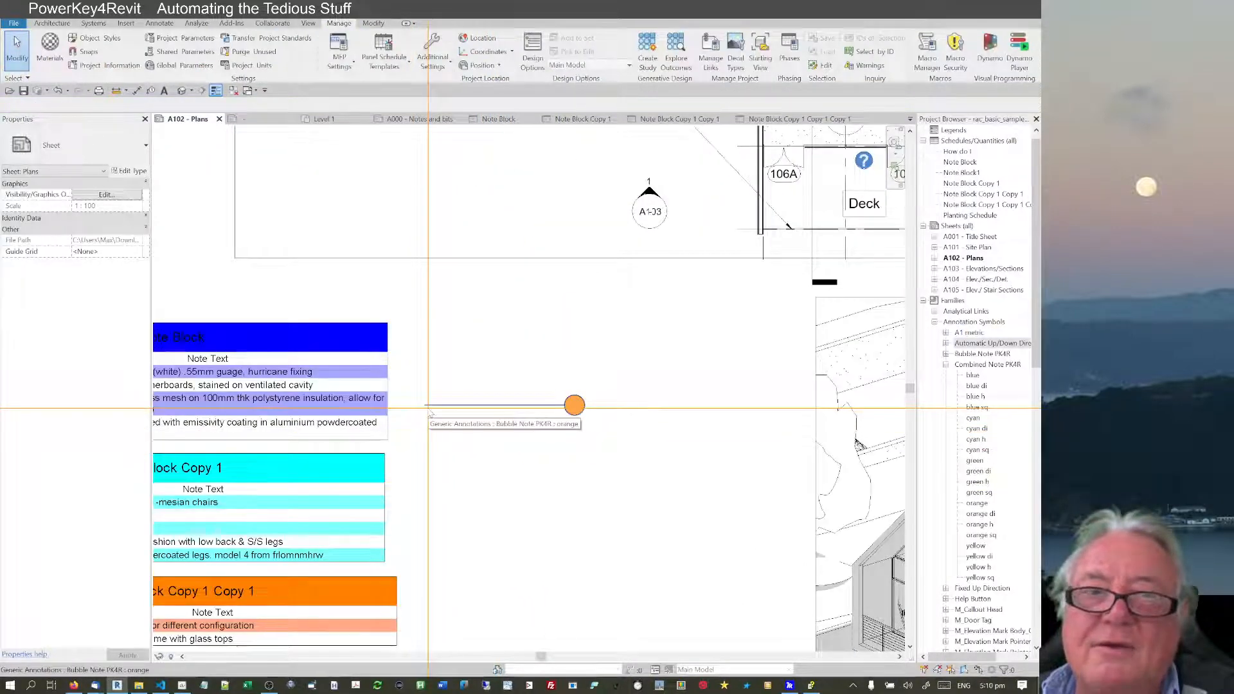
{"action": "scroll", "coordinate": [429, 410], "scroll_direction": "down", "scroll_amount": 4}
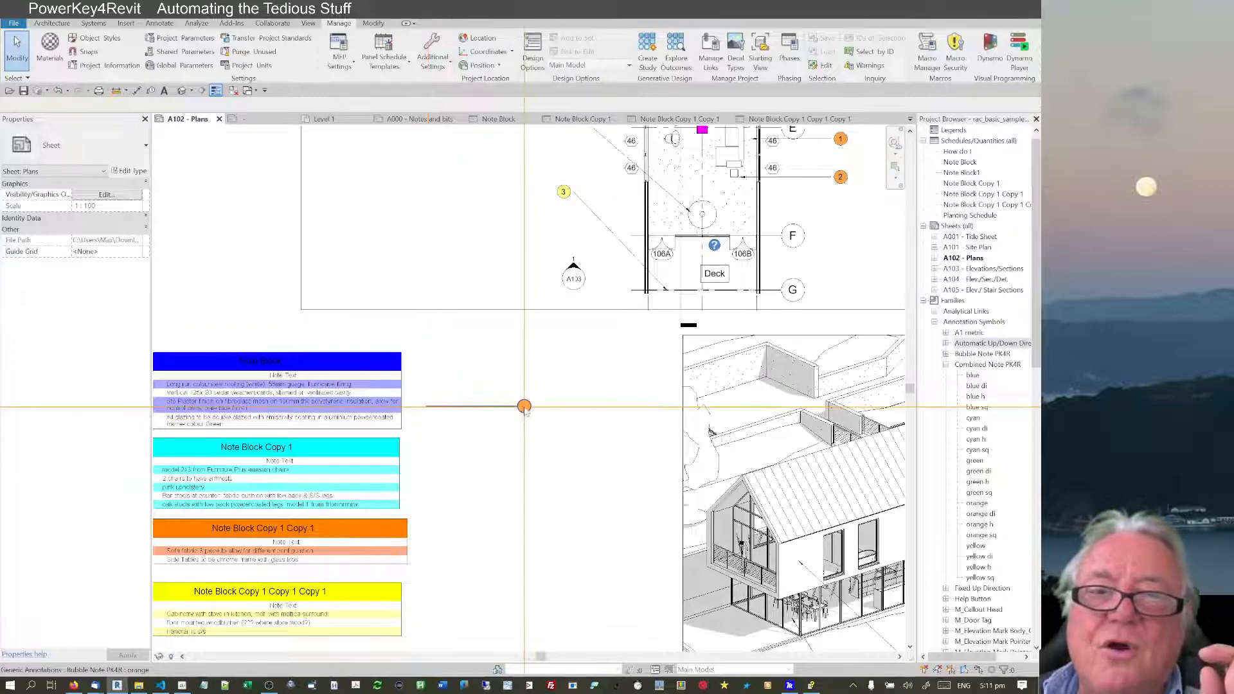
Set the Leader Arrowhead of the orange Bubble Note PK4R type to Arrow Filled 15 Degree
{"action": "left_click", "coordinate": [525, 406]}
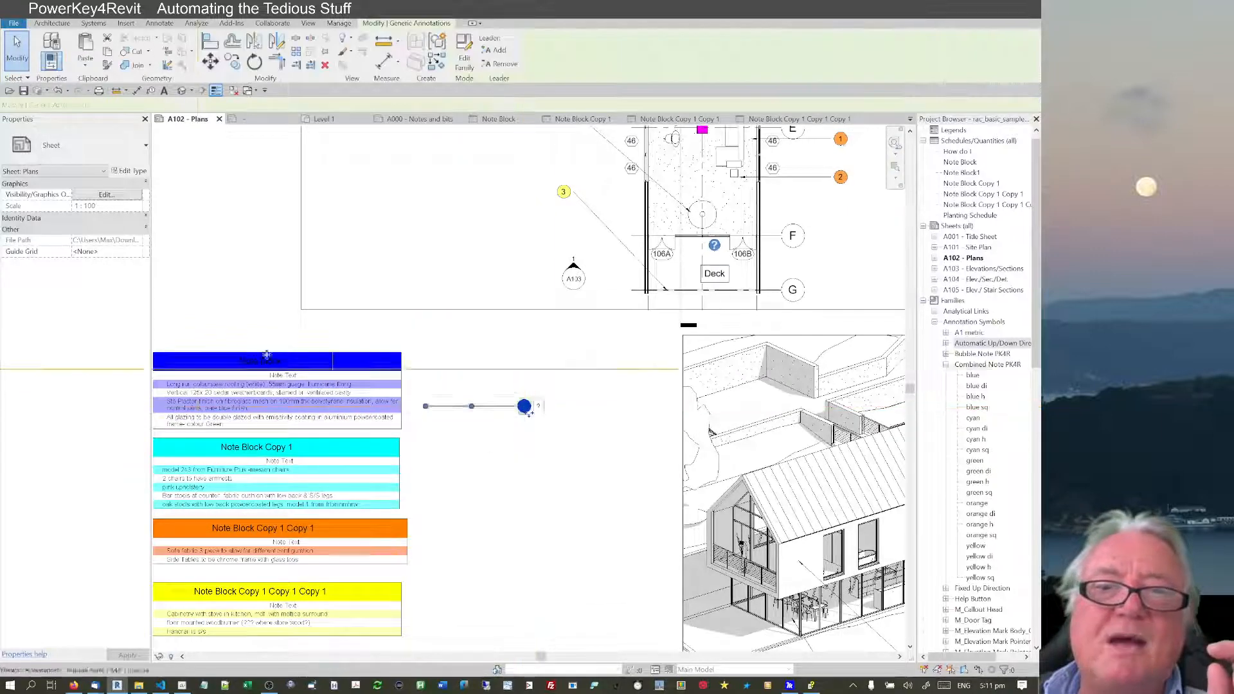
{"action": "left_click", "coordinate": [127, 171]}
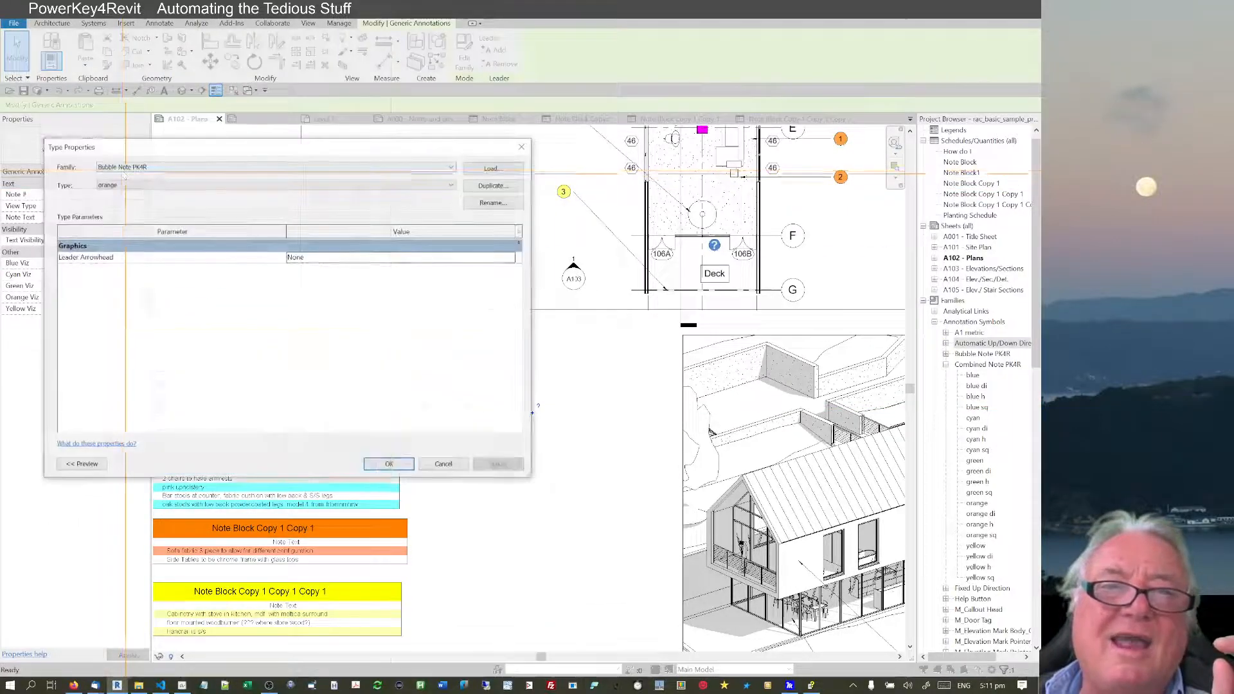
{"action": "left_click", "coordinate": [375, 258]}
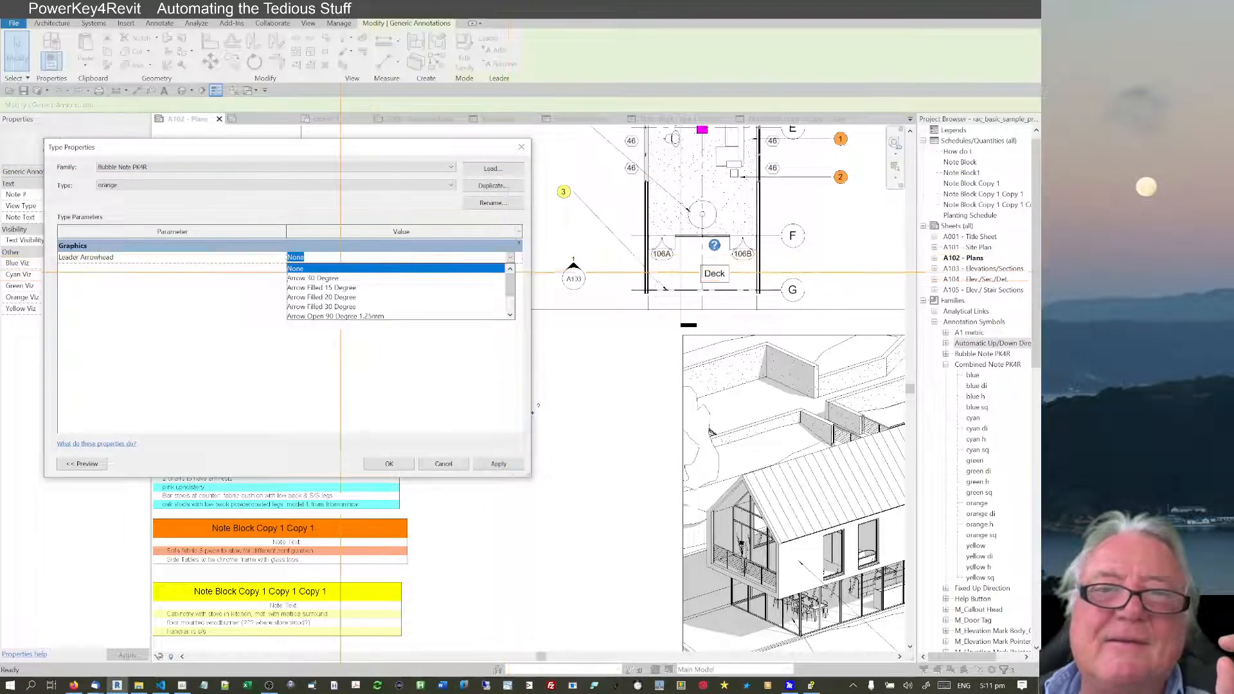
{"action": "left_click", "coordinate": [335, 287]}
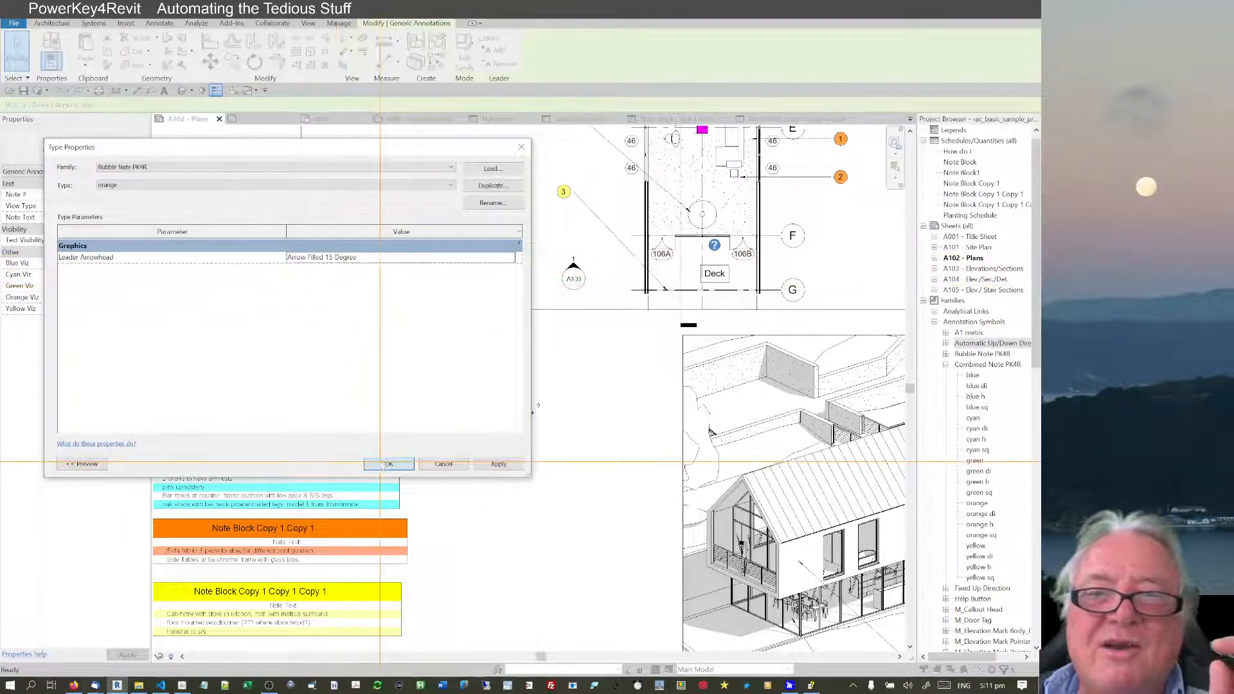
{"action": "left_click", "coordinate": [388, 464]}
{"action": "left_click", "coordinate": [525, 427]}
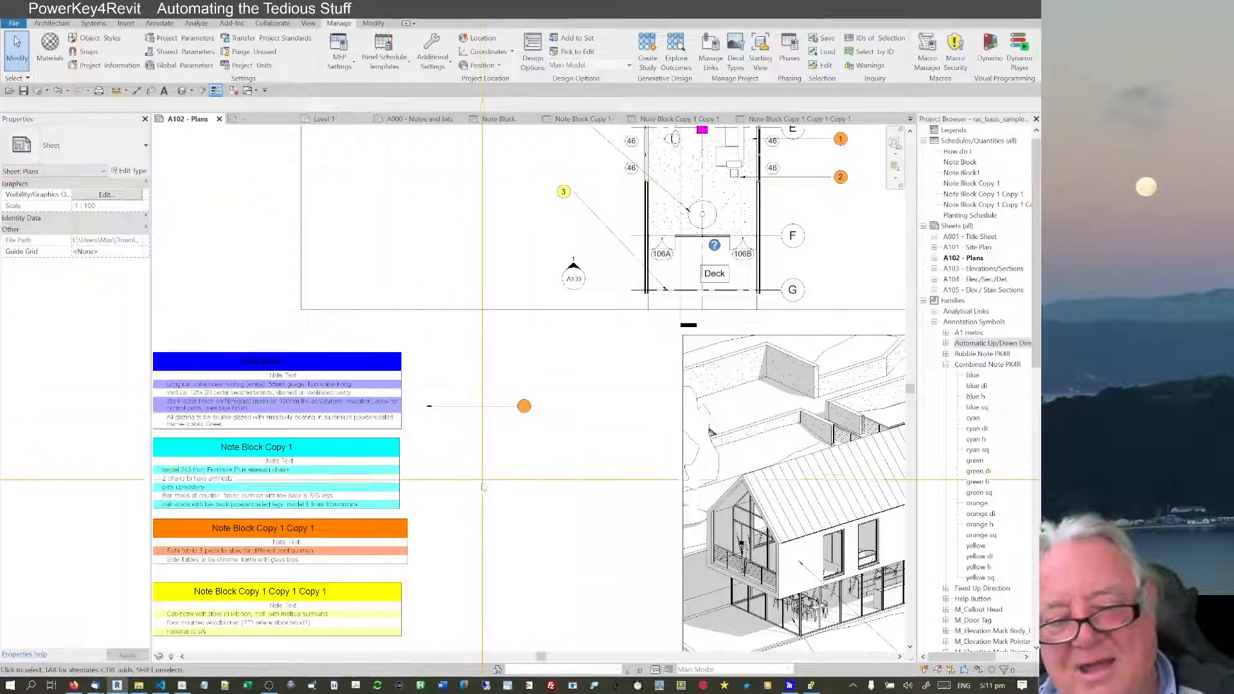
Place the blue type of Bubble Note PK4R.rfa on the sheet directly below the new orange bubble note
{"action": "key", "text": "s"}
{"action": "key", "text": "y"}
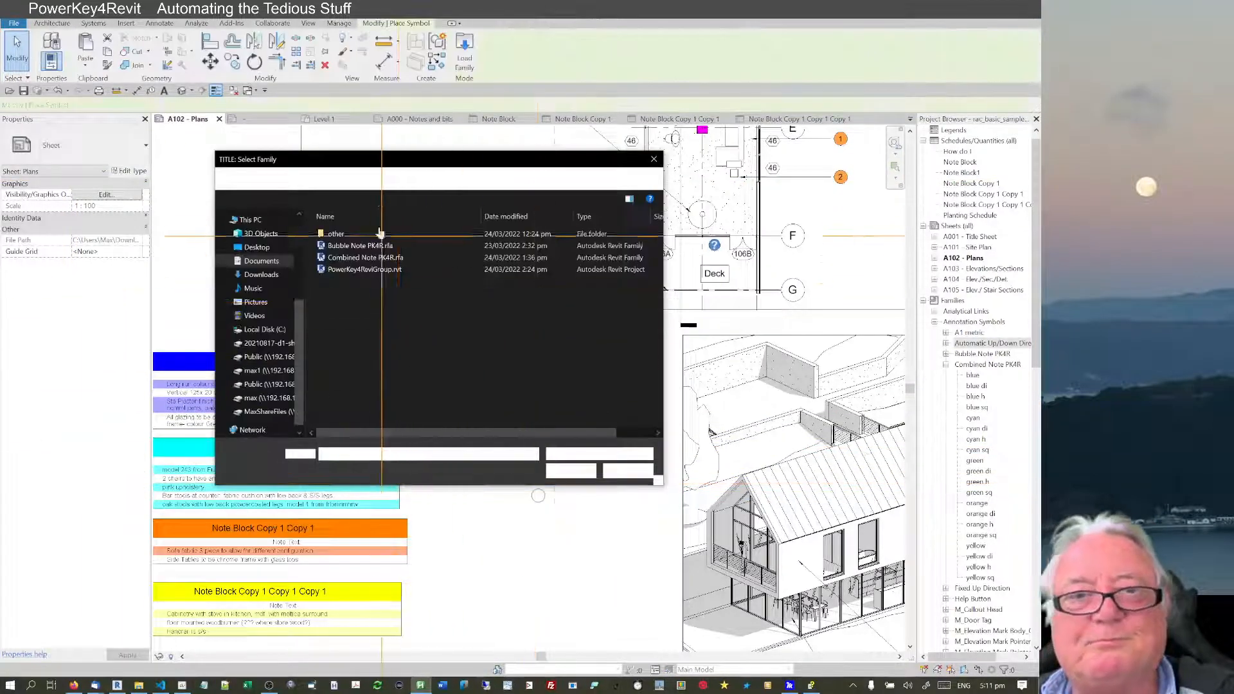
{"action": "left_click", "coordinate": [352, 247]}
{"action": "double_click", "coordinate": [352, 247]}
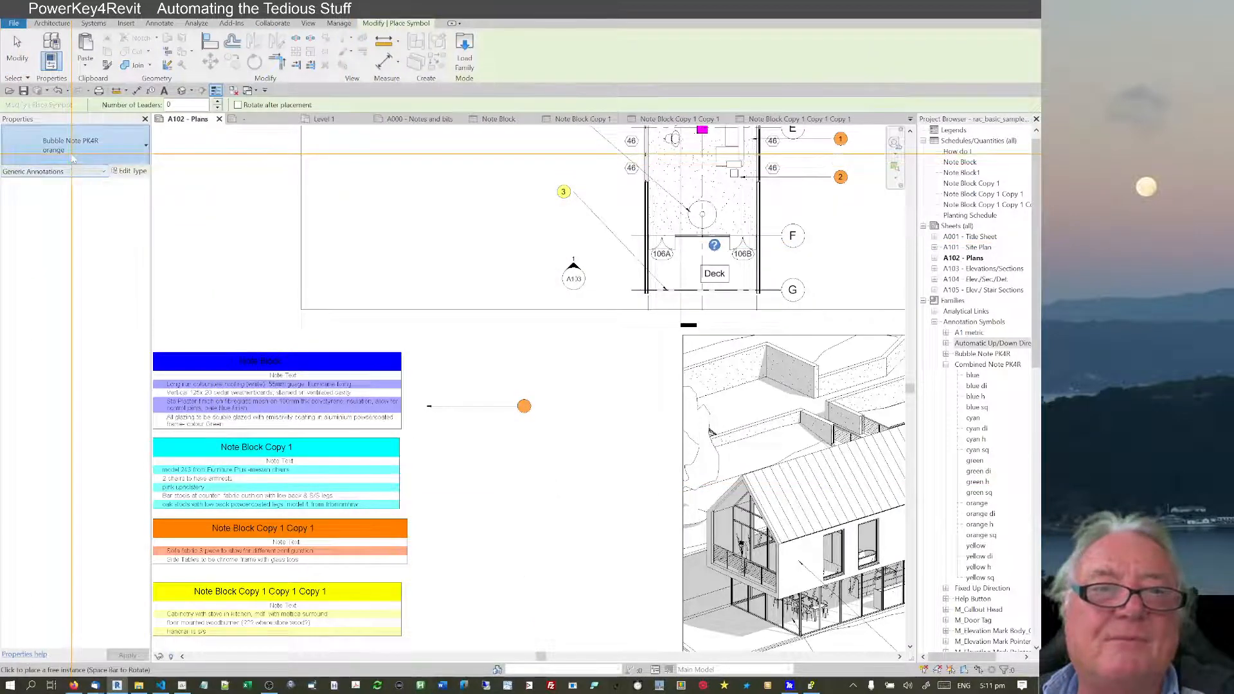
{"action": "left_click", "coordinate": [83, 146]}
{"action": "left_click", "coordinate": [34, 201]}
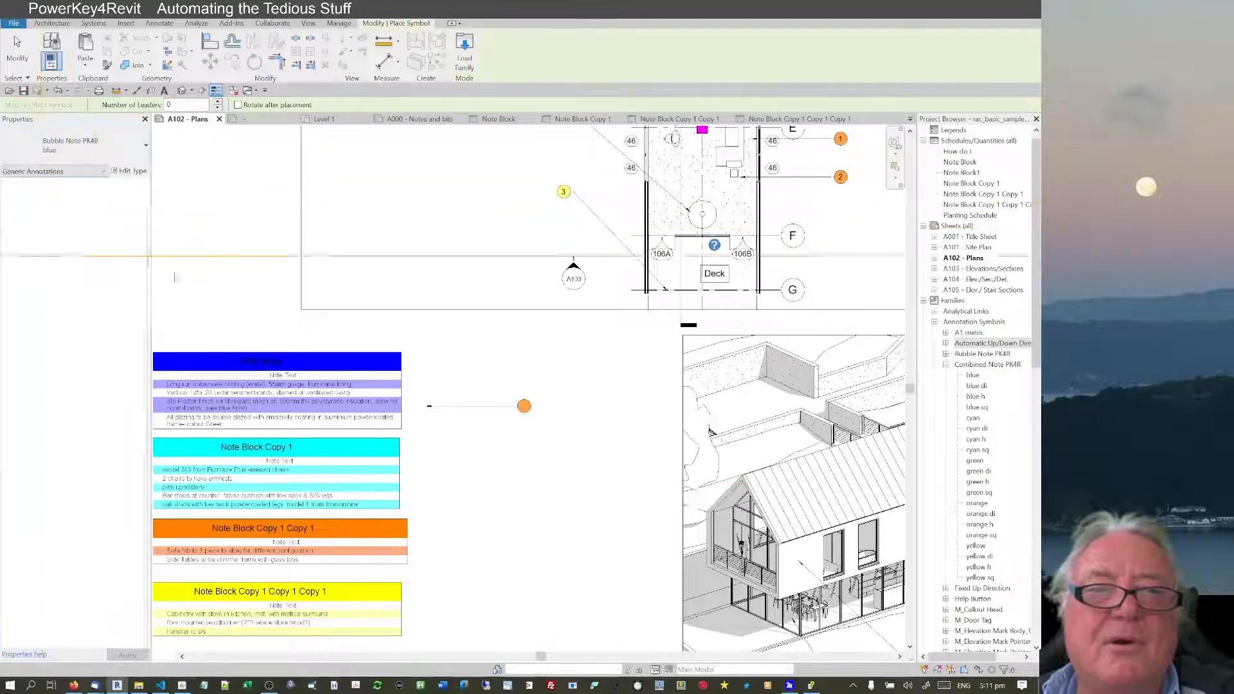
{"action": "left_click", "coordinate": [524, 438]}
{"action": "key", "text": "d"}
{"action": "key", "text": "l"}
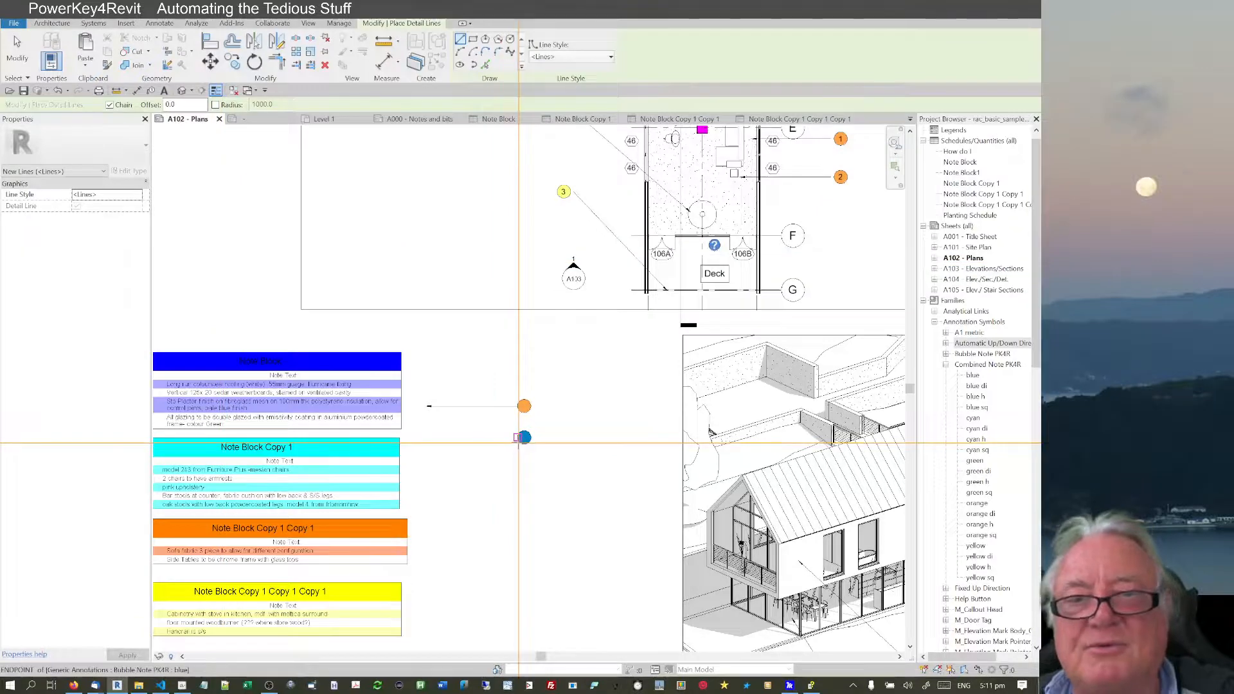
{"action": "key", "text": "Escape"}
Add a leader to the new blue bubble note below the orange one
{"action": "left_click", "coordinate": [524, 440]}
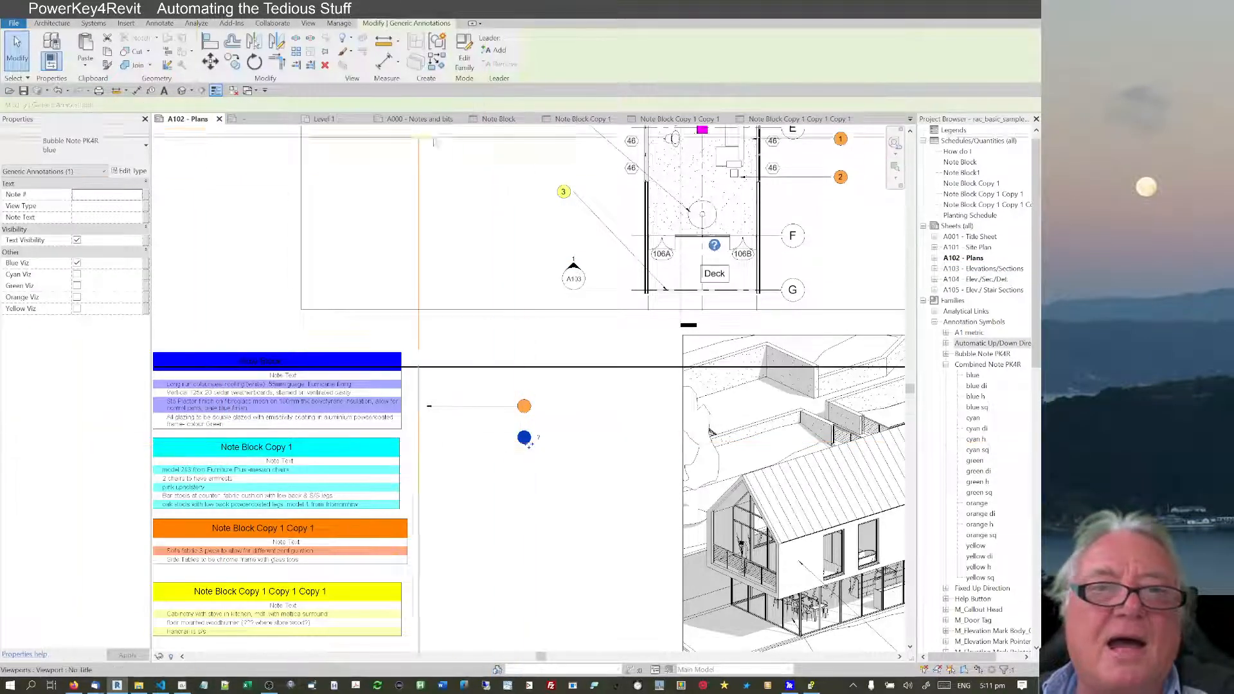
{"action": "left_click", "coordinate": [500, 51]}
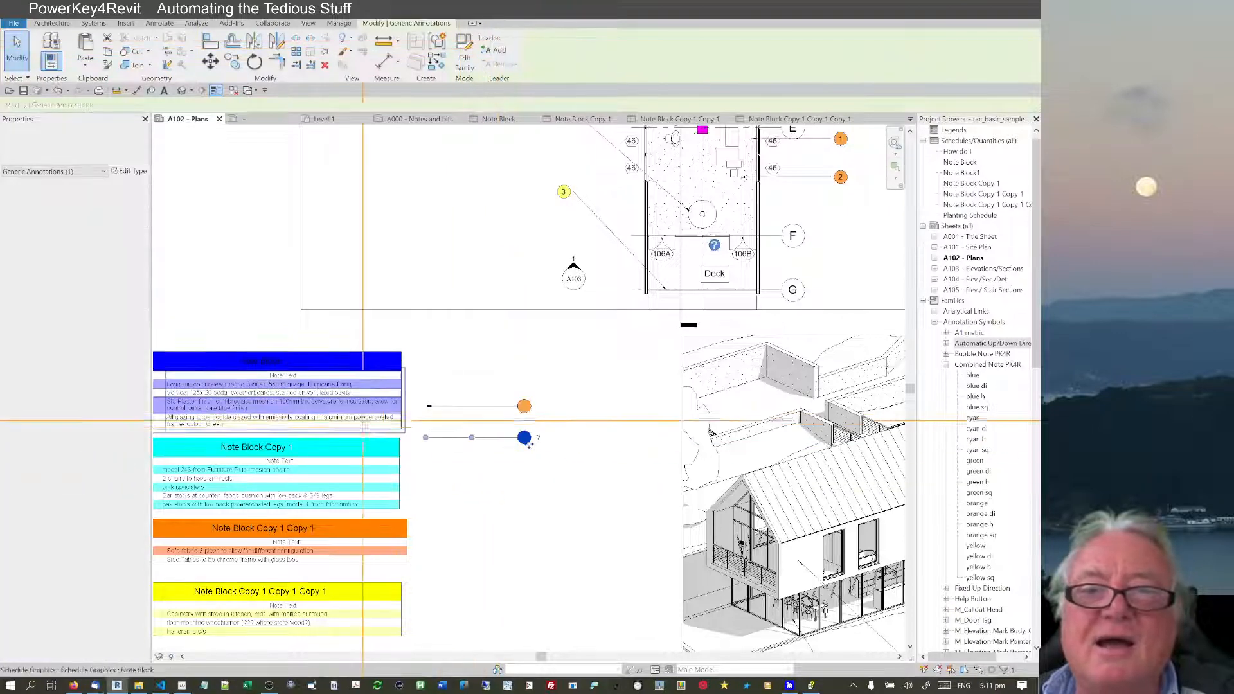
{"action": "scroll", "coordinate": [398, 444], "scroll_direction": "up", "scroll_amount": 3}
{"action": "left_click", "coordinate": [440, 476]}
{"action": "scroll", "coordinate": [447, 472], "scroll_direction": "down", "scroll_amount": 4}
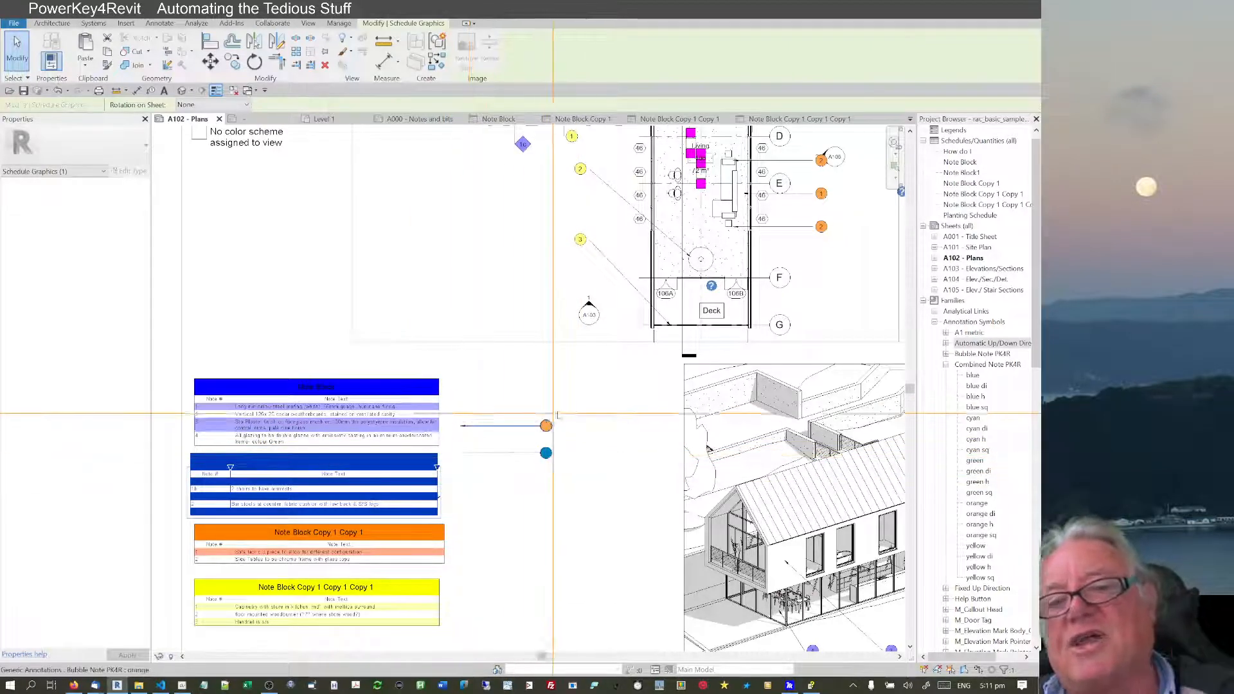
{"action": "scroll", "coordinate": [560, 402], "scroll_direction": "down", "scroll_amount": 3}
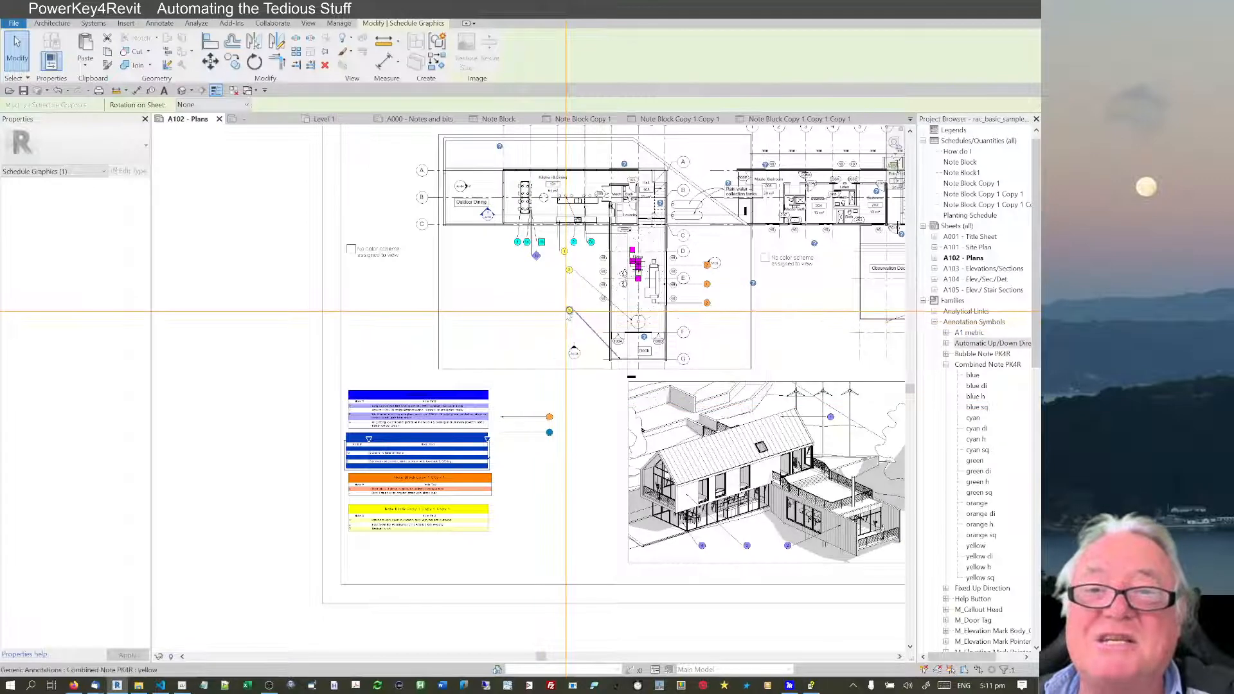
{"action": "left_click", "coordinate": [569, 311]}
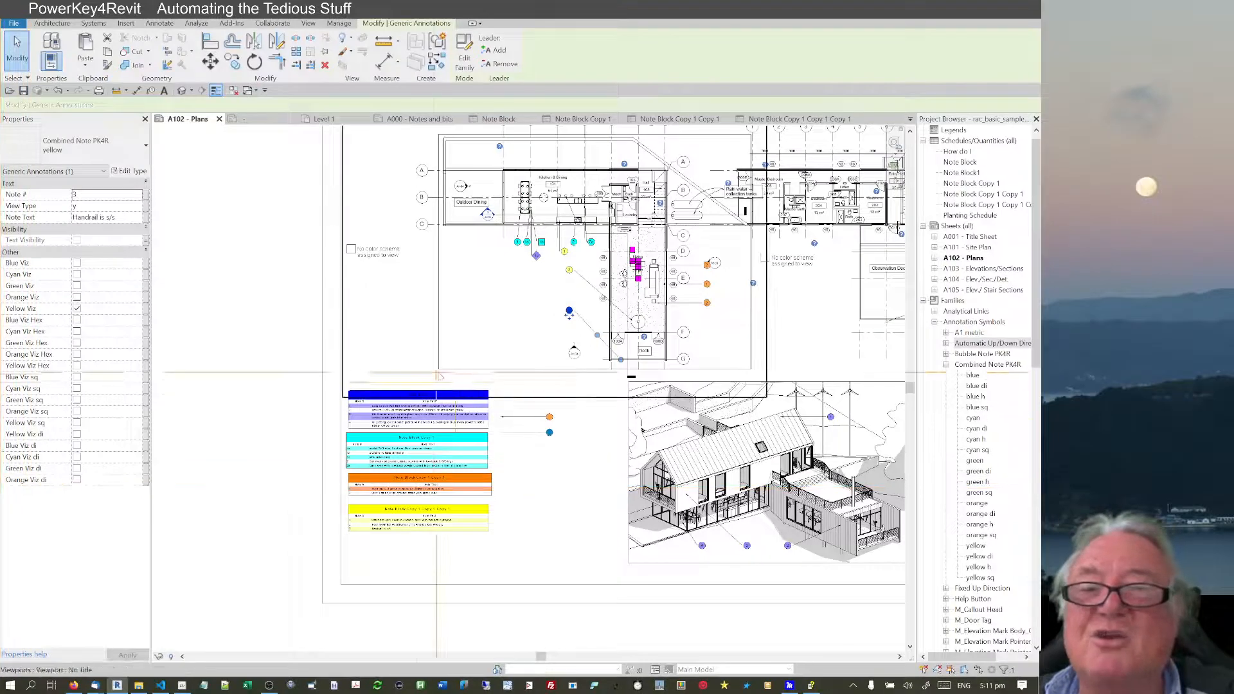
{"action": "left_click", "coordinate": [528, 521]}
Delete the orange and blue bubble notes beside the note block schedules
{"action": "left_click", "coordinate": [554, 414]}
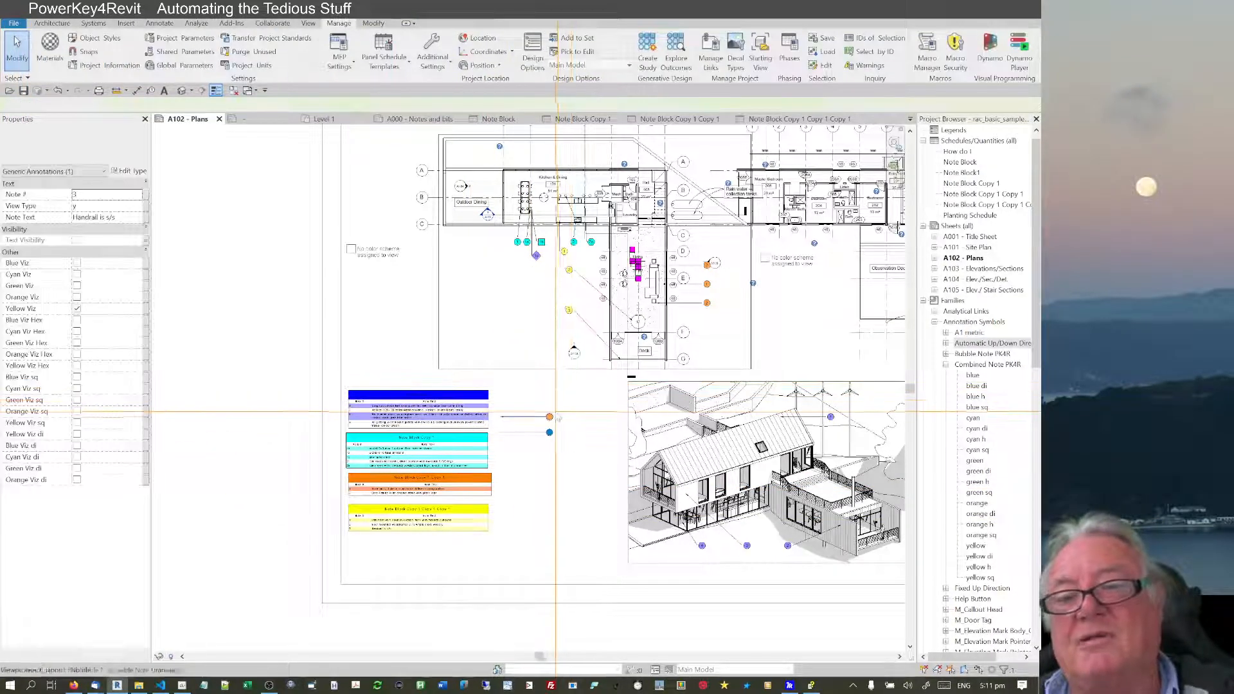
{"action": "left_click_drag", "start_coordinate": [559, 416], "coordinate": [530, 472]}
{"action": "left_click", "coordinate": [532, 425]}
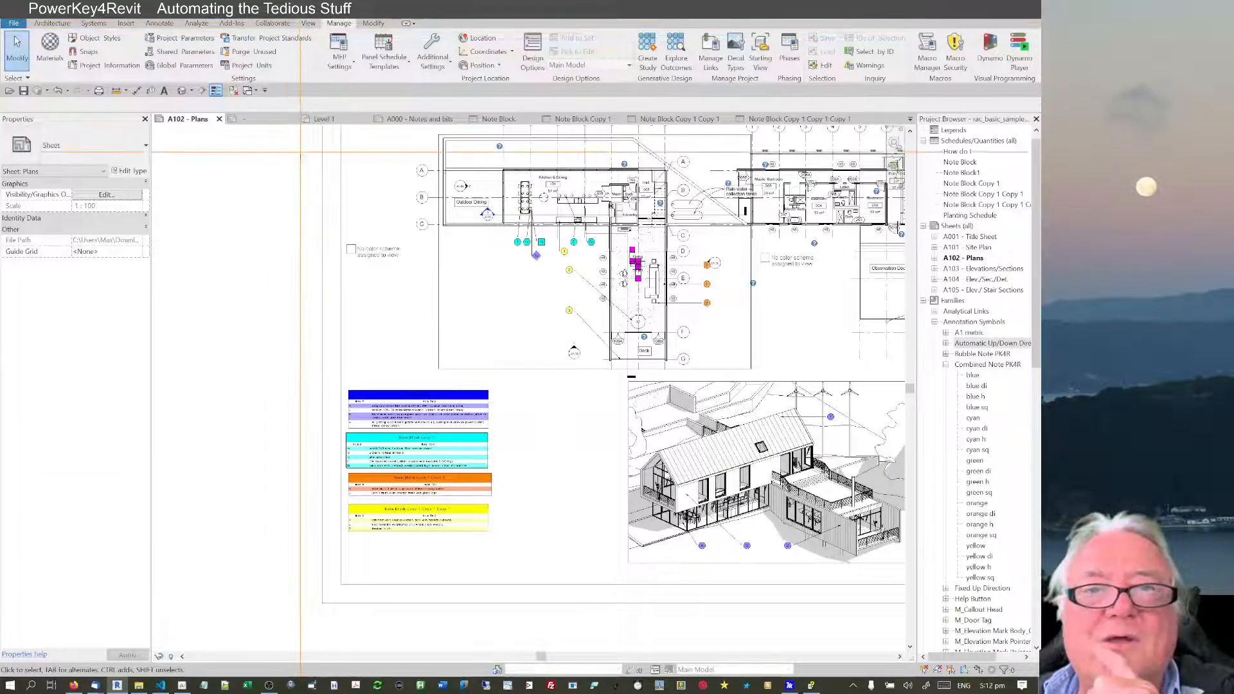
Switch to sheet A000 - Notes and bits and delete the project's PowerKey4ReviGroup detail group
{"action": "left_click", "coordinate": [424, 119]}
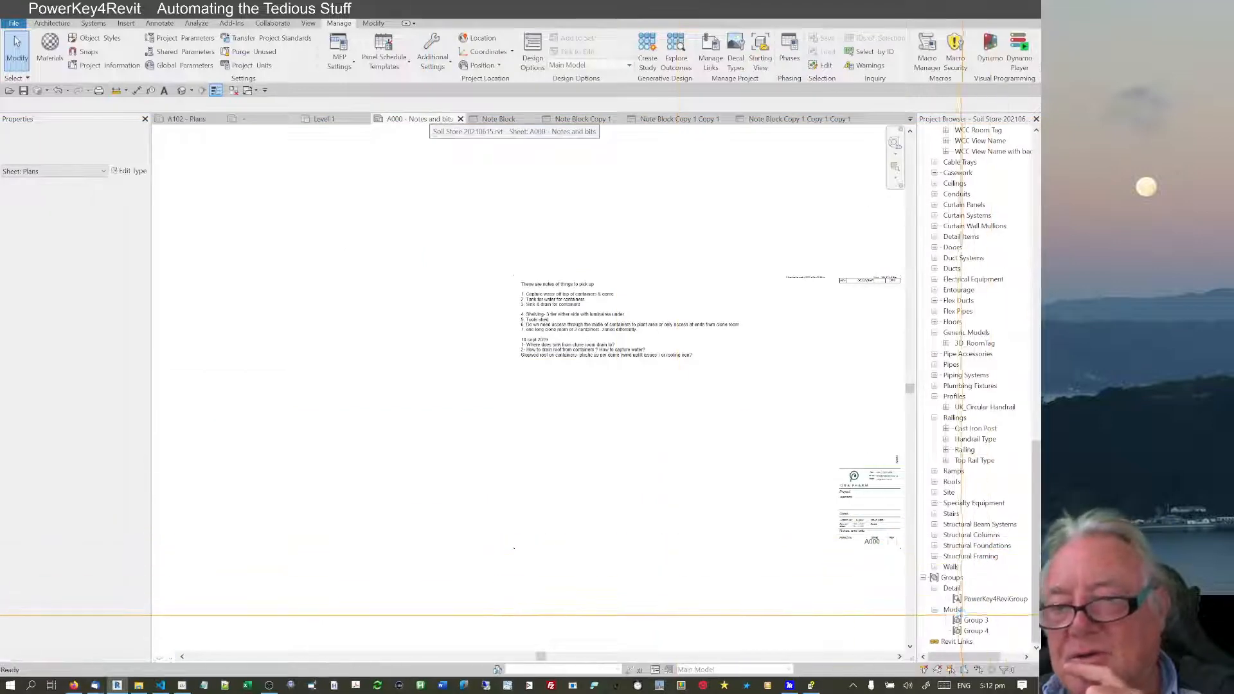
{"action": "left_click", "coordinate": [983, 598]}
{"action": "key", "text": "Delete"}
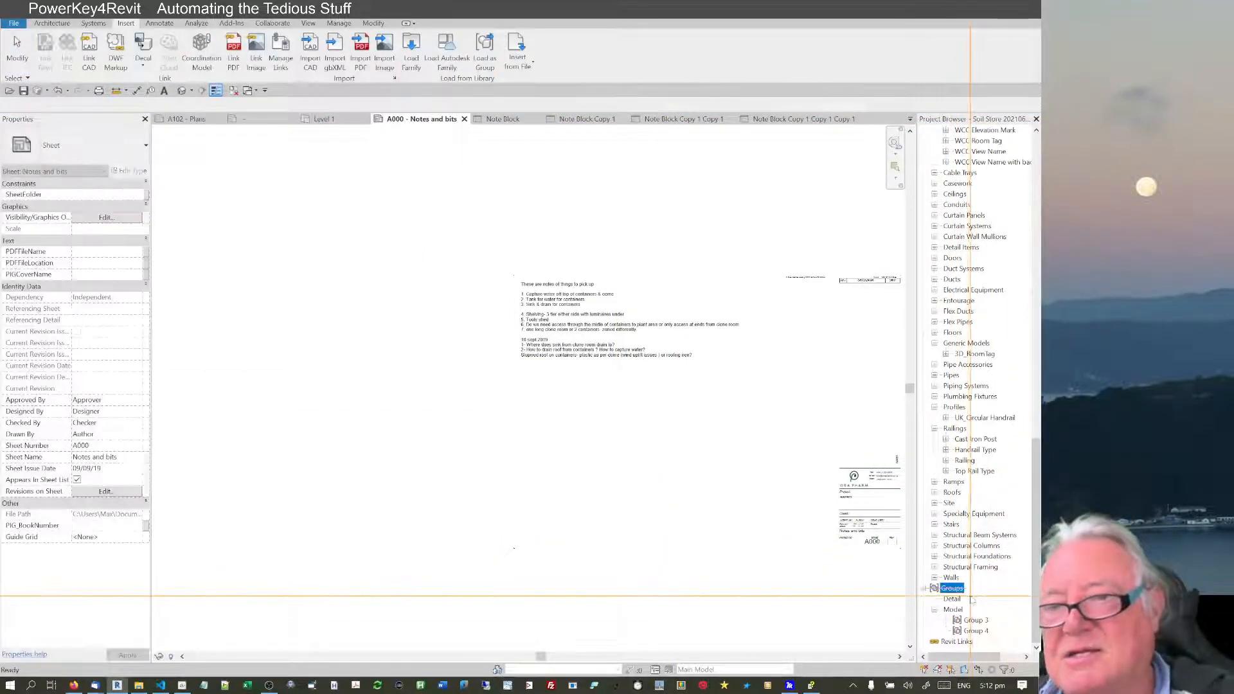
Delete the Combined Note PK4R annotation symbol family from the project
{"action": "mouse_move", "coordinate": [1035, 462]}
{"action": "left_mouse_down"}
{"action": "mouse_move", "coordinate": [1033, 322]}
{"action": "mouse_move", "coordinate": [1028, 353]}
{"action": "mouse_move", "coordinate": [967, 260]}
{"action": "left_mouse_up"}
{"action": "left_click", "coordinate": [968, 248]}
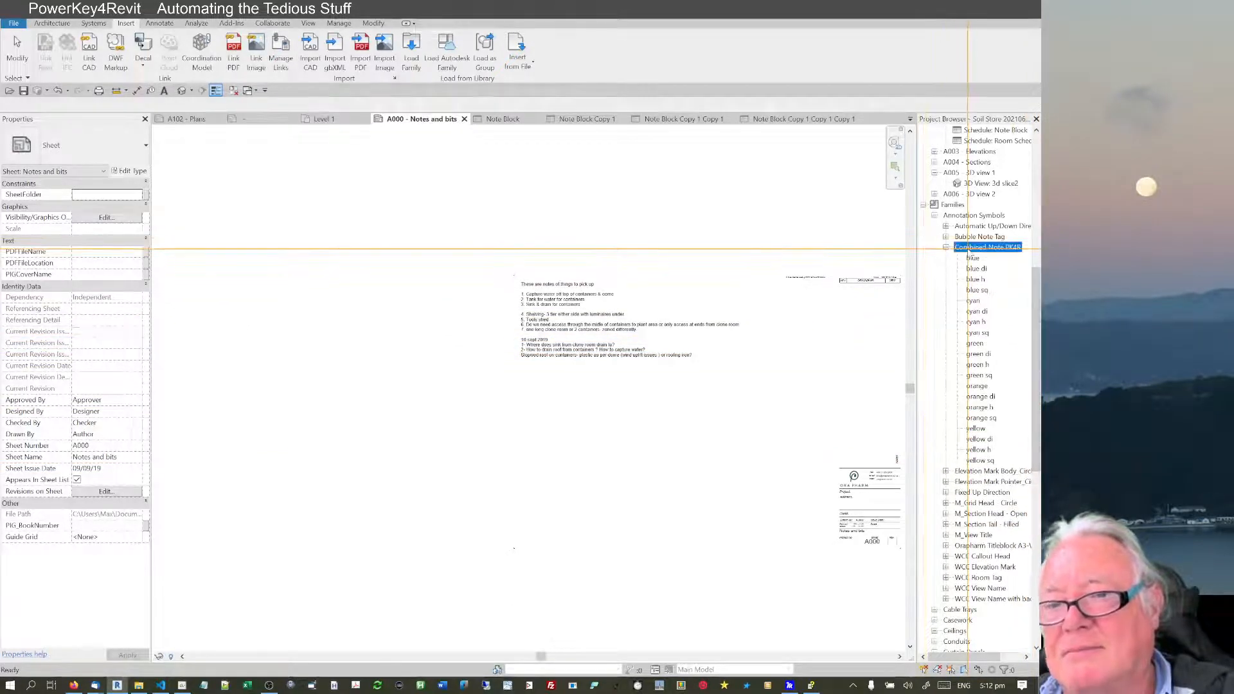
{"action": "key", "text": "Delete"}
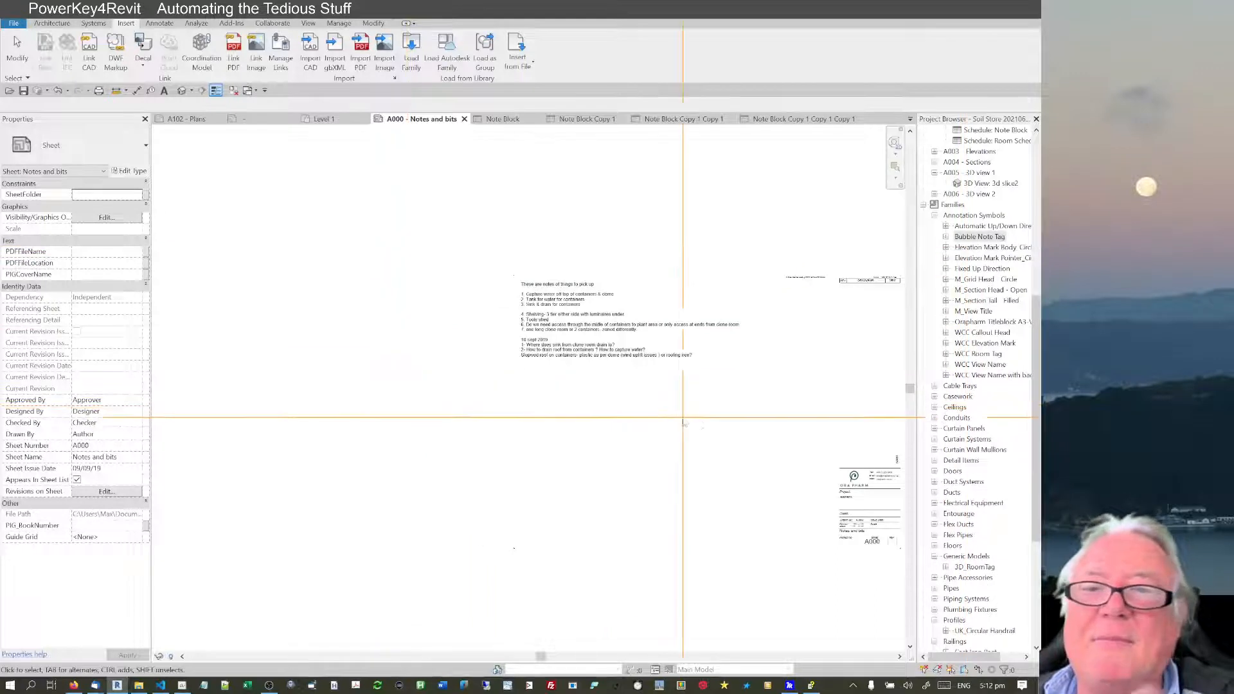
Load PowerKey4ReviGroup.rvt as a group with attached details and expand the Bubble Note Tag and Combined Note PK4R families
{"action": "middle_click_drag", "start_coordinate": [689, 435], "coordinate": [457, 322]}
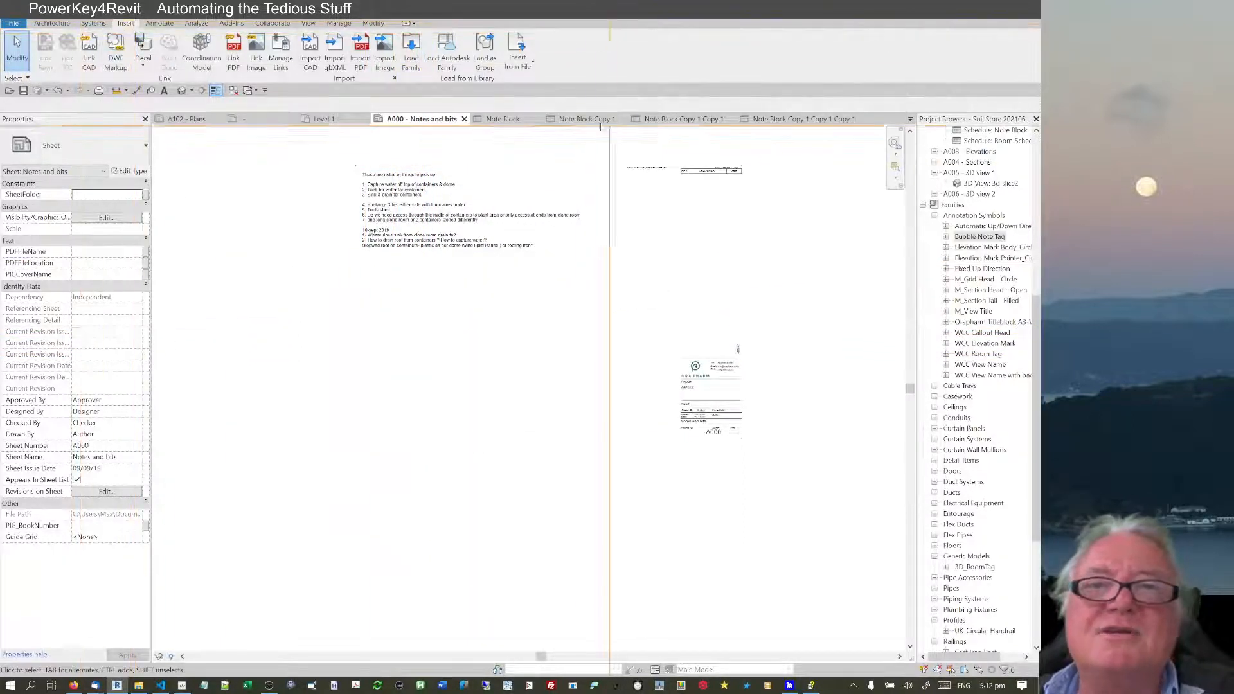
{"action": "left_click", "coordinate": [486, 44]}
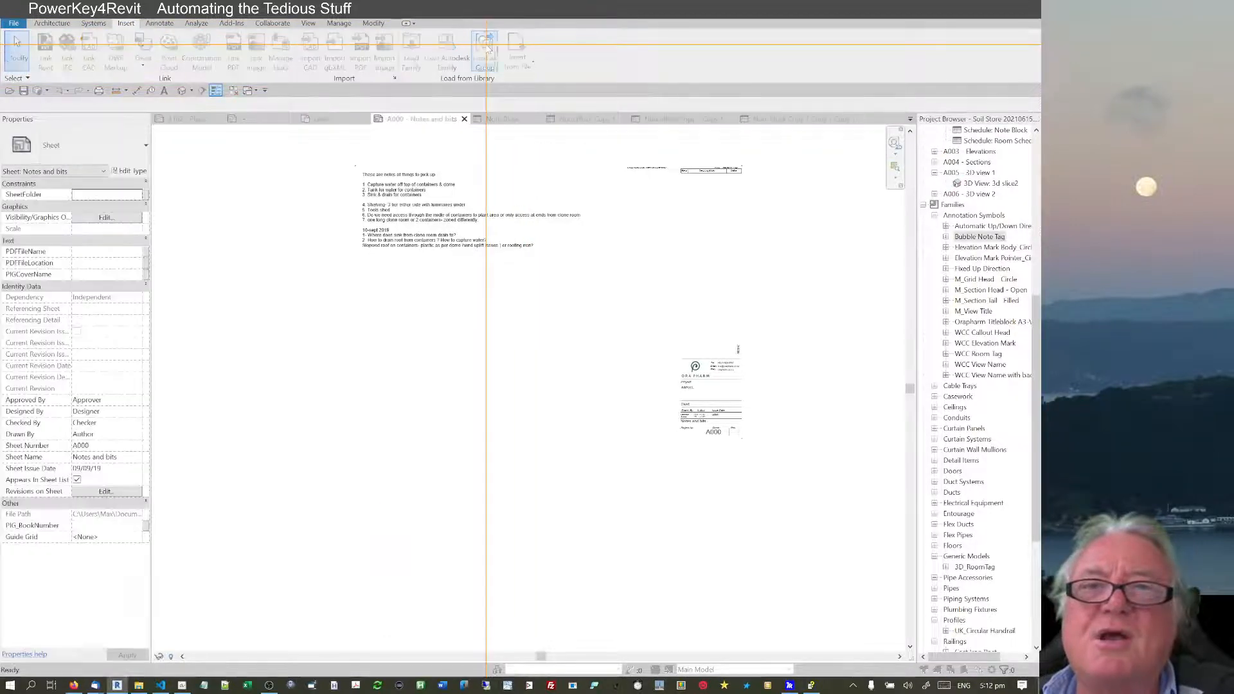
{"action": "left_click", "coordinate": [426, 265]}
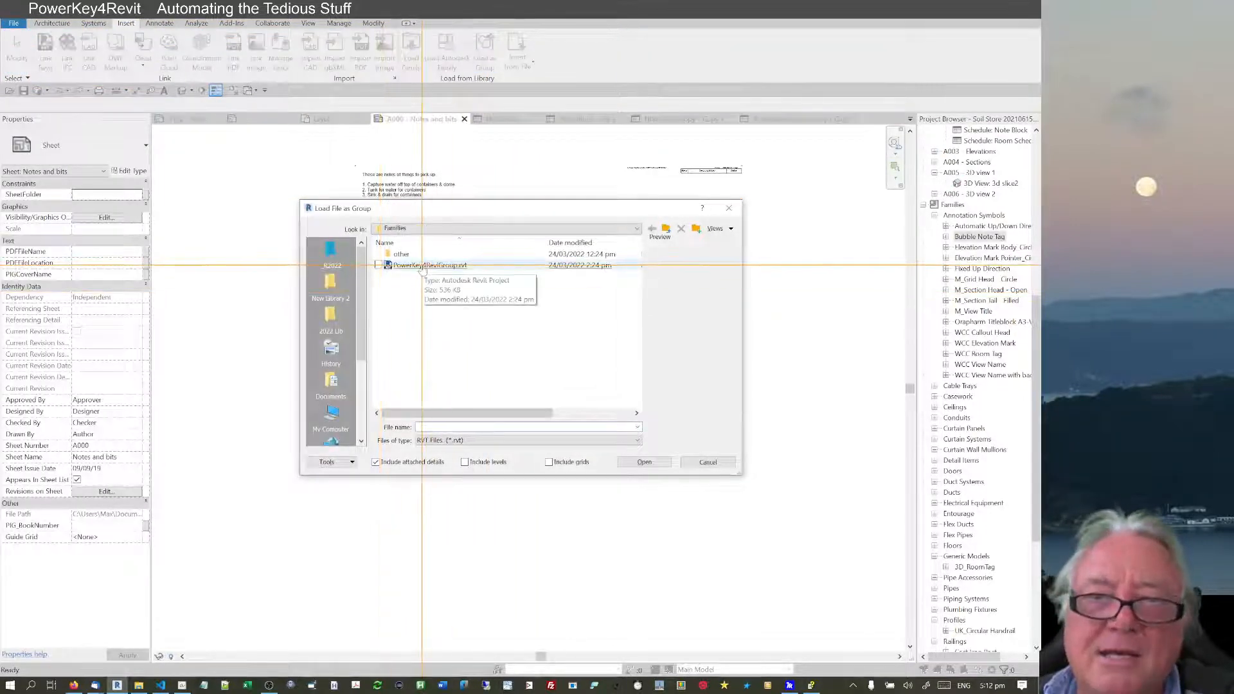
{"action": "left_click", "coordinate": [643, 461]}
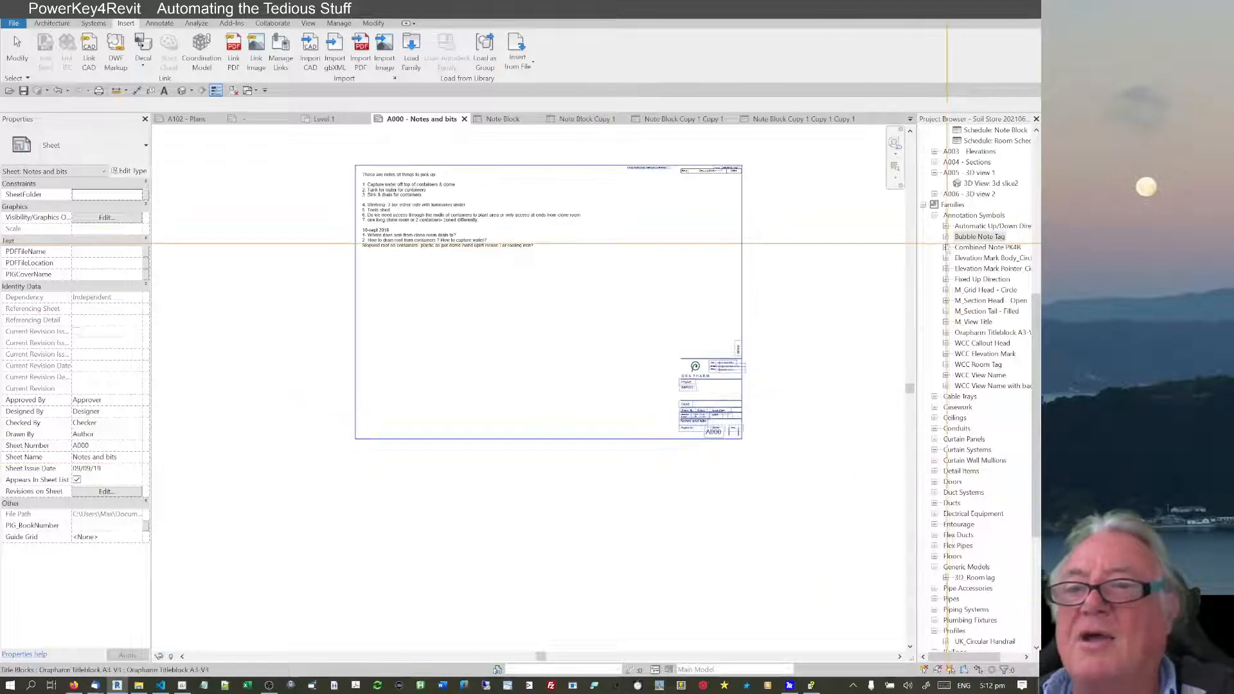
{"action": "double_click", "coordinate": [950, 237]}
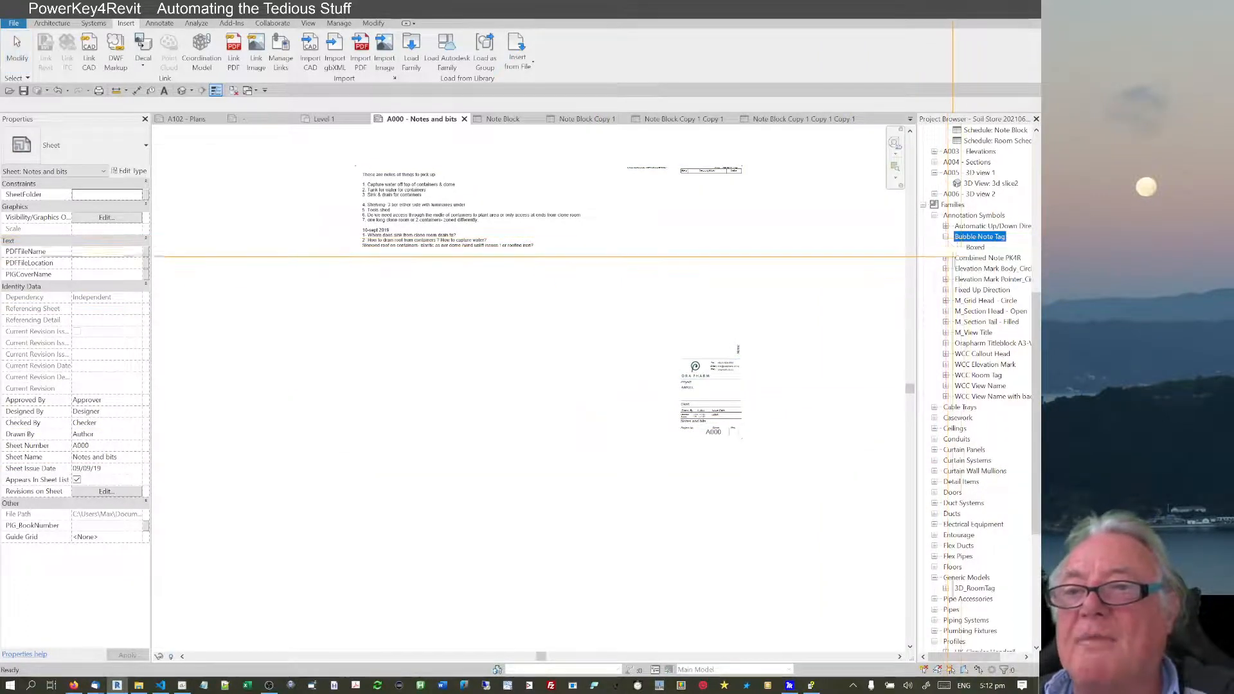
{"action": "left_click", "coordinate": [946, 258]}
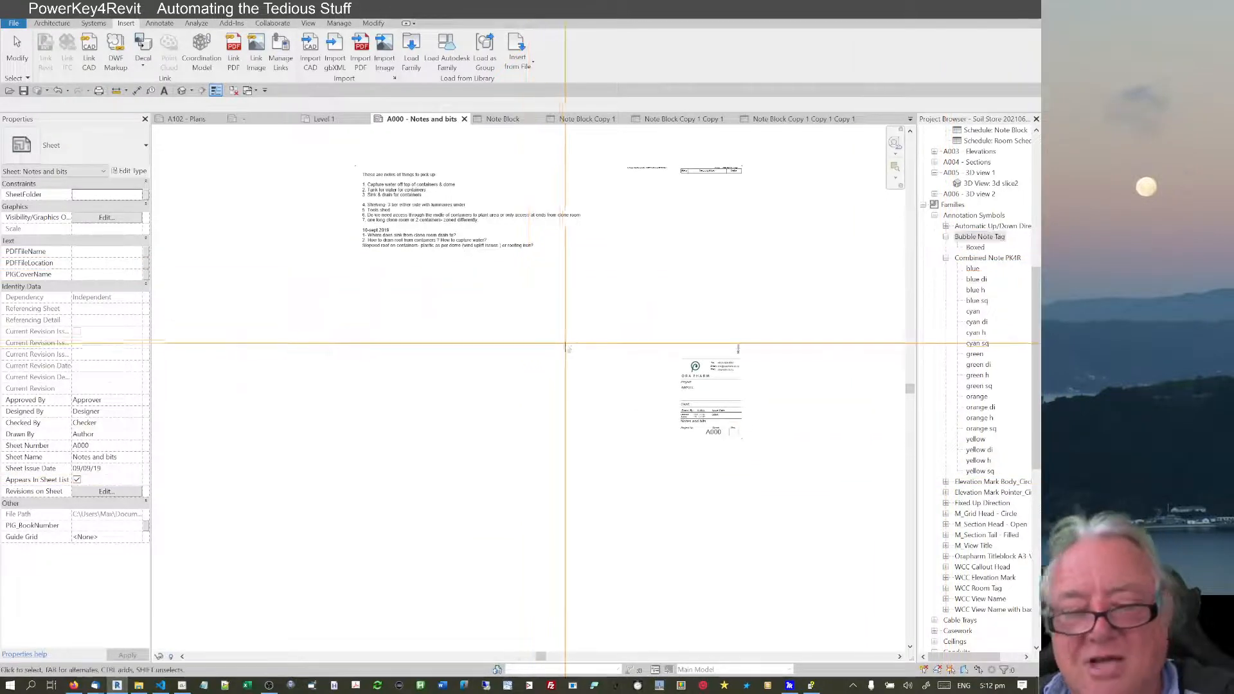
Place the blue h type of Combined Note PK4R below the notes text on sheet A000 and add a leader to it
{"action": "key", "text": "n"}
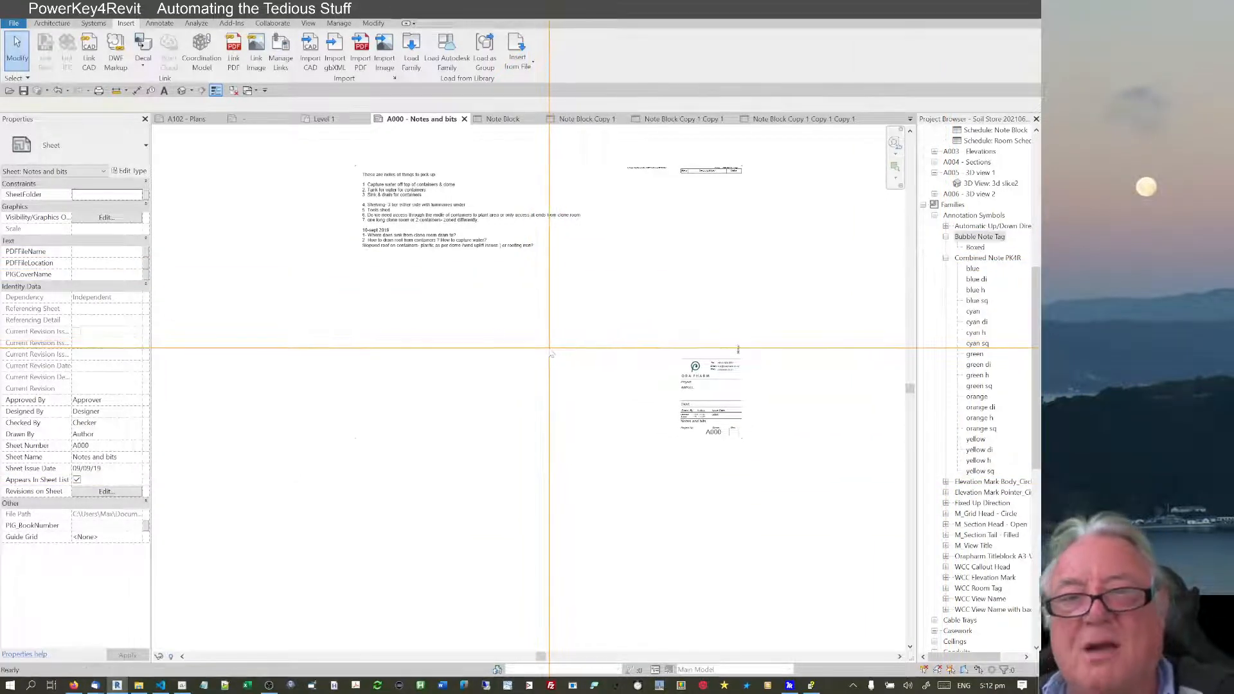
{"action": "left_click", "coordinate": [378, 260]}
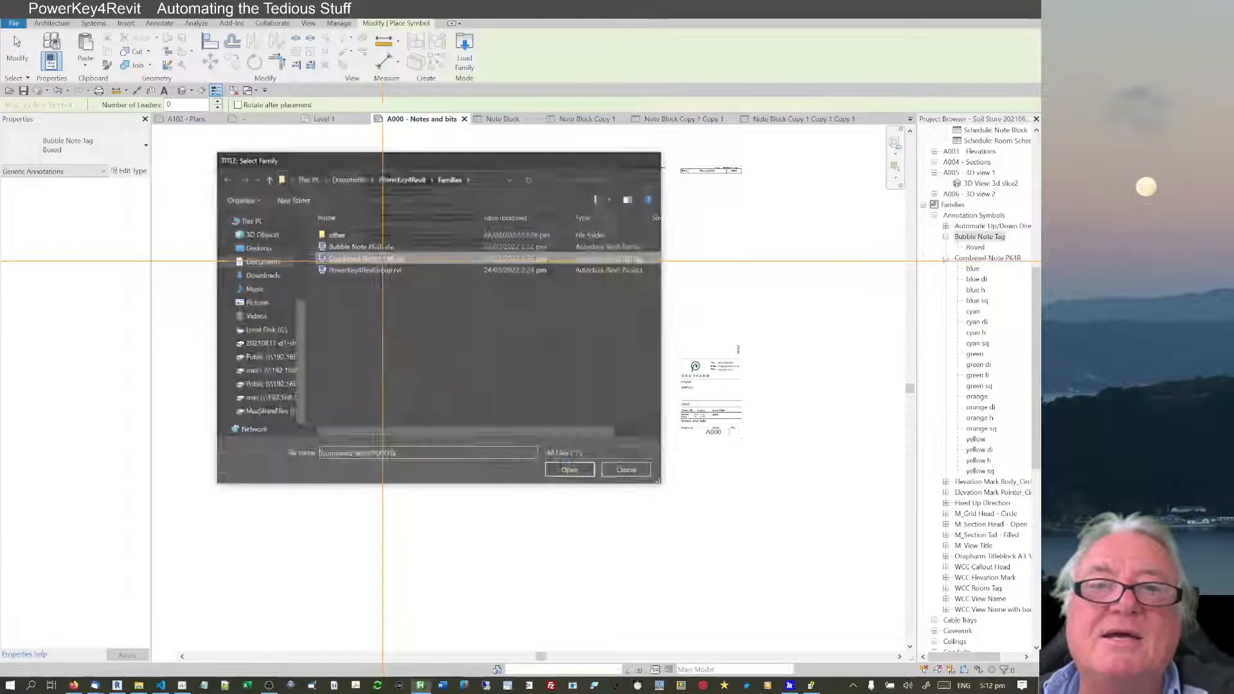
{"action": "left_click", "coordinate": [12, 149]}
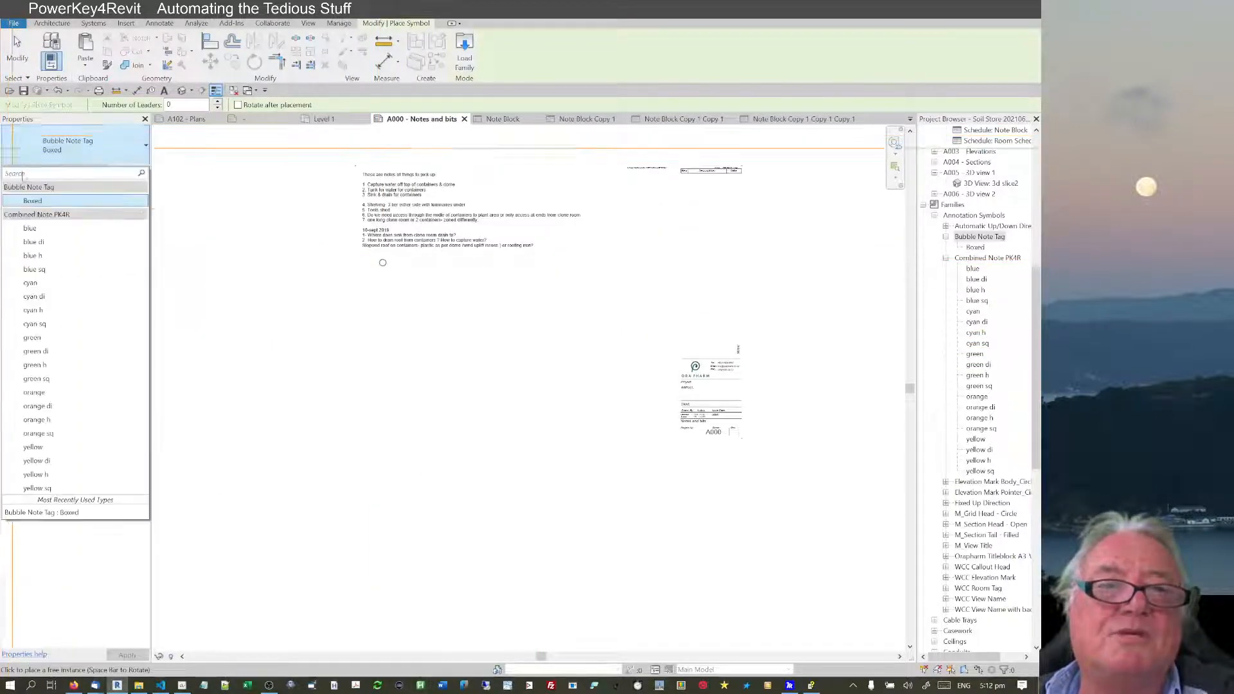
{"action": "left_click", "coordinate": [33, 255]}
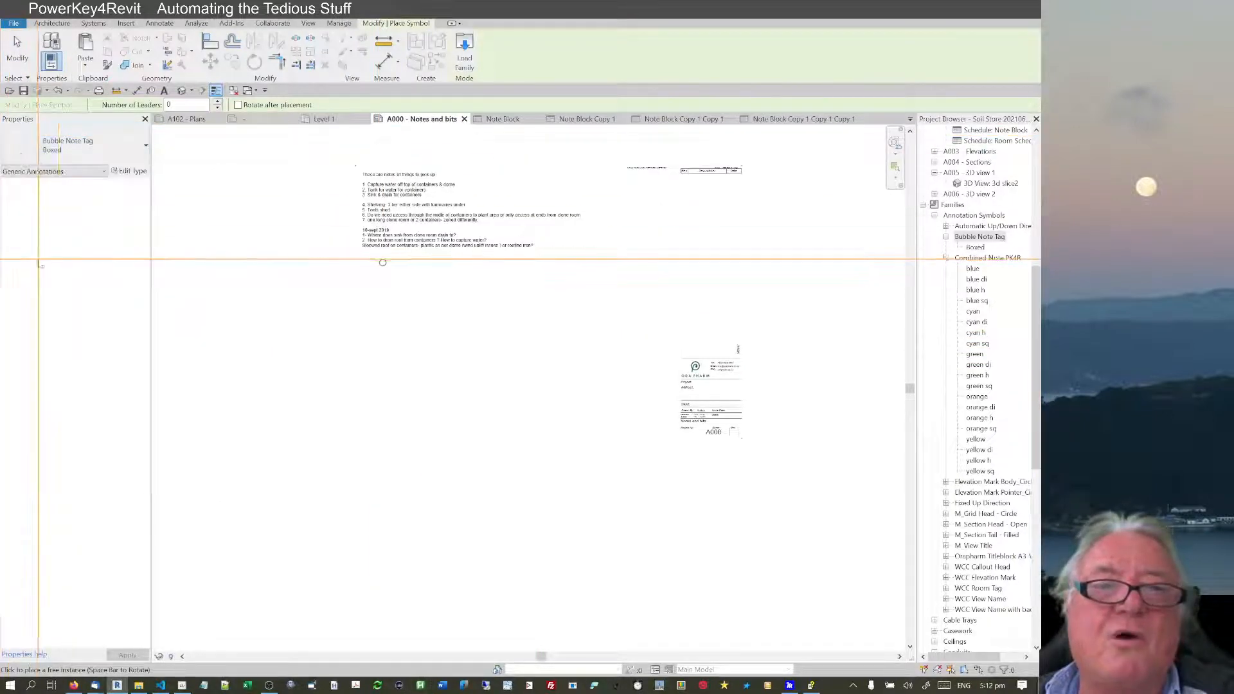
{"action": "left_click", "coordinate": [571, 337]}
{"action": "key", "text": "Escape"}
{"action": "key", "text": "Escape"}
{"action": "scroll", "coordinate": [601, 339], "scroll_direction": "up", "scroll_amount": 5}
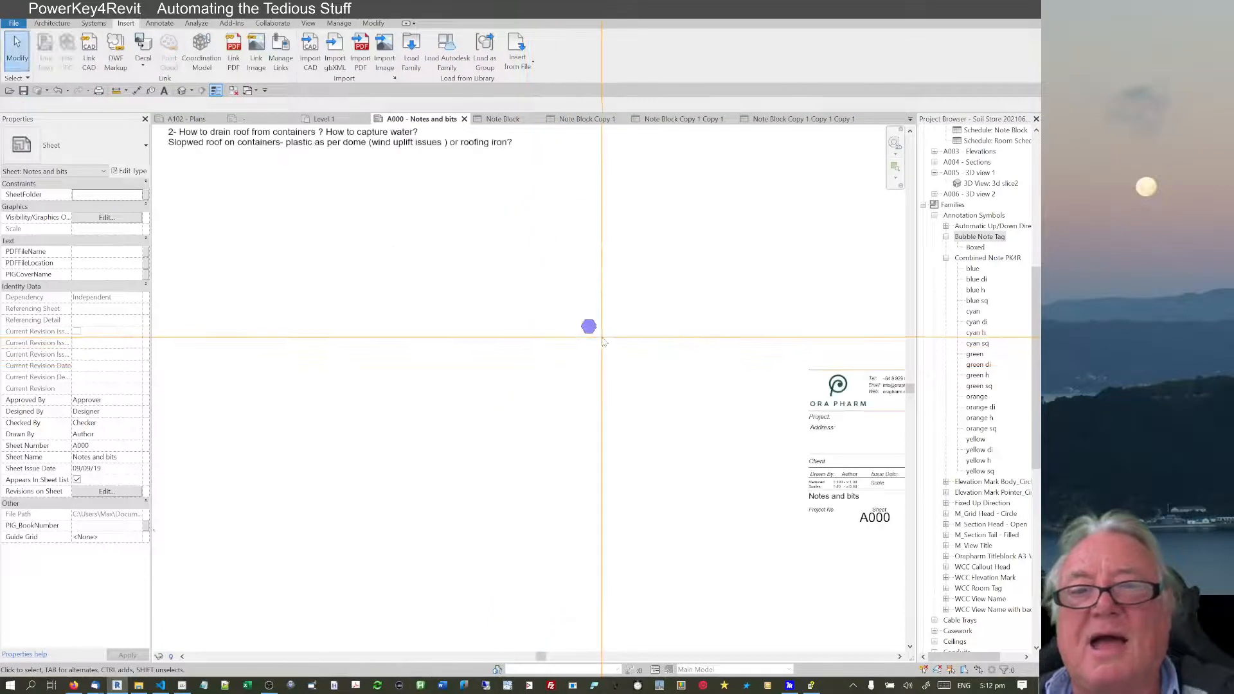
{"action": "left_click", "coordinate": [588, 328]}
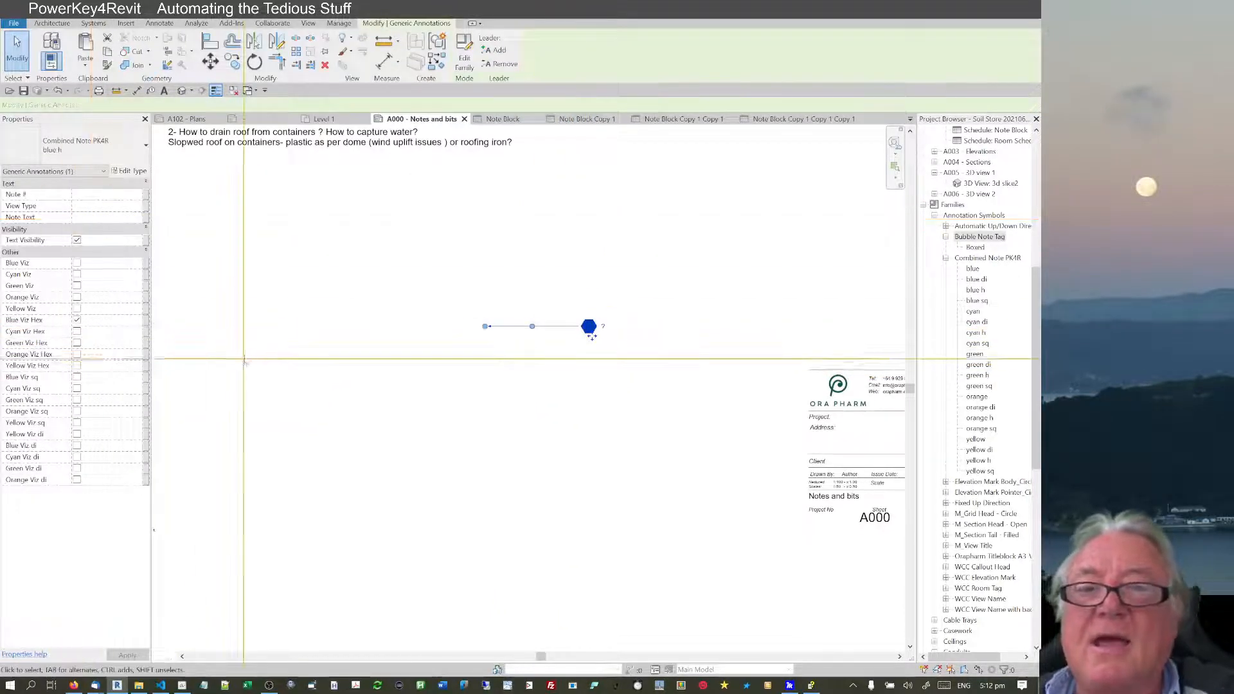
{"action": "left_click", "coordinate": [356, 389]}
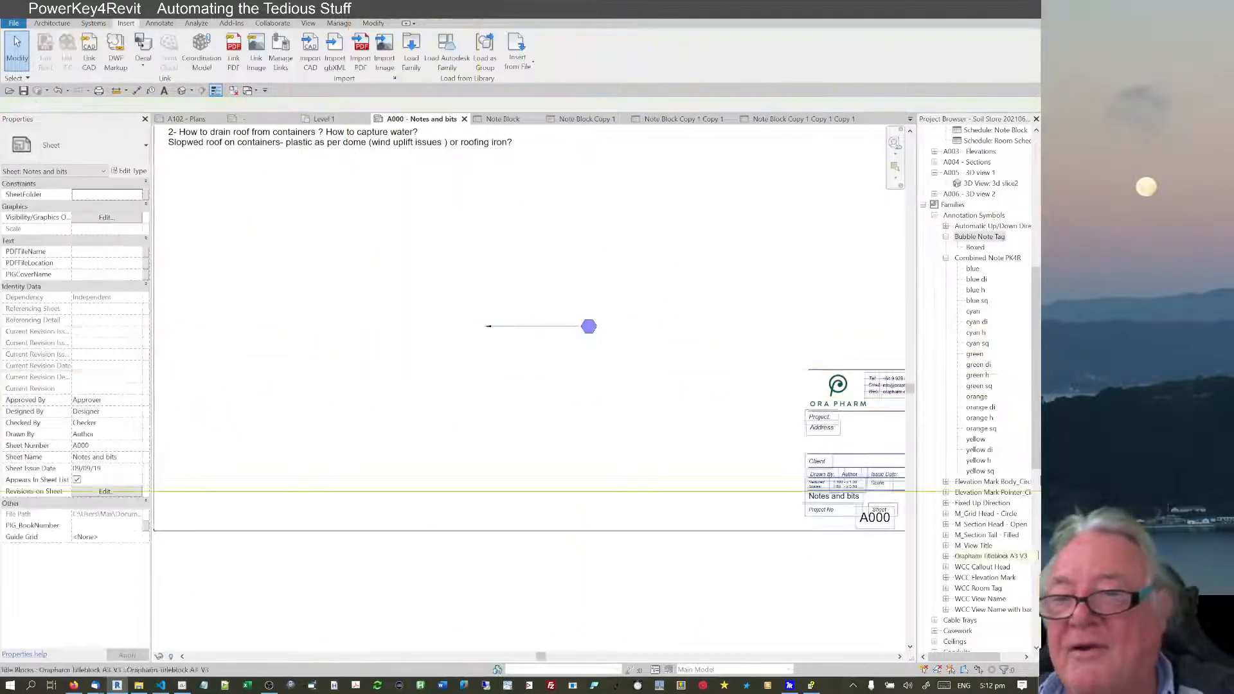
Place the PowerKey4ReviGroup detail group on sheet A000 near the blue hexagon note
{"action": "left_click_drag", "start_coordinate": [1037, 434], "coordinate": [1036, 609]}
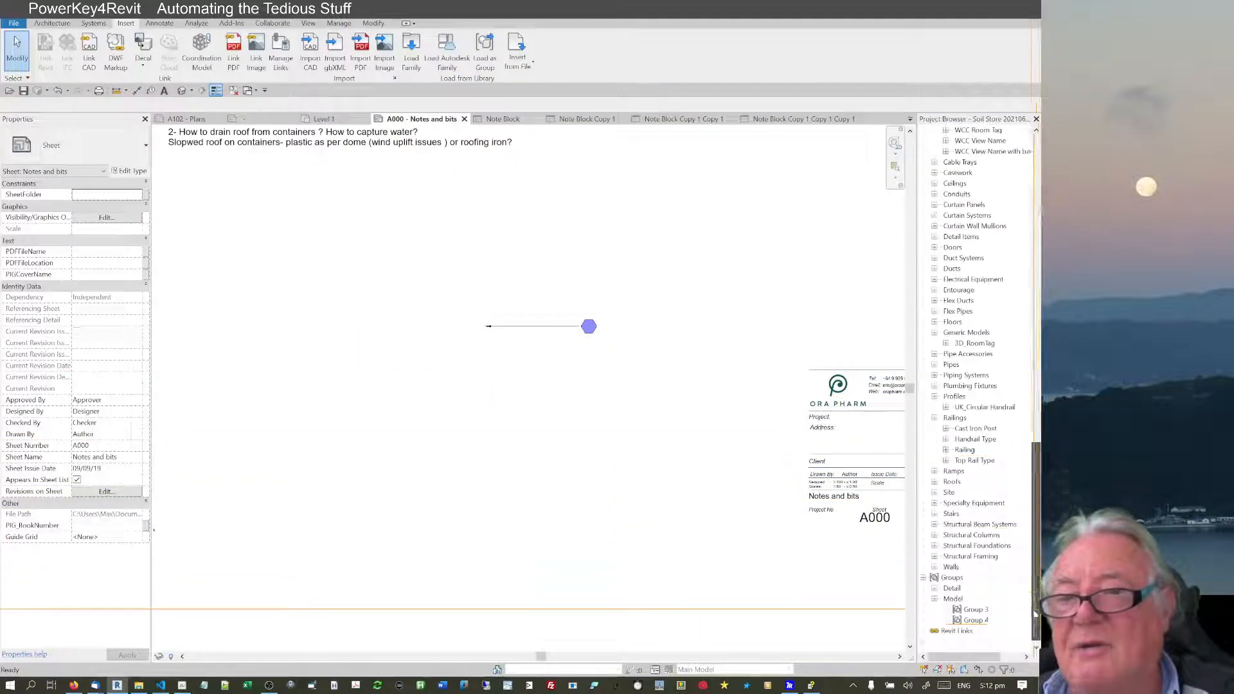
{"action": "double_click", "coordinate": [951, 588]}
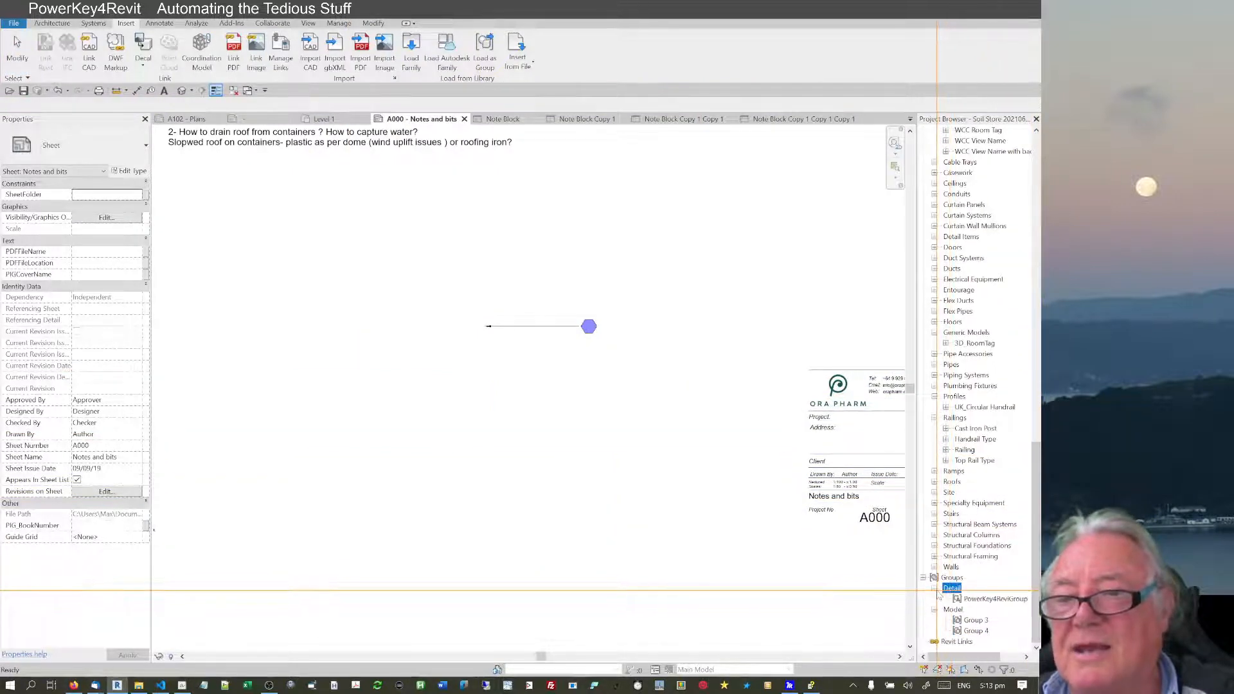
{"action": "left_click", "coordinate": [967, 597]}
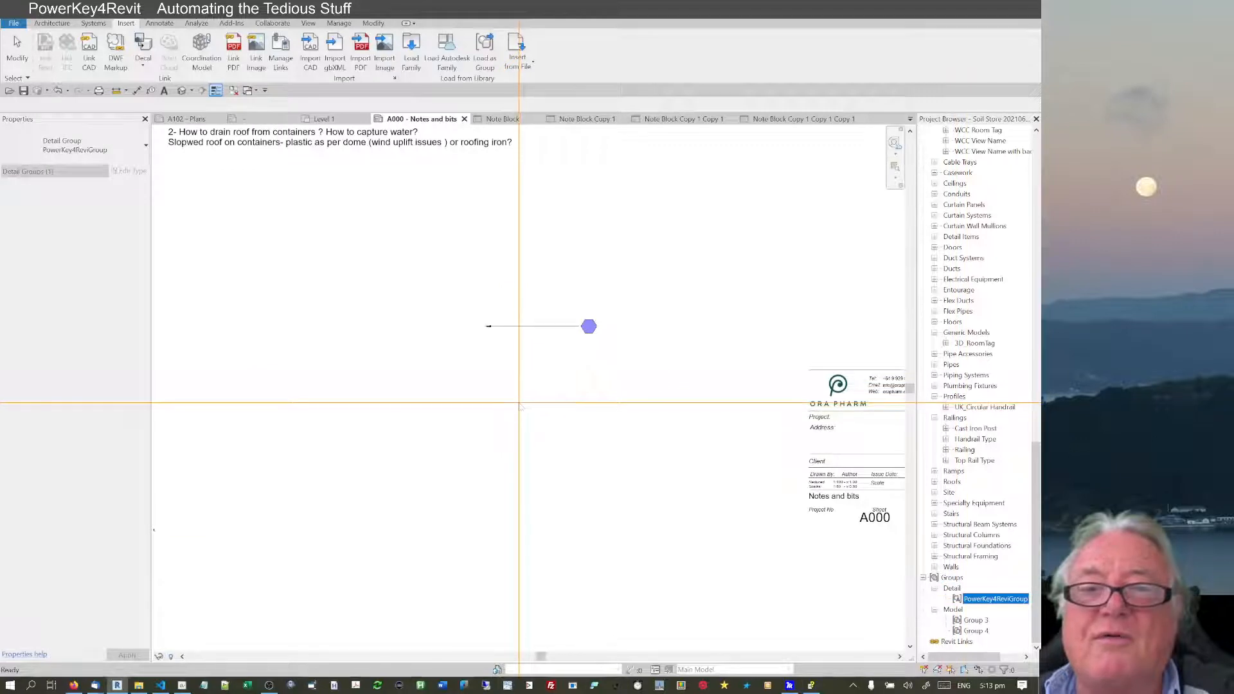
{"action": "left_click_drag", "start_coordinate": [519, 404], "coordinate": [518, 401]}
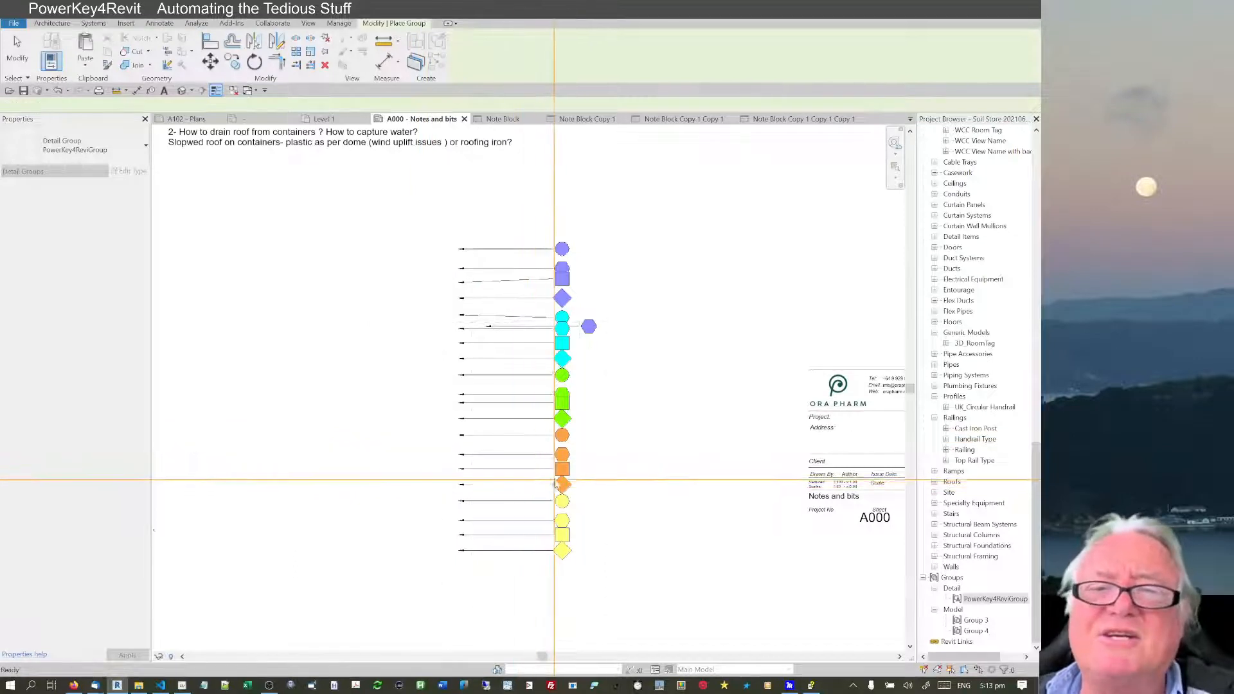
{"action": "left_click", "coordinate": [562, 478]}
Delete the placed detail group and the blue hexagon note from sheet A000
{"action": "left_click", "coordinate": [561, 474]}
{"action": "key", "text": "Delete"}
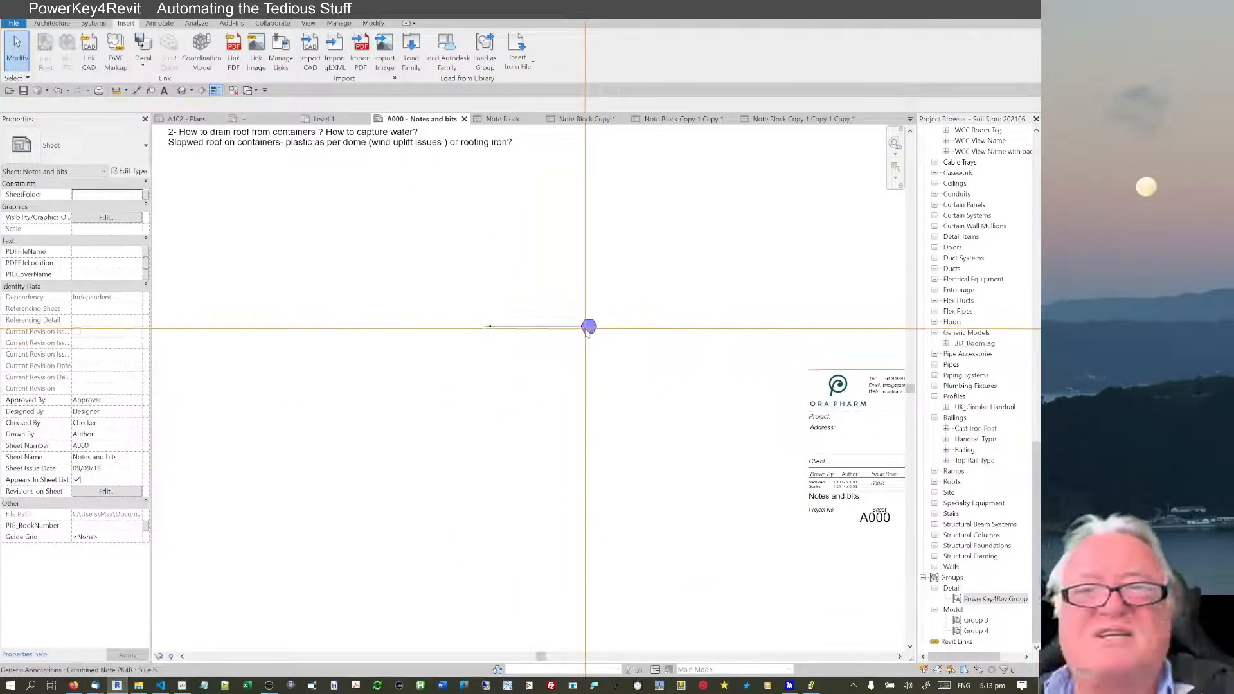
{"action": "left_click", "coordinate": [588, 326]}
{"action": "key", "text": "Delete"}
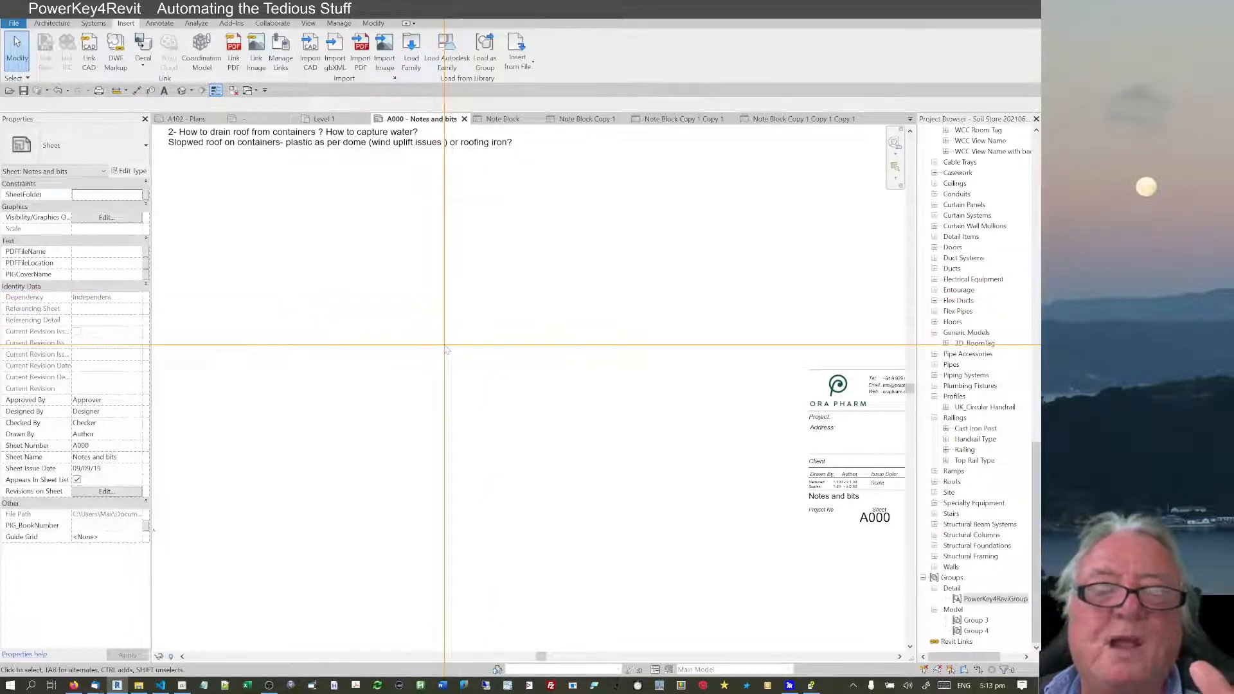
On sheet A102 - Plans, choose Combined Note PK4R.rfa and place a blue Bubble Note PK4R symbol beside the note block schedules
{"action": "left_click", "coordinate": [190, 119]}
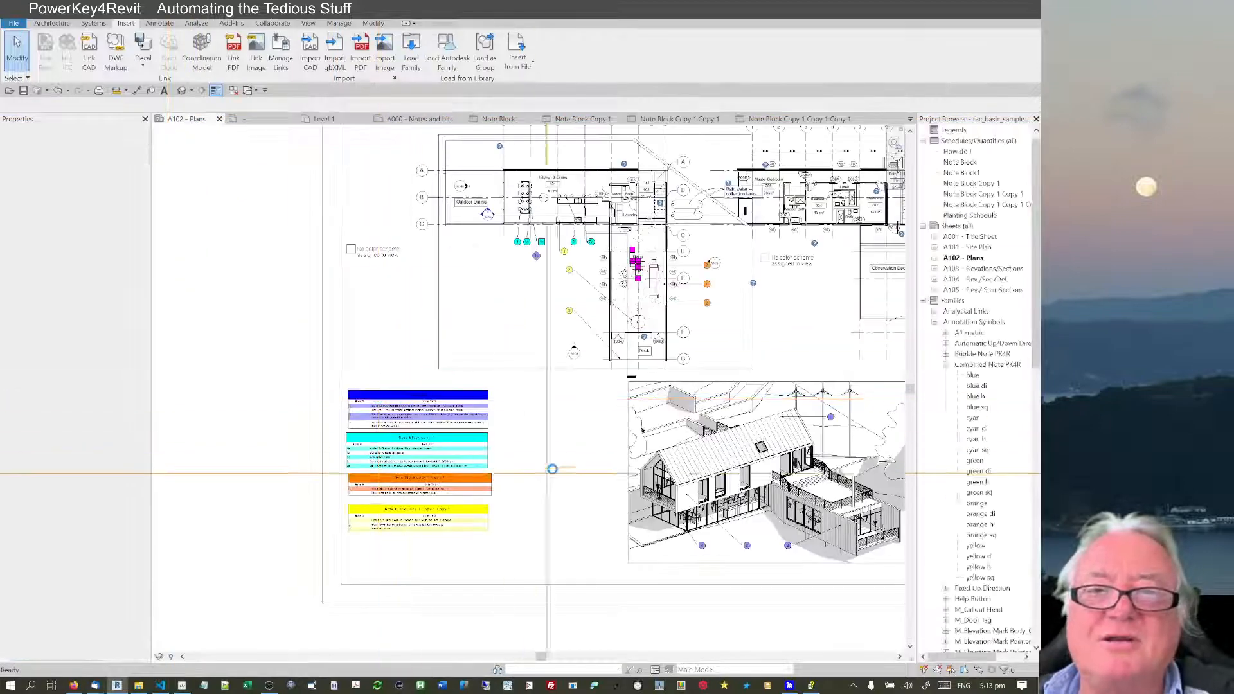
{"action": "scroll", "coordinate": [572, 324], "scroll_direction": "up", "scroll_amount": 6}
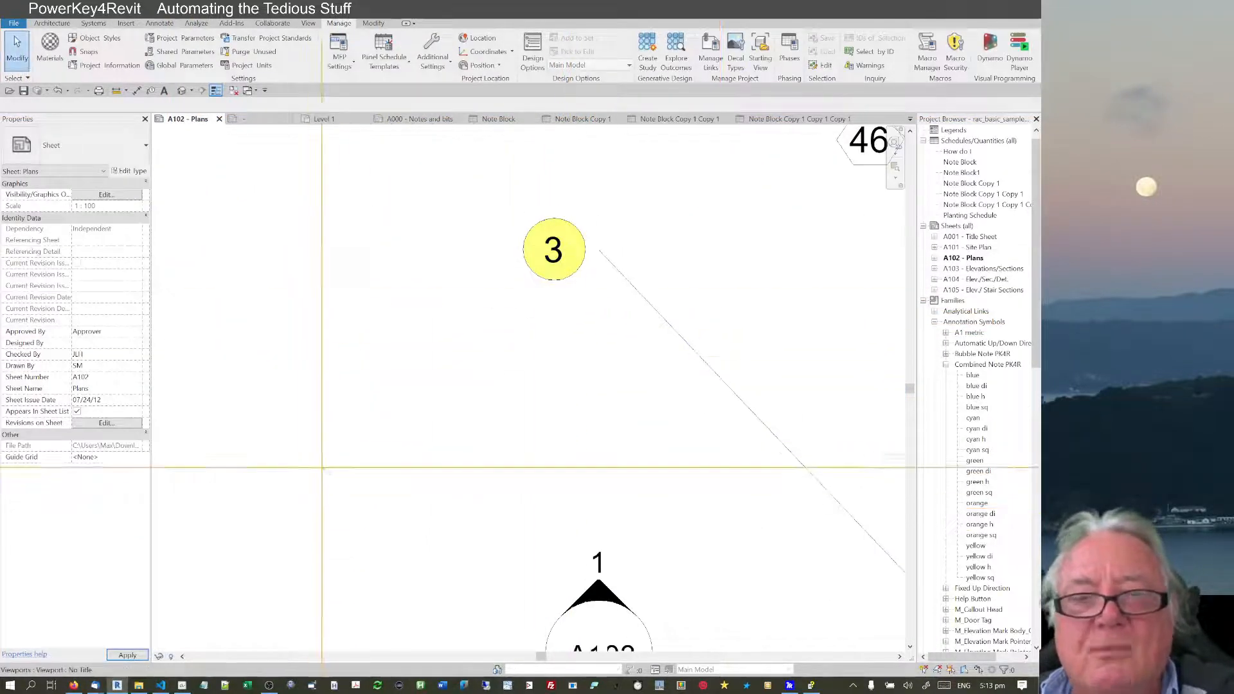
{"action": "scroll", "coordinate": [450, 550], "scroll_direction": "down", "scroll_amount": 5}
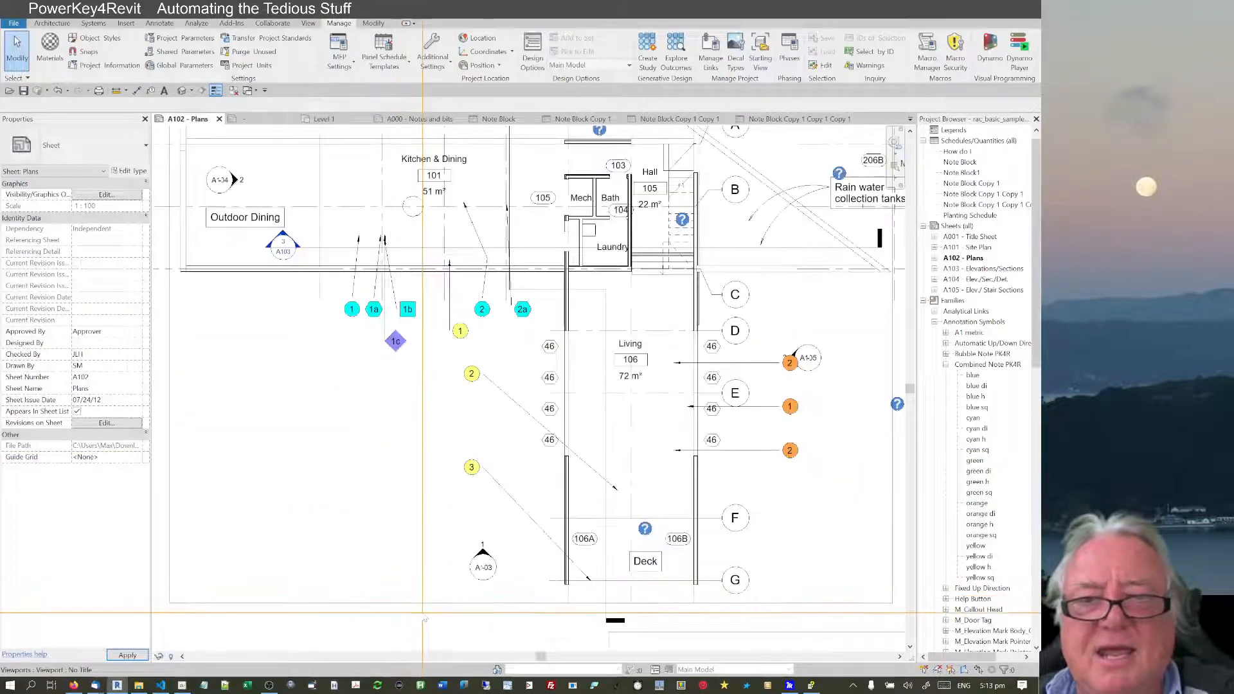
{"action": "middle_click_drag", "start_coordinate": [515, 554], "coordinate": [481, 297]}
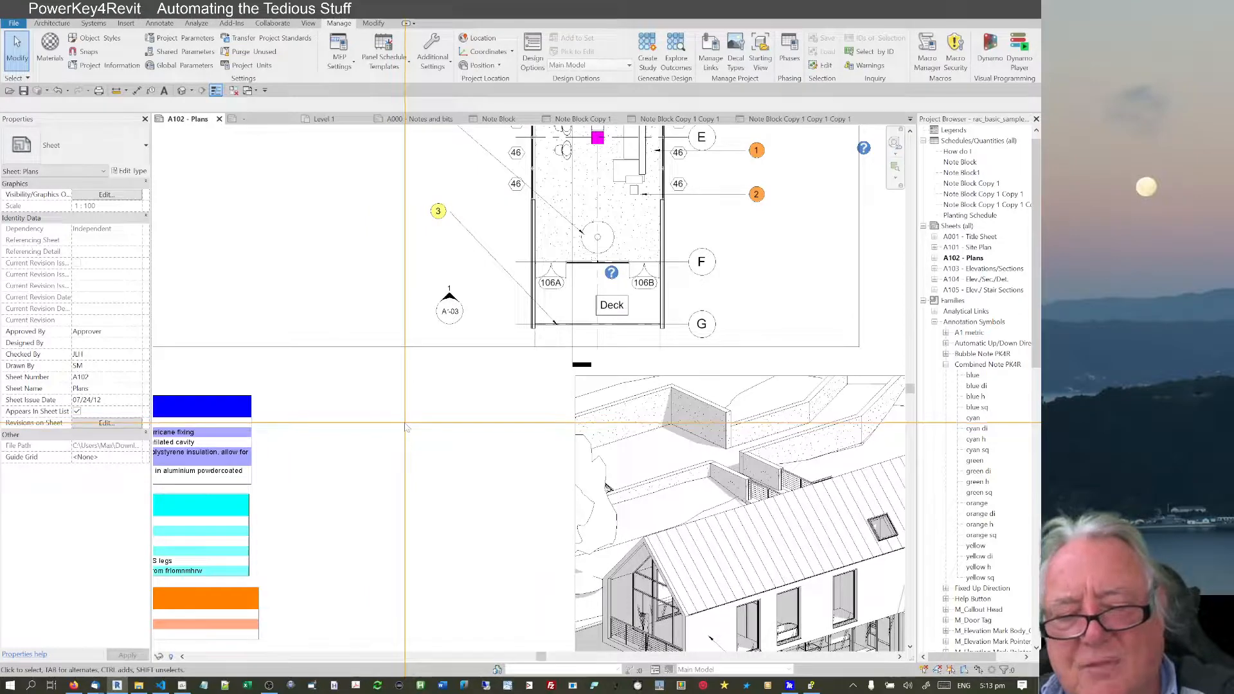
{"action": "key", "text": "s"}
{"action": "key", "text": "y"}
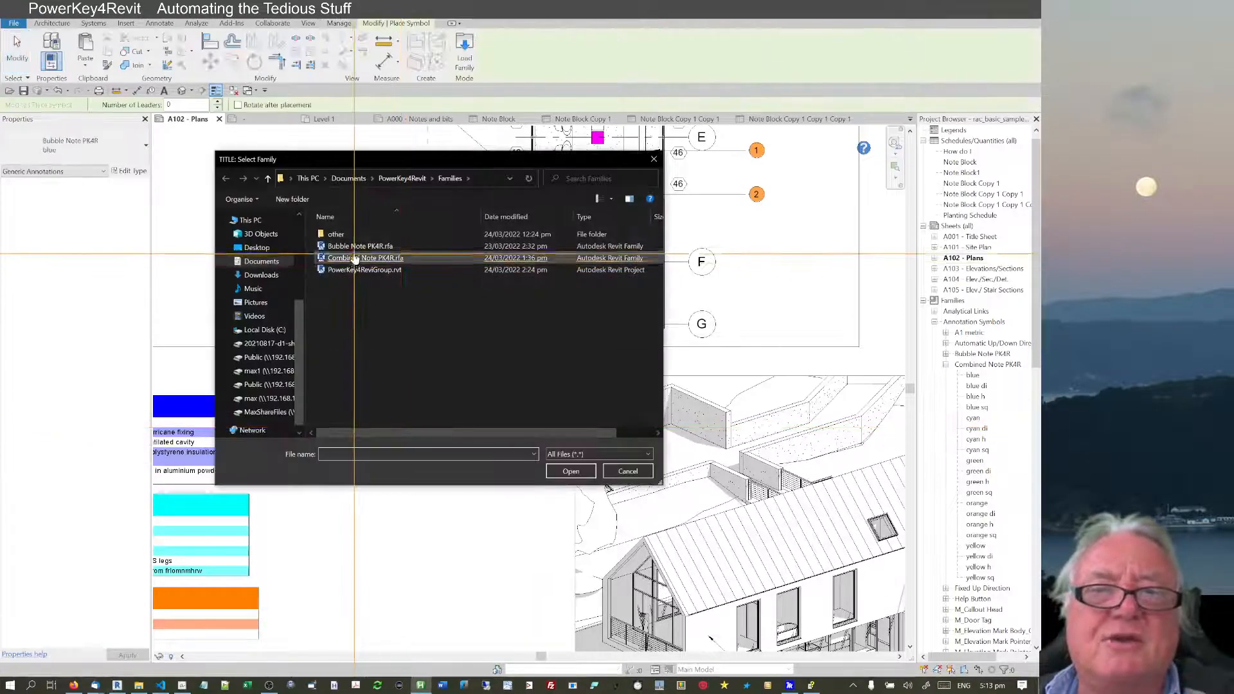
{"action": "double_click", "coordinate": [354, 258]}
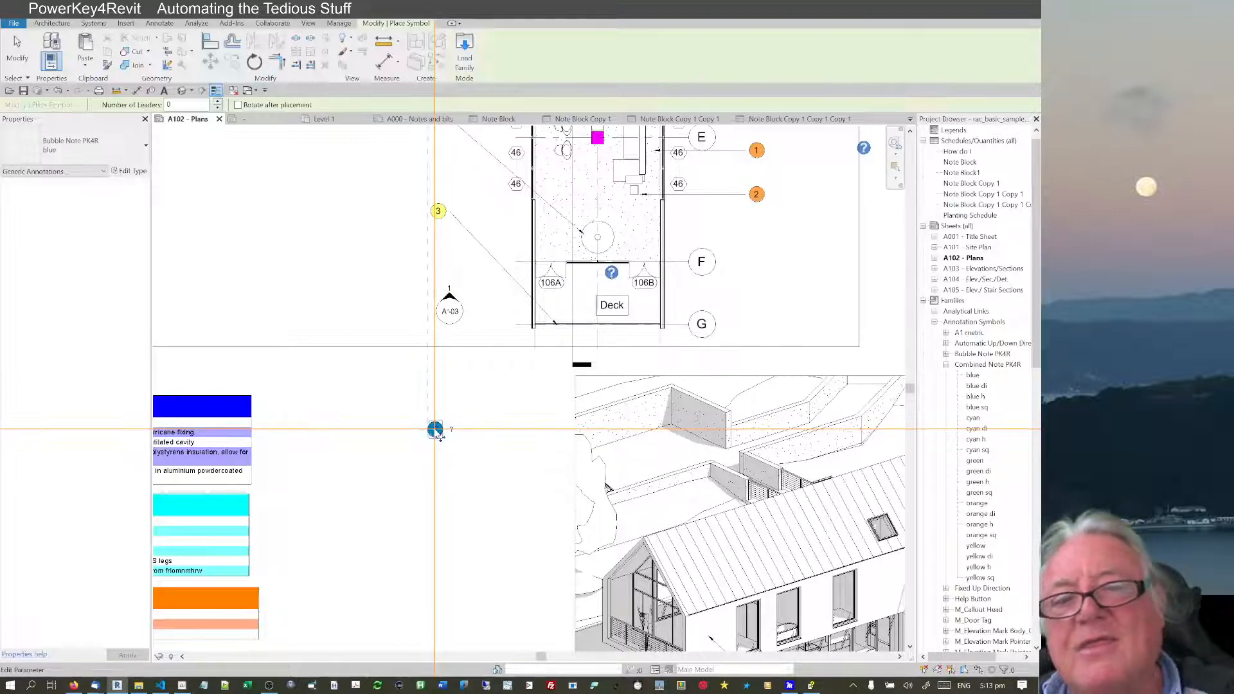
{"action": "left_click", "coordinate": [435, 429]}
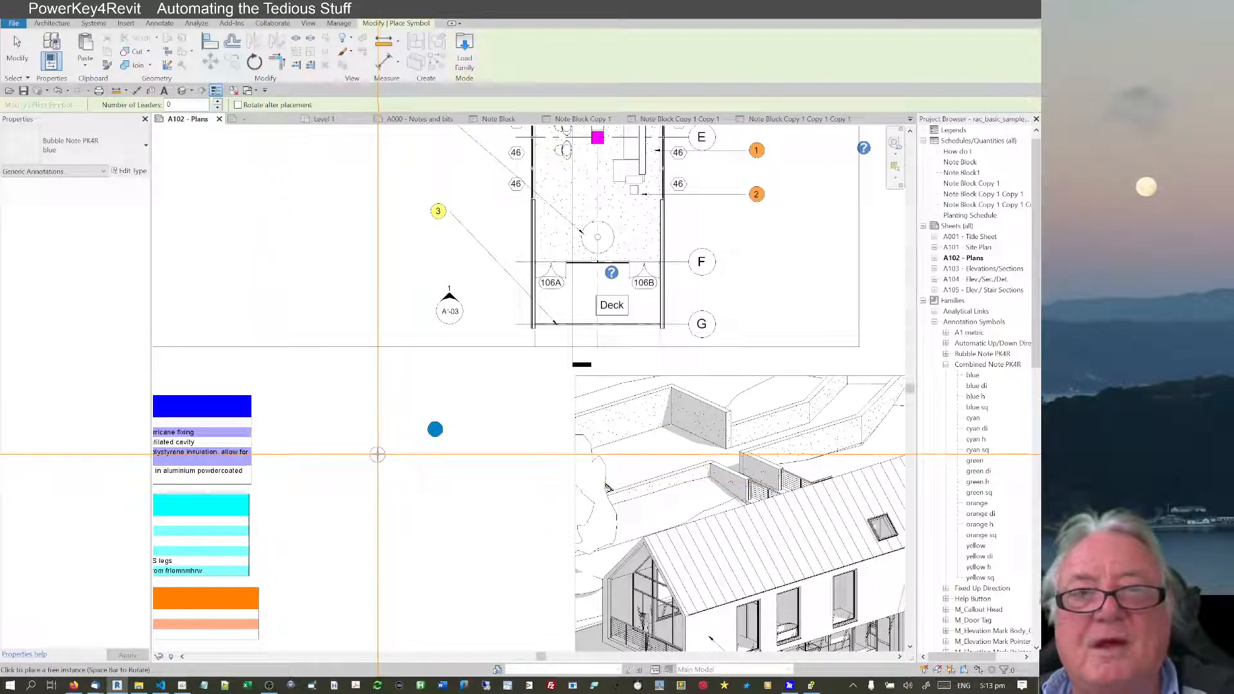
Examine the edge of the blue Bubble Note PK4R symbol on sheet A102, testing Detail Line snapping and its selection outline
{"action": "key", "text": "Escape"}
{"action": "key", "text": "Escape"}
{"action": "scroll", "coordinate": [437, 428], "scroll_direction": "up", "scroll_amount": 4}
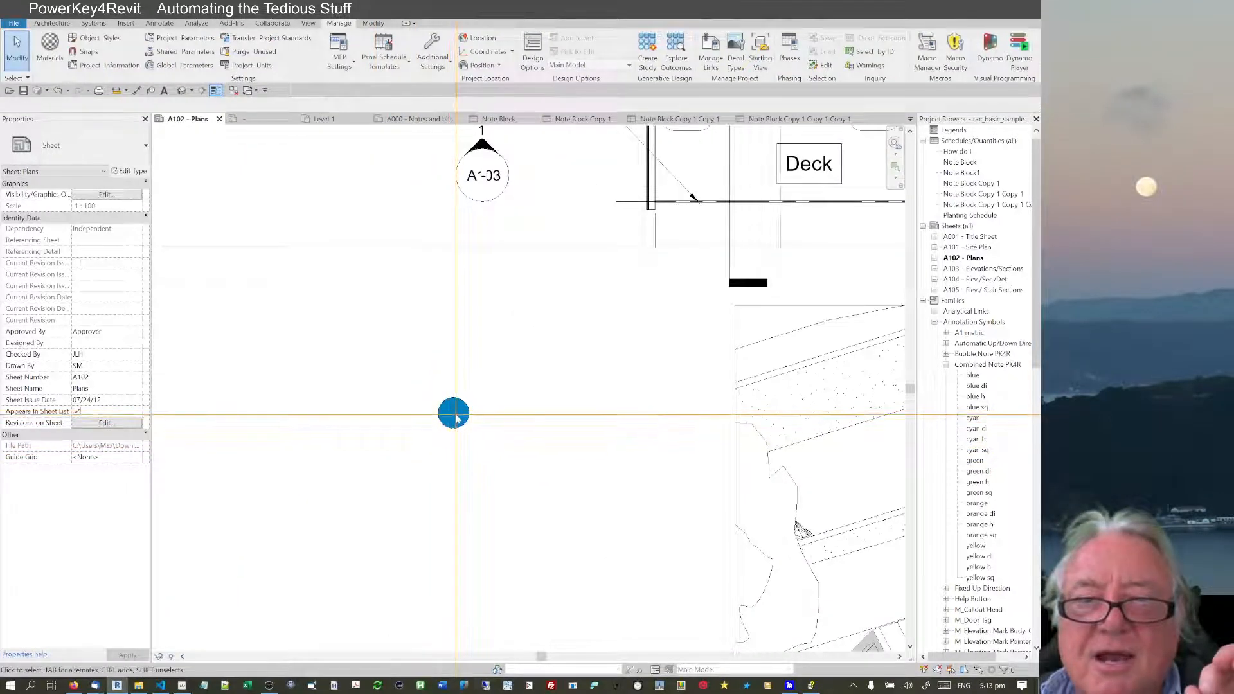
{"action": "scroll", "coordinate": [450, 417], "scroll_direction": "up", "scroll_amount": 2}
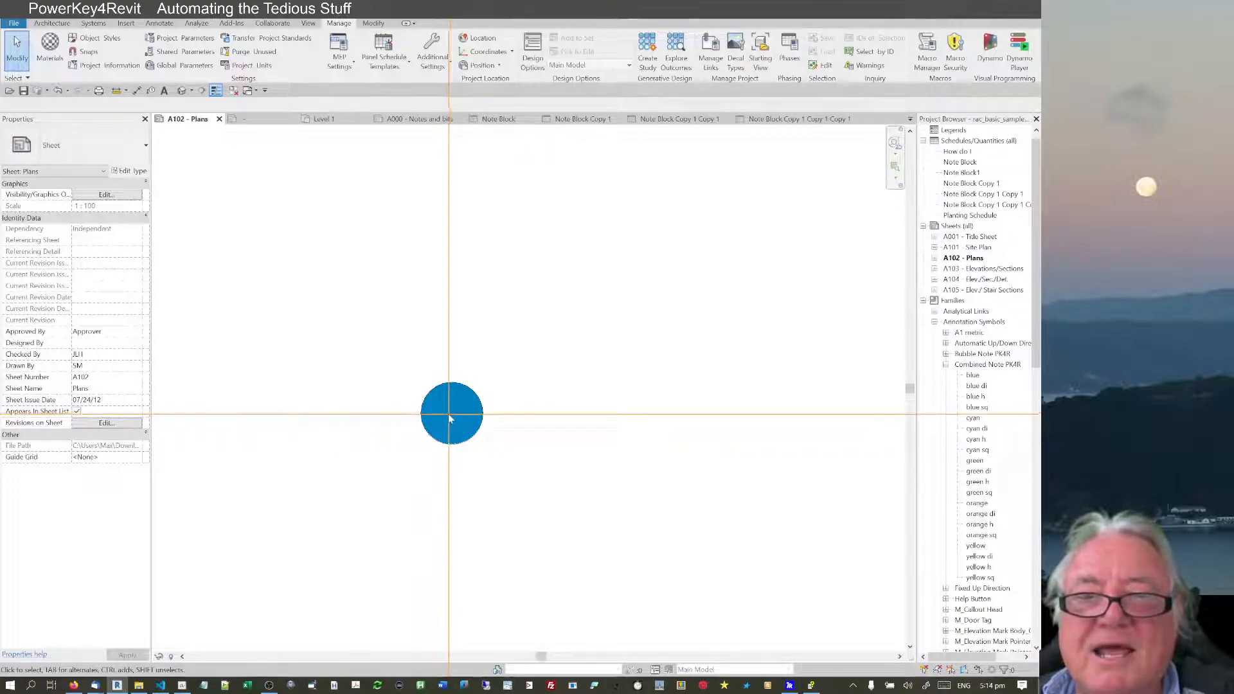
{"action": "key", "text": "d"}
{"action": "key", "text": "l"}
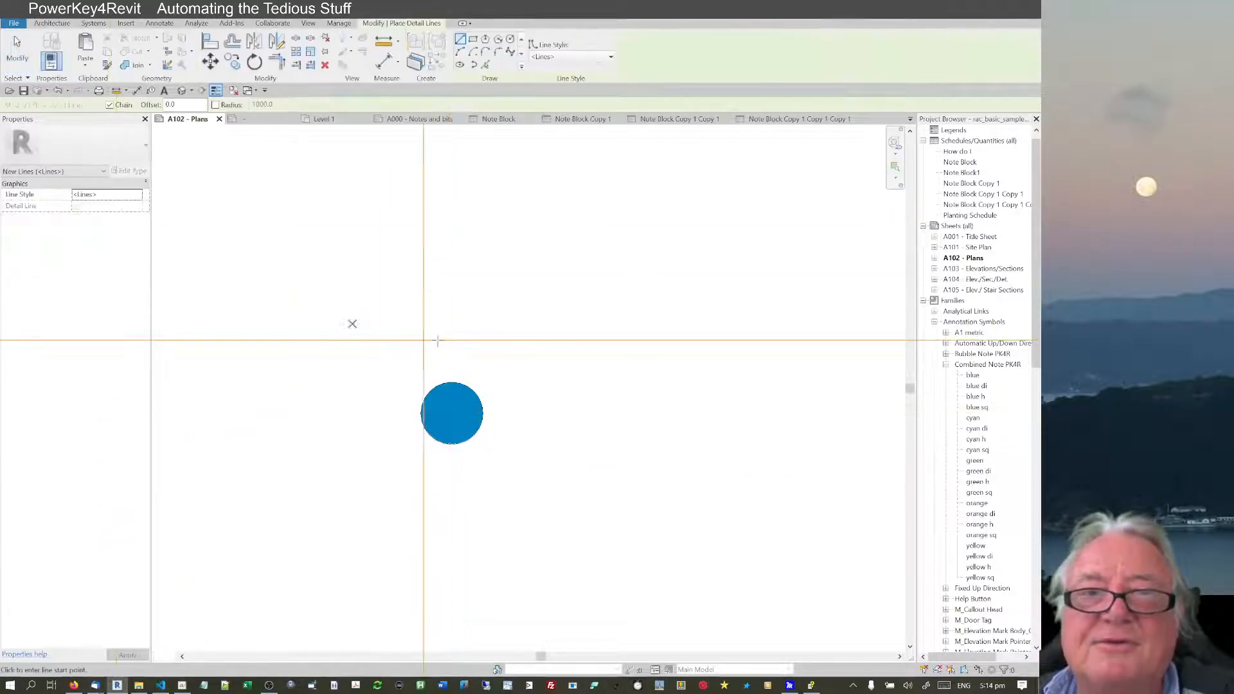
{"action": "key", "text": "Escape"}
{"action": "key", "text": "Escape"}
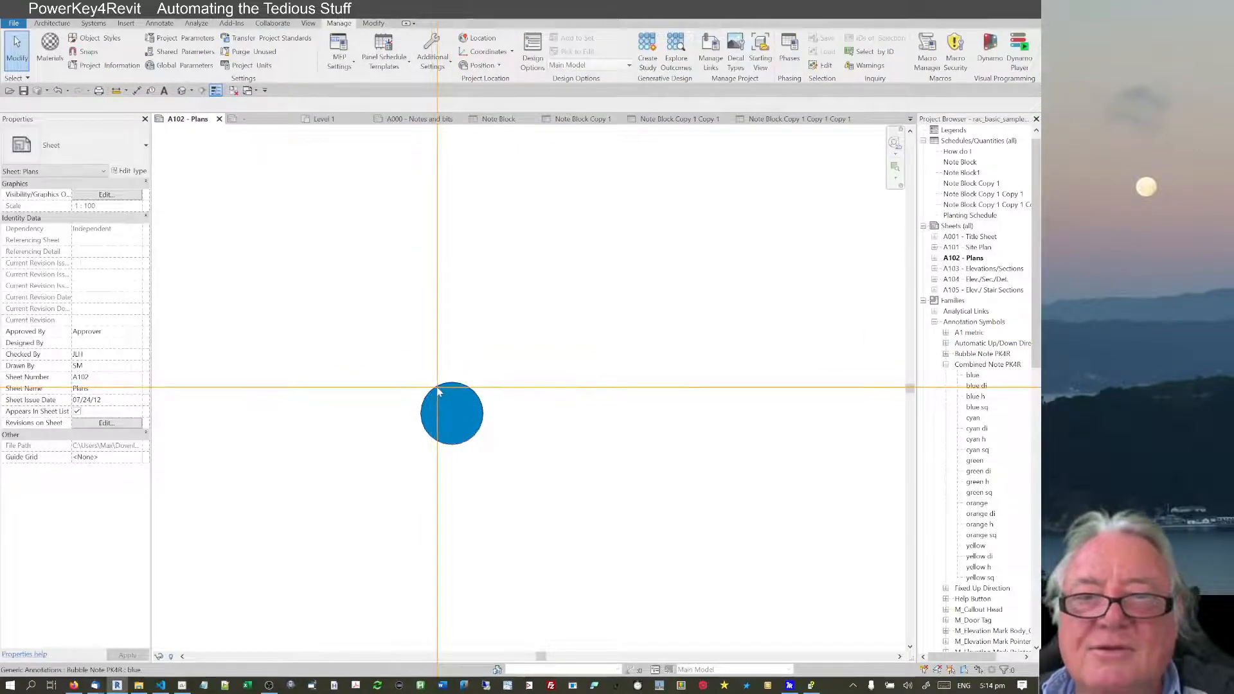
{"action": "left_click", "coordinate": [437, 392]}
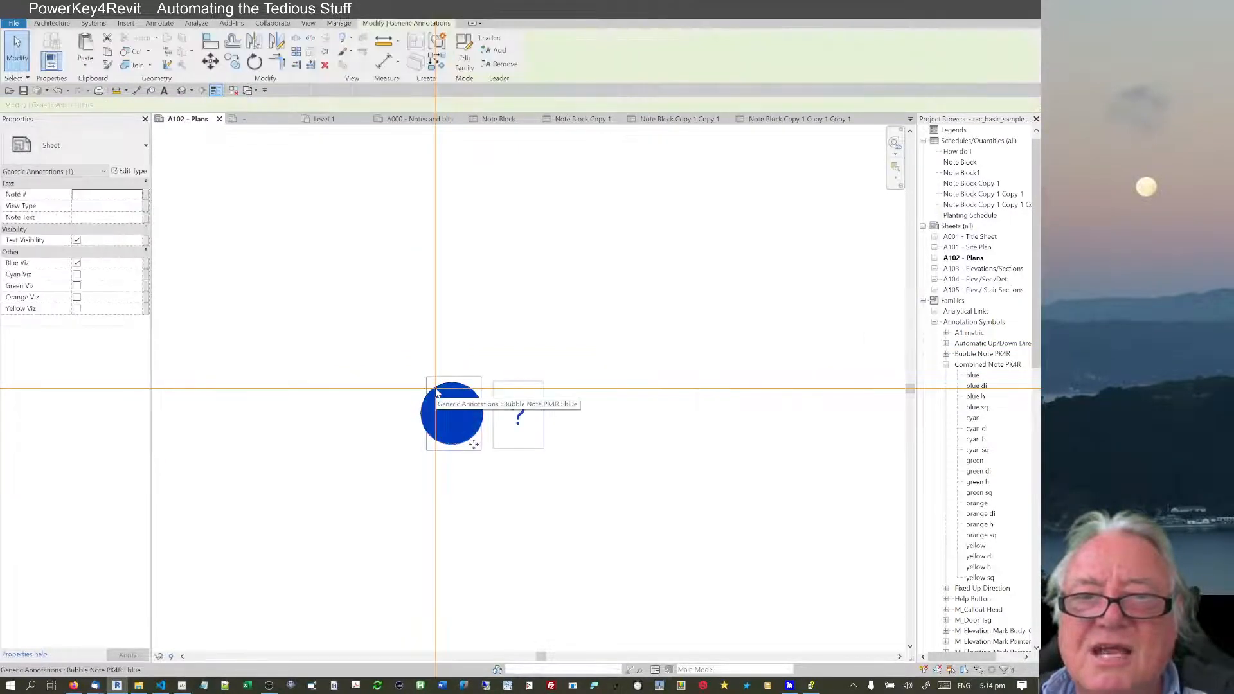
{"action": "key", "text": "Escape"}
Examine yellow note 3 of Combined Note PK4R on the floor plan, including its outline and properties
{"action": "scroll", "coordinate": [360, 257], "scroll_direction": "down", "scroll_amount": 5}
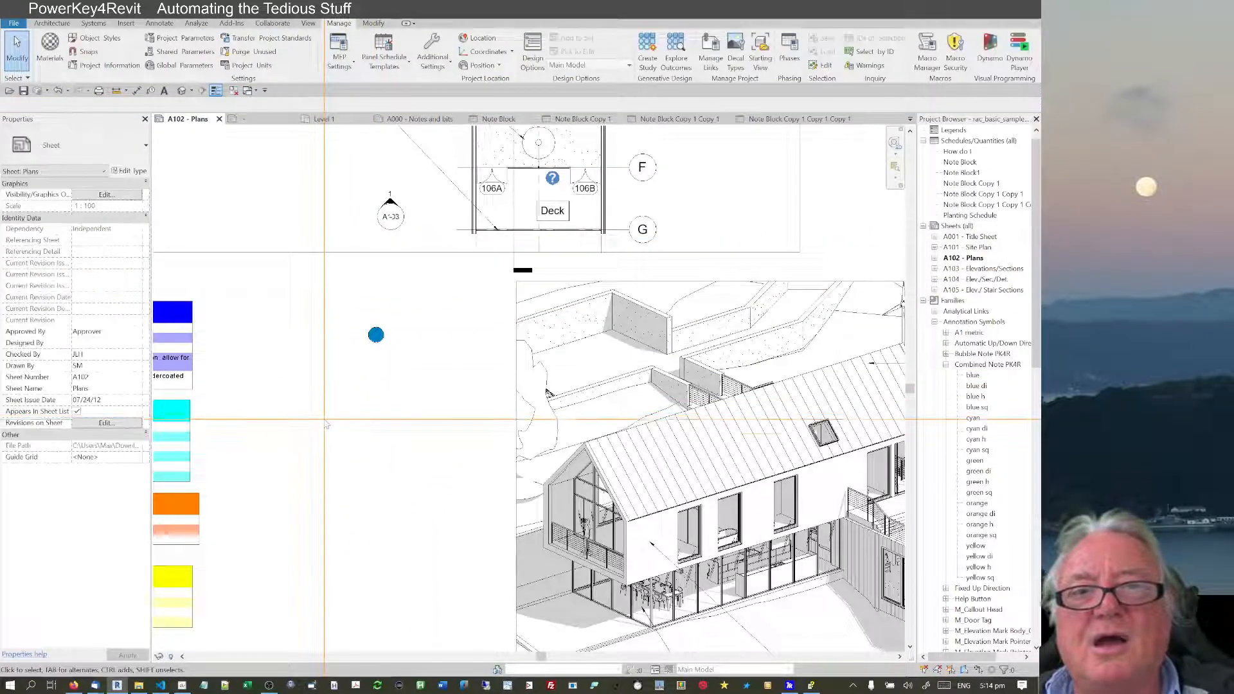
{"action": "middle_click_drag", "start_coordinate": [297, 199], "coordinate": [384, 381]}
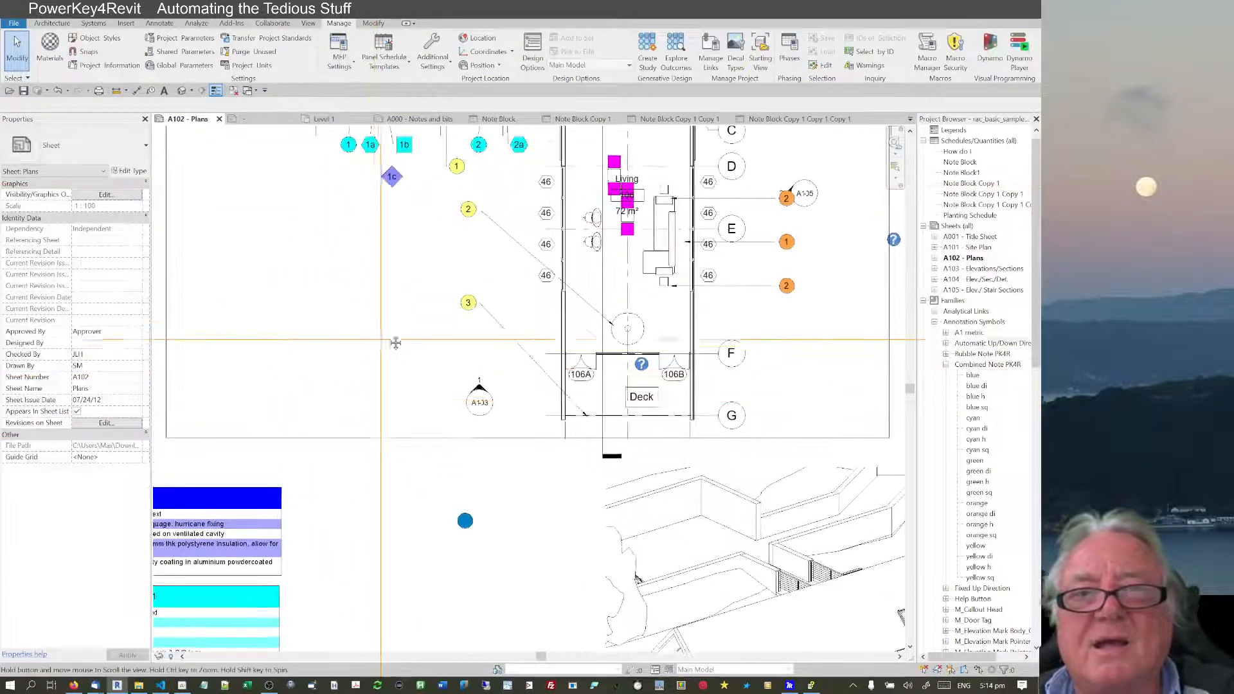
{"action": "scroll", "coordinate": [392, 347], "scroll_direction": "up", "scroll_amount": 1}
{"action": "scroll", "coordinate": [480, 310], "scroll_direction": "up", "scroll_amount": 3}
{"action": "scroll", "coordinate": [573, 295], "scroll_direction": "up", "scroll_amount": 2}
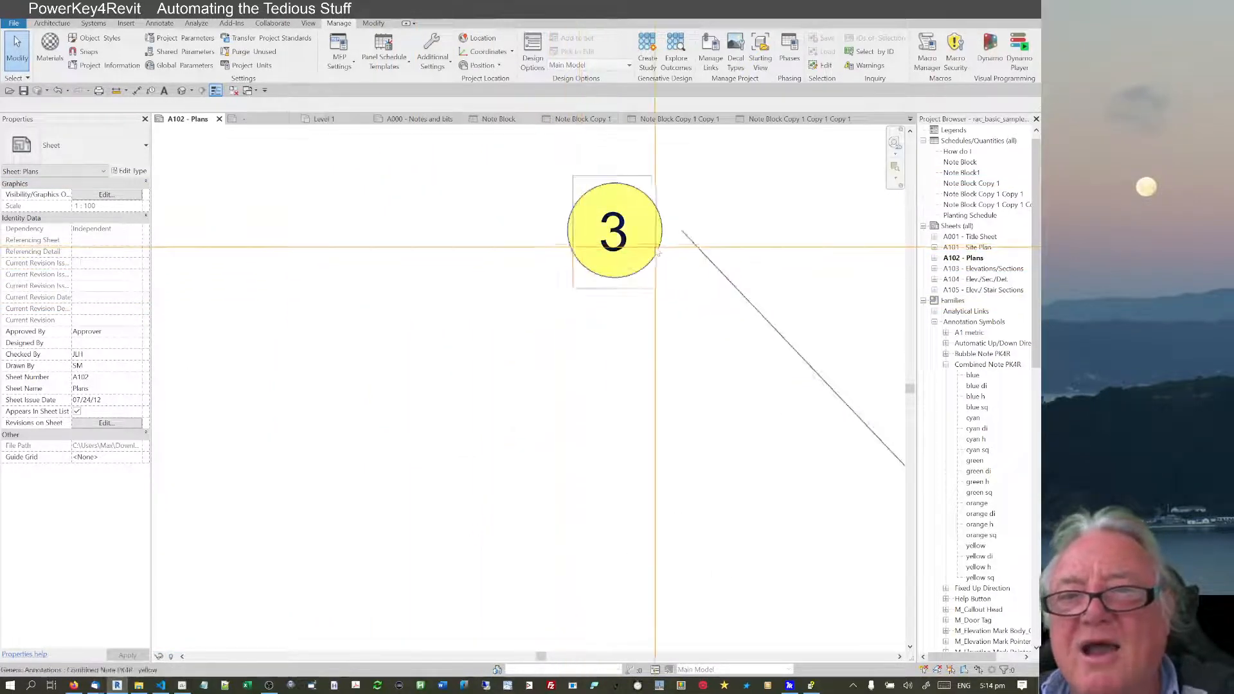
{"action": "double_click", "coordinate": [587, 242]}
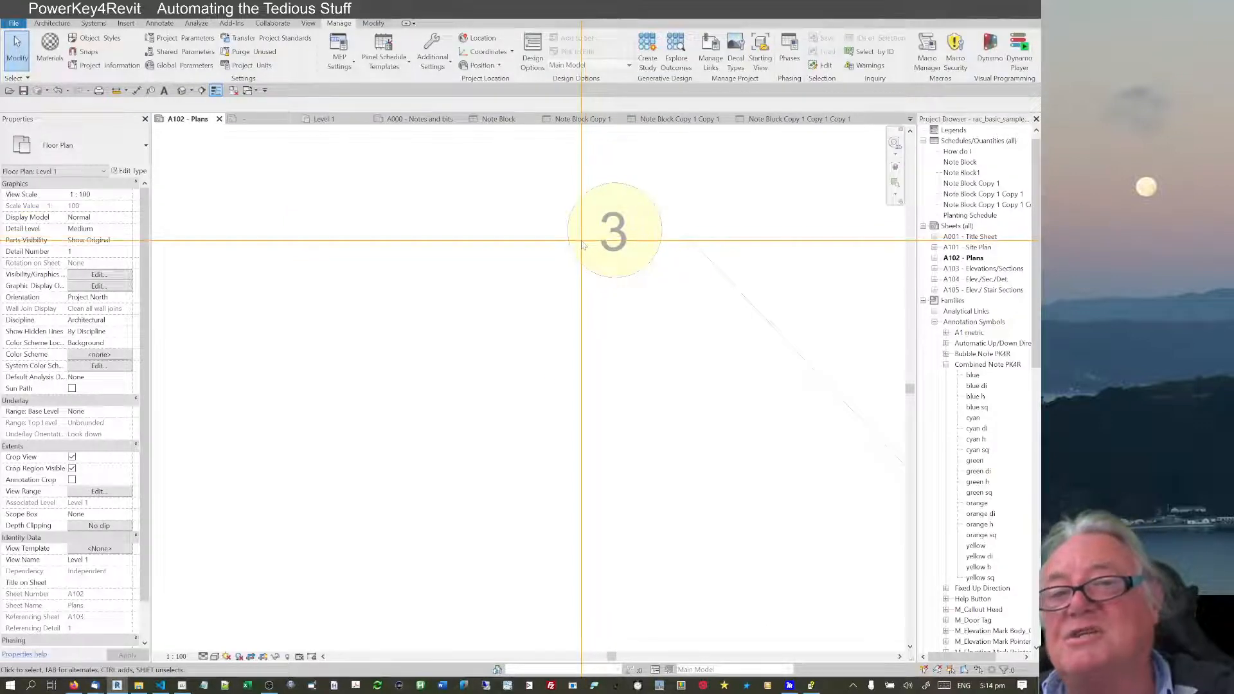
{"action": "right_click", "coordinate": [585, 242]}
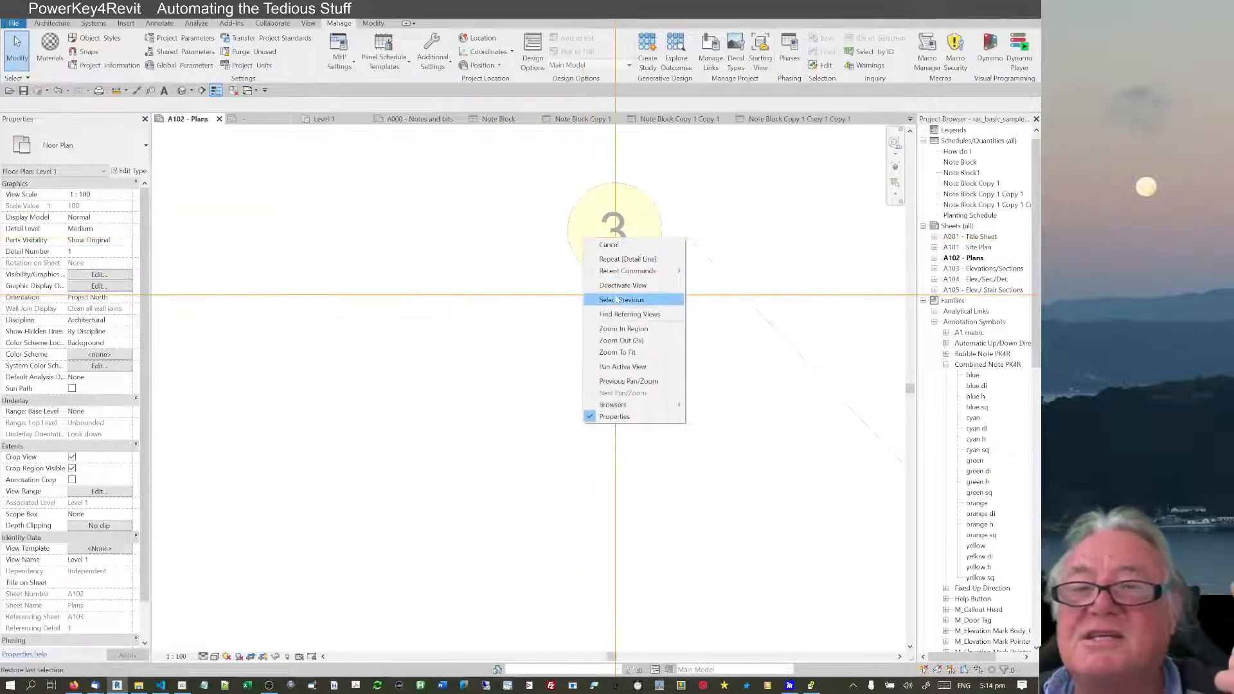
{"action": "left_click", "coordinate": [620, 285]}
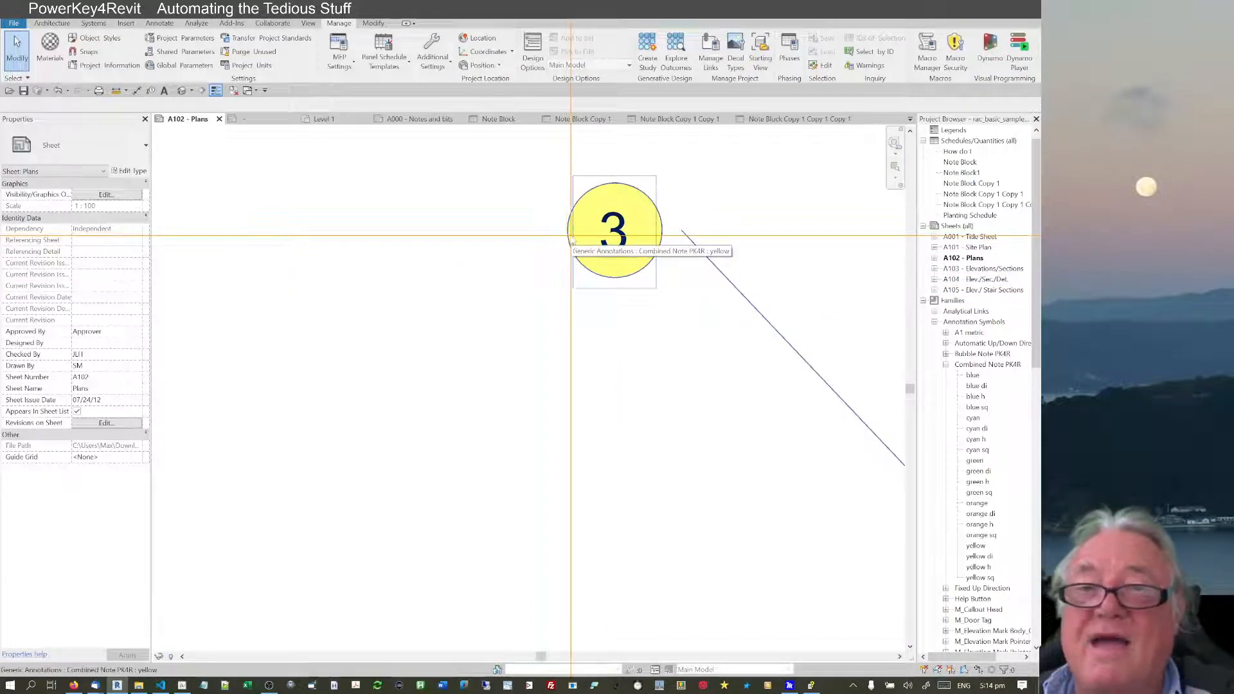
{"action": "left_click", "coordinate": [603, 253]}
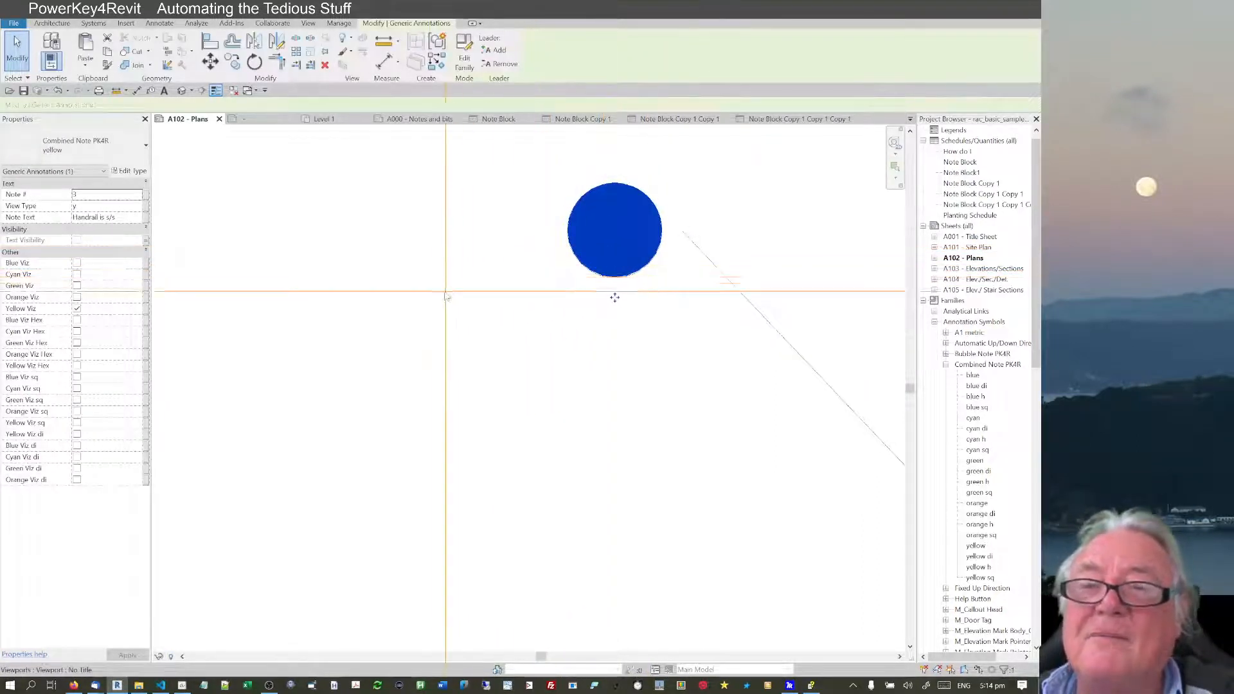
{"action": "scroll", "coordinate": [427, 280], "scroll_direction": "down", "scroll_amount": 2}
{"action": "scroll", "coordinate": [360, 296], "scroll_direction": "down", "scroll_amount": 3}
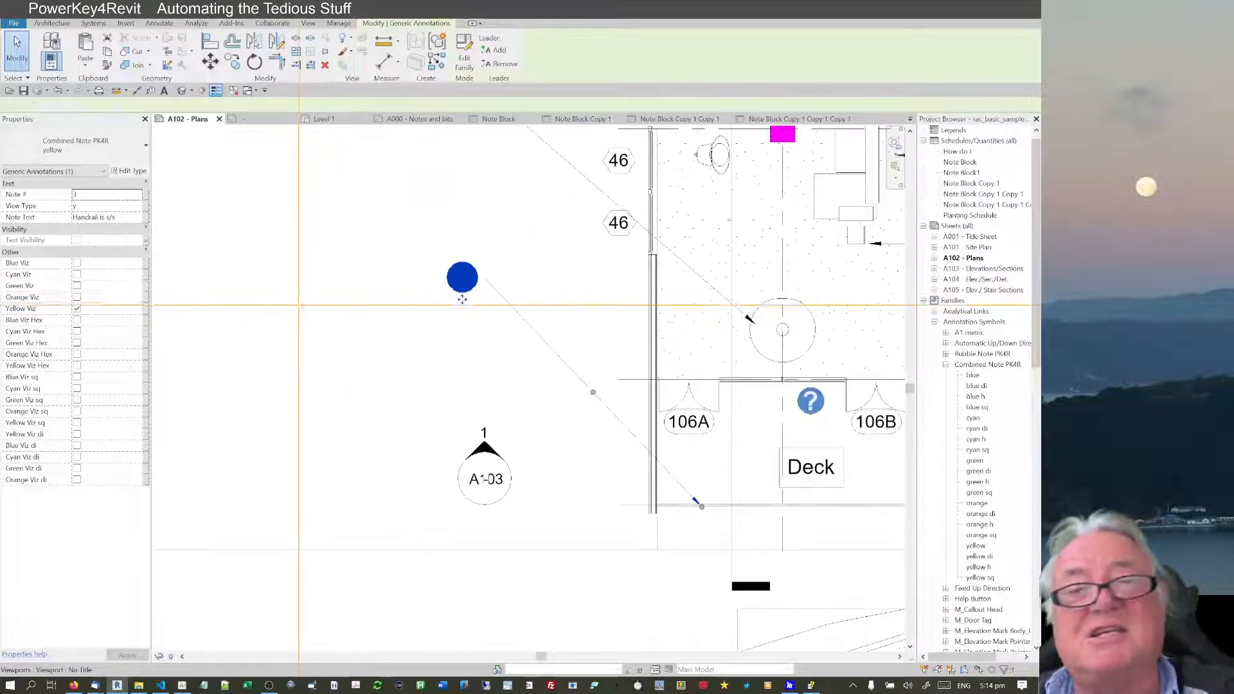
Delete the blue Bubble Note PK4R symbol below the floor plan on sheet A102
{"action": "left_click", "coordinate": [286, 292]}
{"action": "scroll", "coordinate": [286, 292], "scroll_direction": "down", "scroll_amount": 1}
{"action": "key", "text": "Escape"}
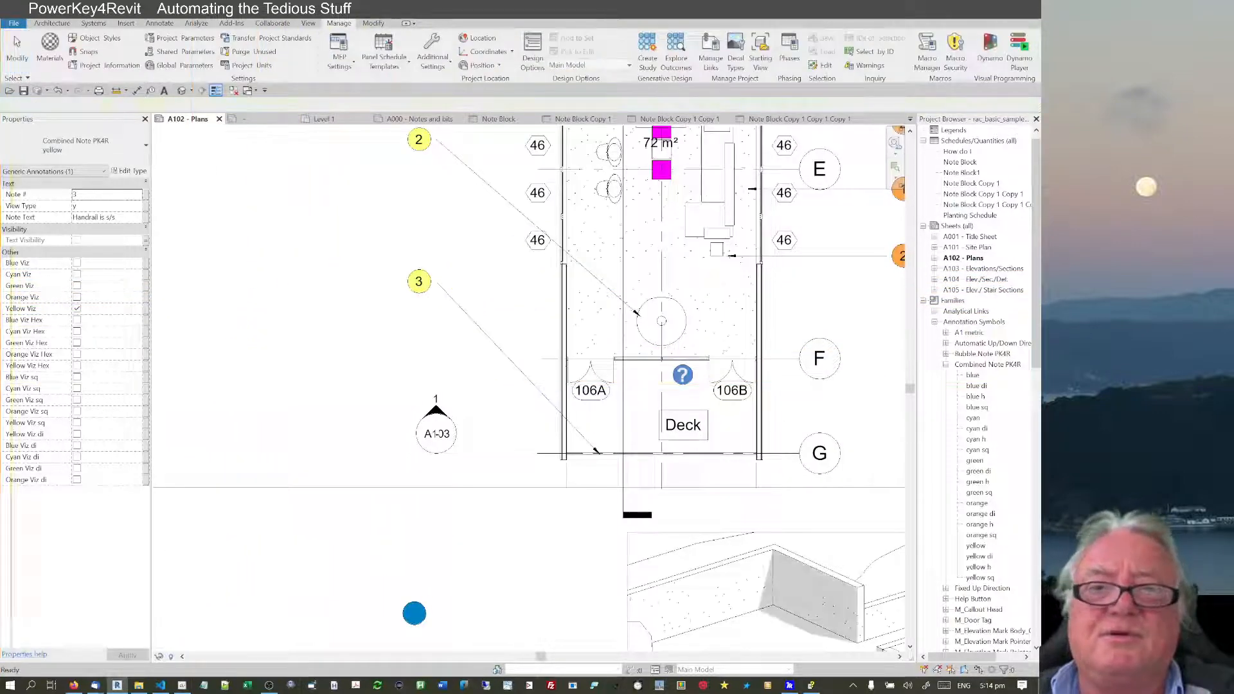
{"action": "left_click", "coordinate": [412, 624]}
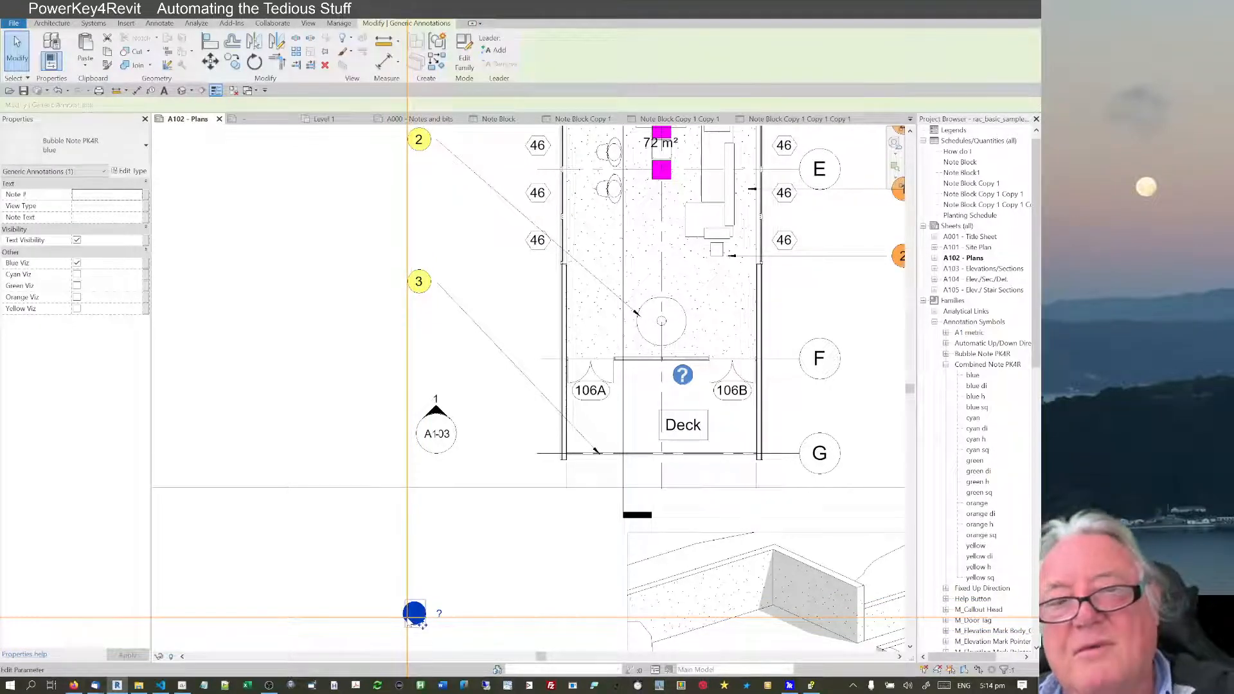
{"action": "key", "text": "Escape"}
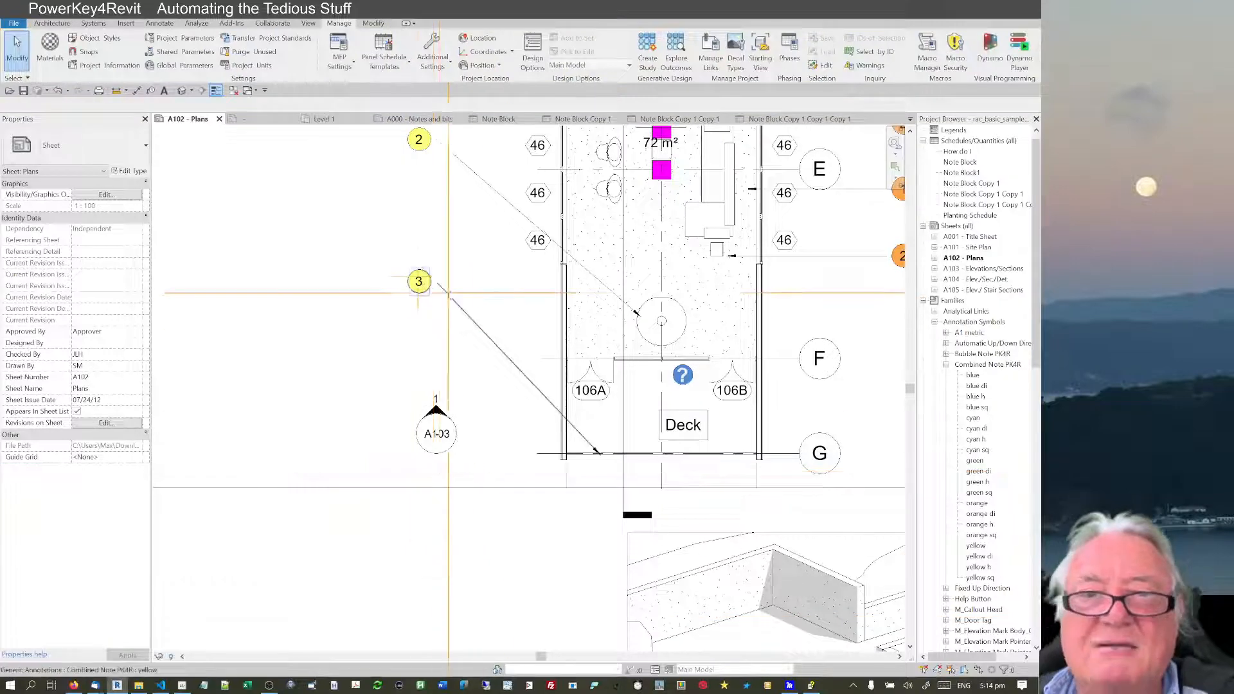
Choose Combined Note PK4R.rfa and place its blue di type in the blank area below the floor plan
{"action": "scroll", "coordinate": [418, 281], "scroll_direction": "up", "scroll_amount": 3}
{"action": "scroll", "coordinate": [413, 286], "scroll_direction": "up", "scroll_amount": 2}
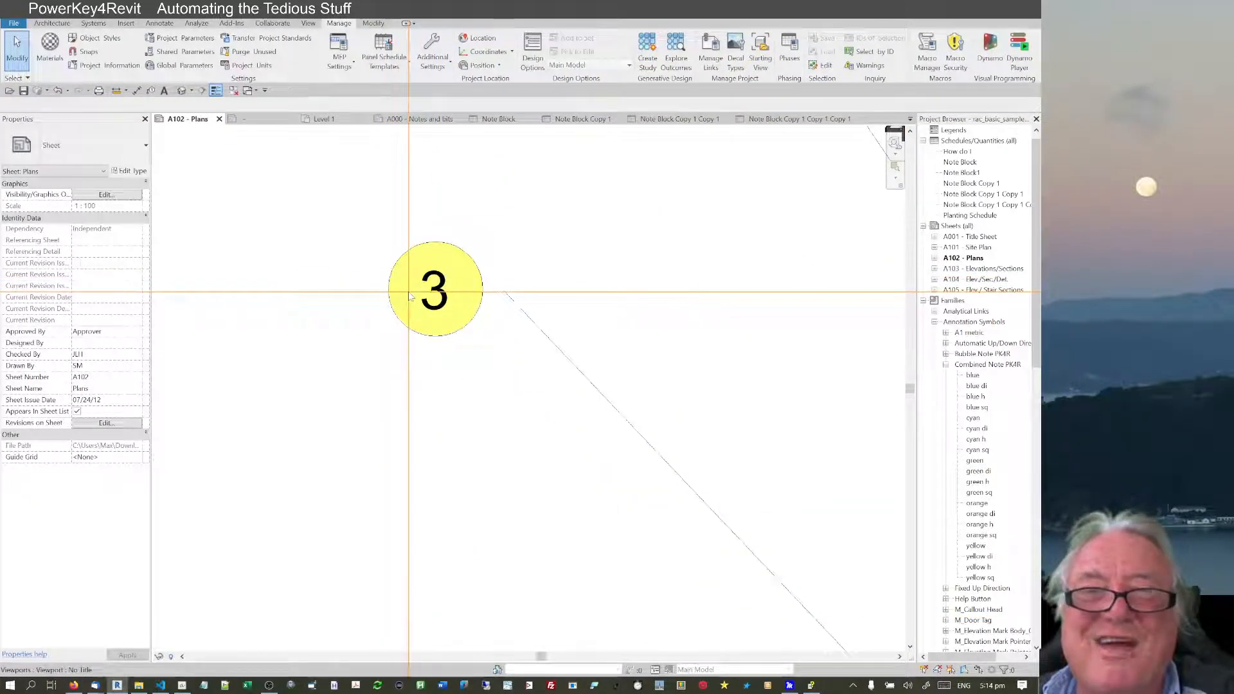
{"action": "scroll", "coordinate": [409, 295], "scroll_direction": "up", "scroll_amount": 2}
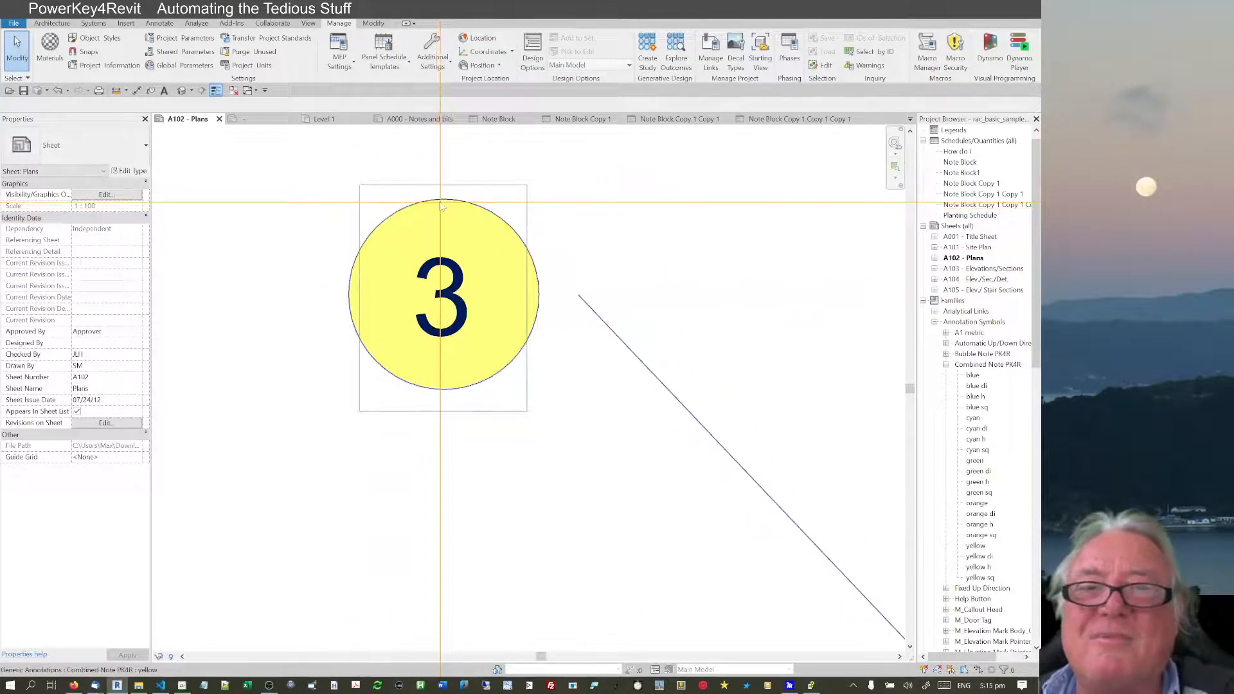
{"action": "scroll", "coordinate": [441, 207], "scroll_direction": "down", "scroll_amount": 5}
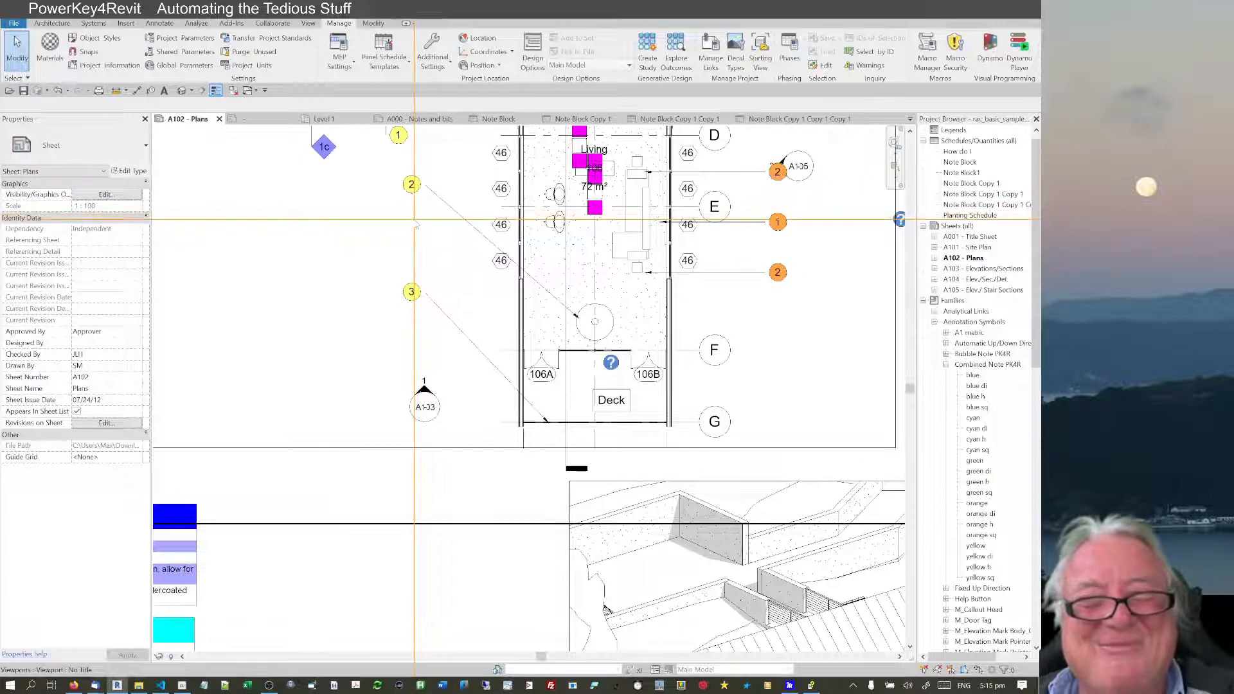
{"action": "scroll", "coordinate": [323, 379], "scroll_direction": "down", "scroll_amount": 3}
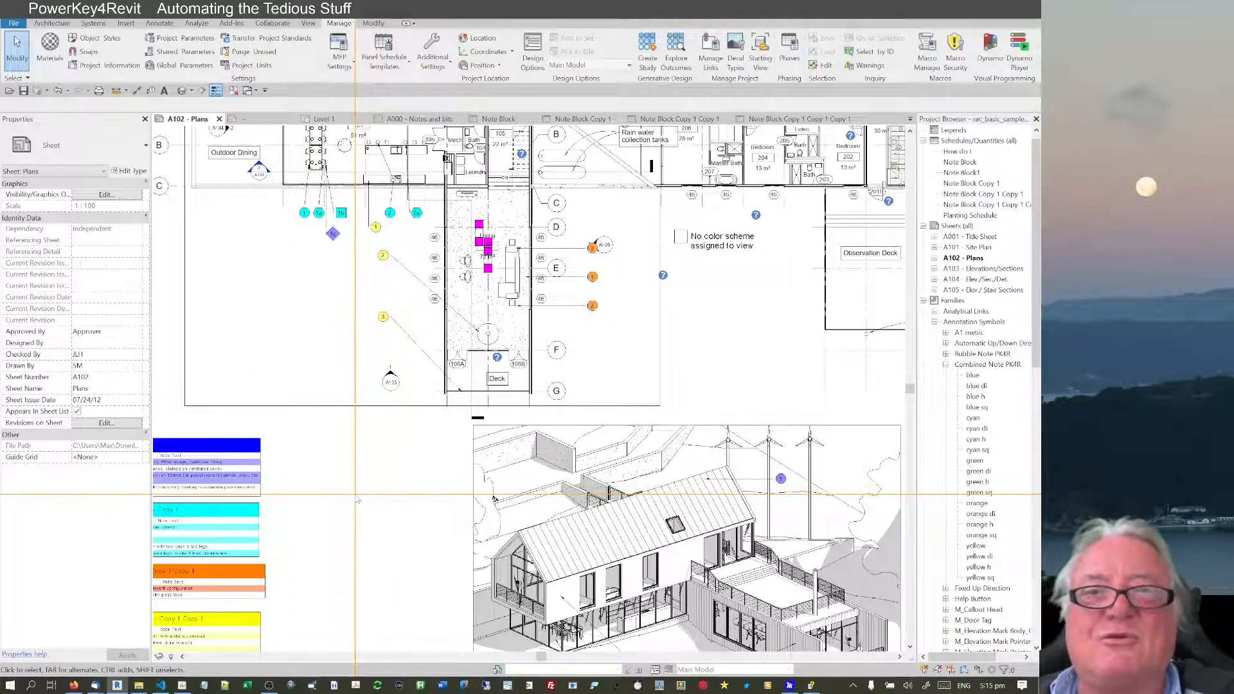
{"action": "scroll", "coordinate": [375, 488], "scroll_direction": "up", "scroll_amount": 4}
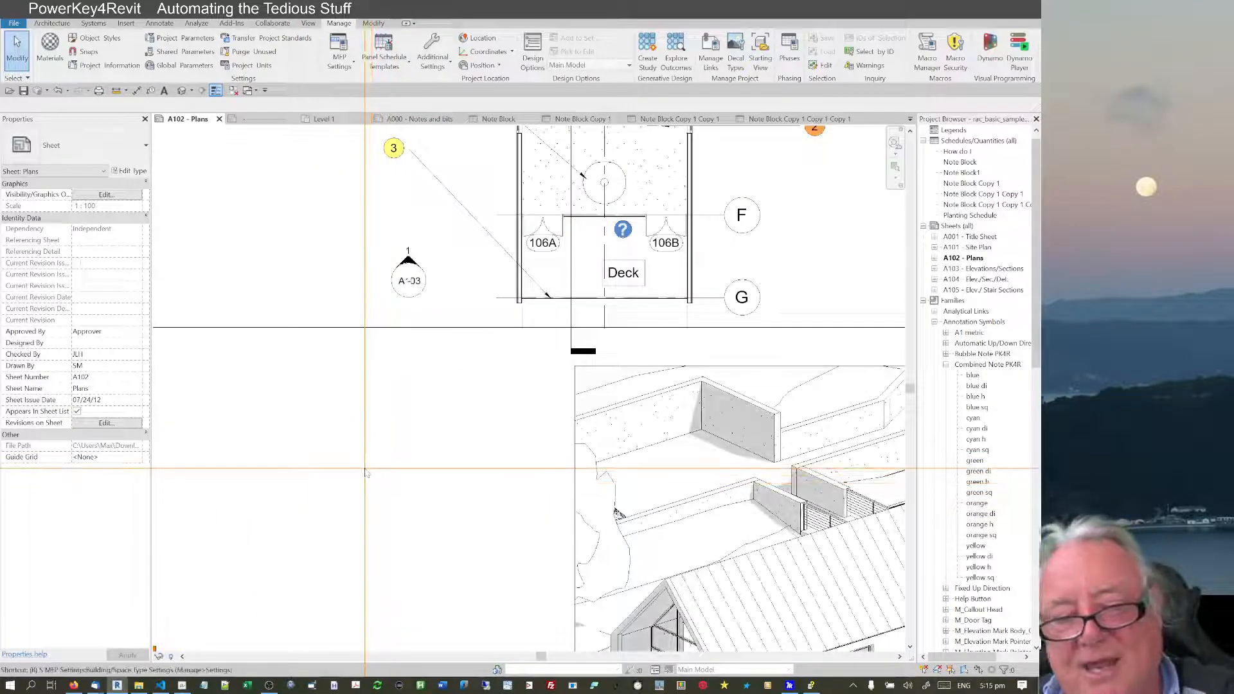
{"action": "key", "text": "s"}
{"action": "key", "text": "y"}
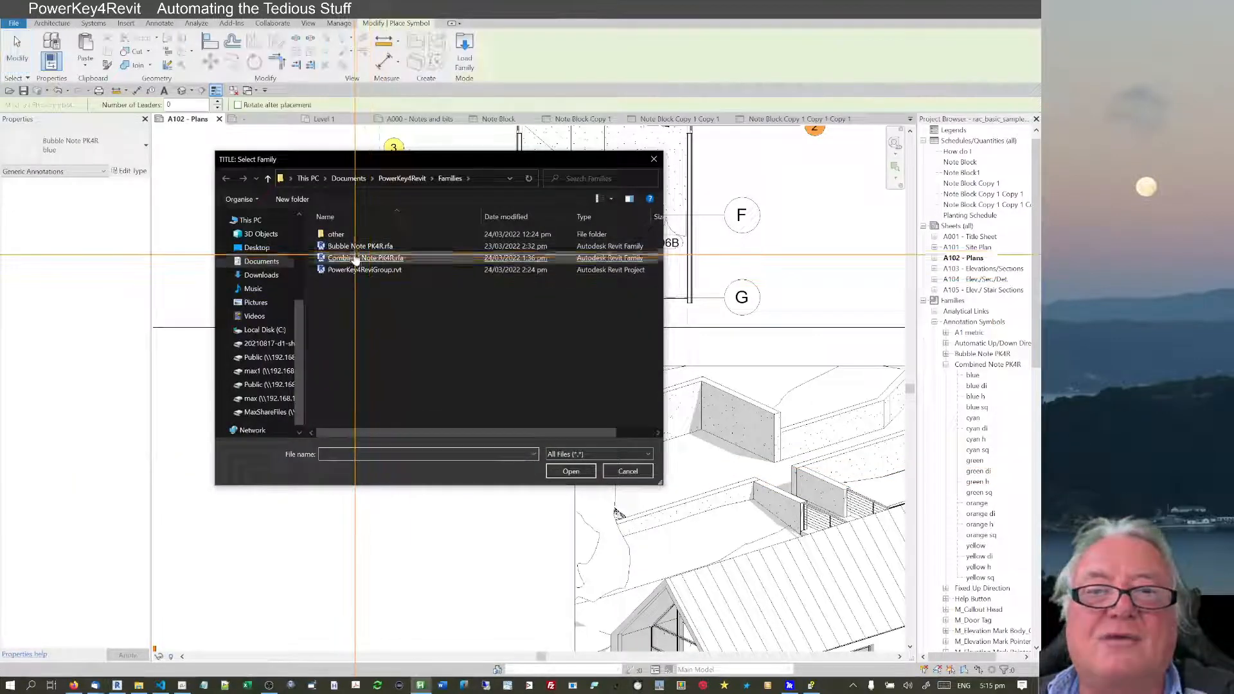
{"action": "double_click", "coordinate": [356, 257]}
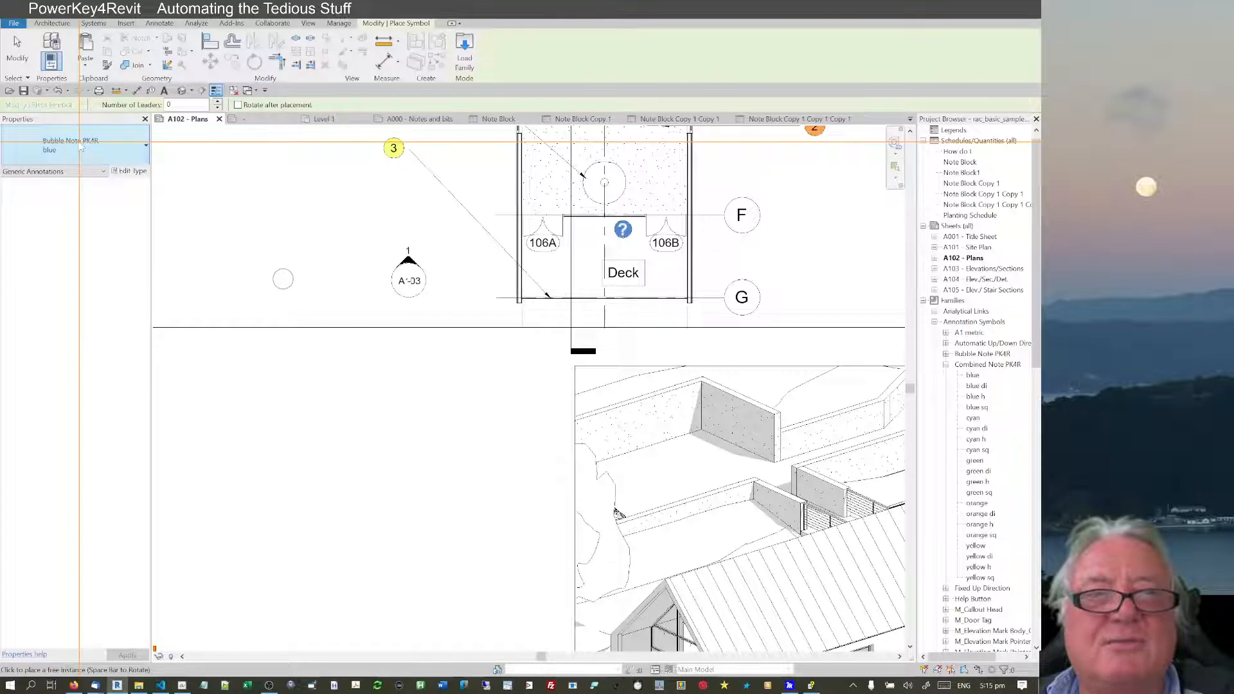
{"action": "left_click", "coordinate": [79, 142]}
{"action": "left_click", "coordinate": [24, 296]}
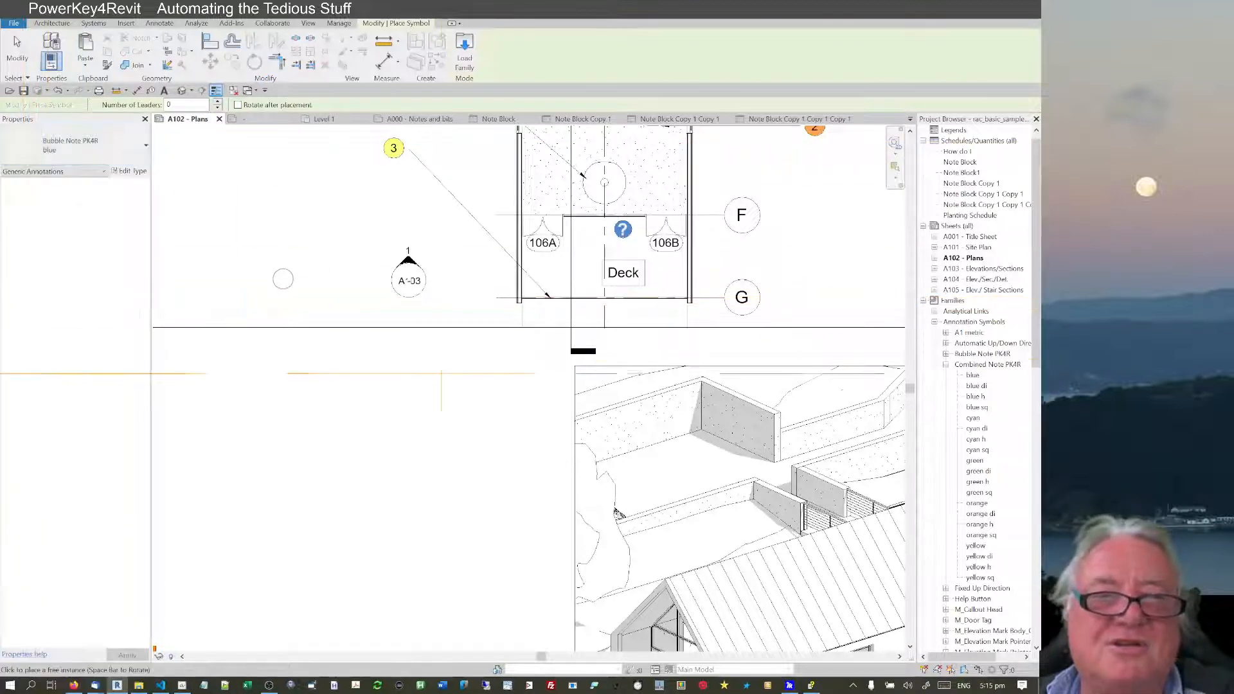
{"action": "left_click", "coordinate": [442, 406]}
Try snapping a detail line to the edges of the blue diamond note without completing the line
{"action": "key", "text": "d"}
{"action": "key", "text": "l"}
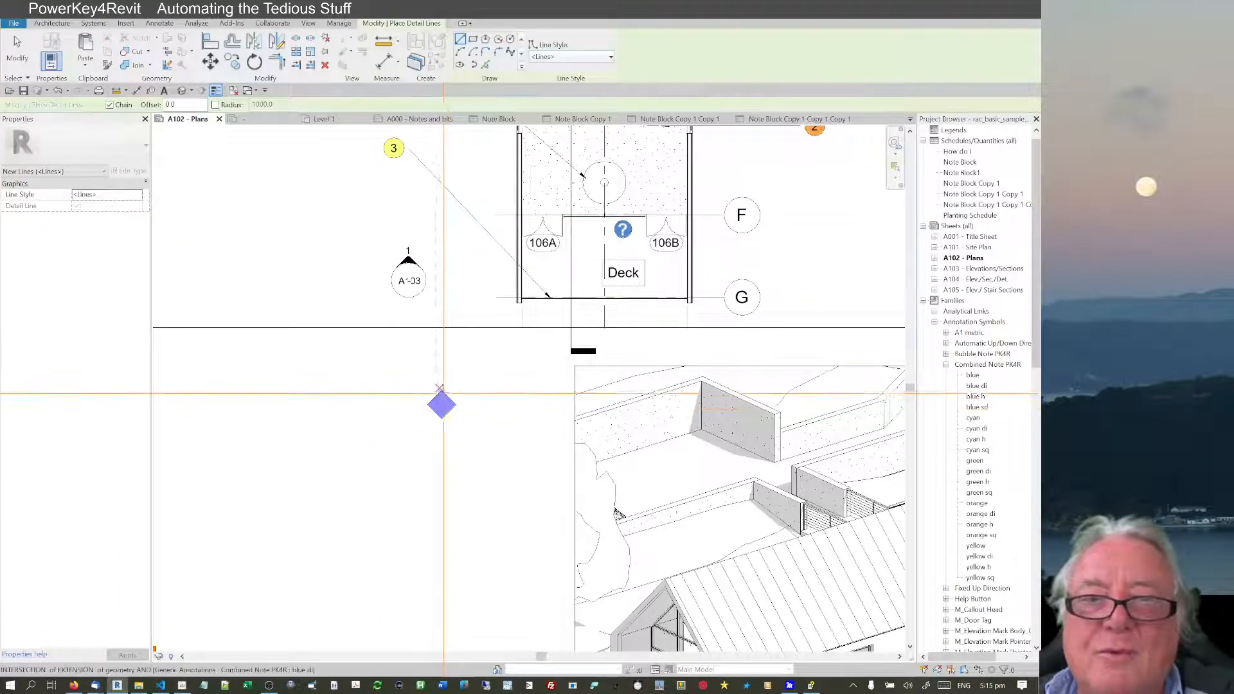
{"action": "scroll", "coordinate": [420, 406], "scroll_direction": "up", "scroll_amount": 6}
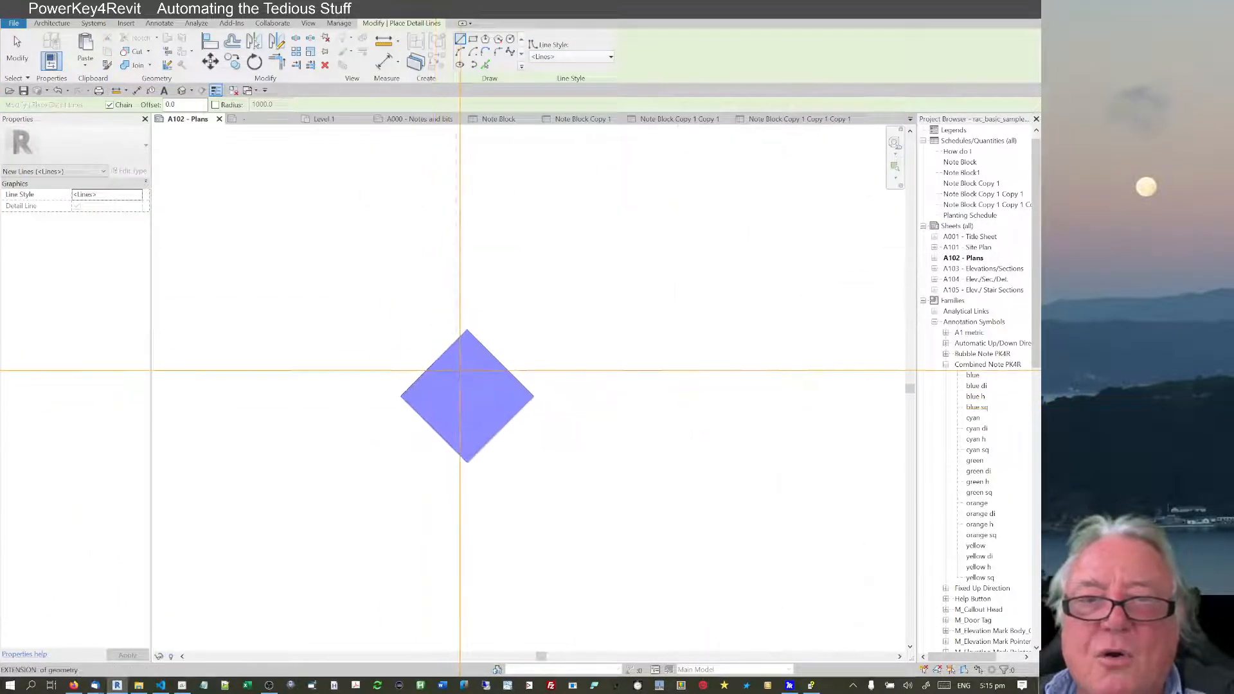
{"action": "left_click", "coordinate": [433, 365]}
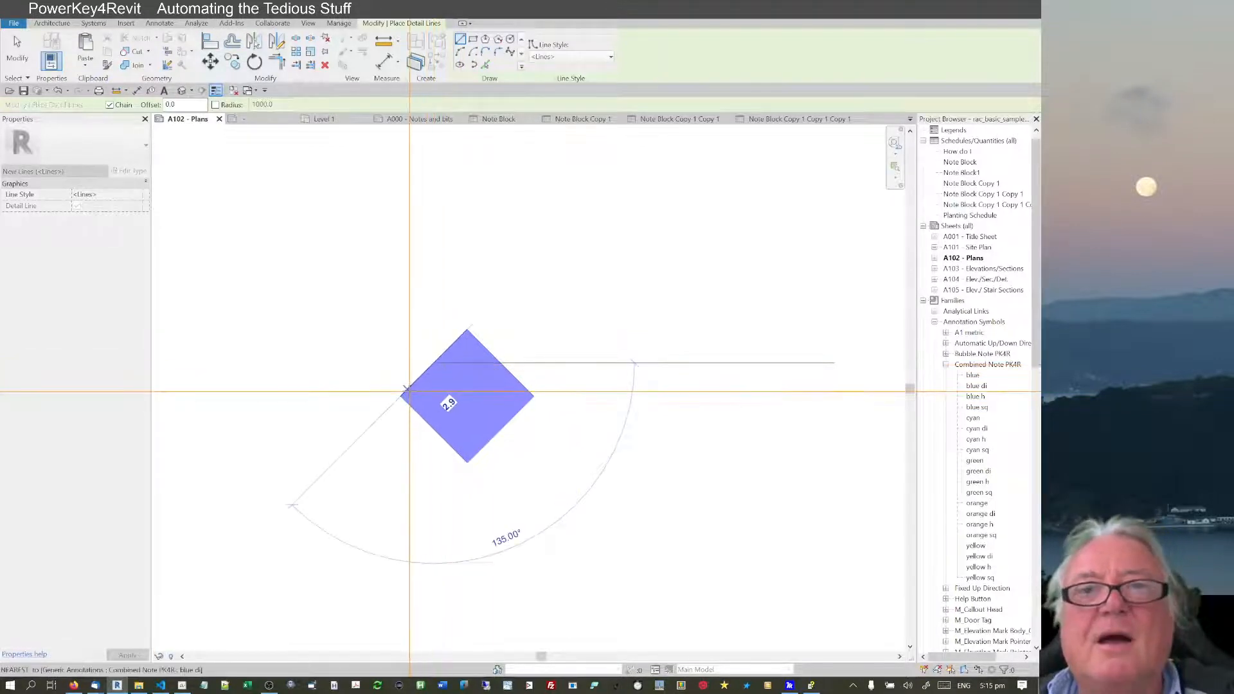
{"action": "key", "text": "Escape"}
{"action": "key", "text": "Escape"}
Delete the blue diamond note from sheet A102
{"action": "scroll", "coordinate": [416, 390], "scroll_direction": "down", "scroll_amount": 2}
{"action": "left_click", "coordinate": [415, 385]}
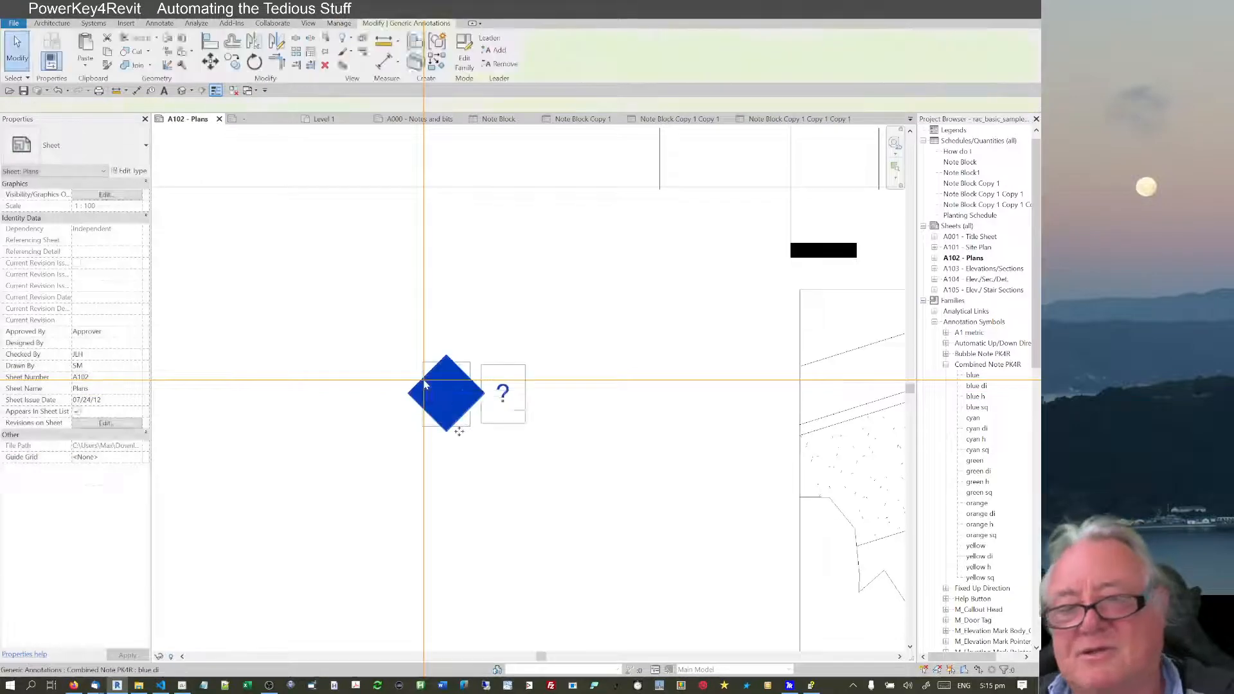
{"action": "key", "text": "Delete"}
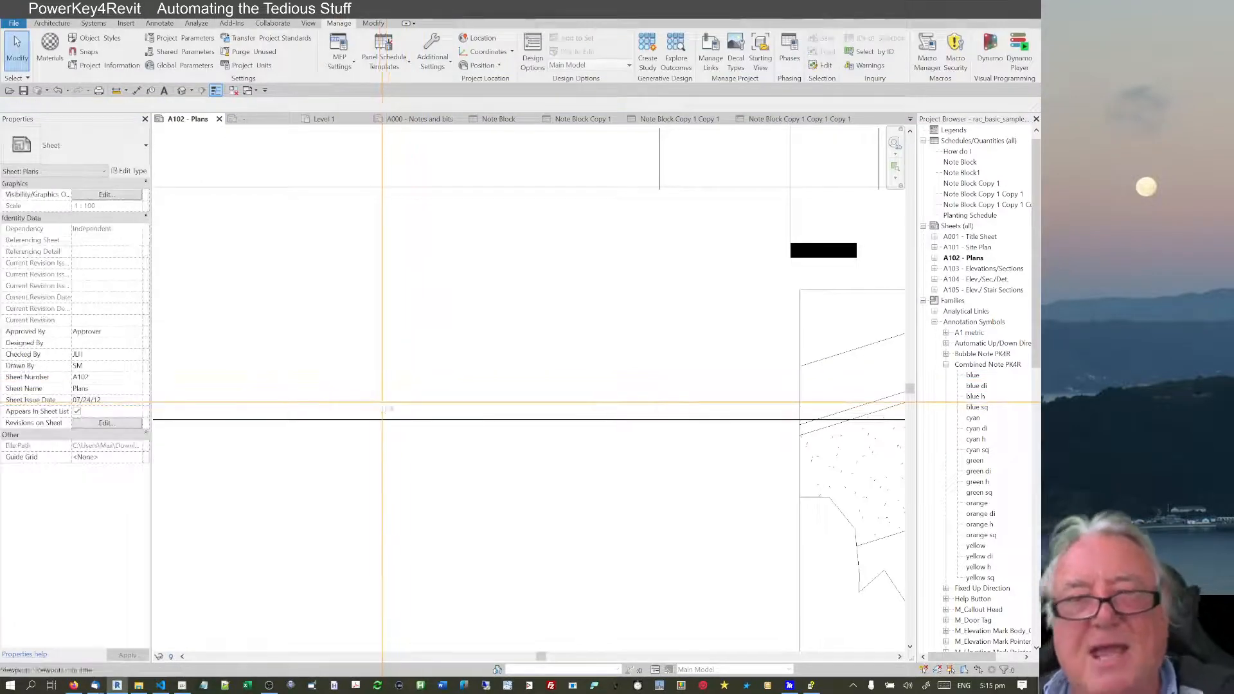
Place the blue sq type of Combined Note PK4R below the floor plan and add a leader to it
{"action": "key", "text": "s"}
{"action": "key", "text": "y"}
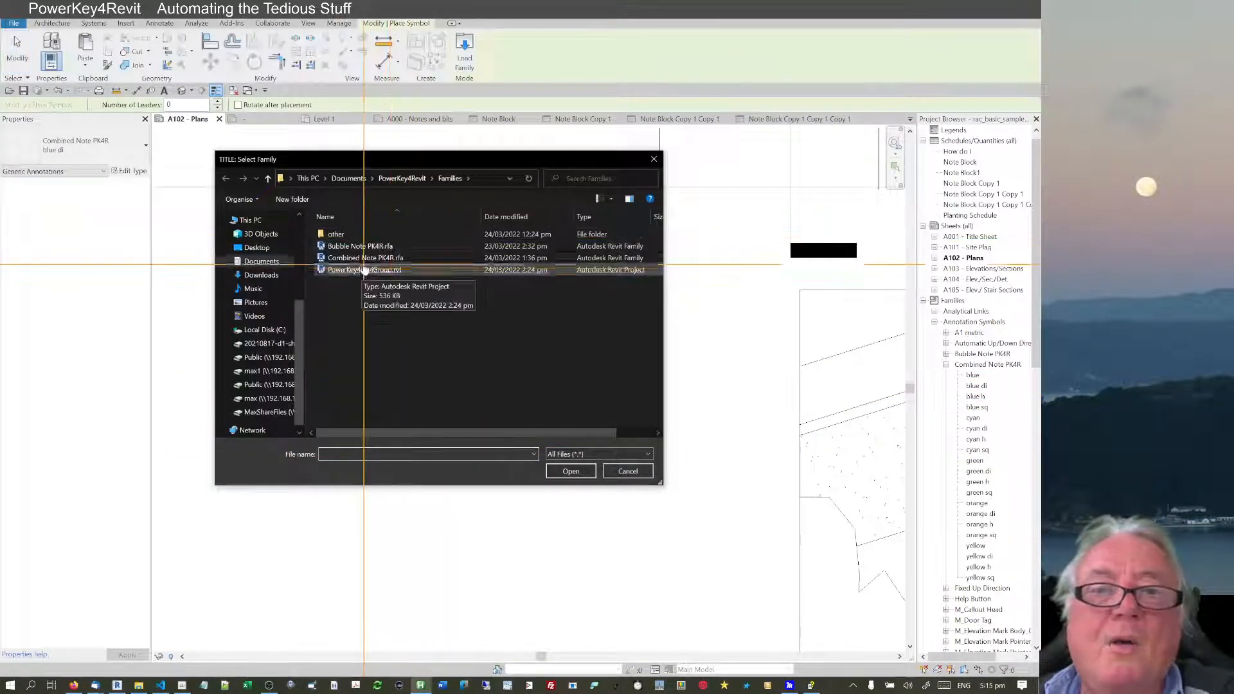
{"action": "left_click", "coordinate": [363, 263]}
{"action": "left_click", "coordinate": [39, 143]}
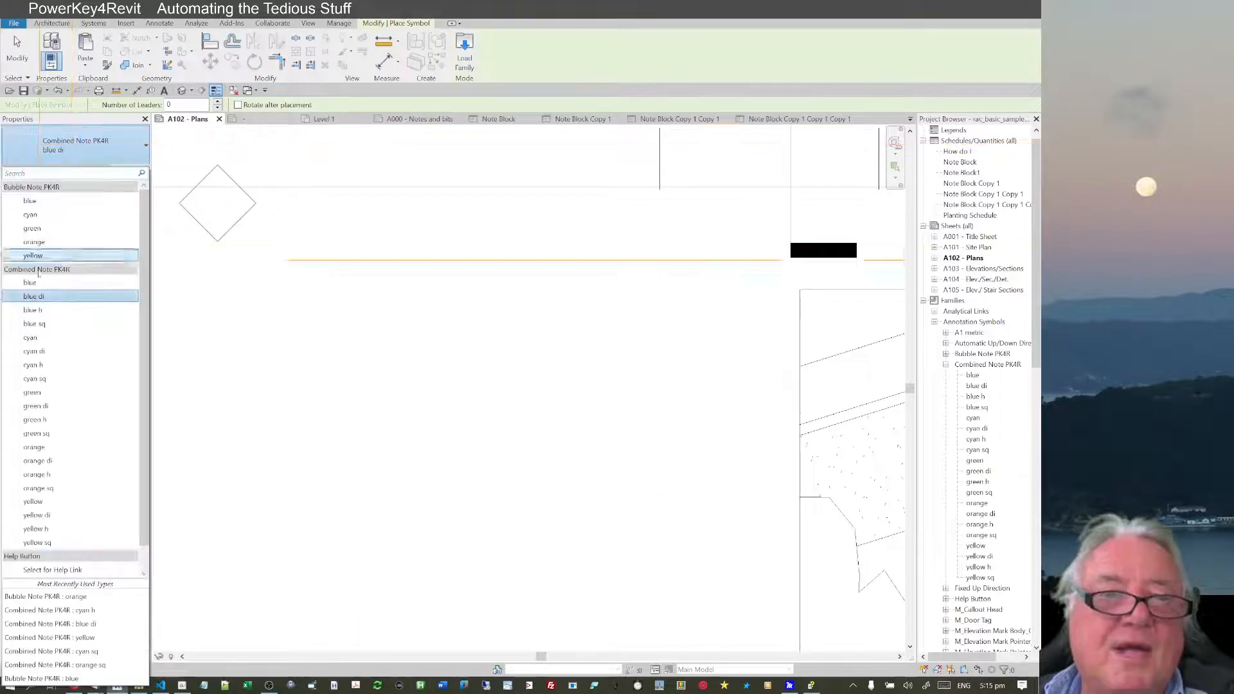
{"action": "left_click", "coordinate": [33, 323]}
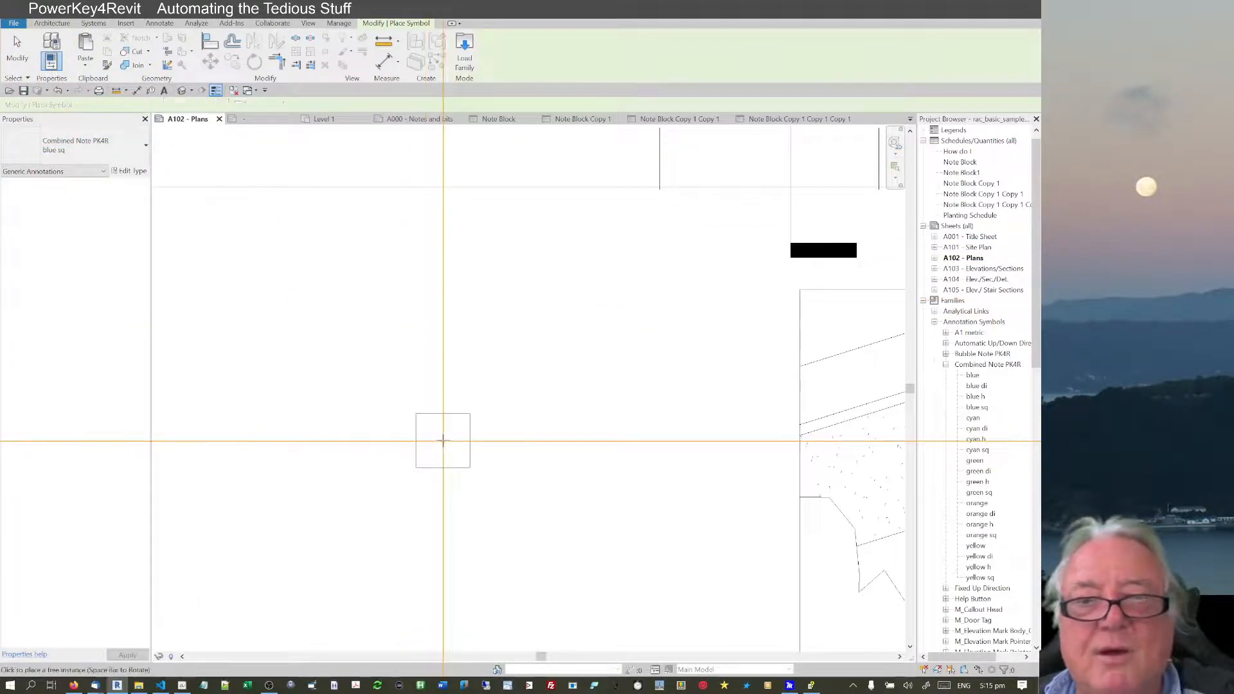
{"action": "left_click", "coordinate": [443, 439]}
{"action": "key", "text": "Escape"}
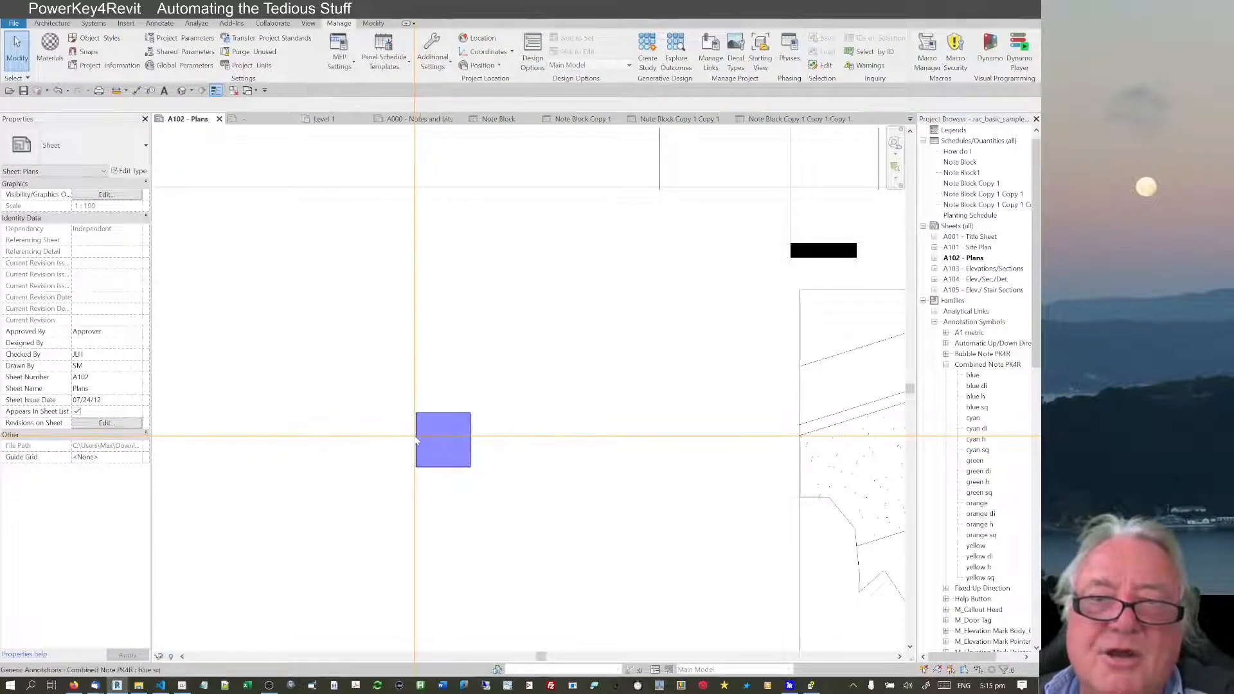
{"action": "left_click", "coordinate": [418, 440]}
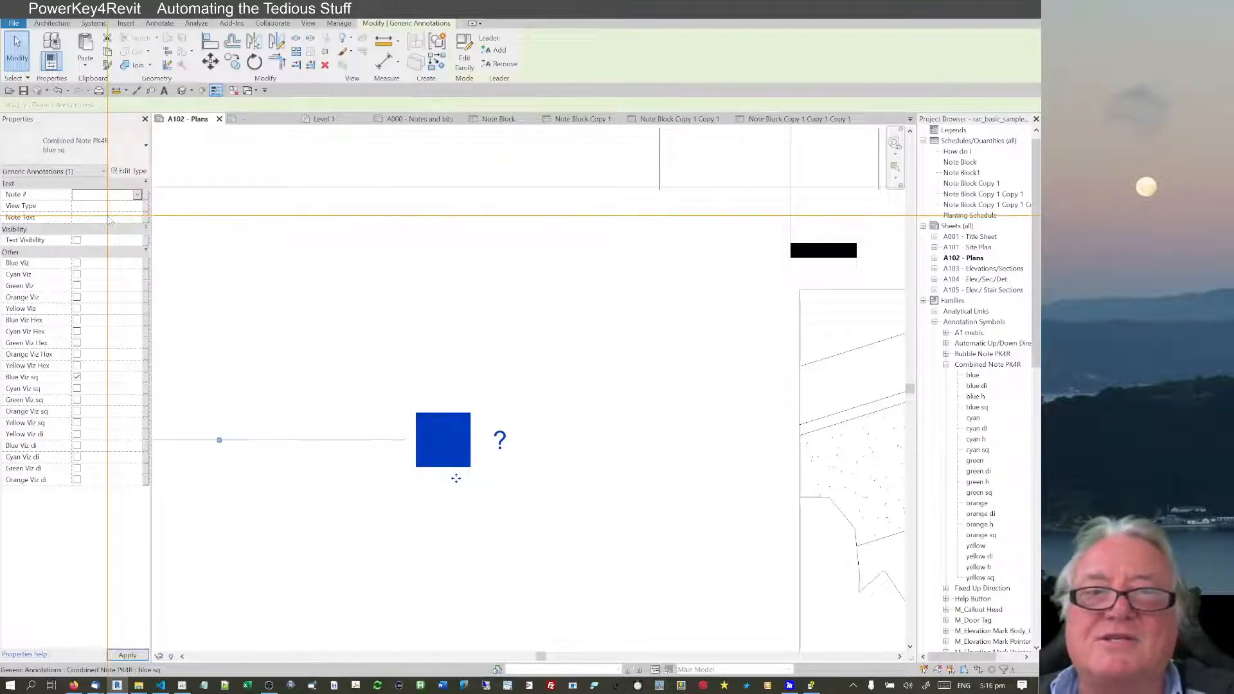
{"action": "left_click", "coordinate": [439, 473]}
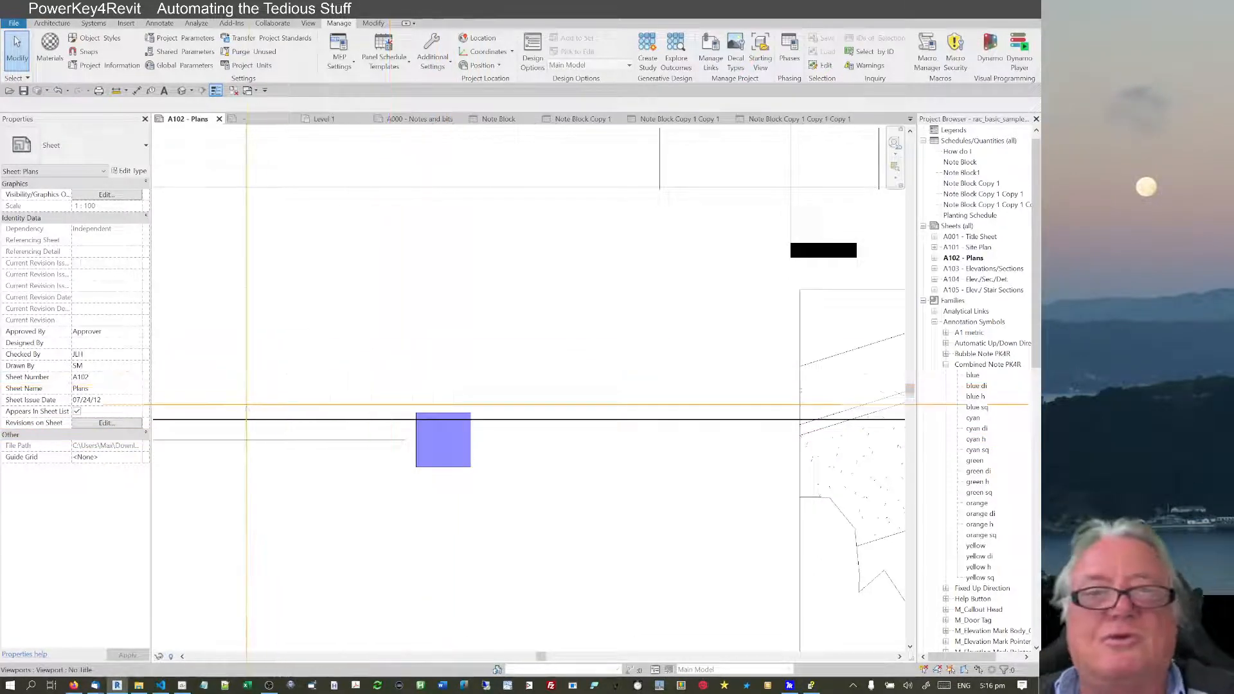
Delete the blue square note and its leader from sheet A102
{"action": "scroll", "coordinate": [245, 405], "scroll_direction": "down", "scroll_amount": 3}
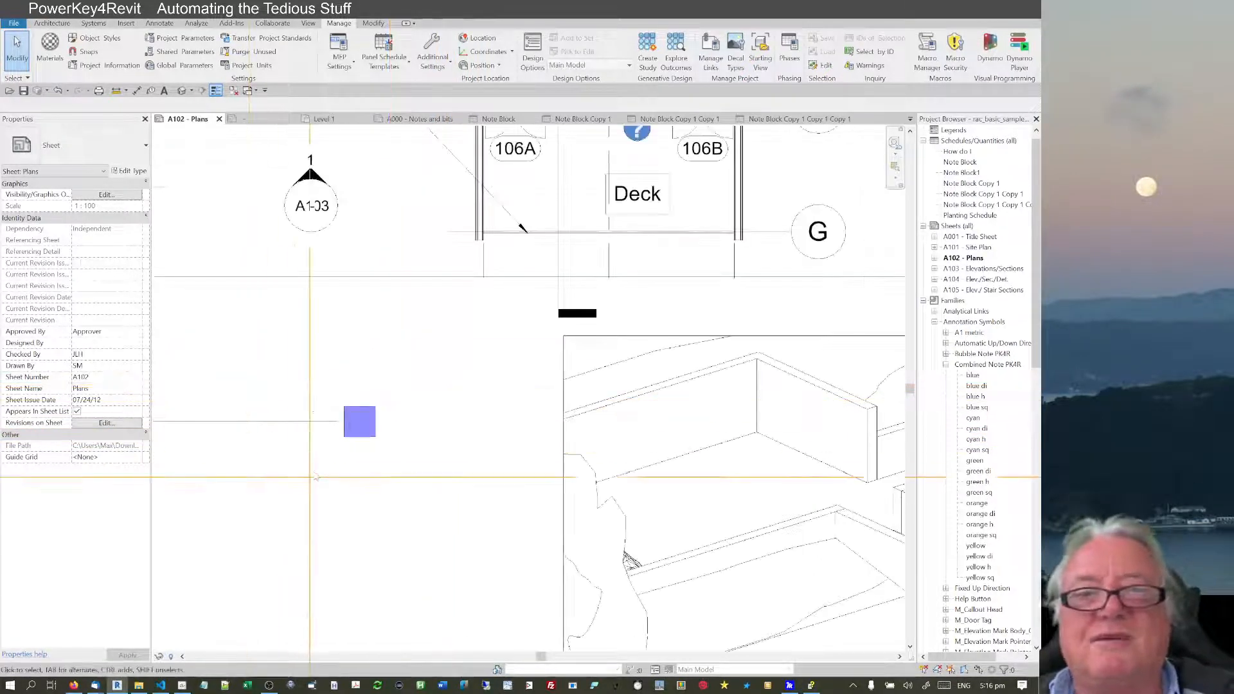
{"action": "left_click", "coordinate": [346, 434]}
{"action": "key", "text": "Delete"}
{"action": "scroll", "coordinate": [353, 415], "scroll_direction": "down", "scroll_amount": 3}
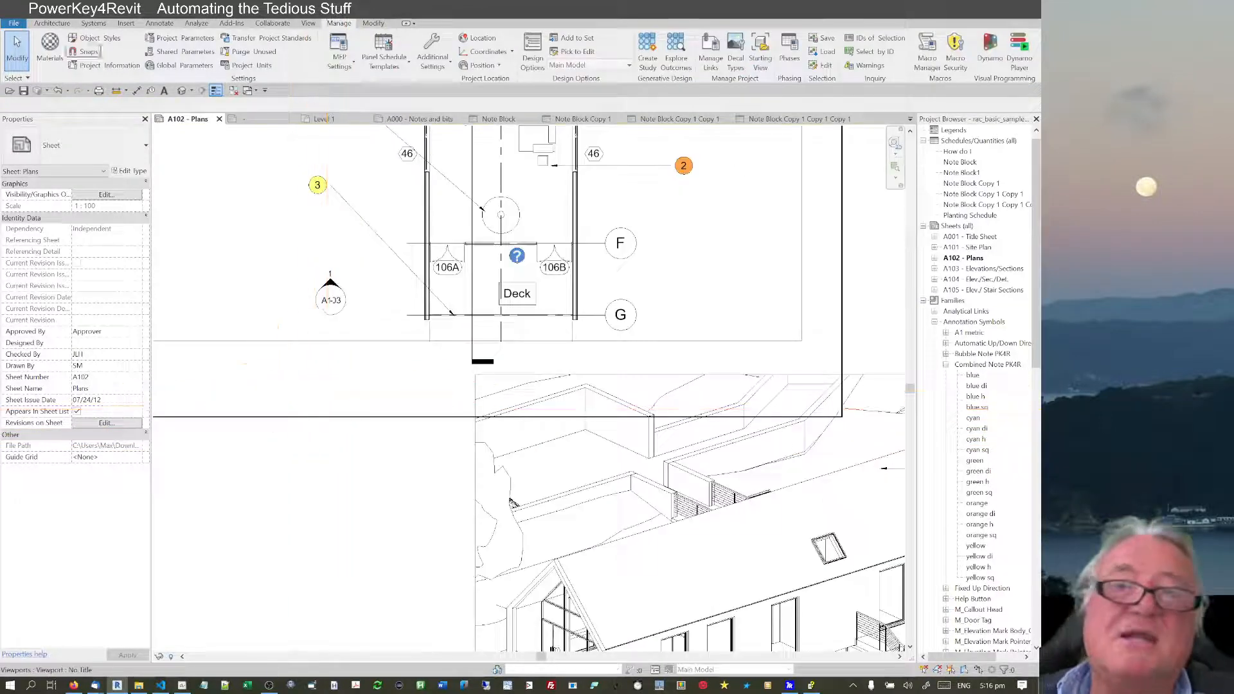
{"action": "scroll", "coordinate": [291, 497], "scroll_direction": "down", "scroll_amount": 2}
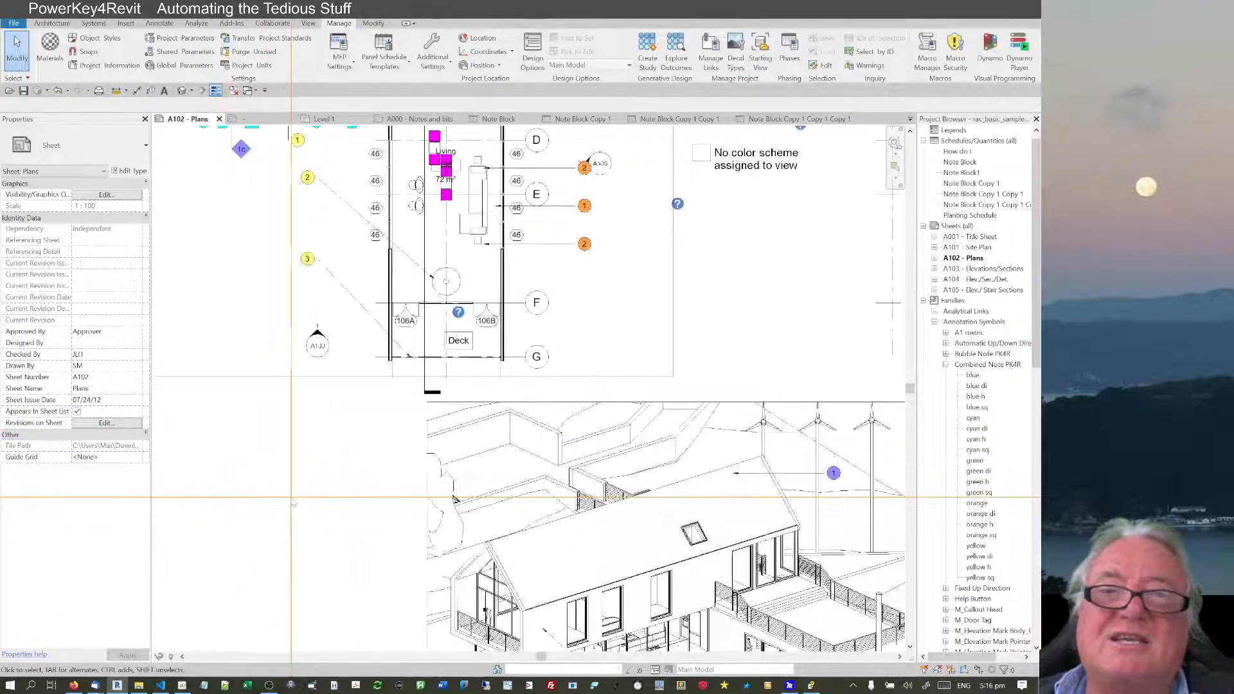
{"action": "scroll", "coordinate": [292, 496], "scroll_direction": "down", "scroll_amount": 4}
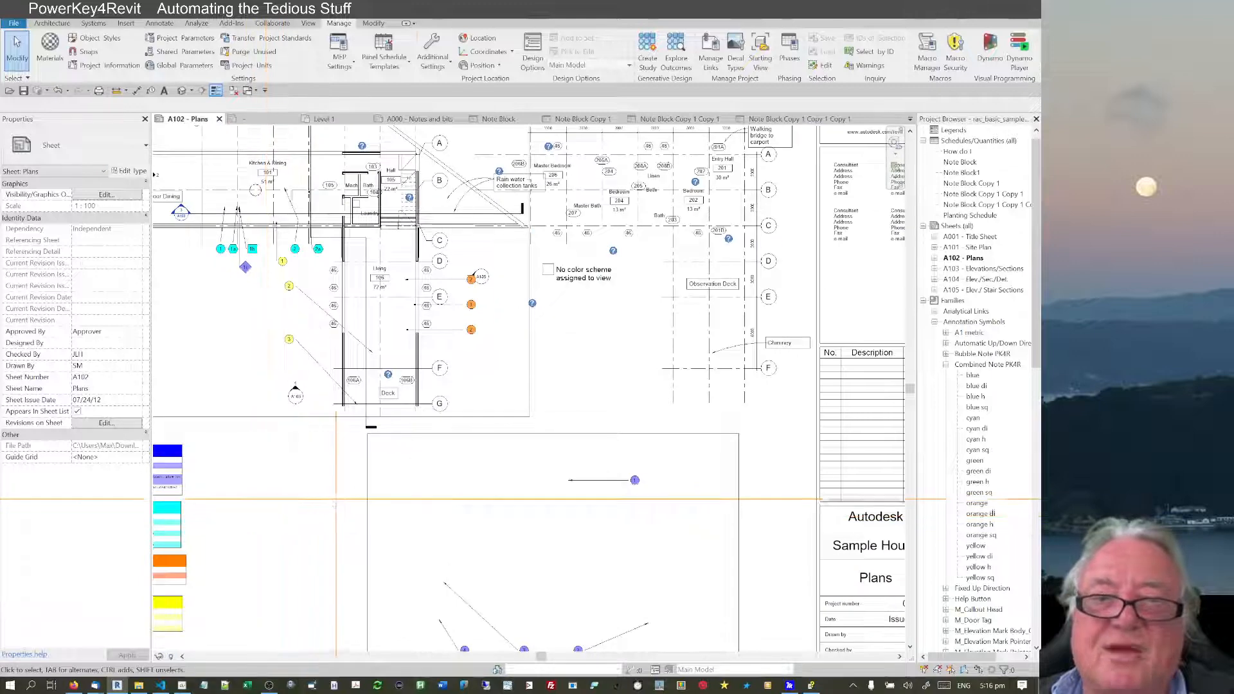
{"action": "scroll", "coordinate": [335, 498], "scroll_direction": "up", "scroll_amount": 5}
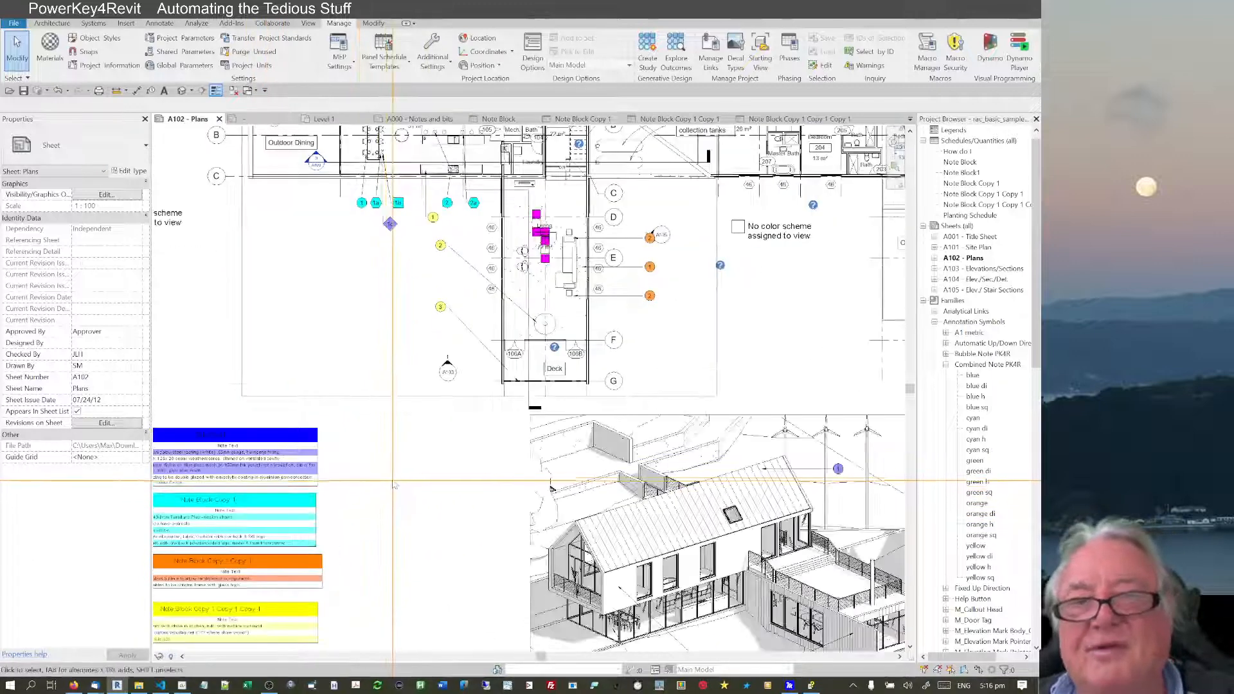